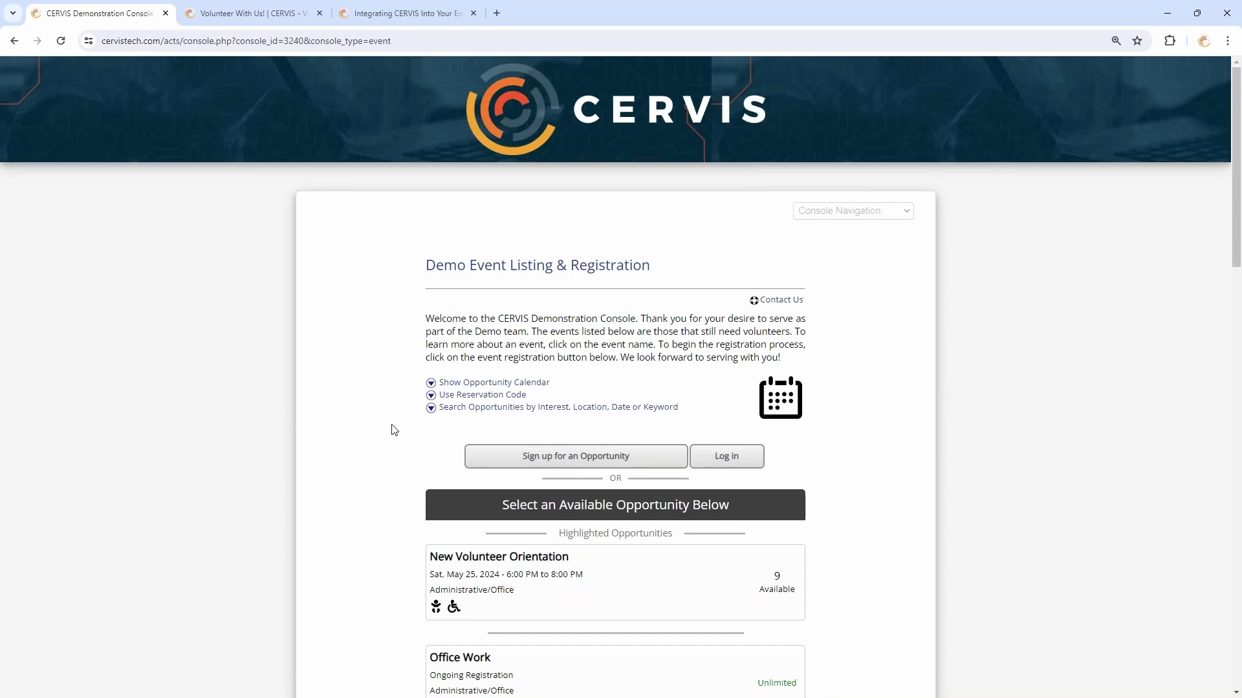
Browse the full video list on video.cervistech.com in a new tab, then close it
left_click(497, 13)
type("video.cervistech.com")
key("Return")
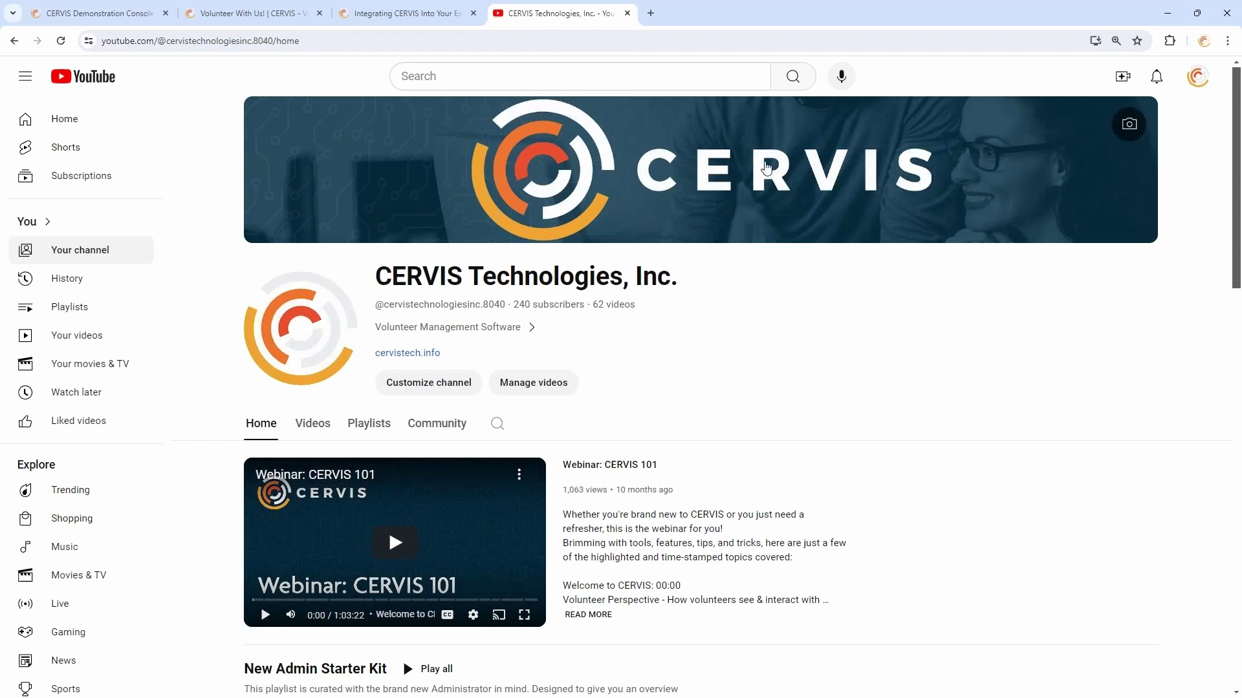
scroll(848, 233, "down", 7)
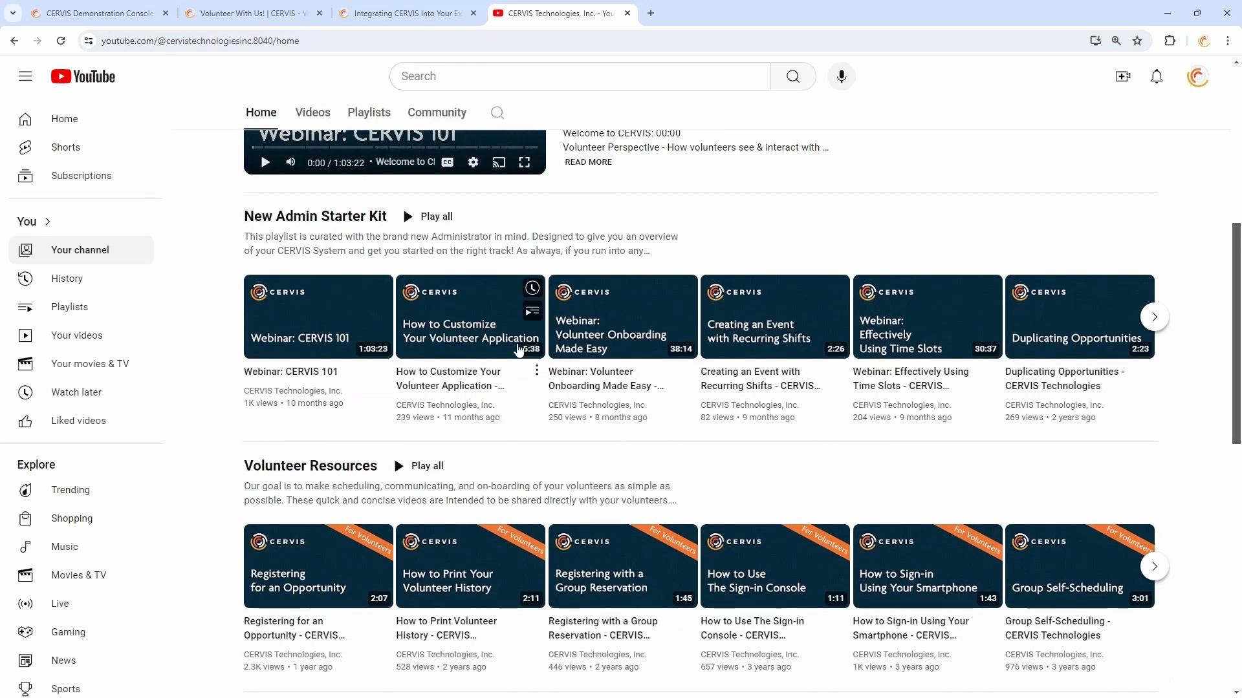
scroll(349, 292, "up", 5)
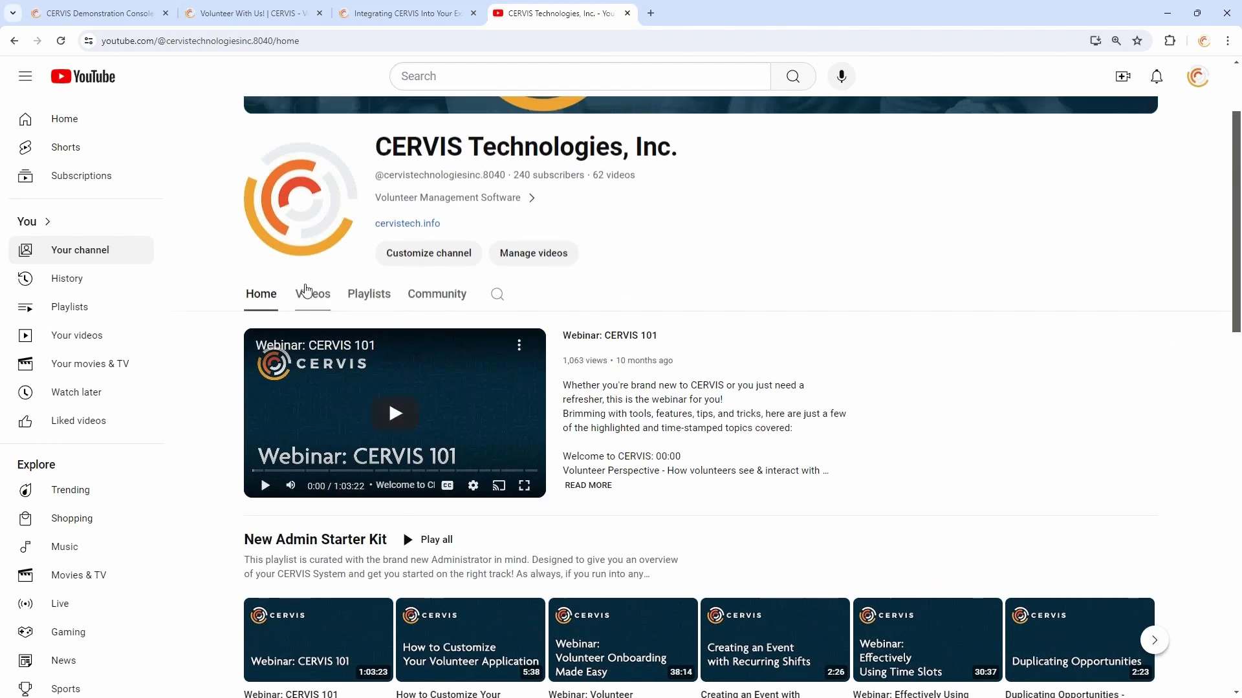
left_click(313, 296)
scroll(332, 302, "down", 4)
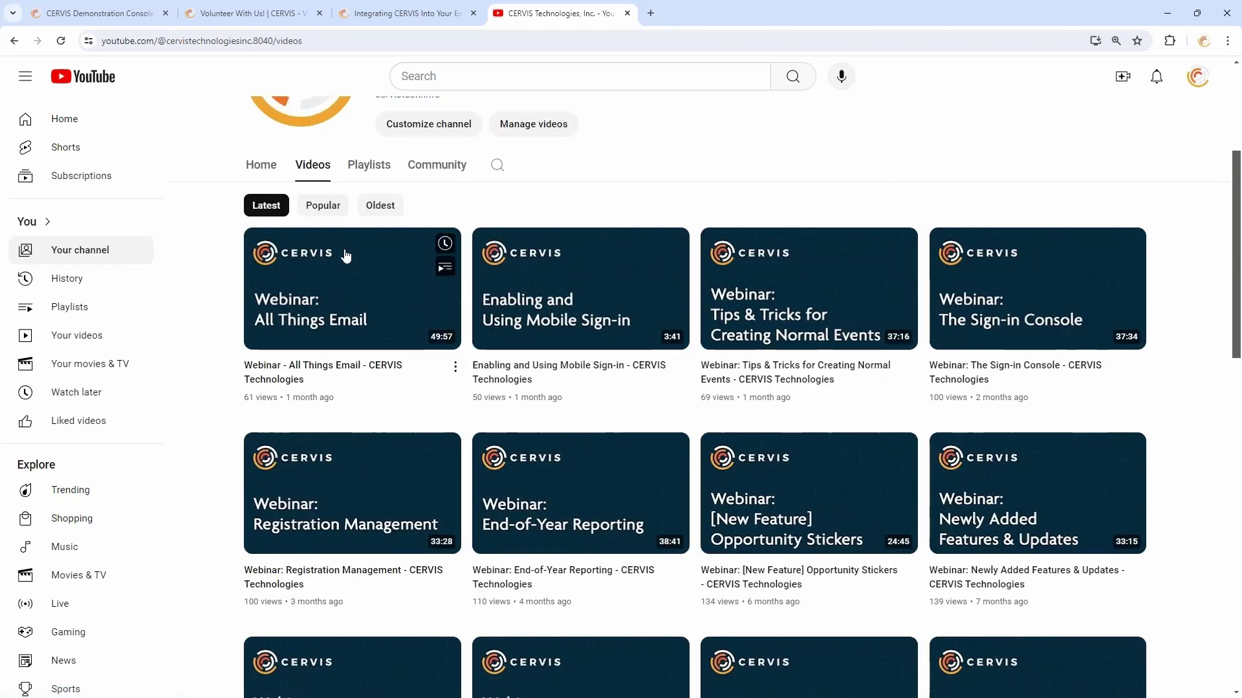
scroll(325, 174, "up", 3)
scroll(324, 174, "up", 2)
left_click(627, 13)
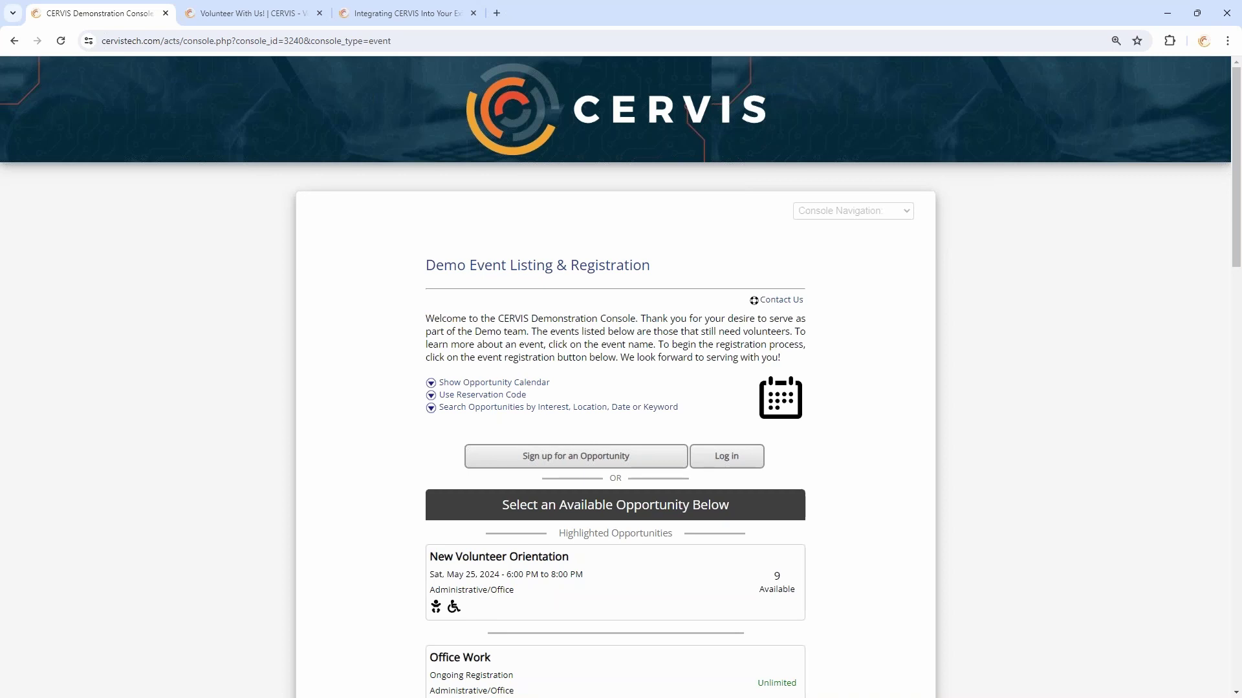
Read through the console's welcome text, briefly selecting and then clearing part of it
scroll(616, 377, "down", 3)
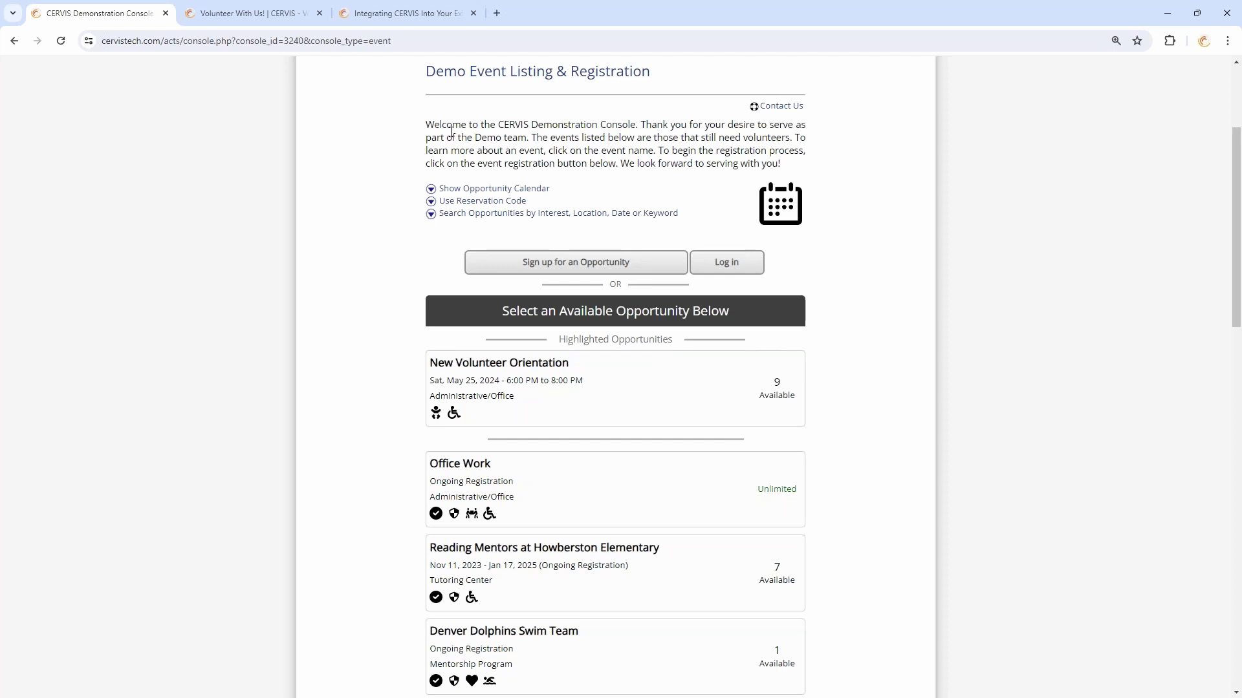
left_click_drag(375, 119, 498, 127)
left_click(505, 139)
scroll(506, 139, "up", 3)
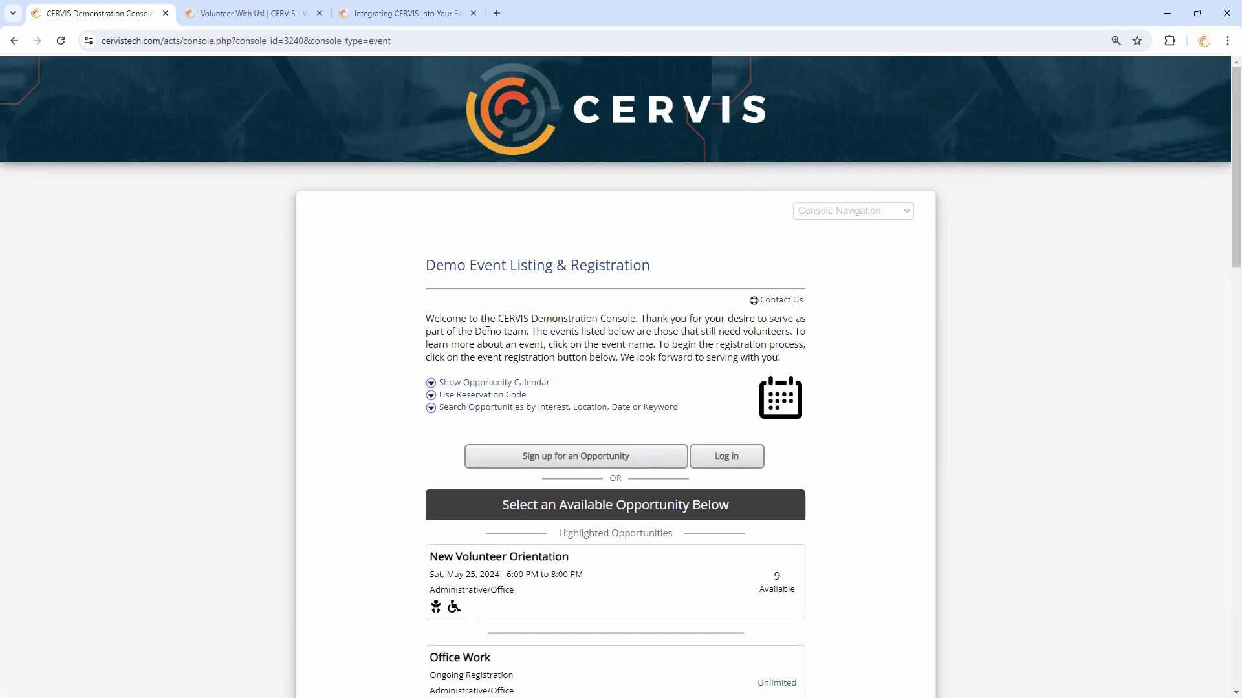
scroll(487, 321, "down", 2)
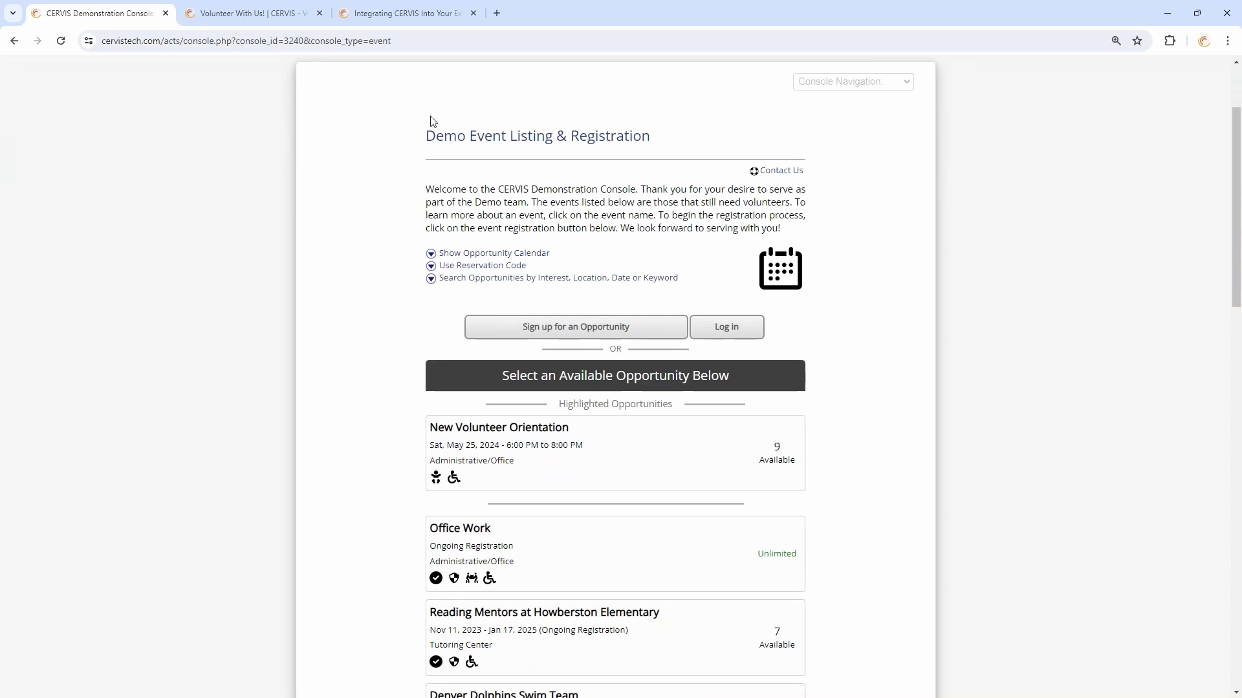
scroll(418, 280, "up", 2)
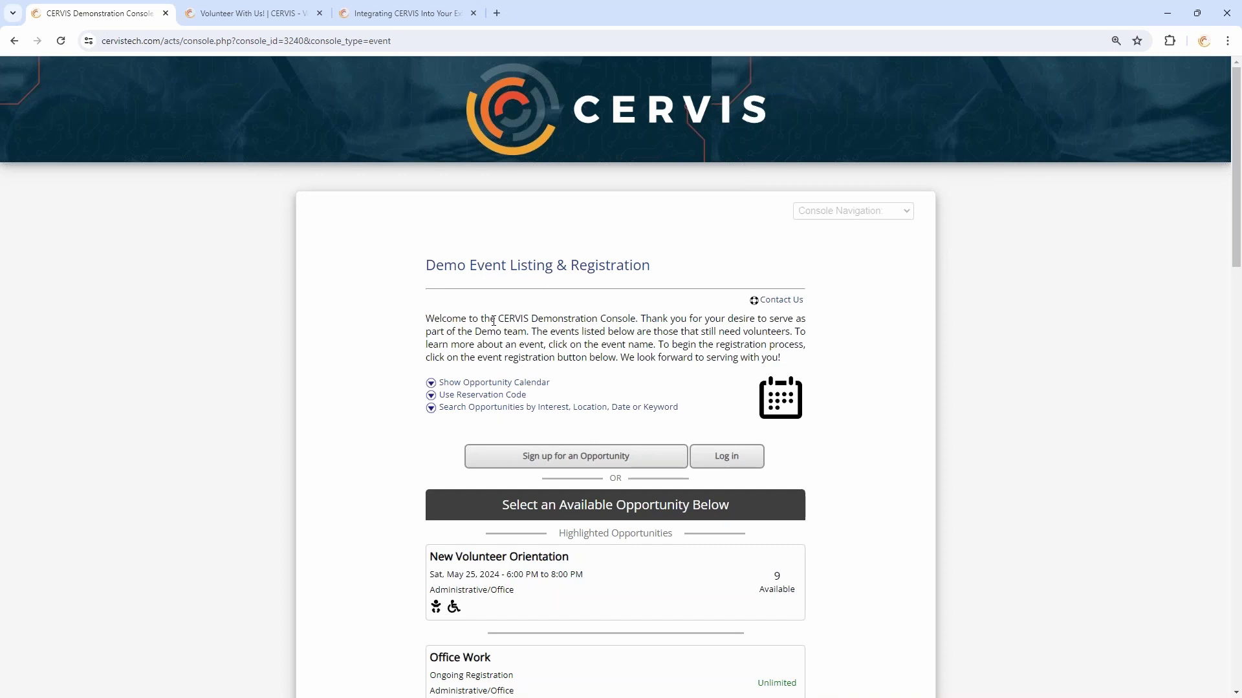
Open the Sort and Repack opportunity and bring its available slots table into view
scroll(511, 330, "down", 5)
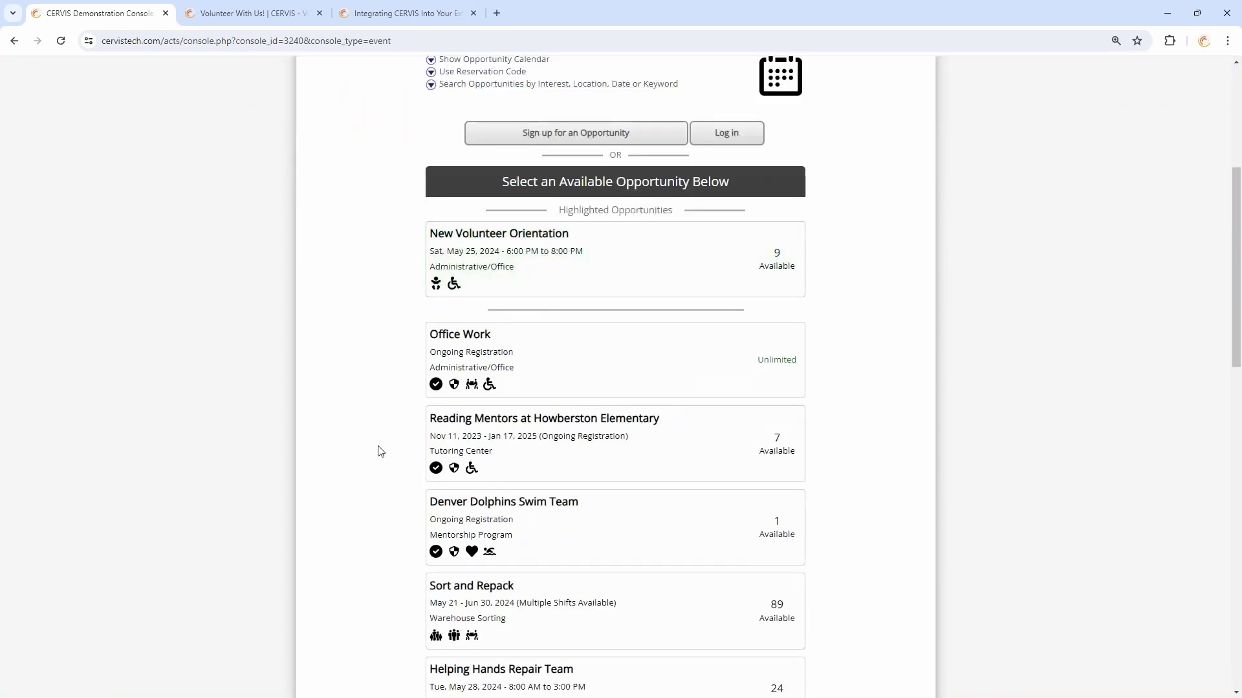
scroll(378, 446, "down", 3)
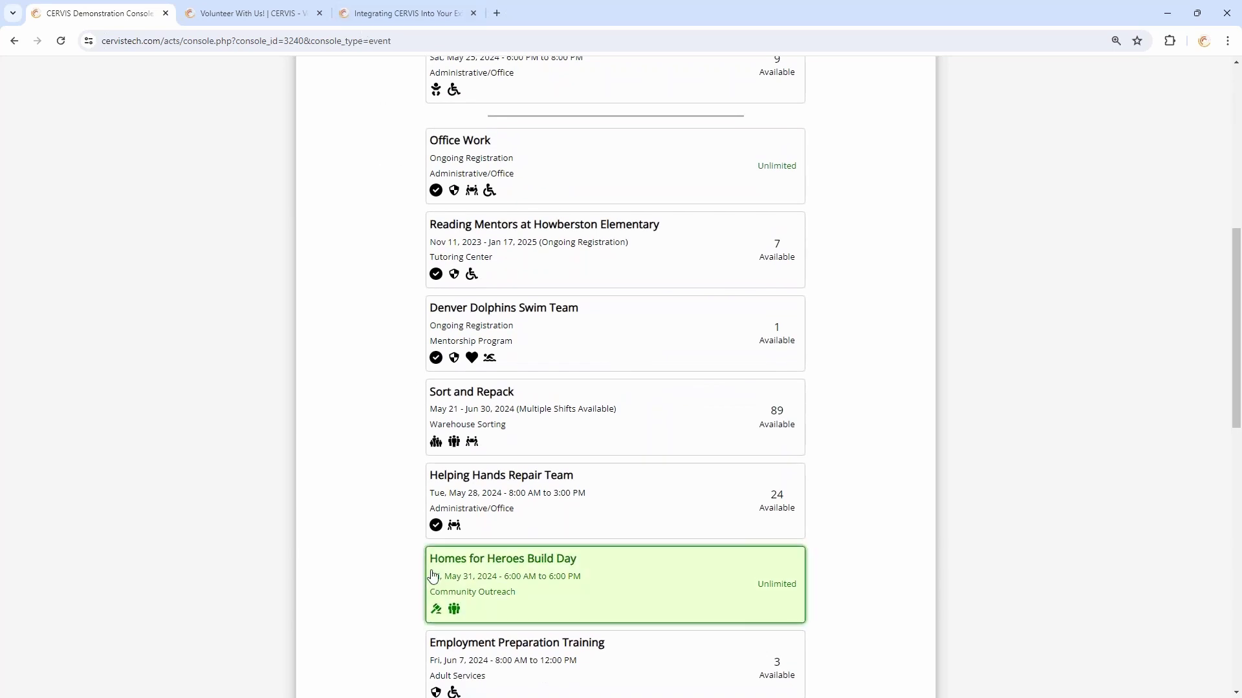
mouse_move(454, 525)
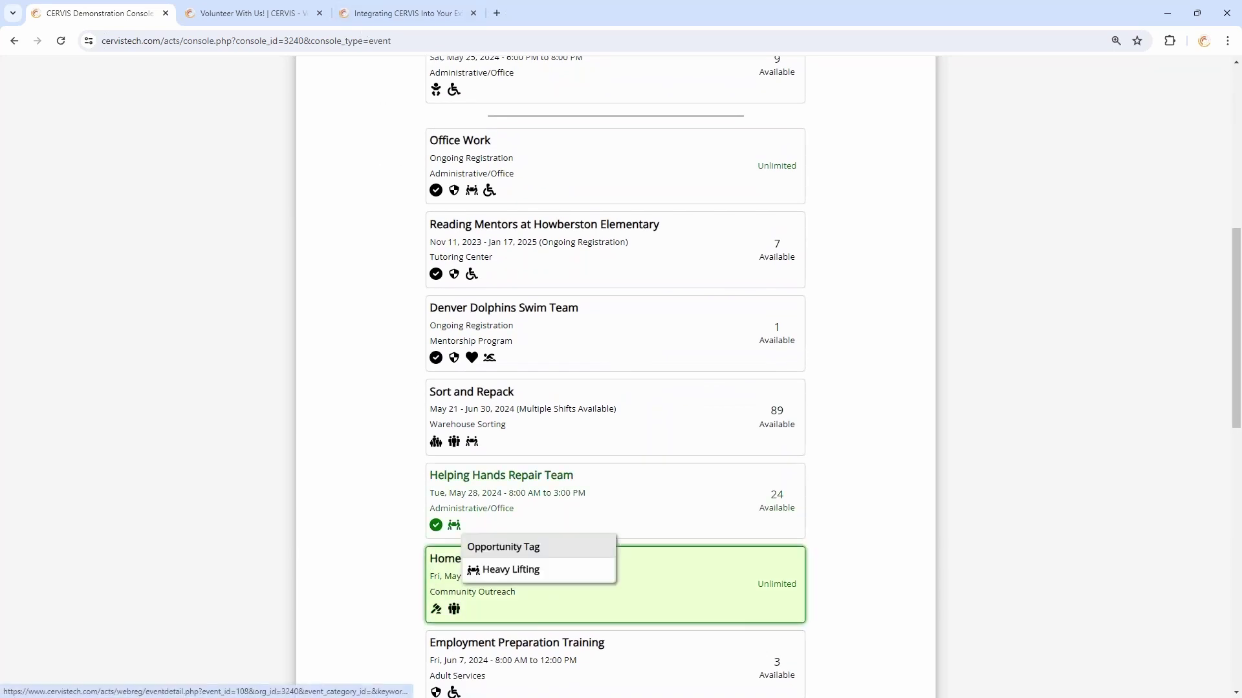
left_click(543, 416)
scroll(577, 424, "down", 5)
mouse_move(791, 401)
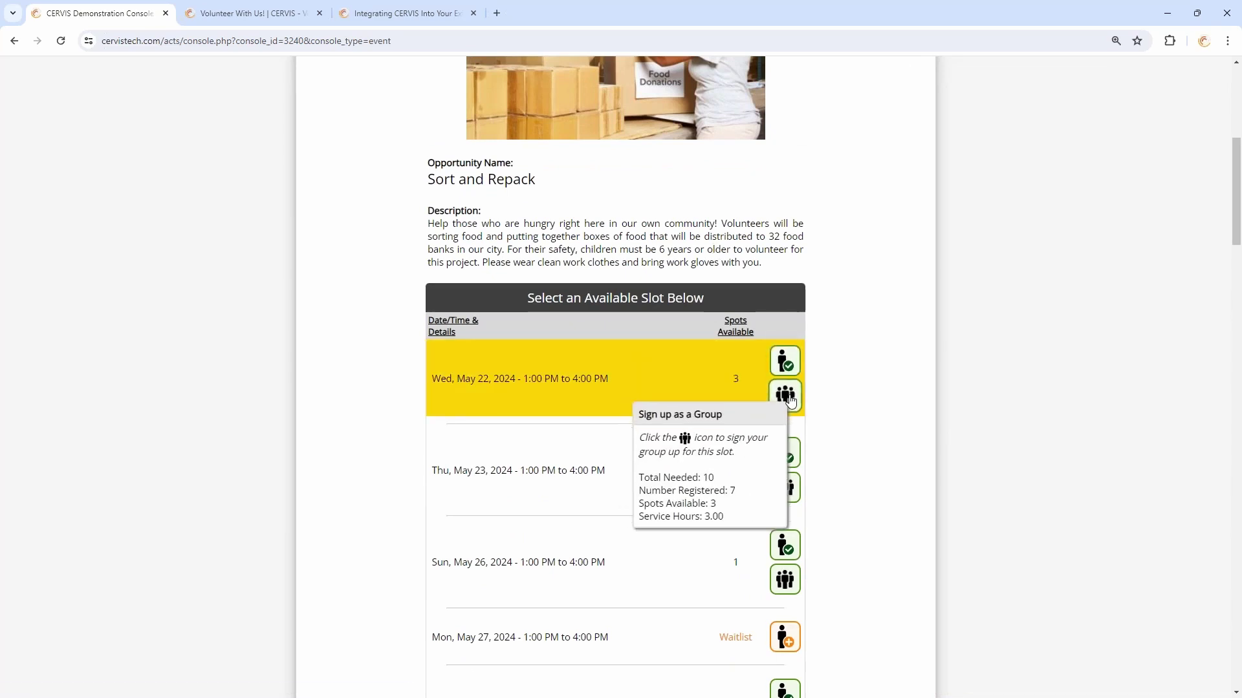
mouse_move(792, 368)
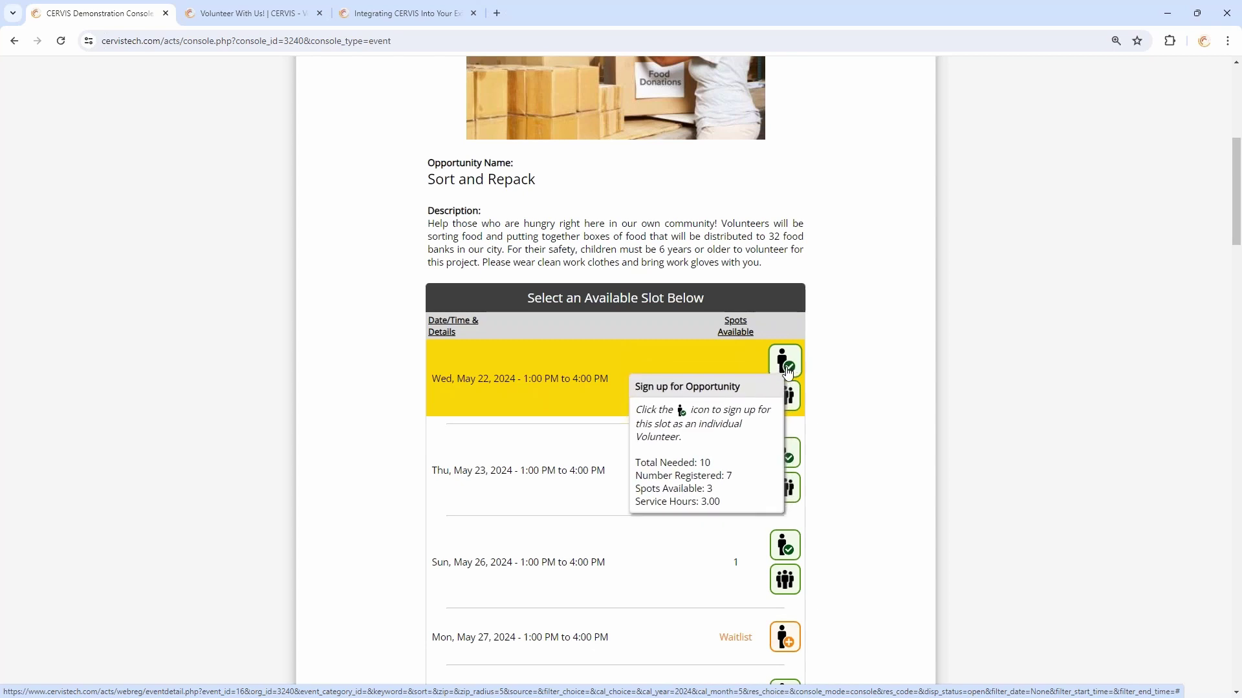
Sign up individually for the May 22 slot as a different volunteer, entering their e-mail and first name
left_click(787, 371)
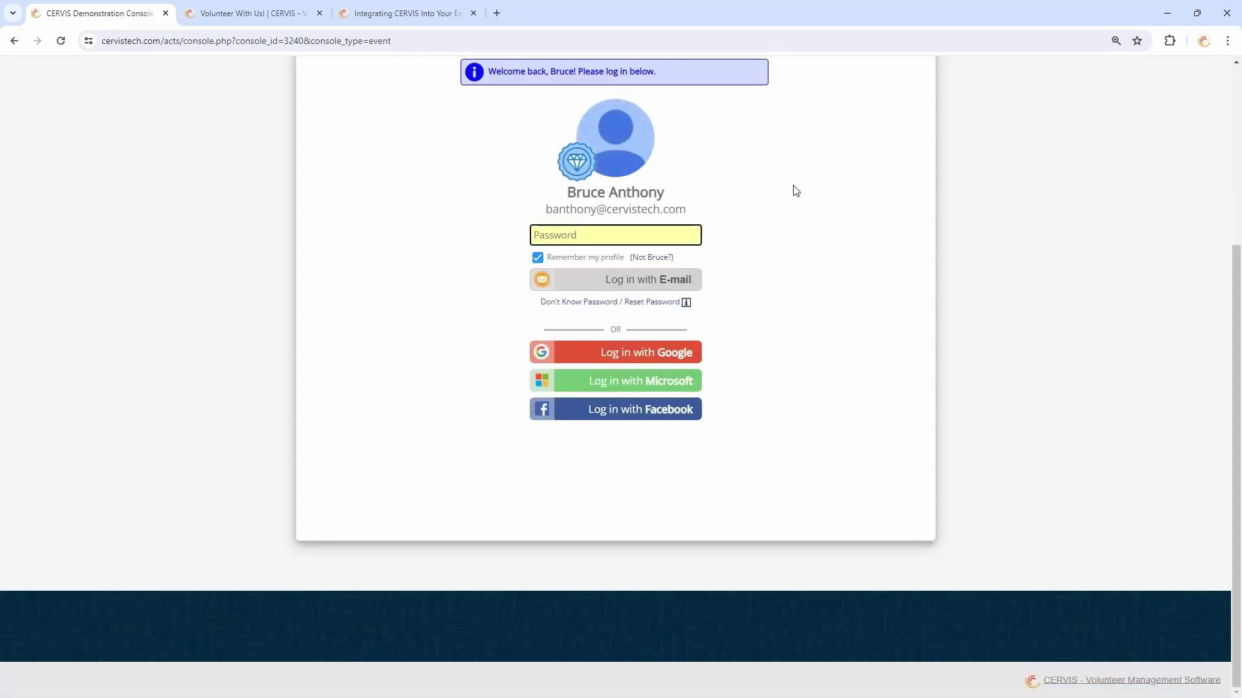
left_click(660, 258)
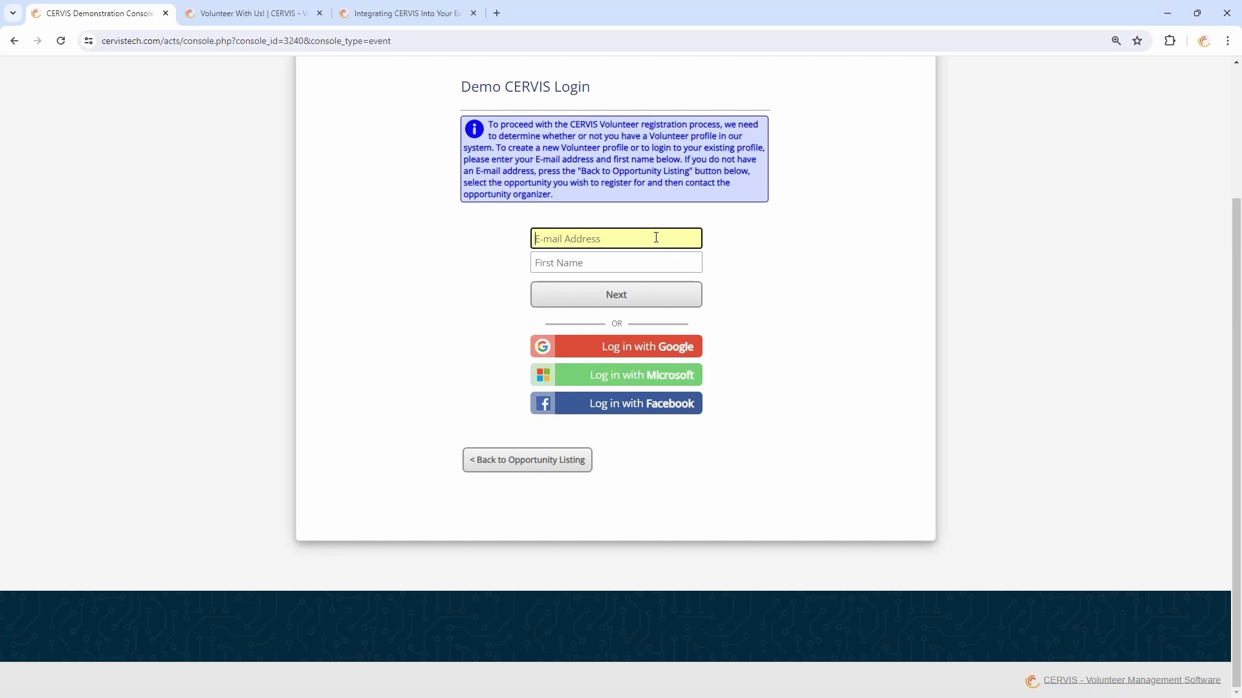
key("Tab")
type("Bruce")
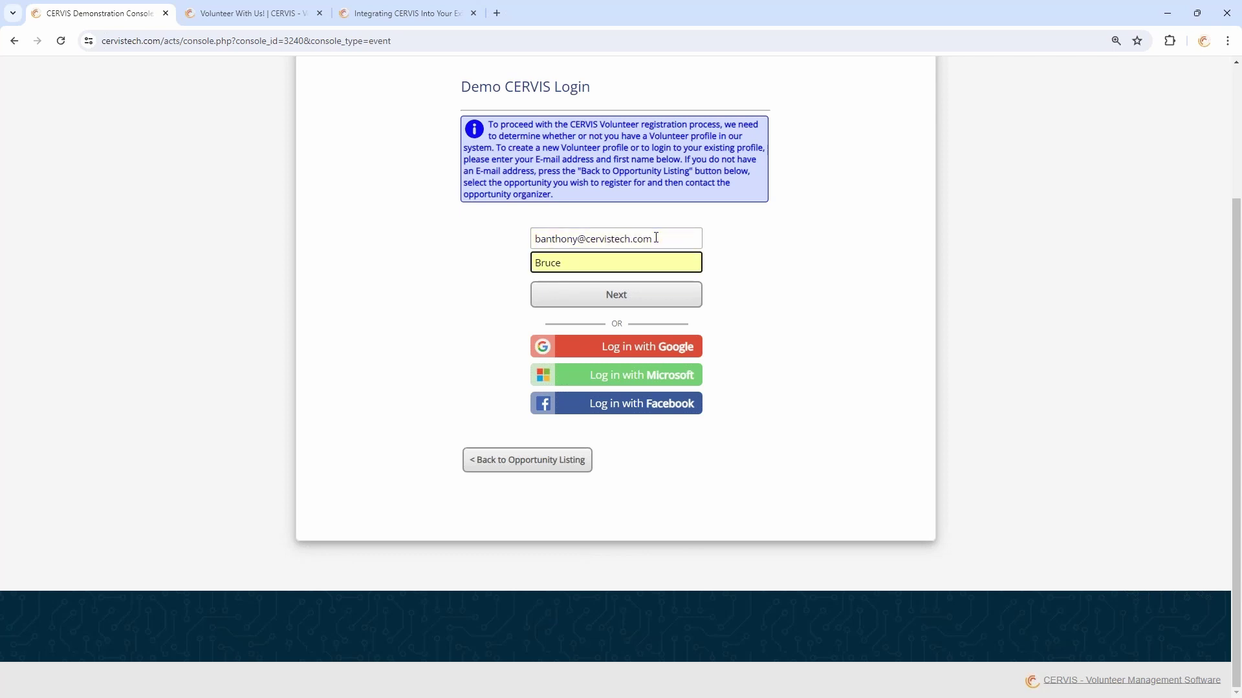
key("ctrl+a")
Replace the first name, submit the login, and review the Create Volunteer Profile form
type("Beth")
key("Return")
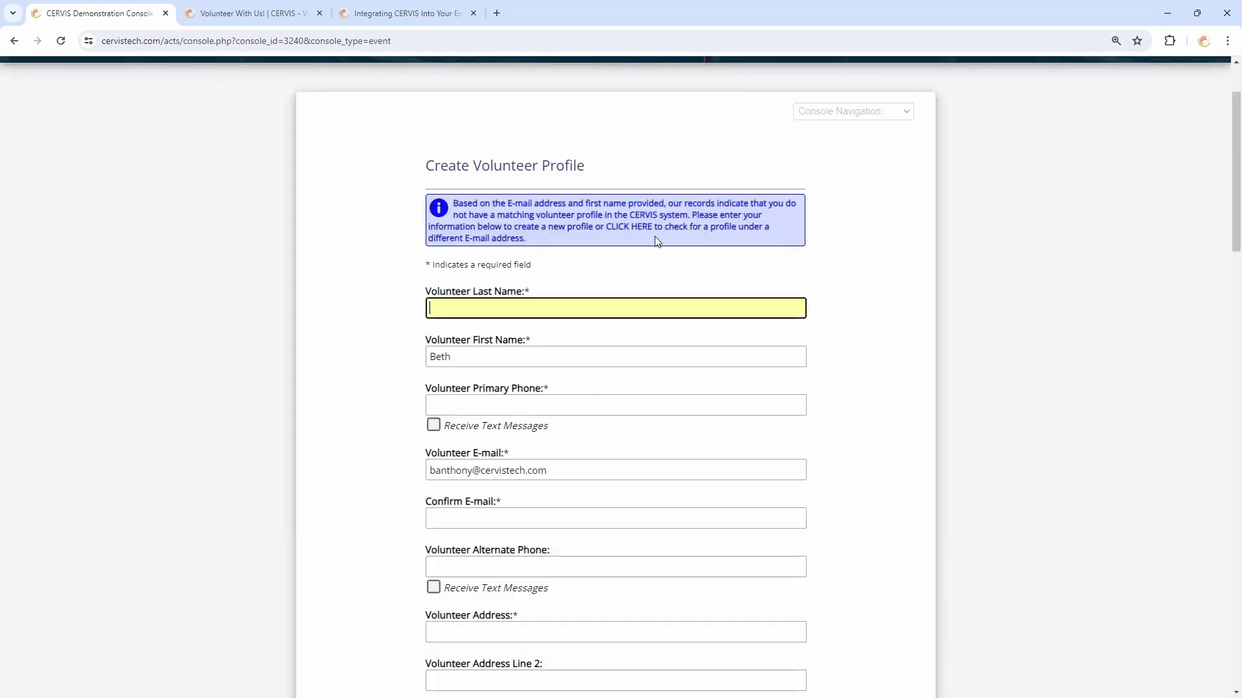
scroll(807, 336, "down", 2)
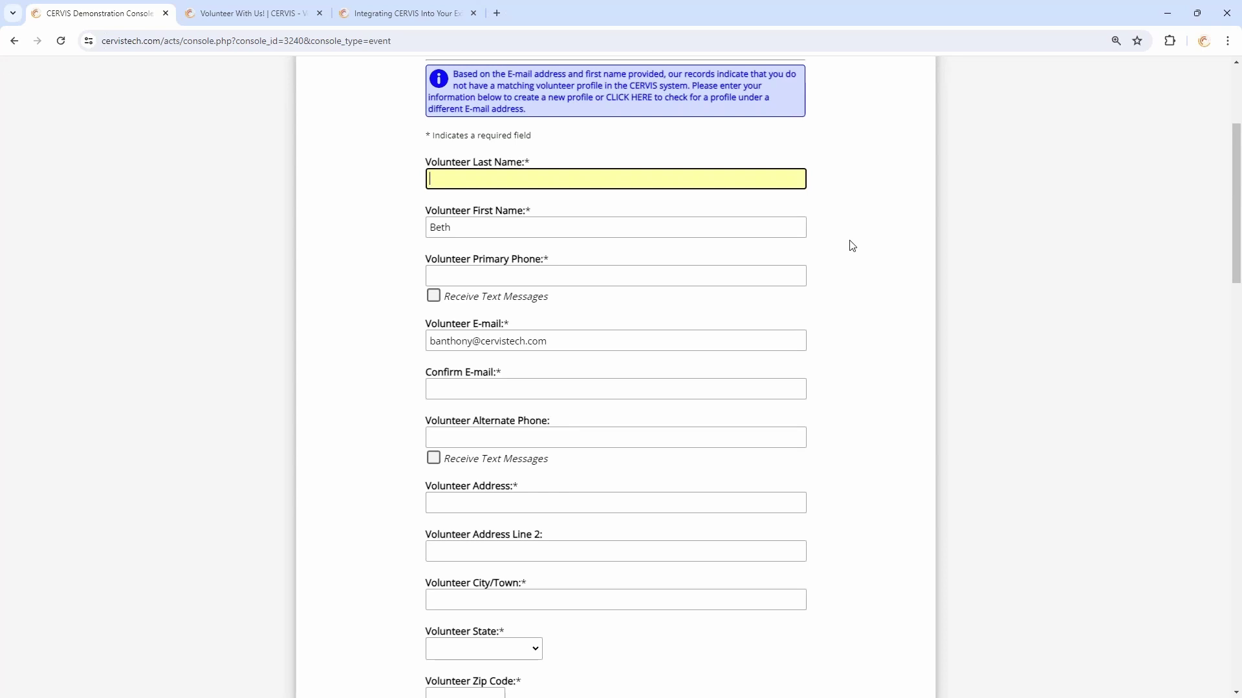
scroll(851, 249, "down", 9)
scroll(855, 252, "down", 15)
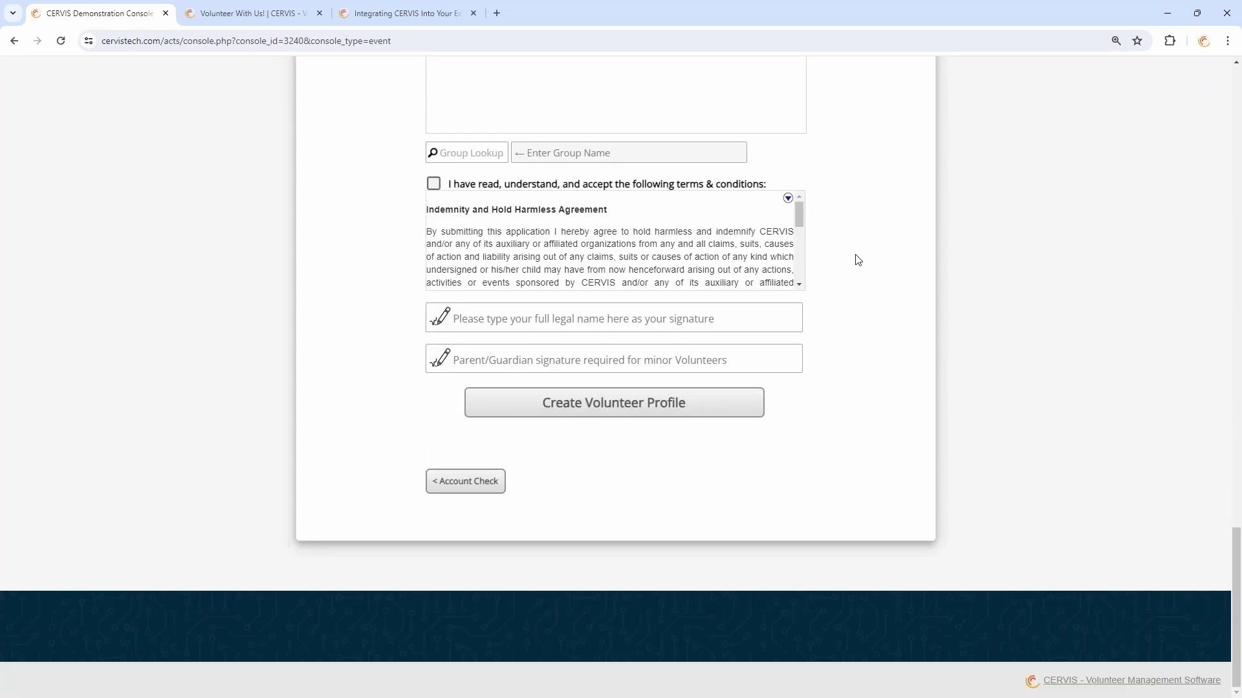
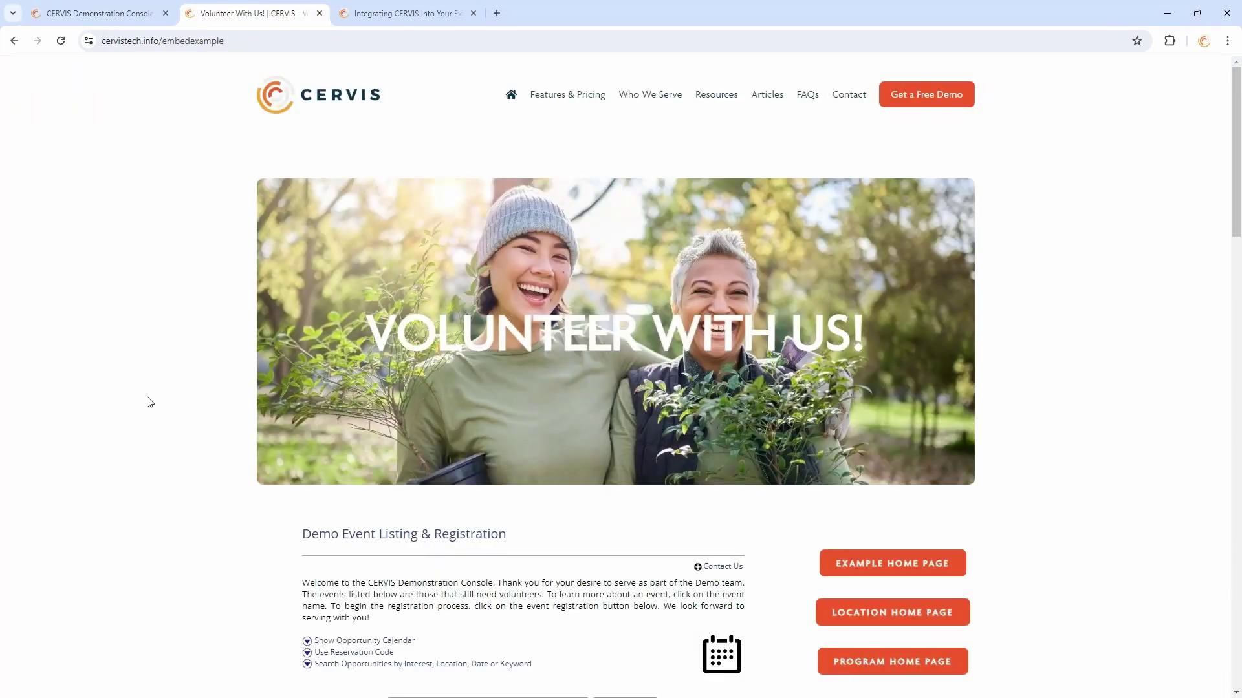
Scroll to the demo opportunity listing and view the Family Friendly tag card on Sort and Repack
scroll(181, 293, "down", 3)
scroll(180, 278, "down", 5)
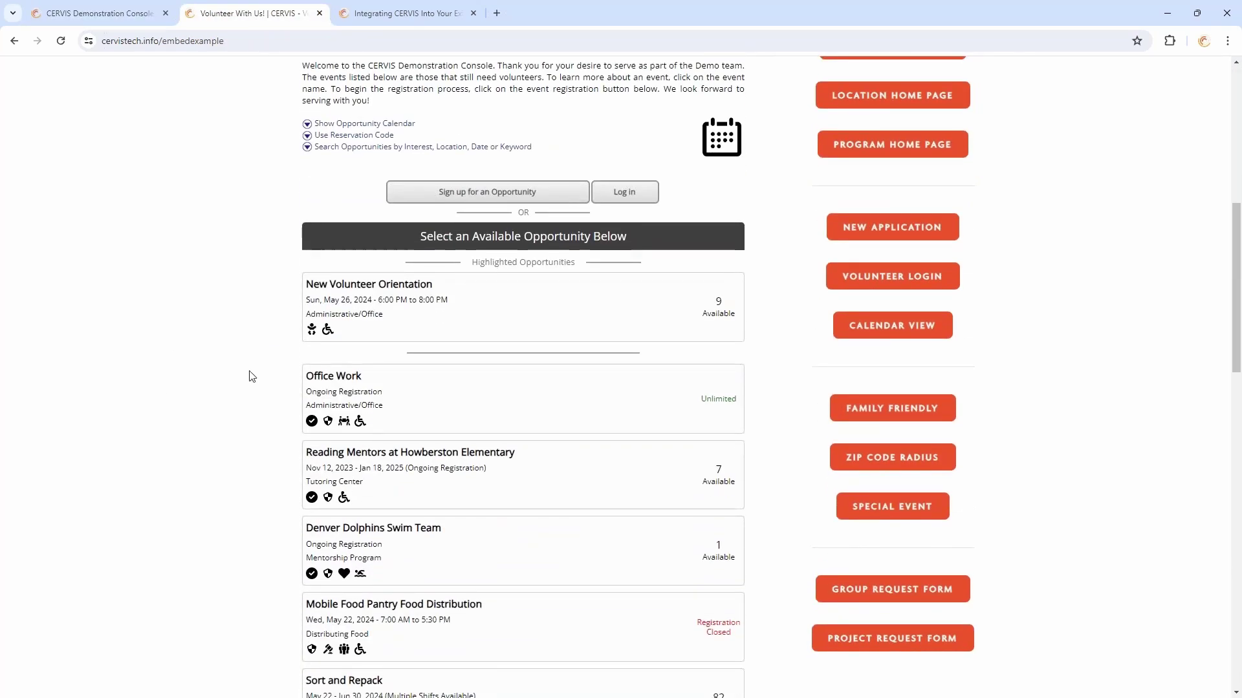
scroll(251, 375, "down", 2)
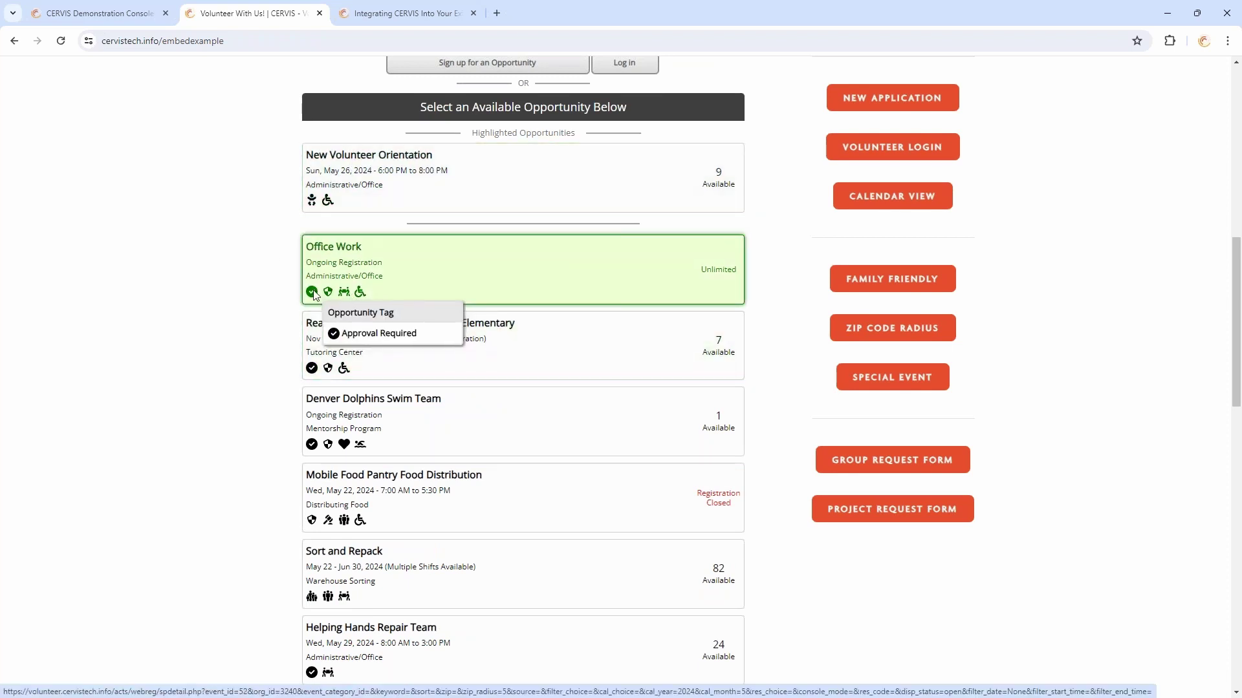
mouse_move(360, 293)
mouse_move(328, 202)
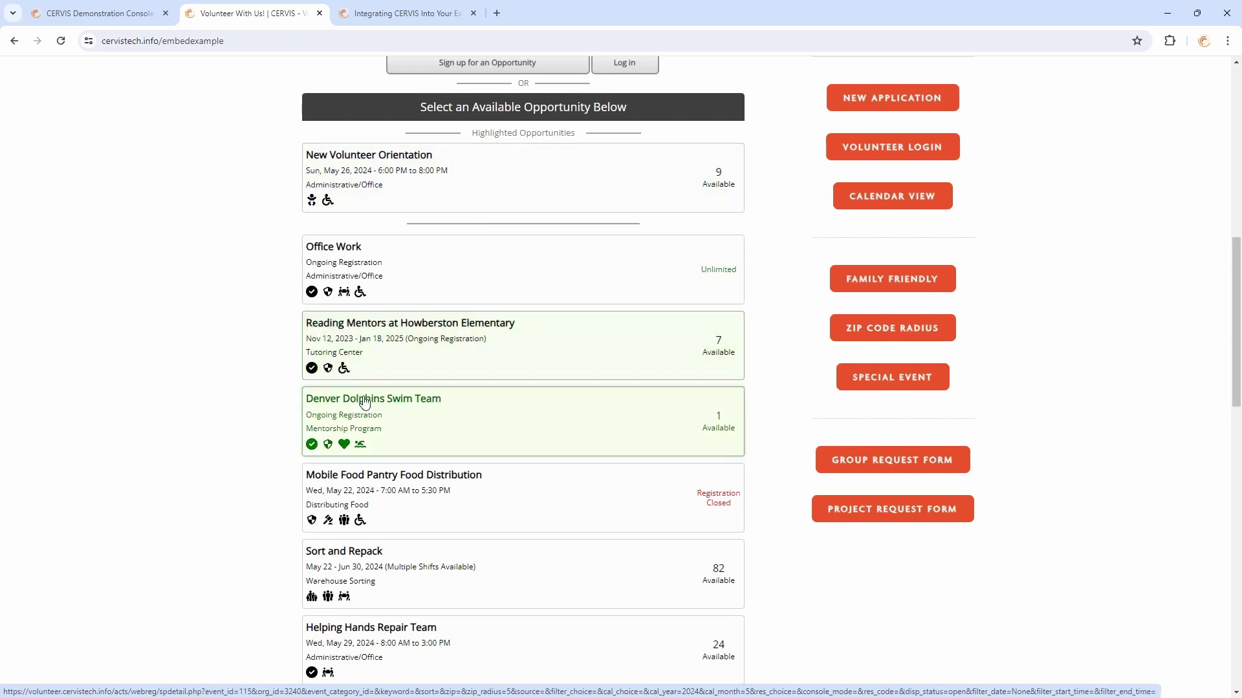
scroll(364, 402, "down", 3)
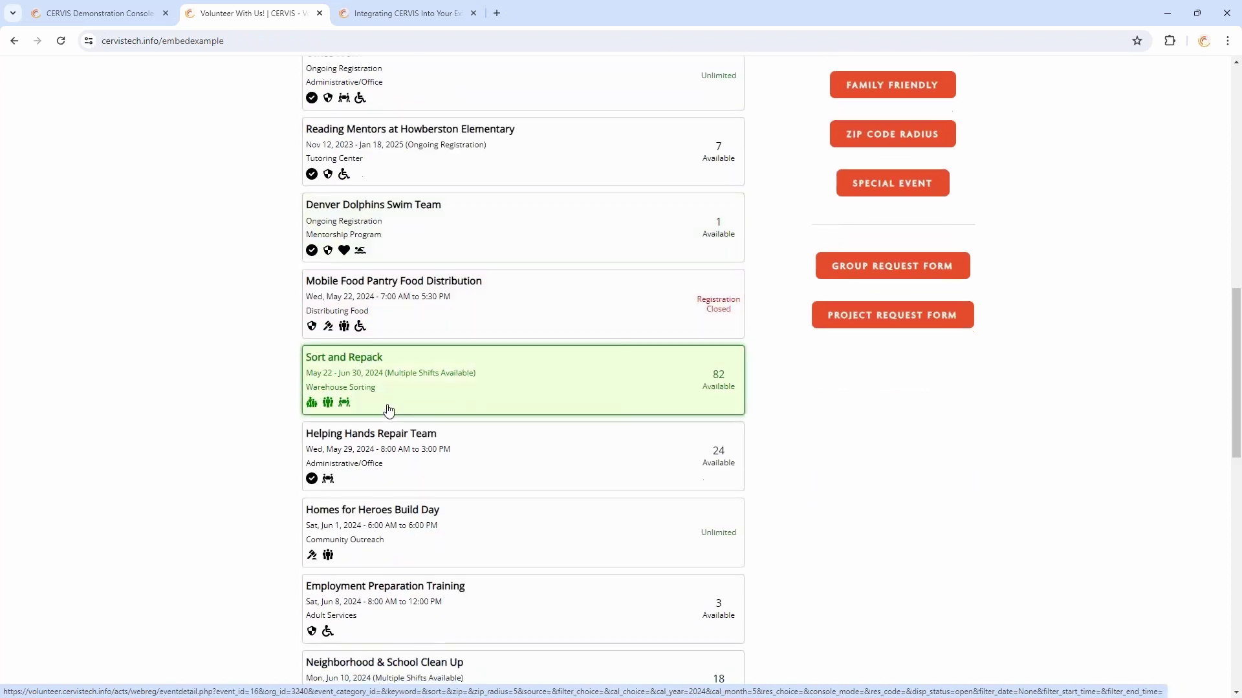
left_click(312, 404)
scroll(493, 352, "down", 5)
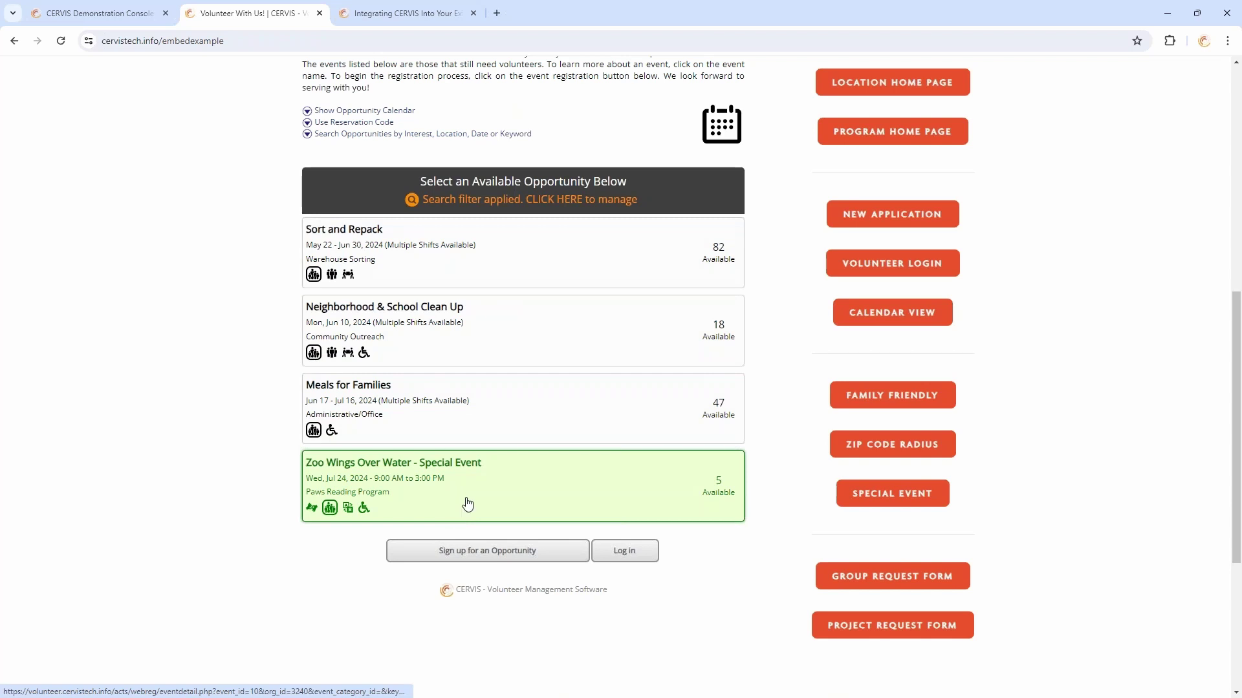
mouse_move(316, 276)
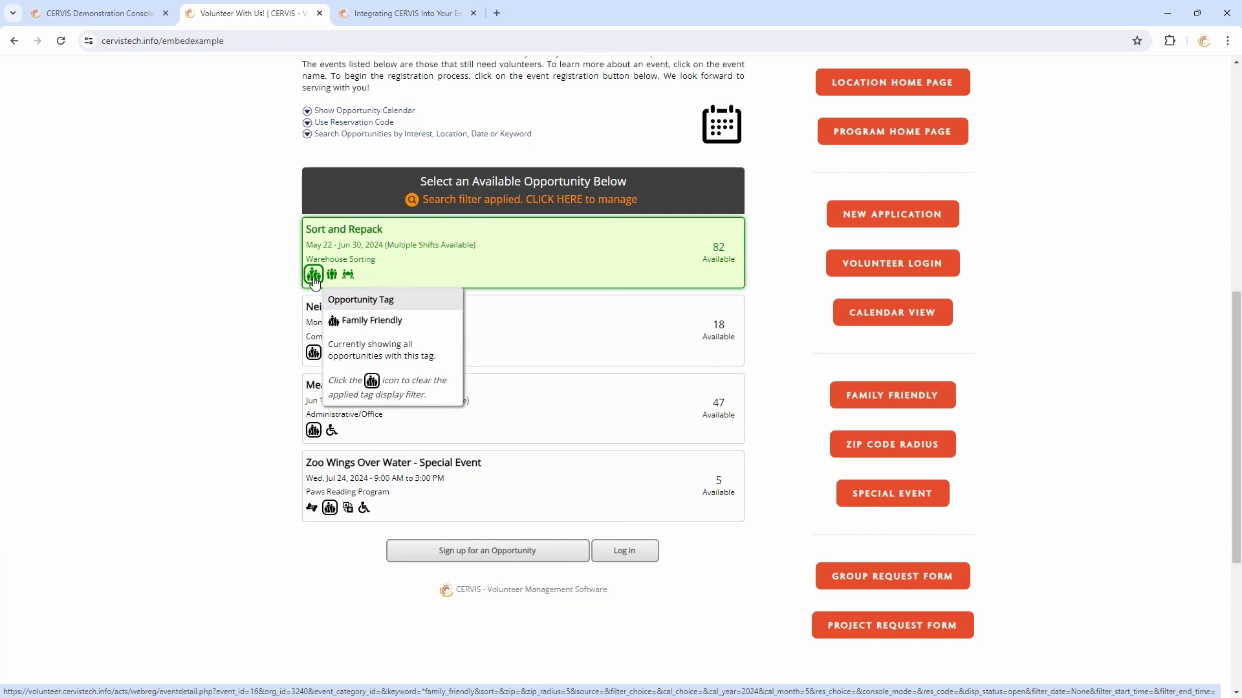
left_click(314, 275)
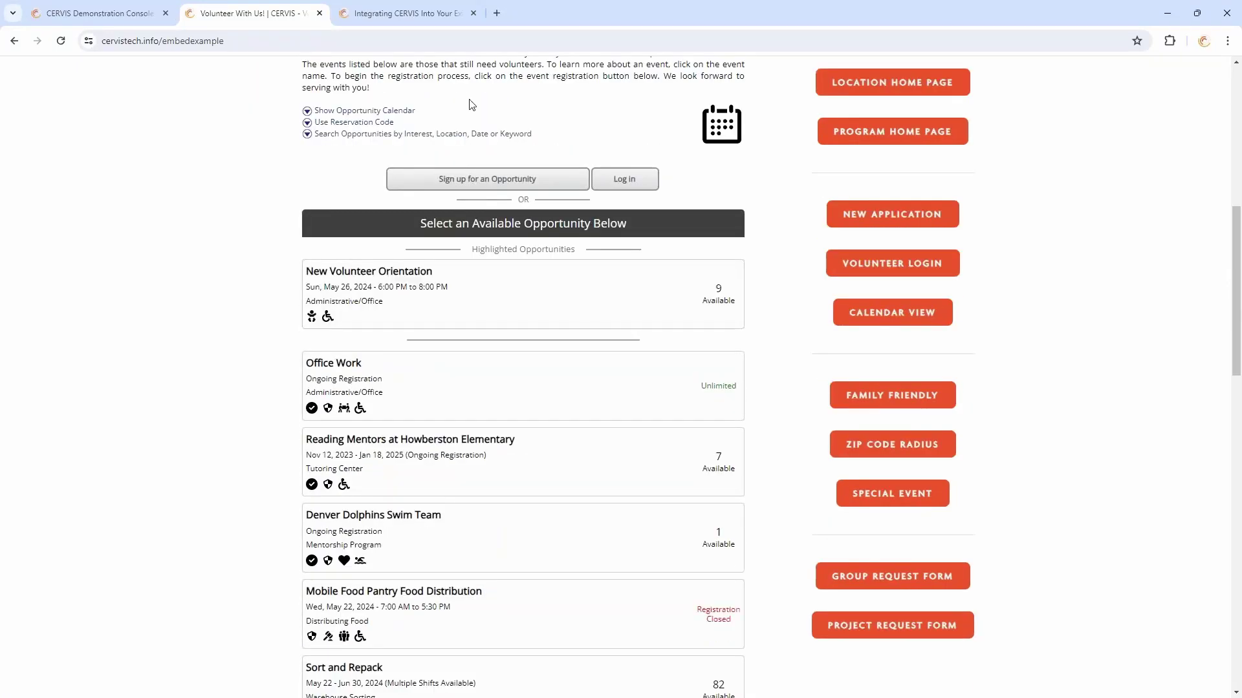
scroll(488, 245, "up", 3)
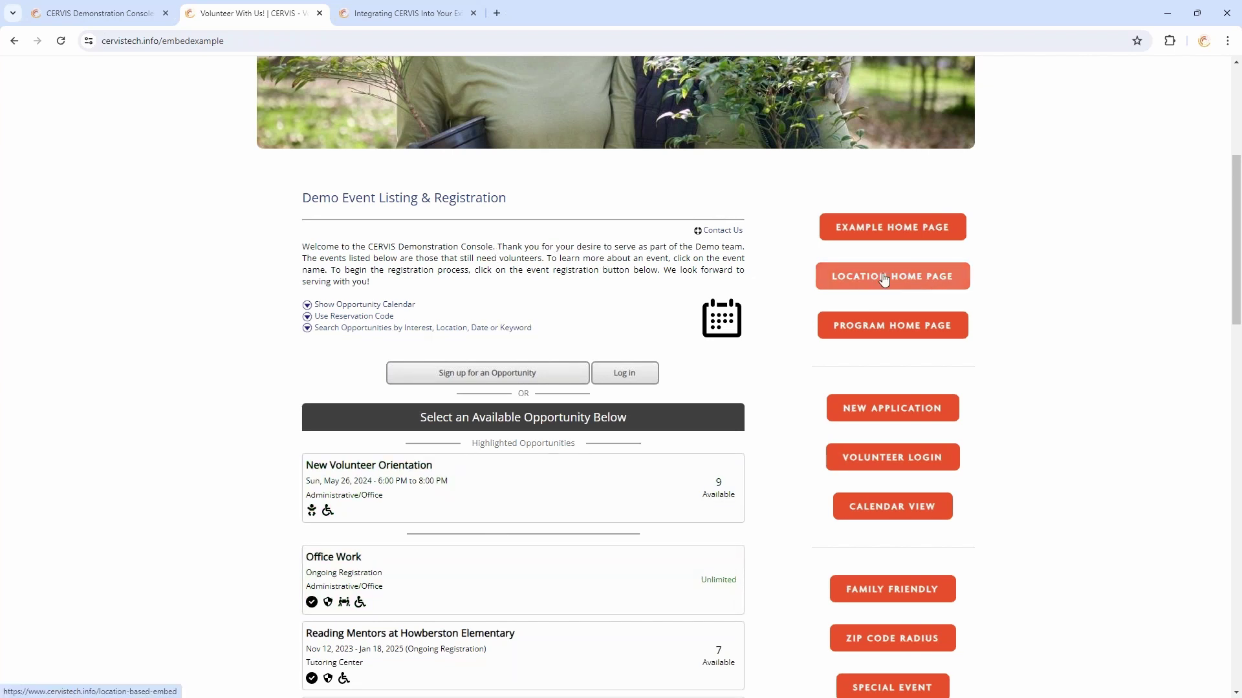
From the location home page, open the Colorado Springs listing and review its three opportunities
left_click(921, 285)
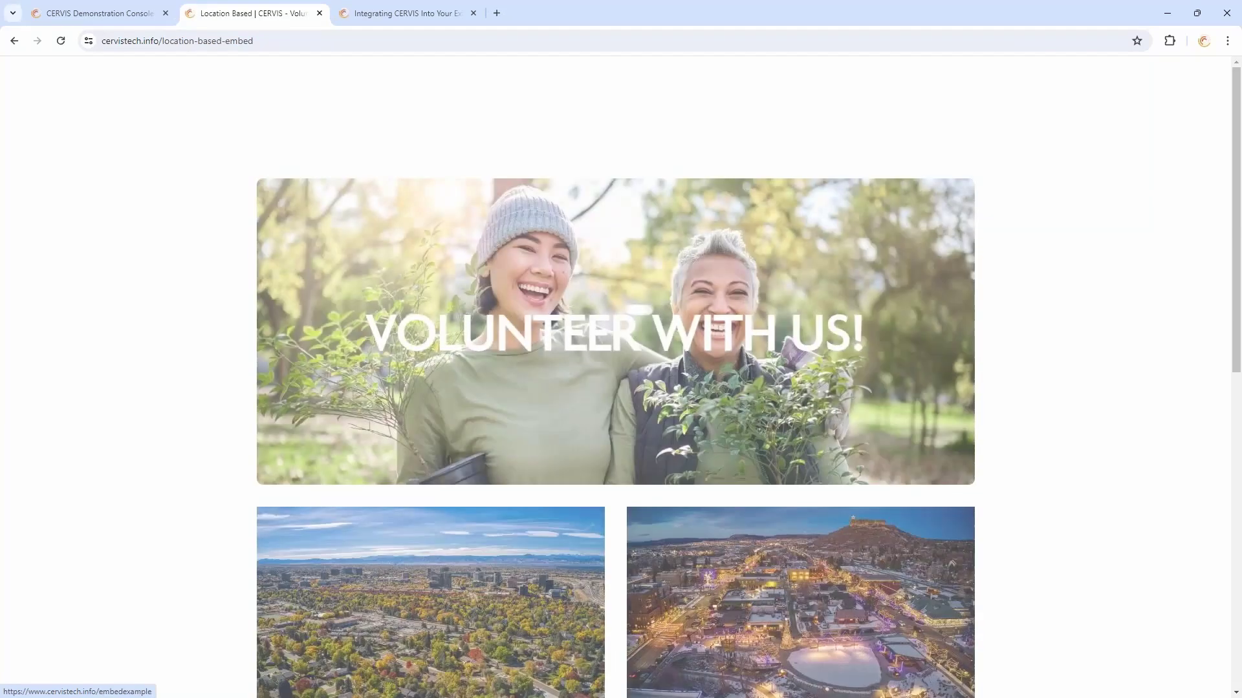
scroll(1048, 297, "down", 7)
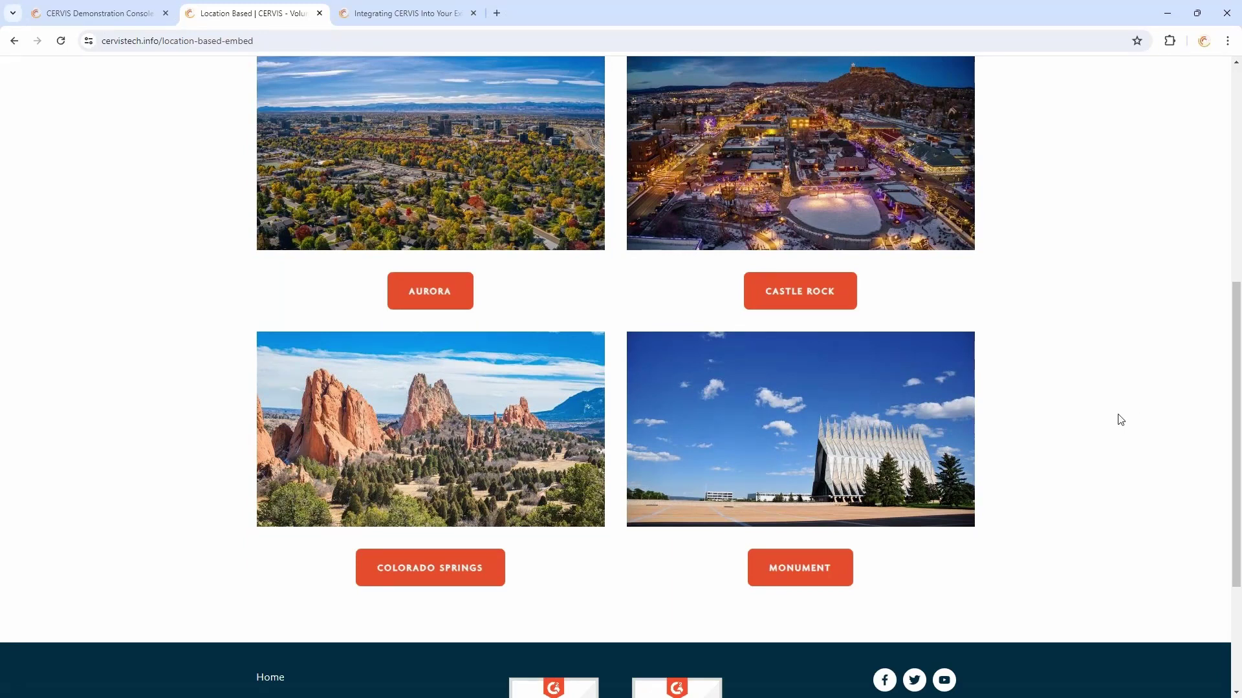
scroll(1116, 418, "up", 2)
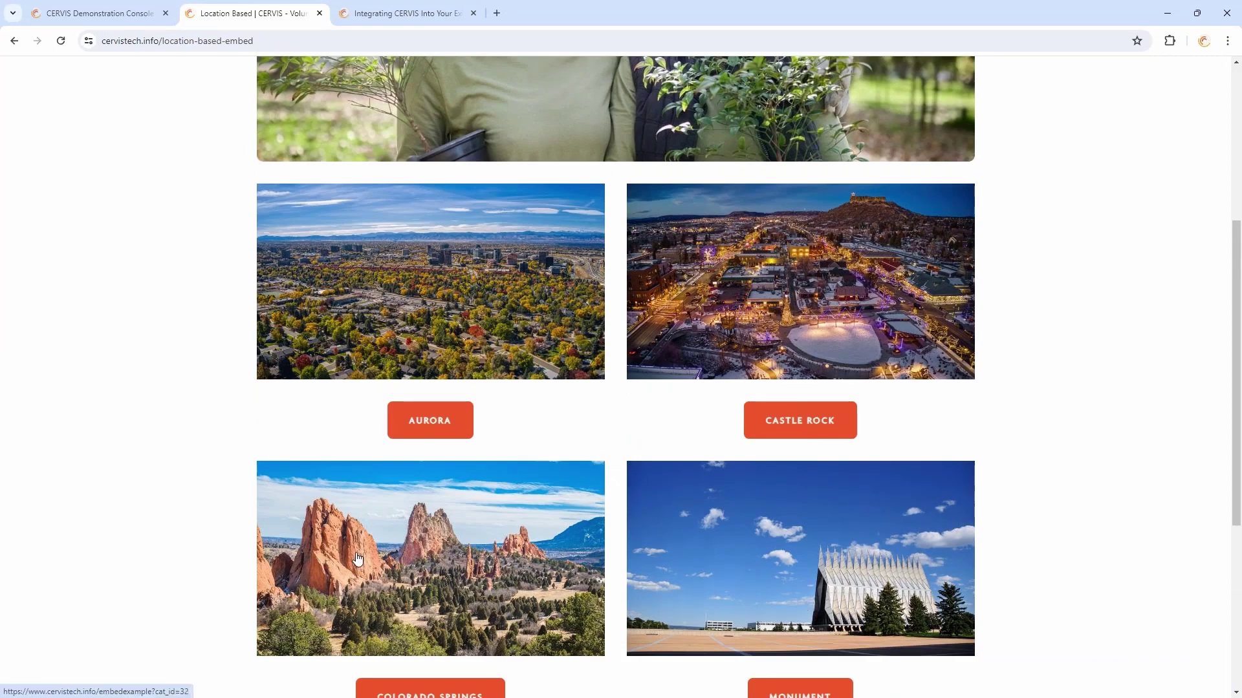
scroll(500, 478, "down", 2)
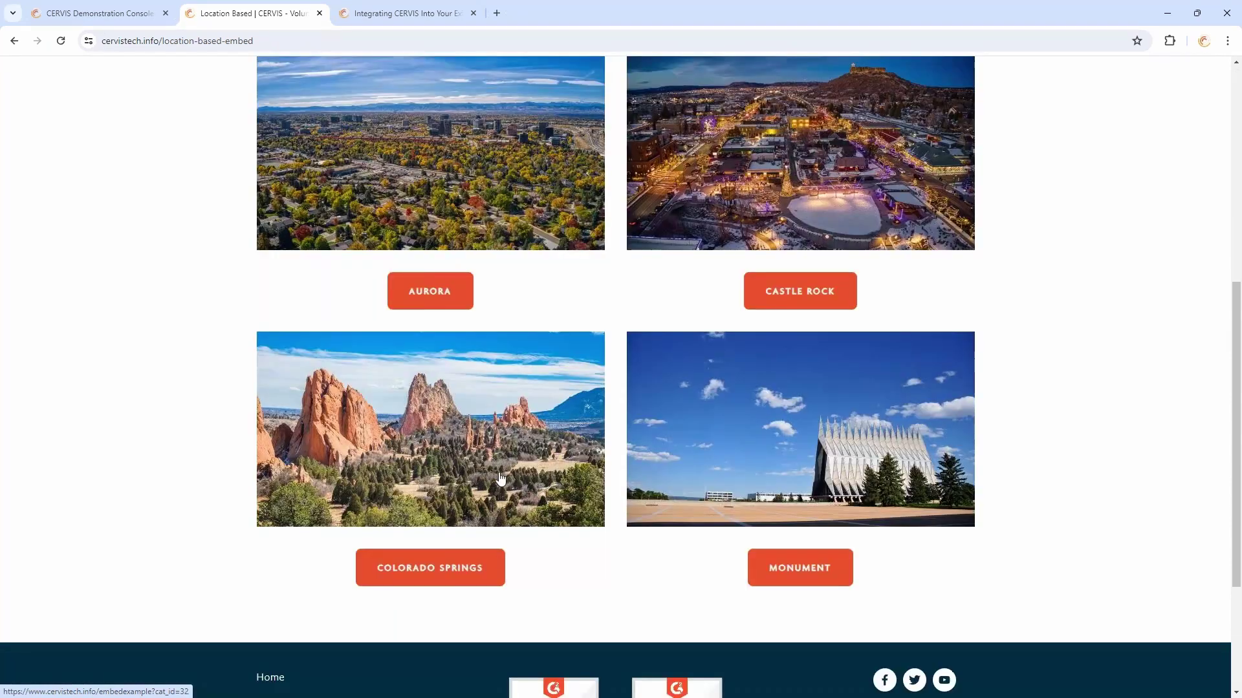
left_click(468, 463)
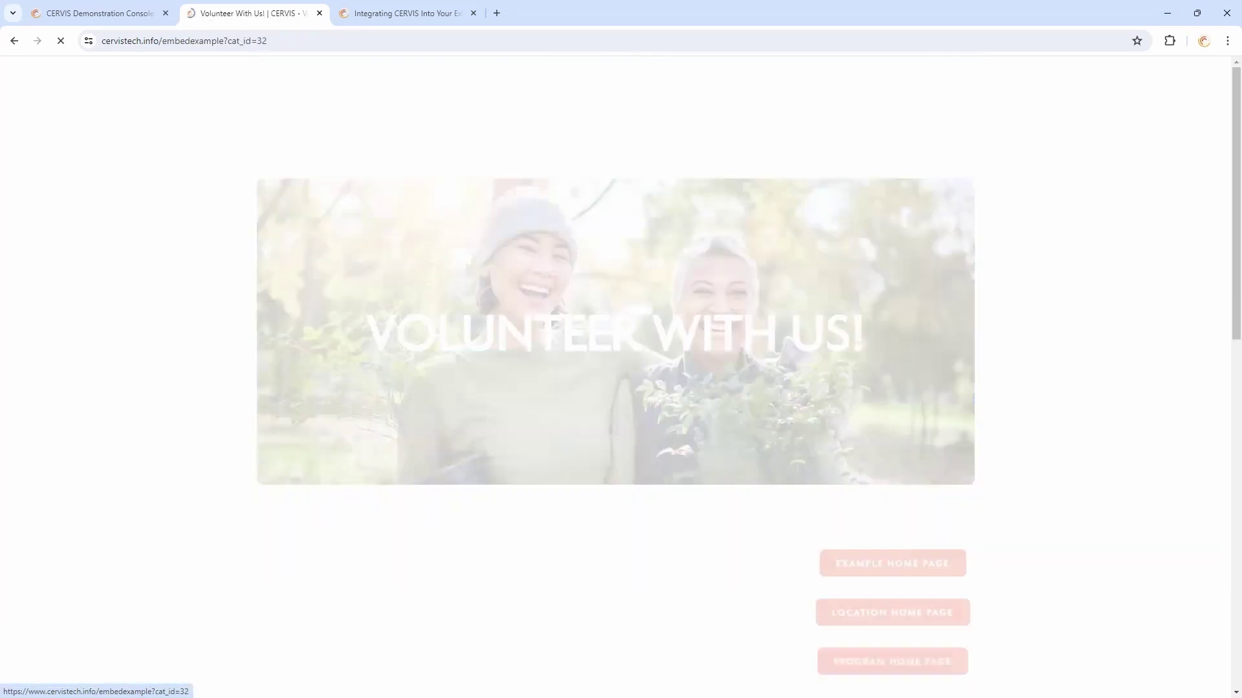
scroll(420, 370, "down", 5)
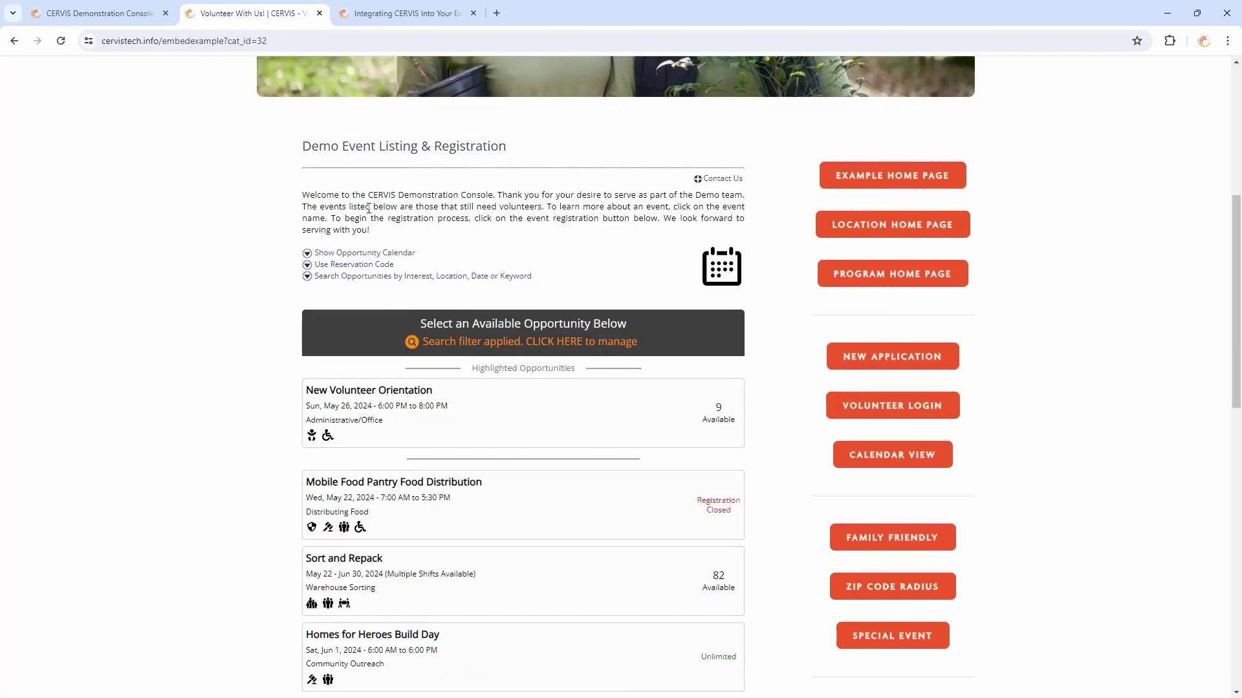
scroll(370, 204, "down", 2)
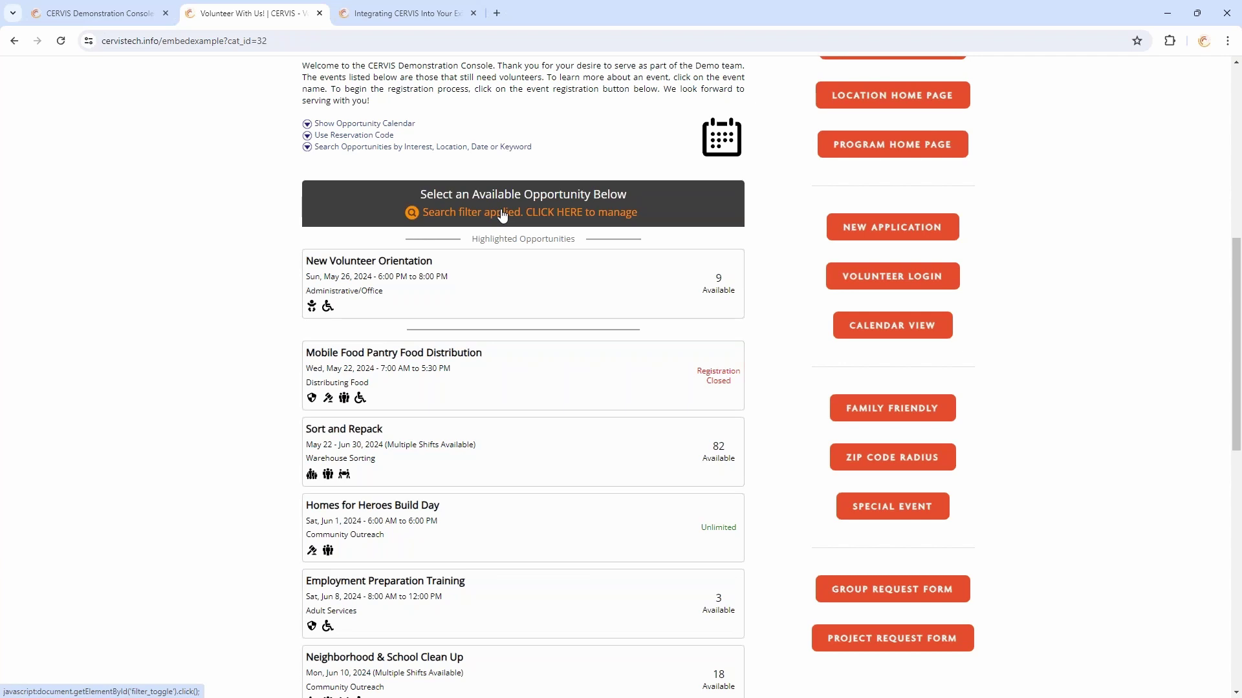
scroll(502, 215, "down", 4)
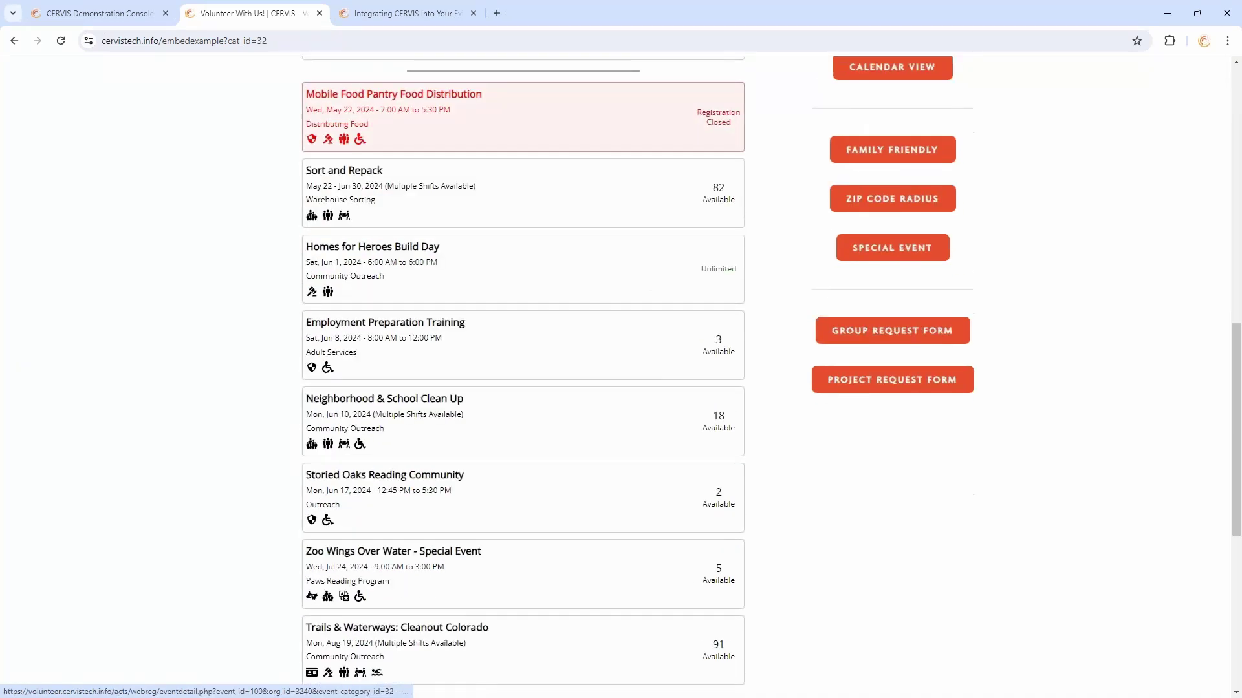
scroll(269, 513, "up", 5)
scroll(272, 508, "up", 2)
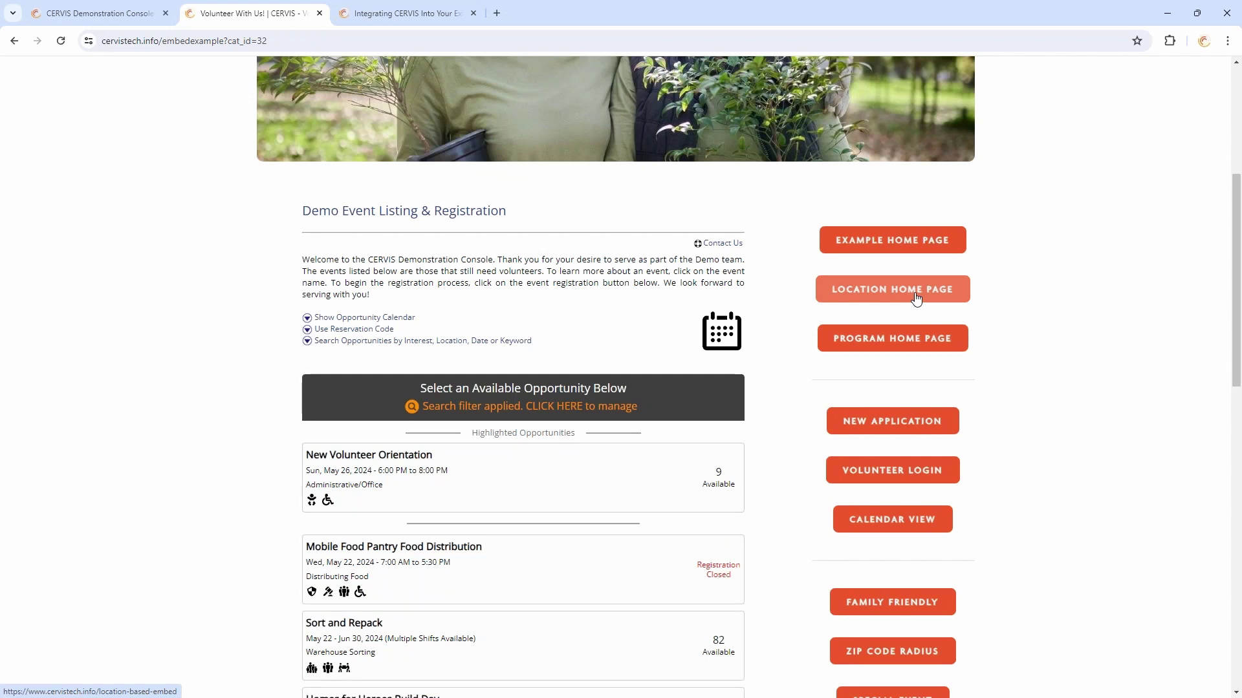
Return to the location home page and open the Castle Rock listing (cat_id=28)
left_click(916, 298)
scroll(488, 172, "down", 7)
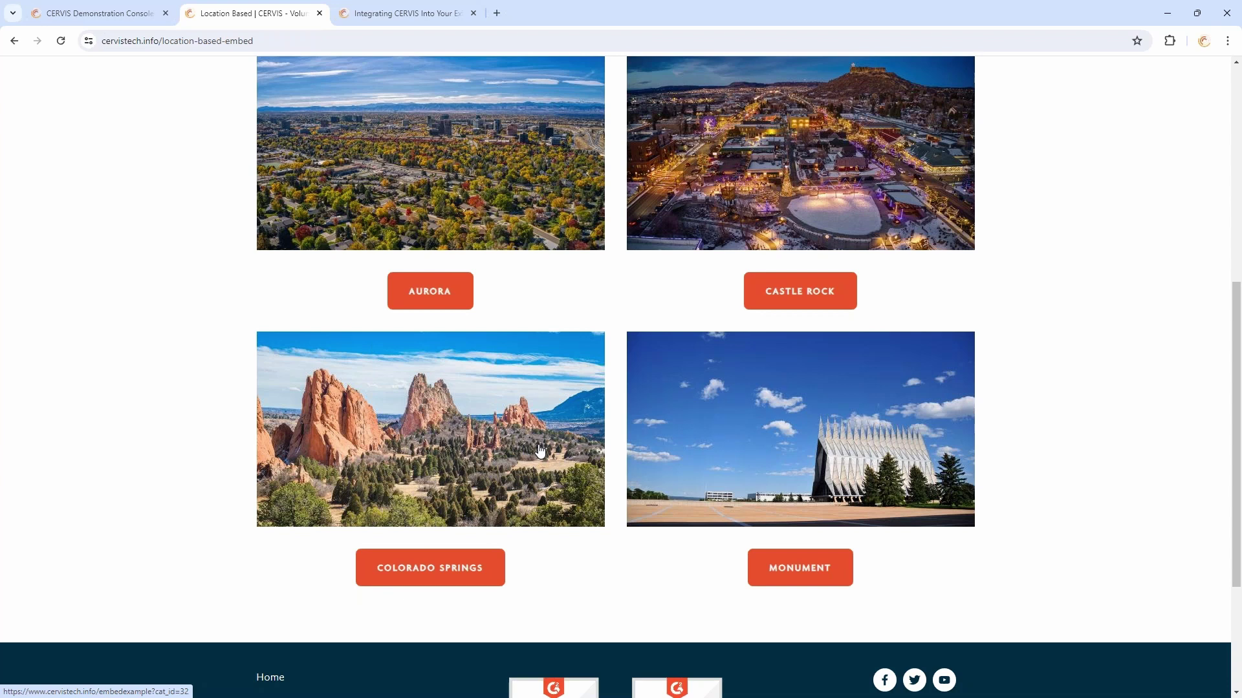
scroll(989, 337, "up", 3)
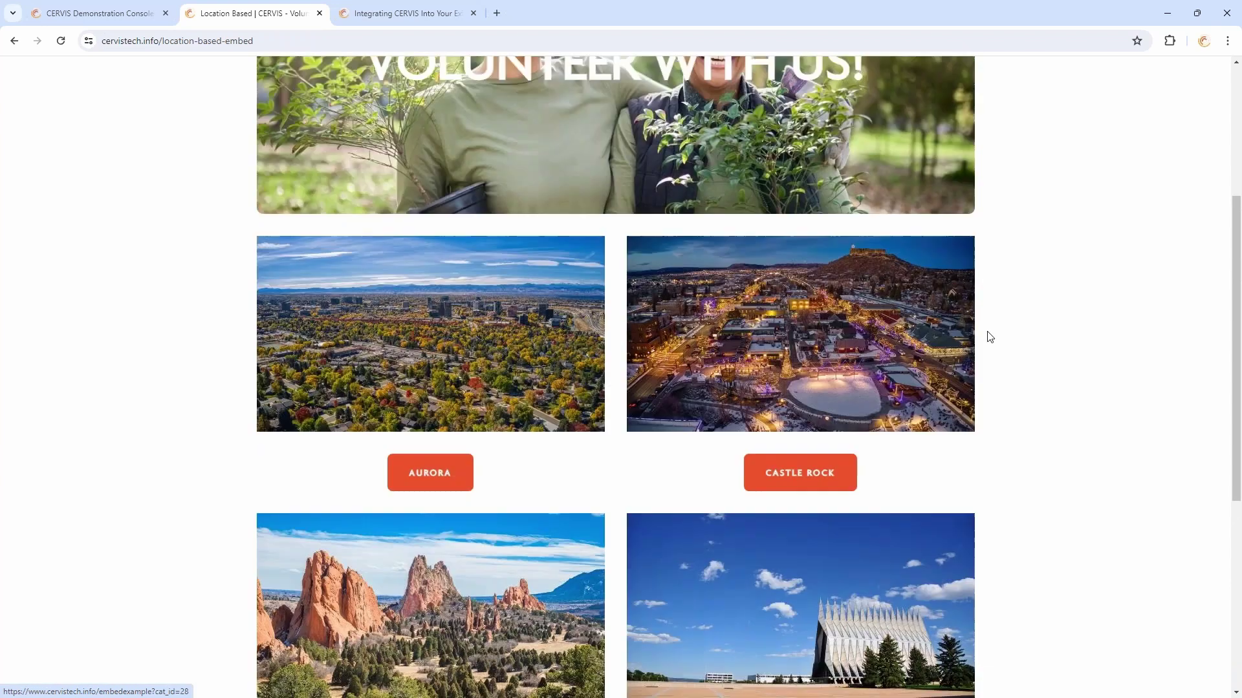
left_click(816, 376)
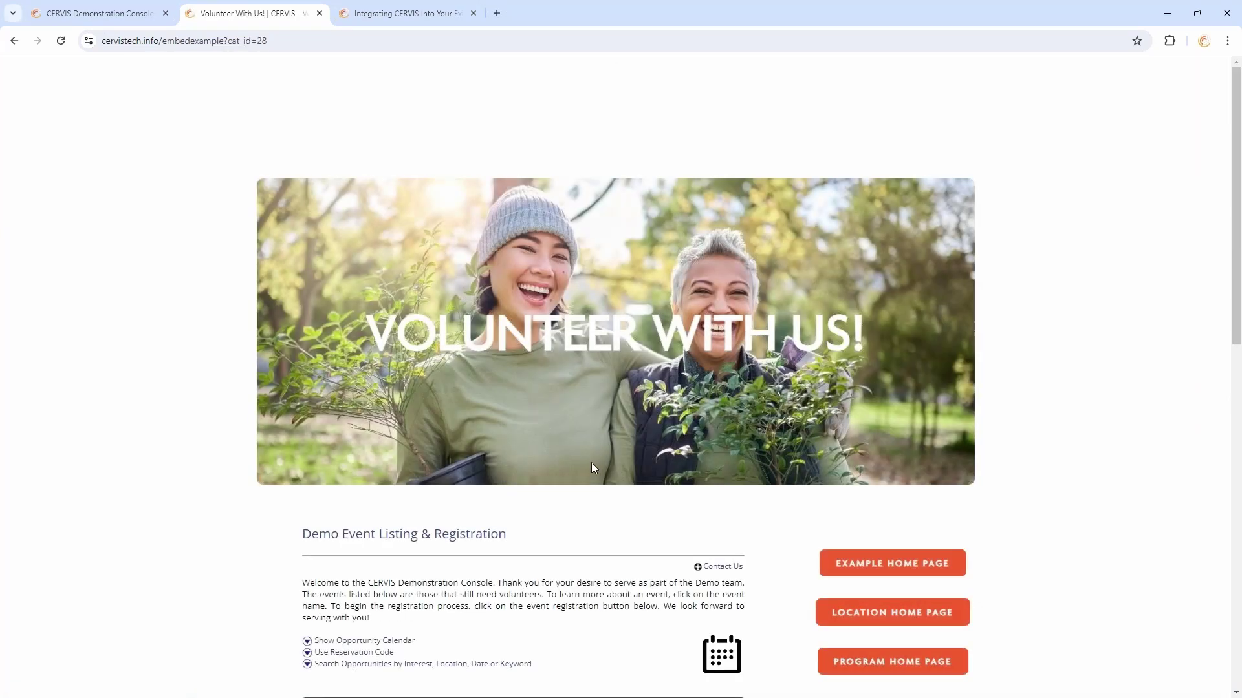
scroll(593, 220, "down", 6)
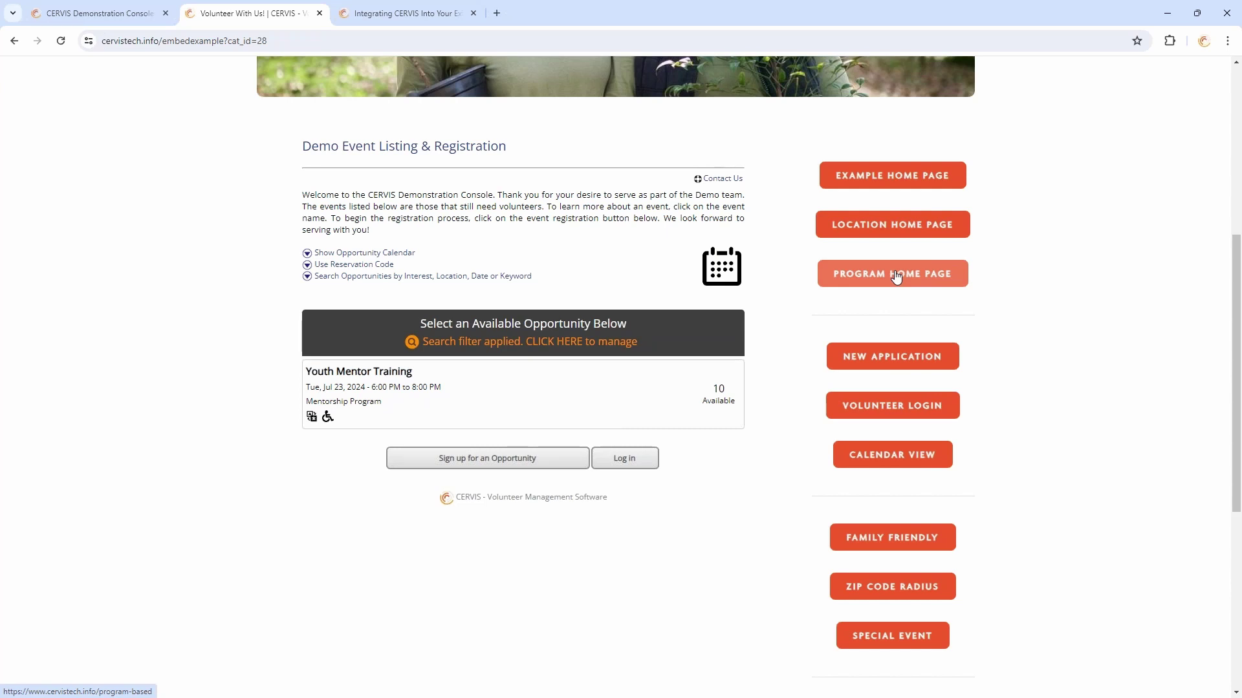
From the program home page, open the cat_id=30 program listing with Mobile Food Pantry and Sort and Repack
left_click(896, 277)
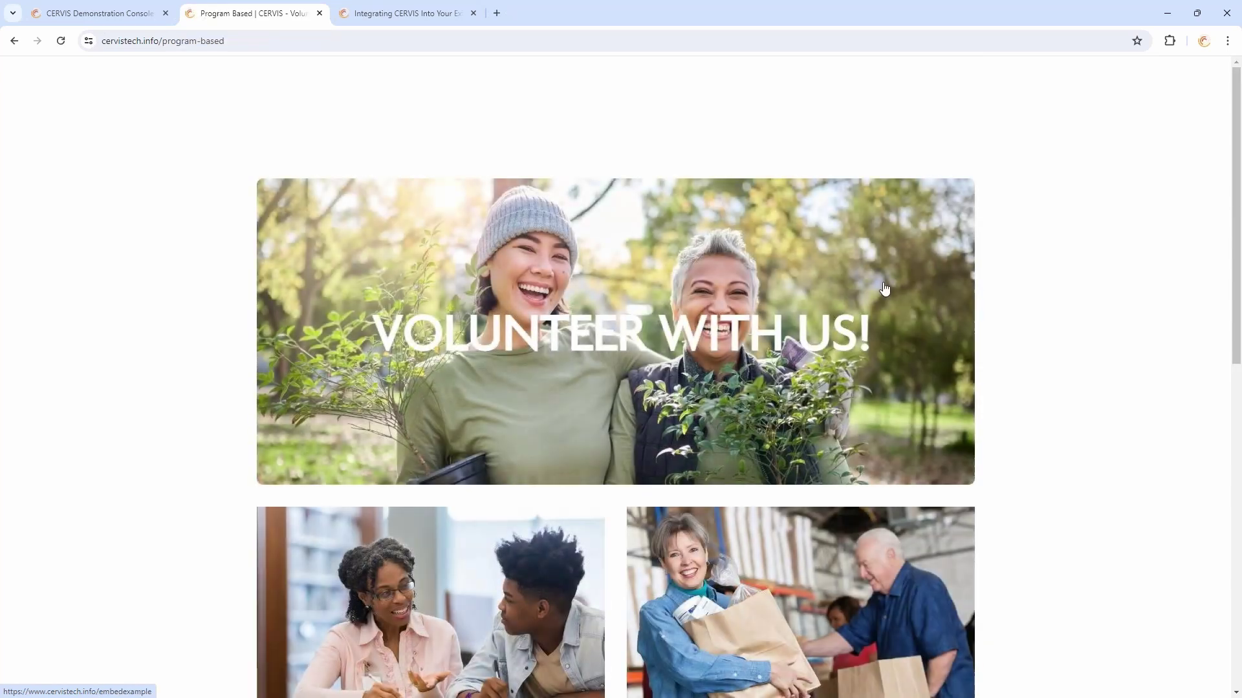
scroll(1018, 228, "down", 5)
scroll(1017, 228, "down", 2)
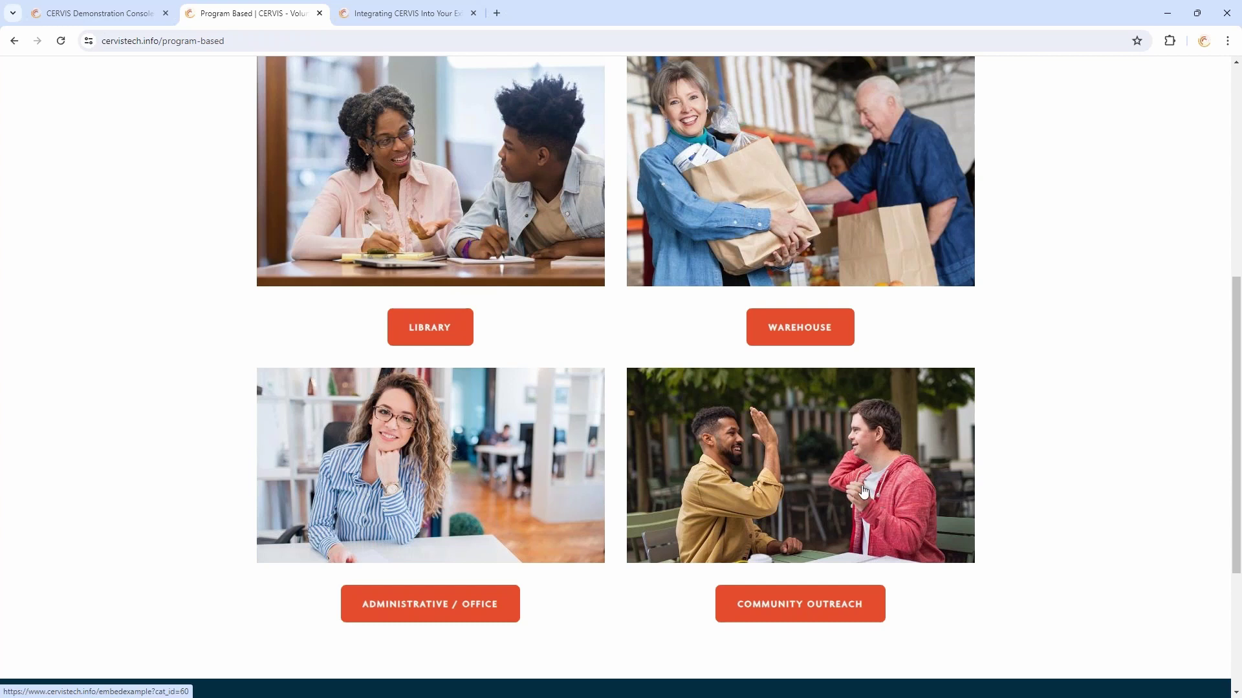
left_click(562, 193)
scroll(571, 134, "down", 7)
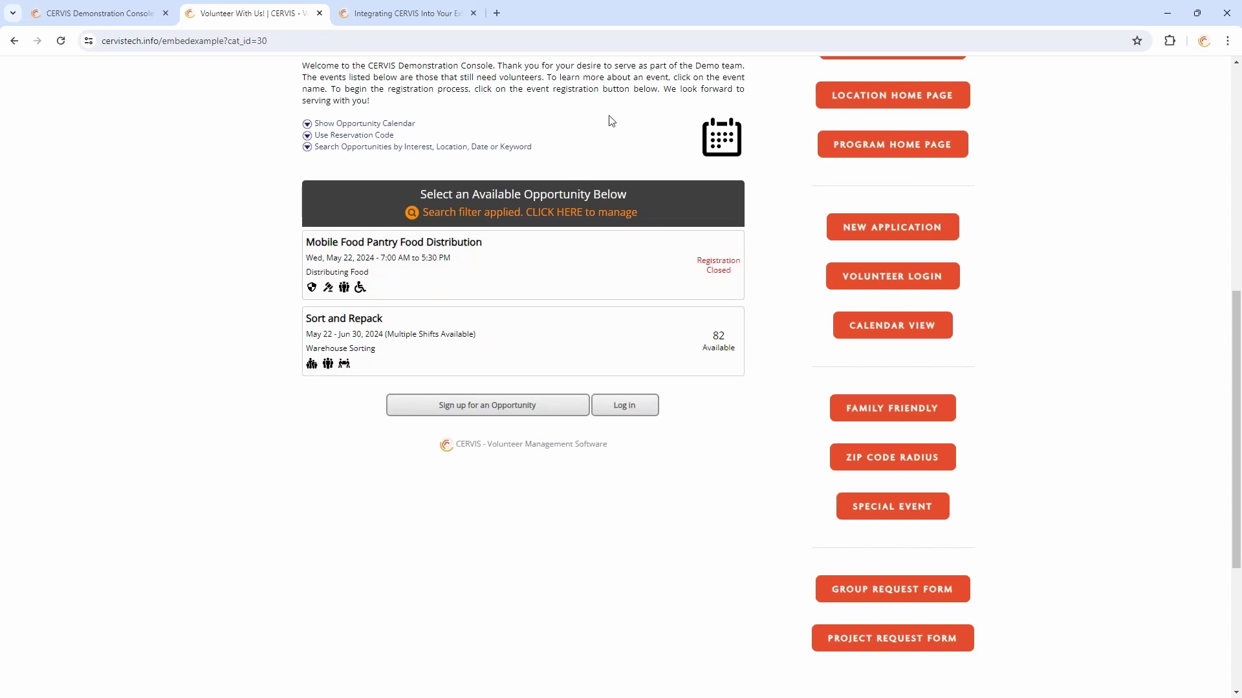
scroll(612, 121, "up", 3)
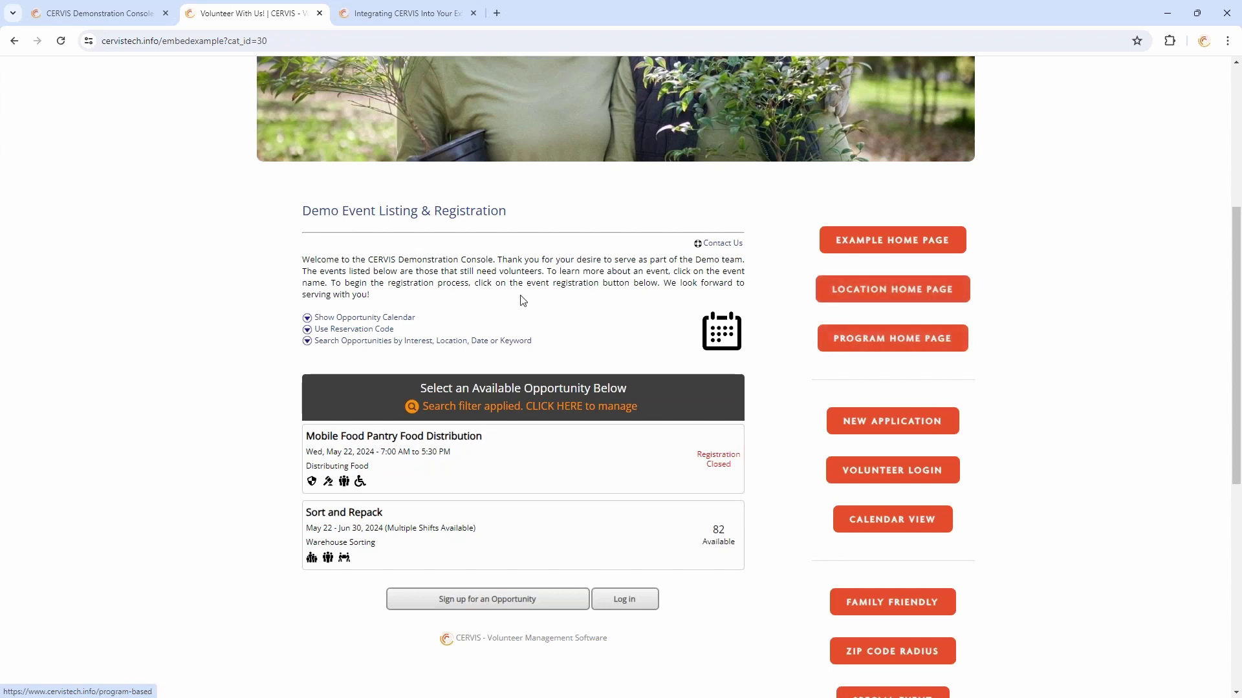
scroll(638, 304, "down", 2)
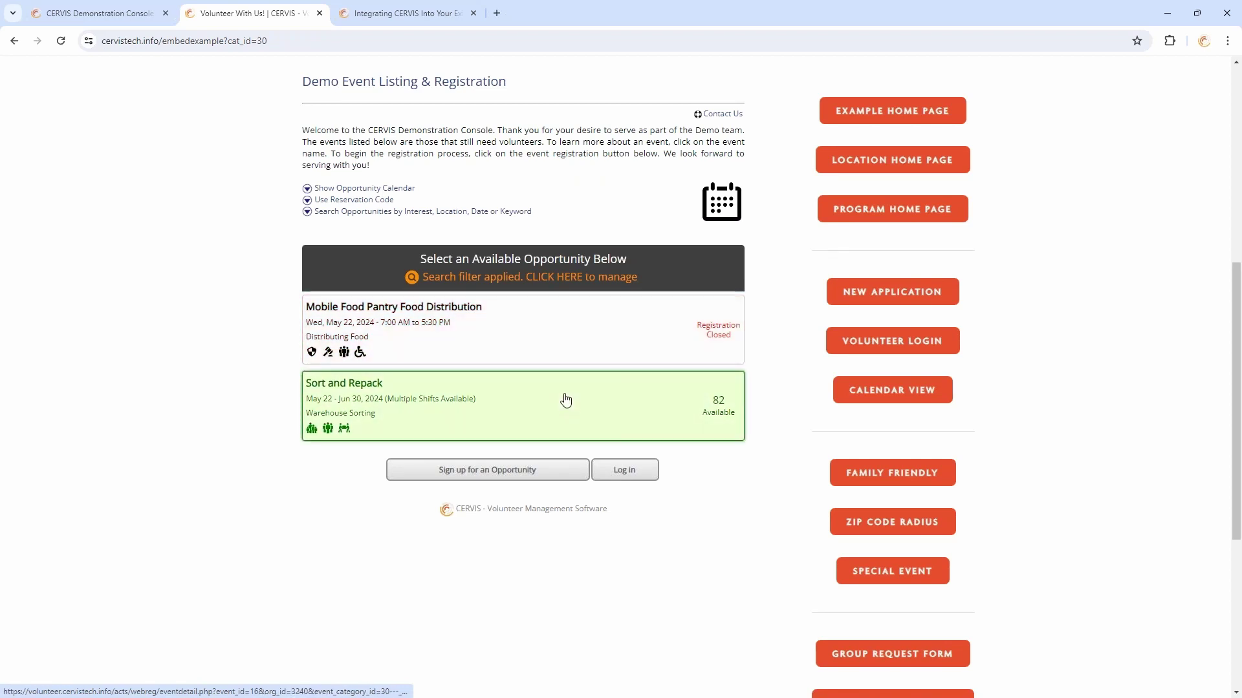
left_click(522, 409)
scroll(554, 407, "down", 3)
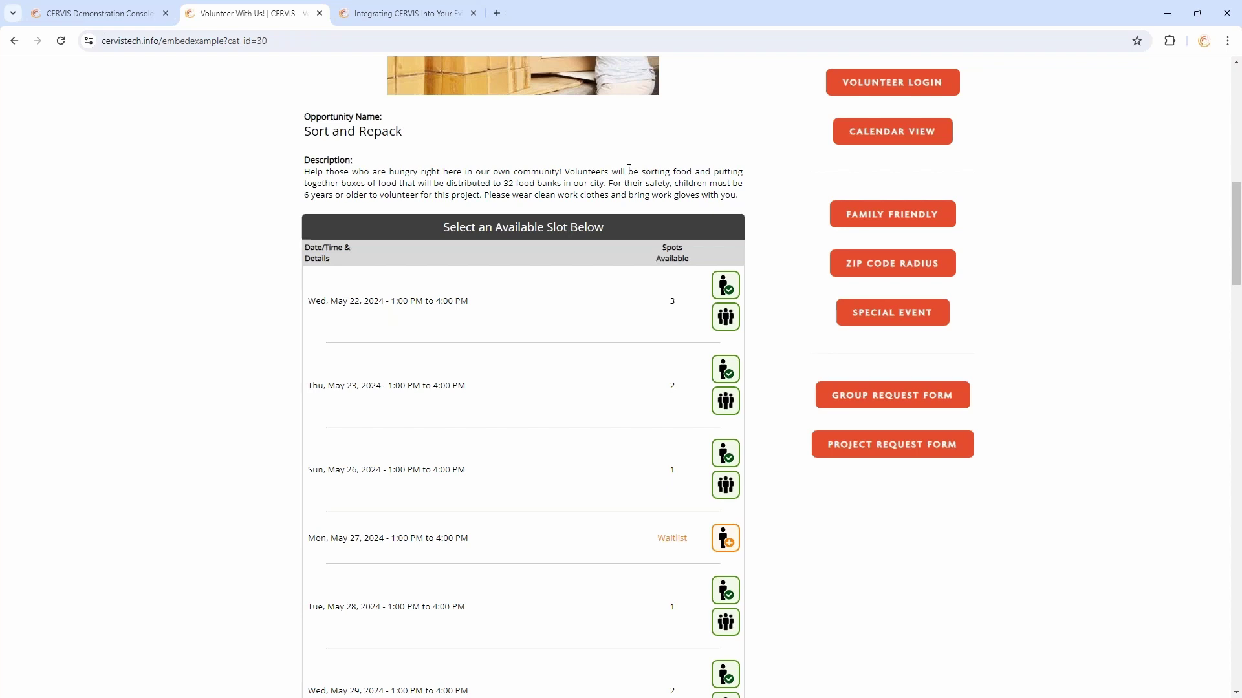
scroll(637, 182, "down", 20)
left_click(359, 266)
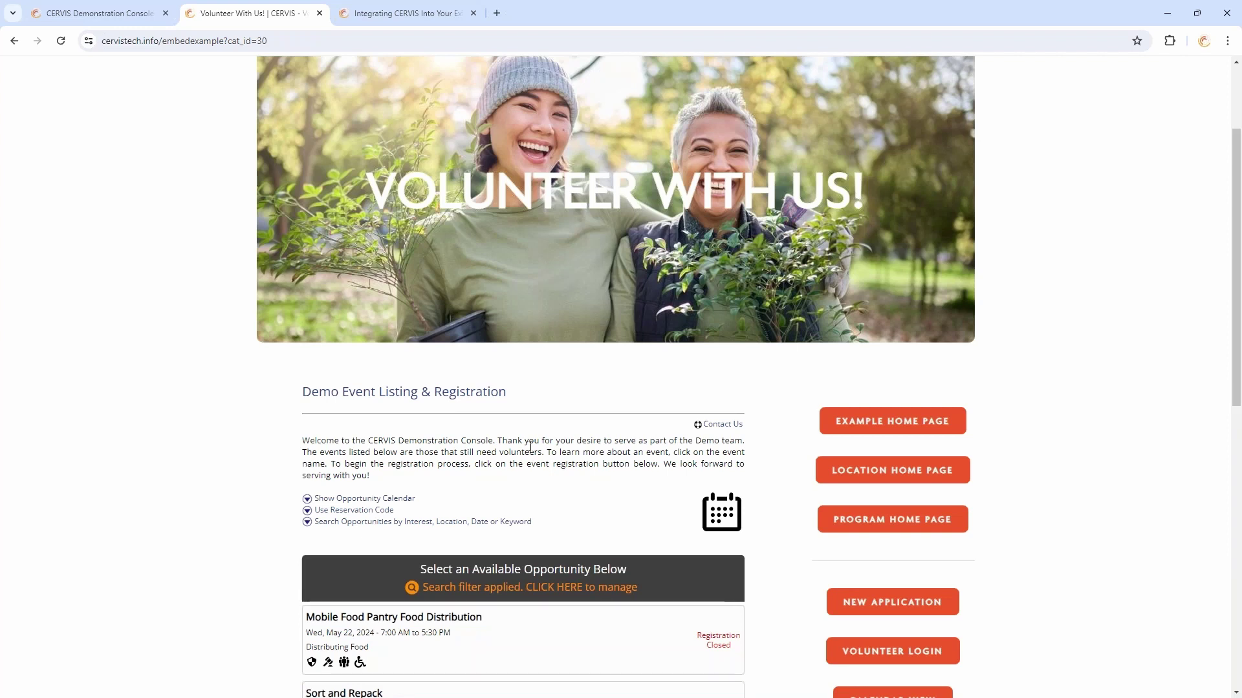
scroll(536, 446, "down", 4)
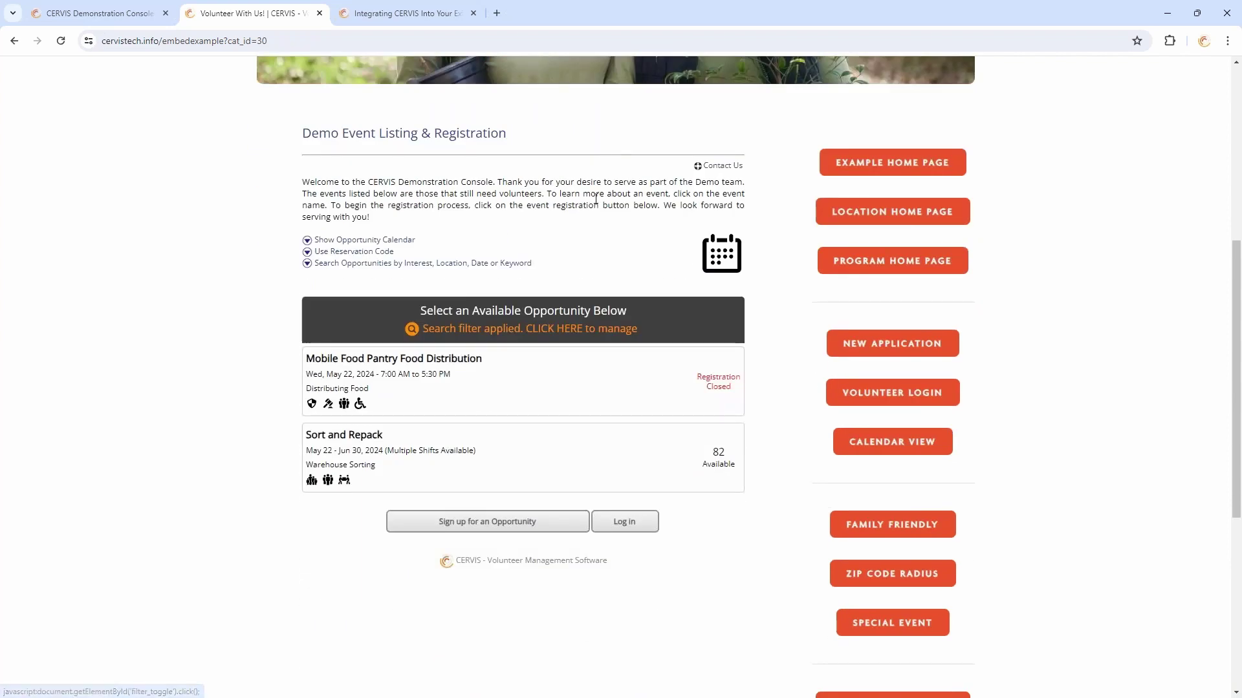
Expand and then hide the search filters, leaving two opportunities with Sort and Repack at 82 available
left_click(507, 264)
scroll(596, 187, "down", 4)
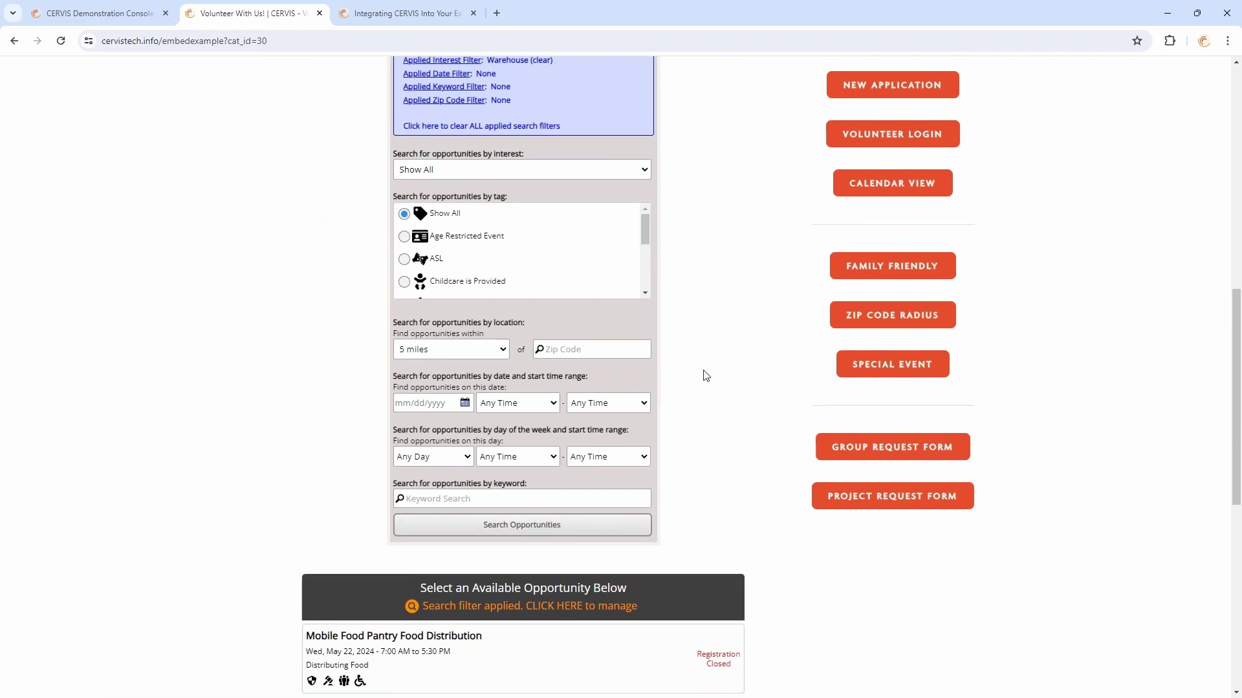
scroll(705, 375, "up", 2)
scroll(705, 379, "up", 2)
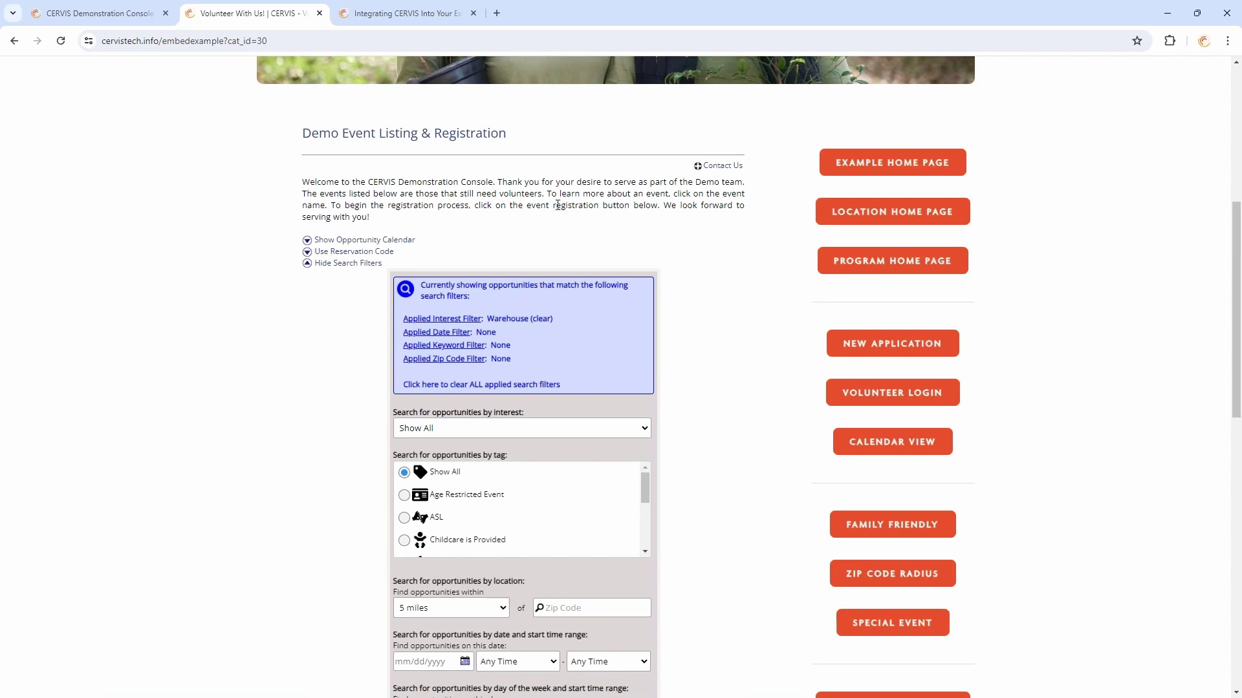
left_click(372, 263)
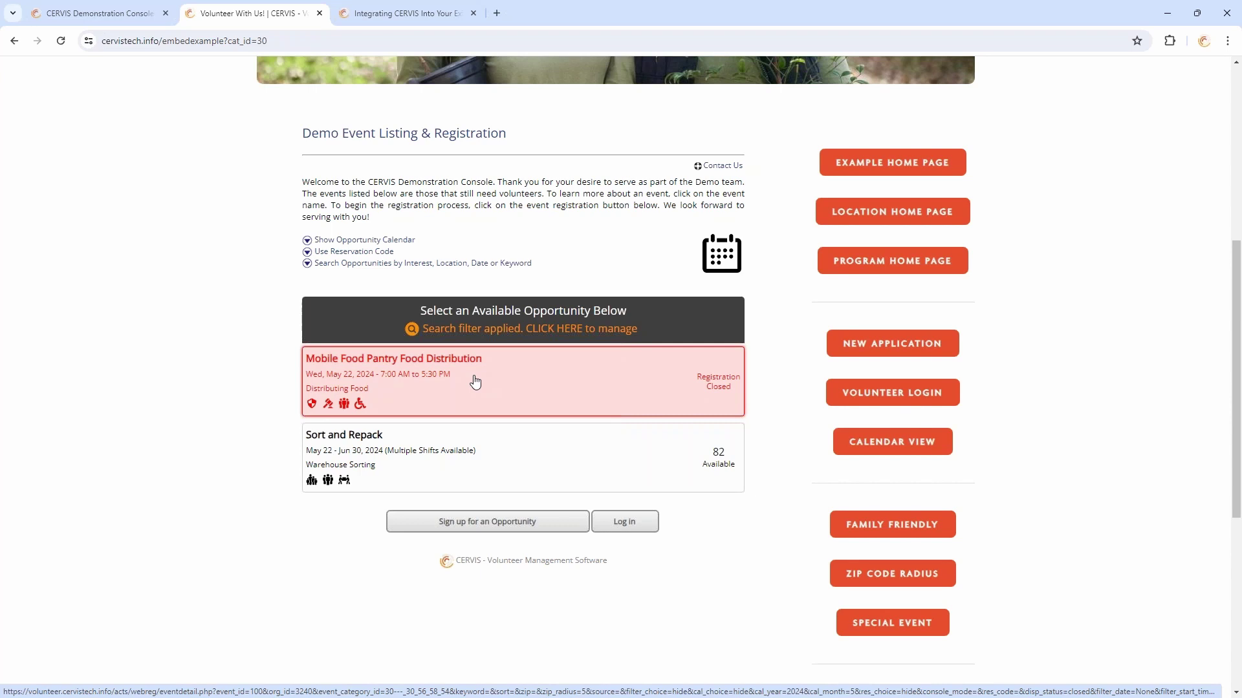
Sign into the CERVIS admin console from the Demonstration Console page
left_click(82, 6)
left_click(861, 108)
left_click(872, 144)
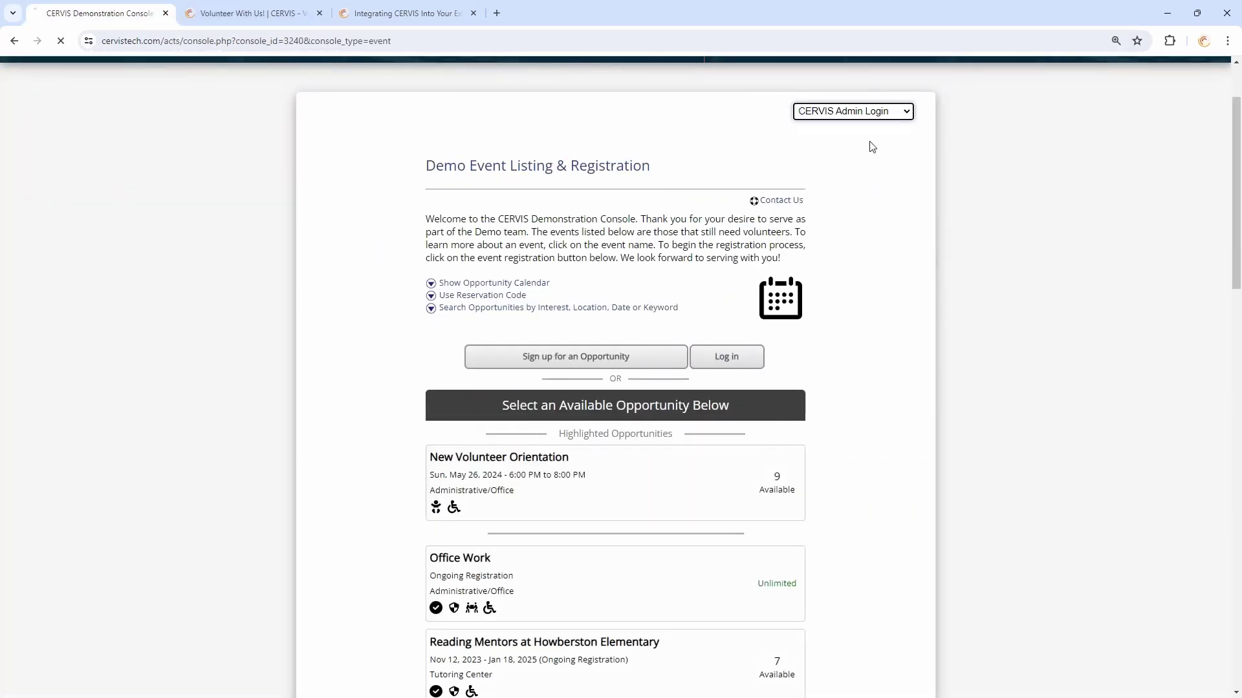
left_click(611, 506)
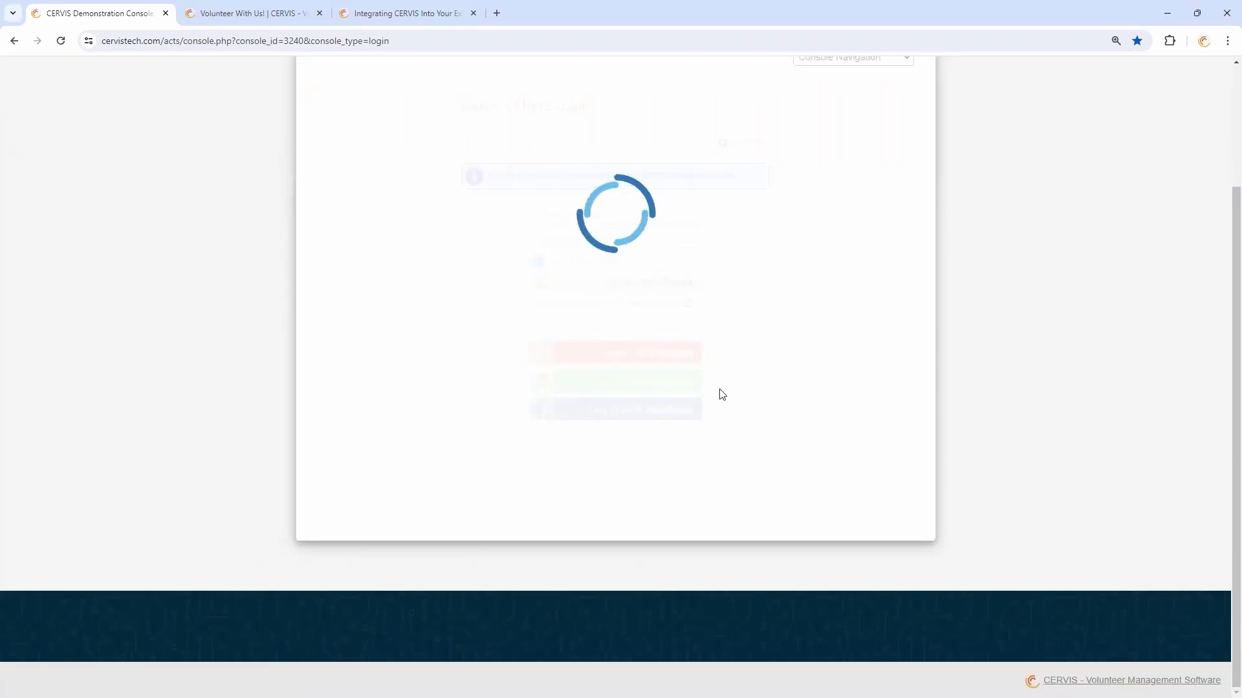
Start a new opportunity and expand its Registration Restriction Options section
left_click(686, 421)
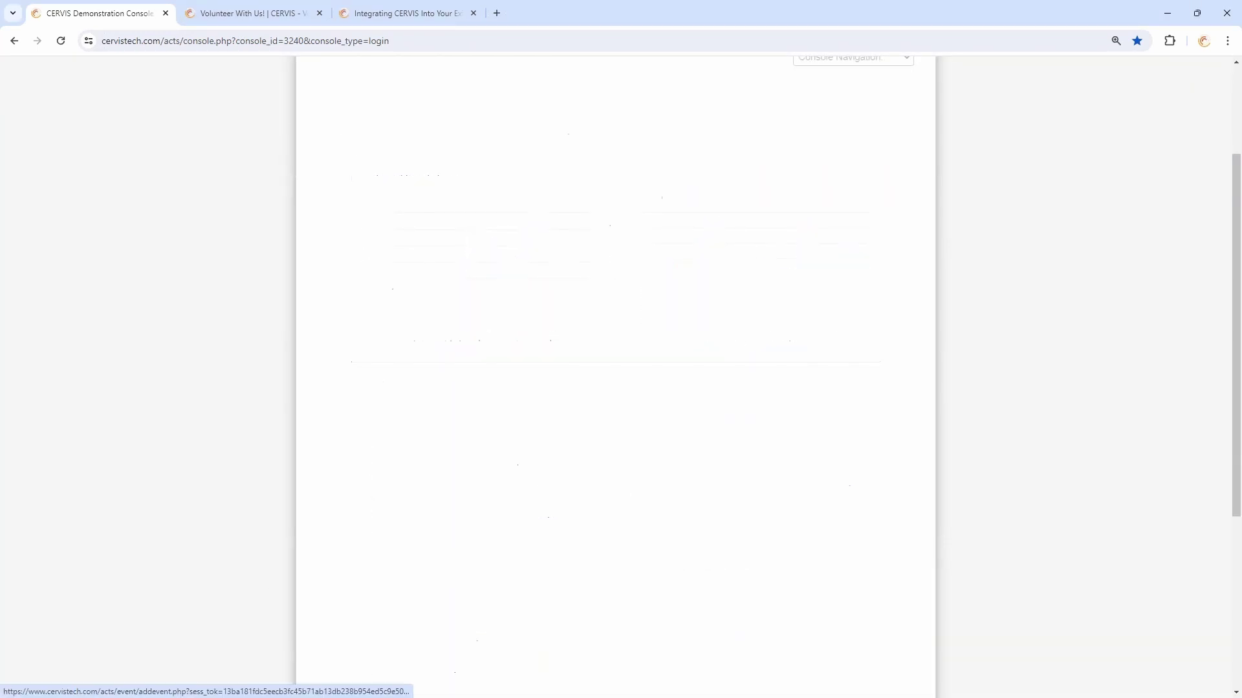
scroll(477, 363, "down", 10)
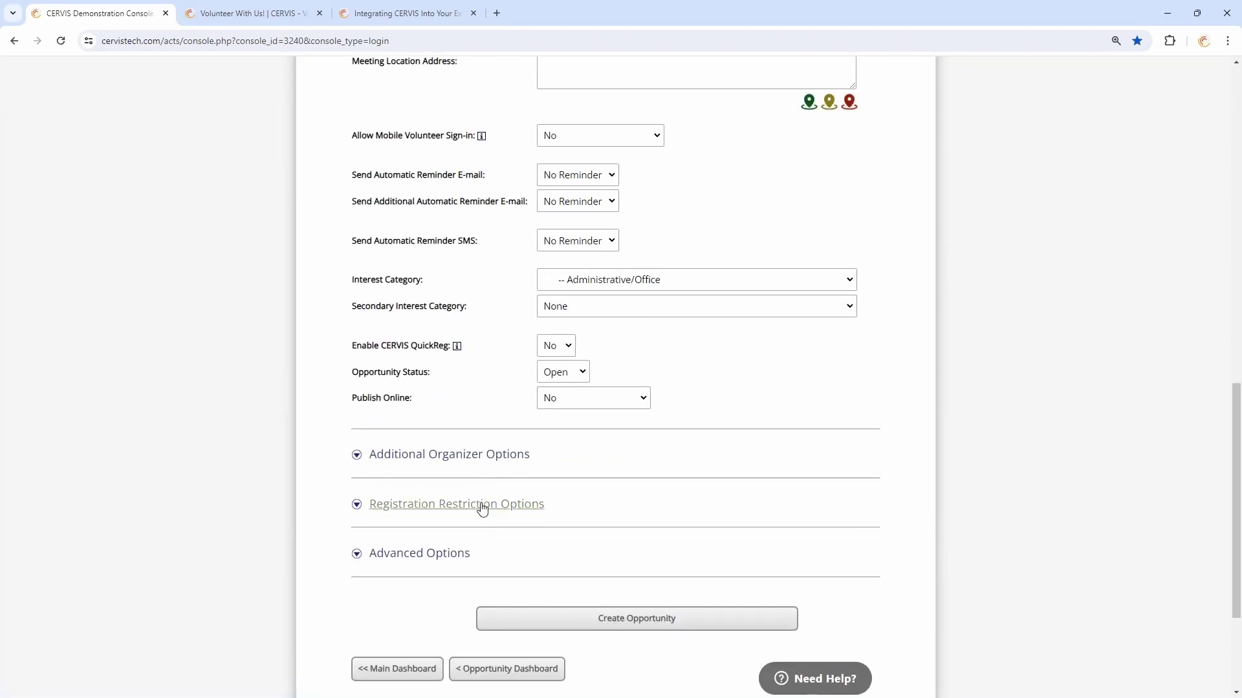
scroll(526, 437, "up", 10)
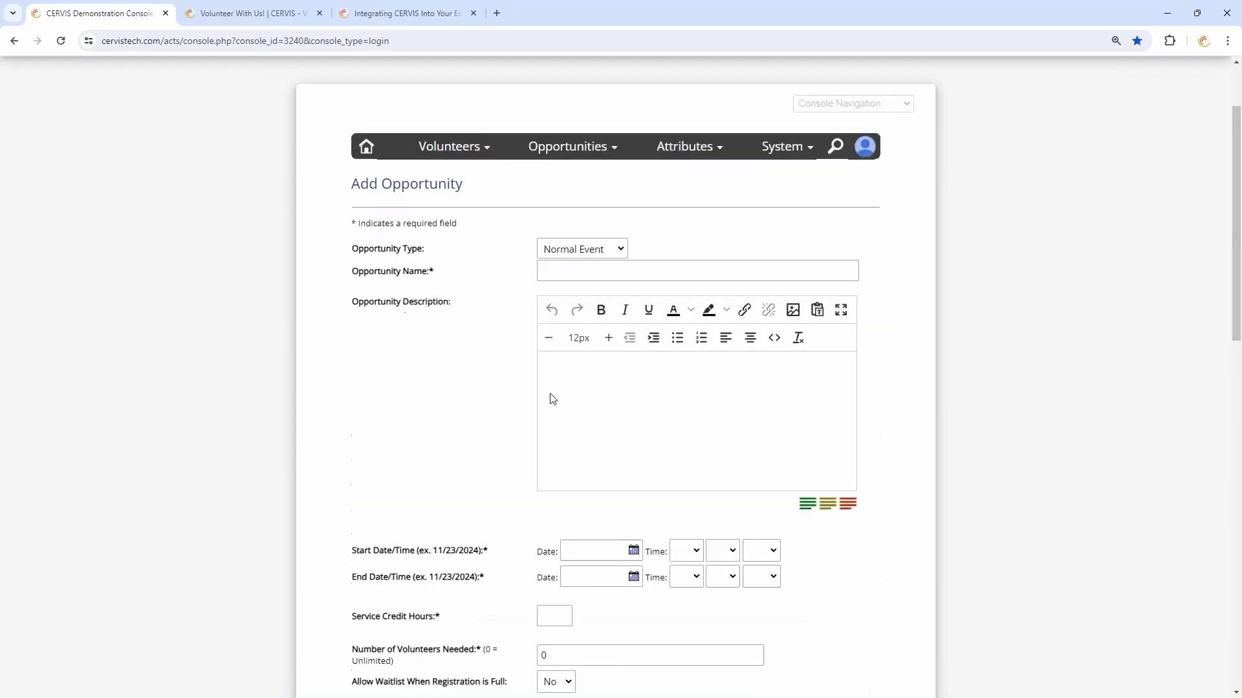
mouse_move(581, 170)
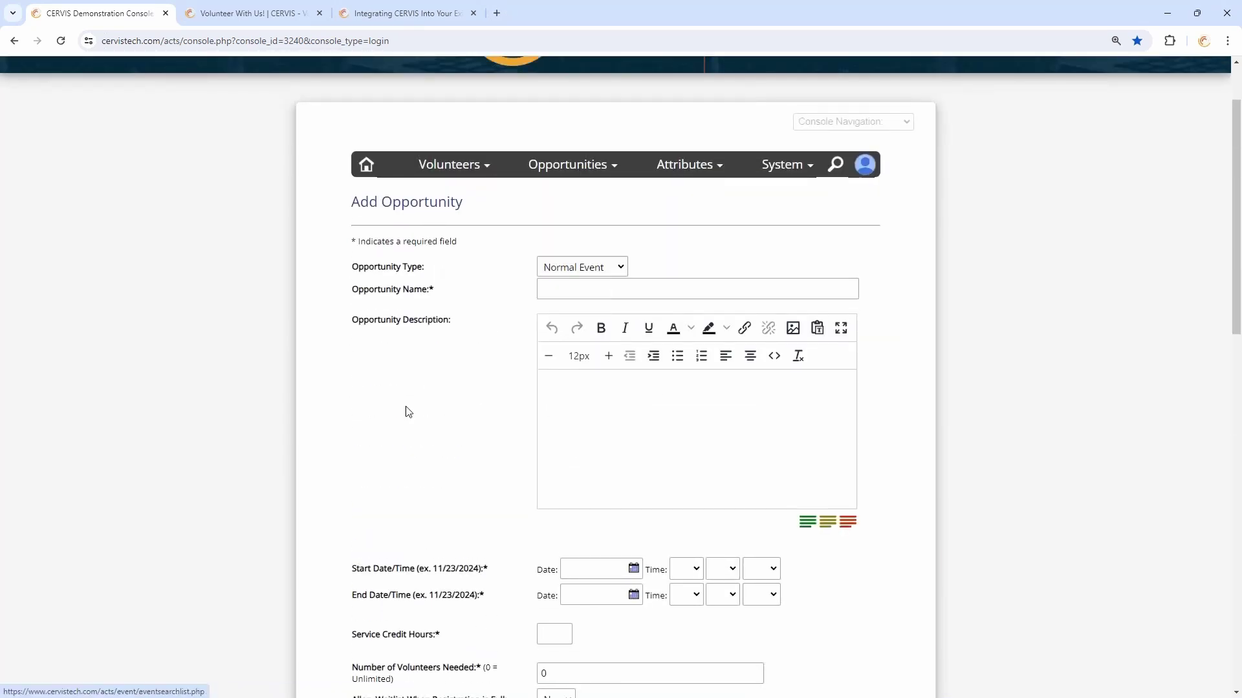
scroll(453, 420, "down", 8)
scroll(461, 410, "down", 4)
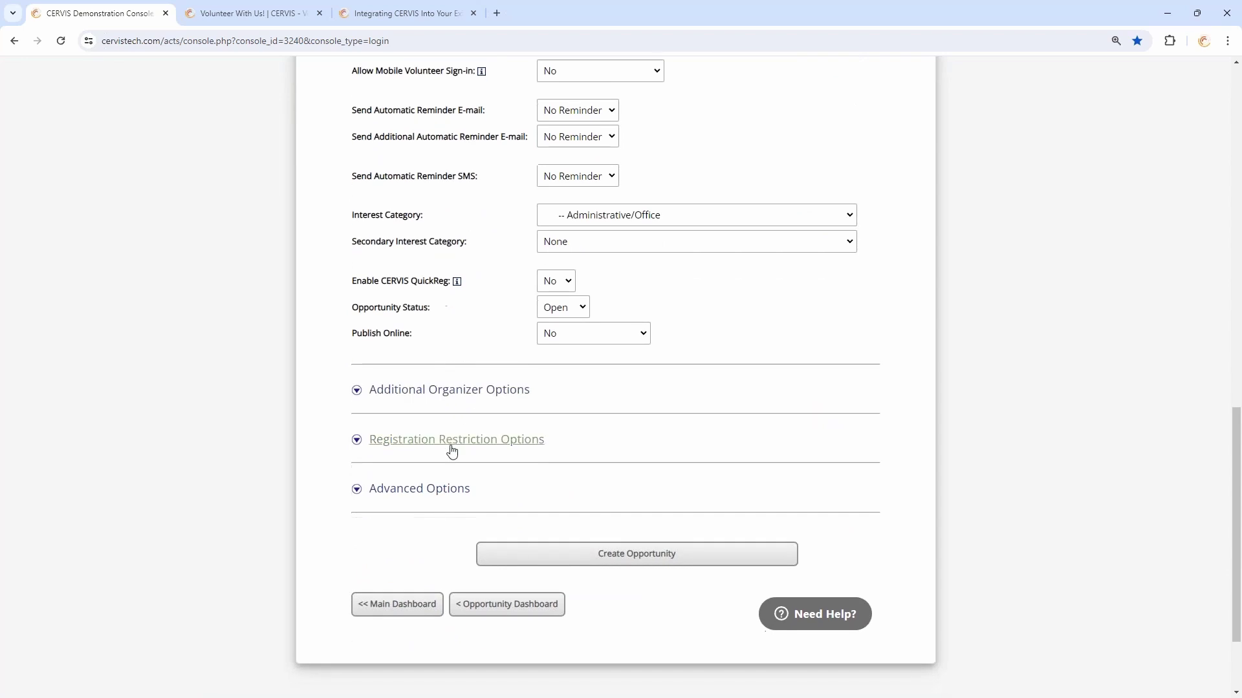
left_click(451, 449)
Review the restriction options and focus the minimum age restriction field
scroll(478, 427, "down", 6)
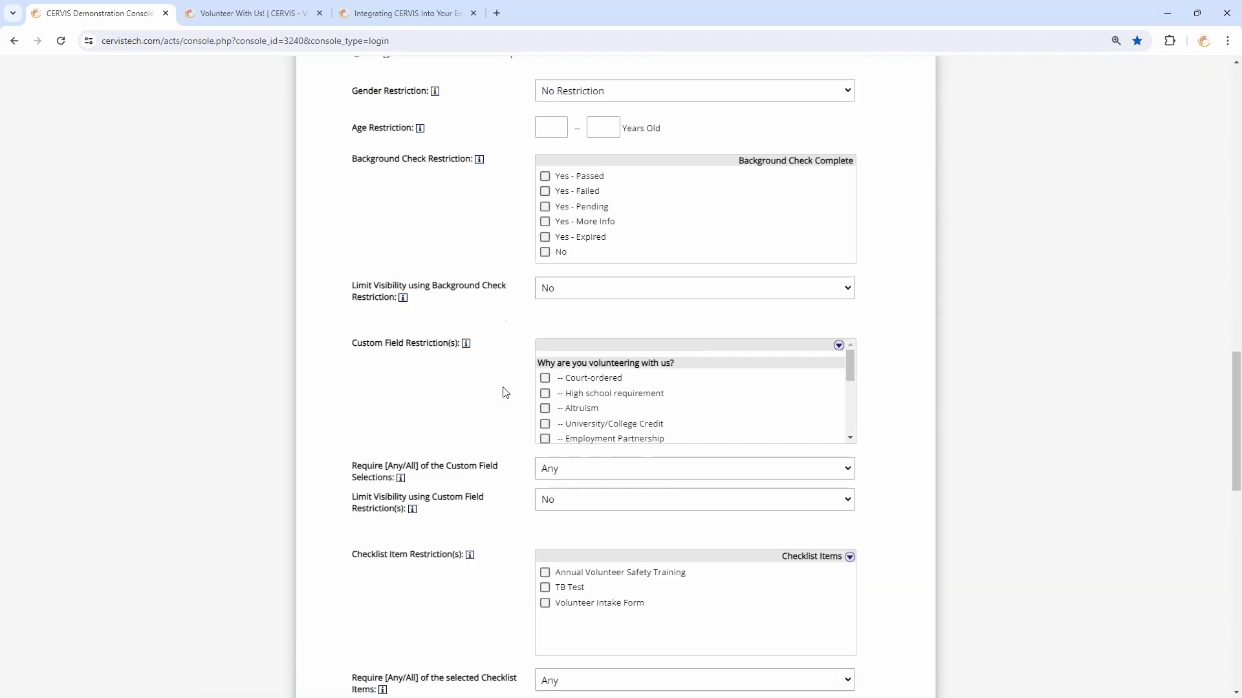
scroll(384, 420, "down", 2)
left_click_drag(384, 419, 438, 426)
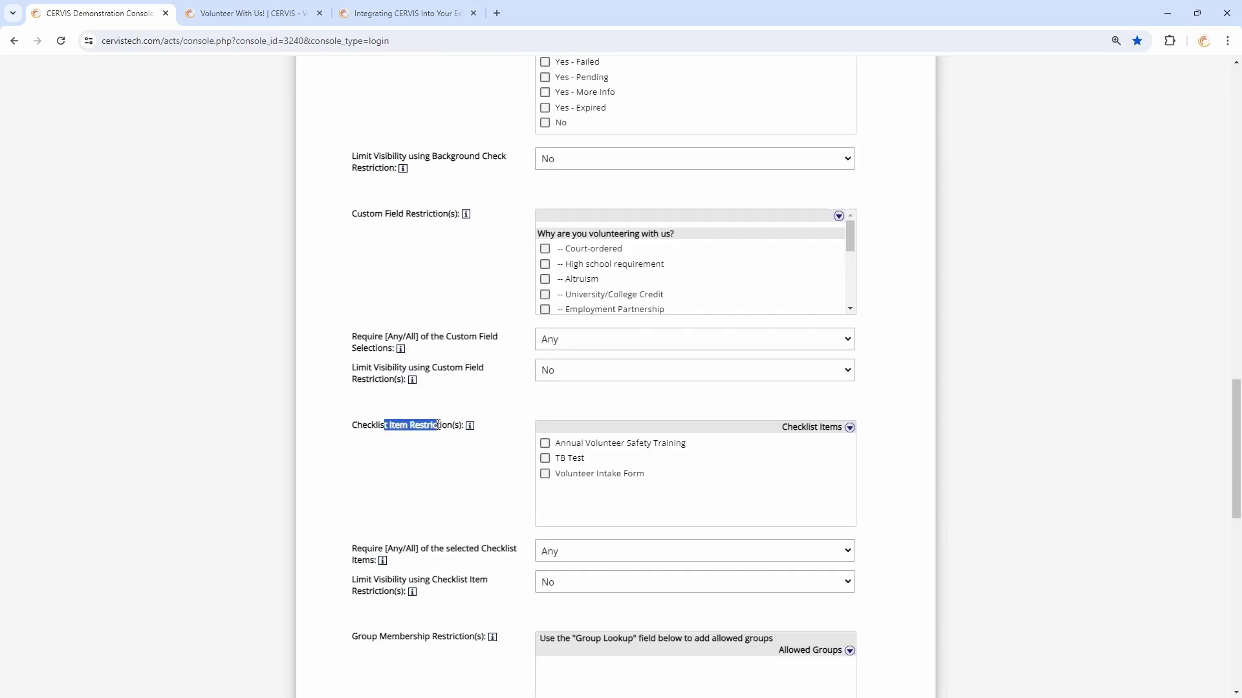
left_click(447, 427)
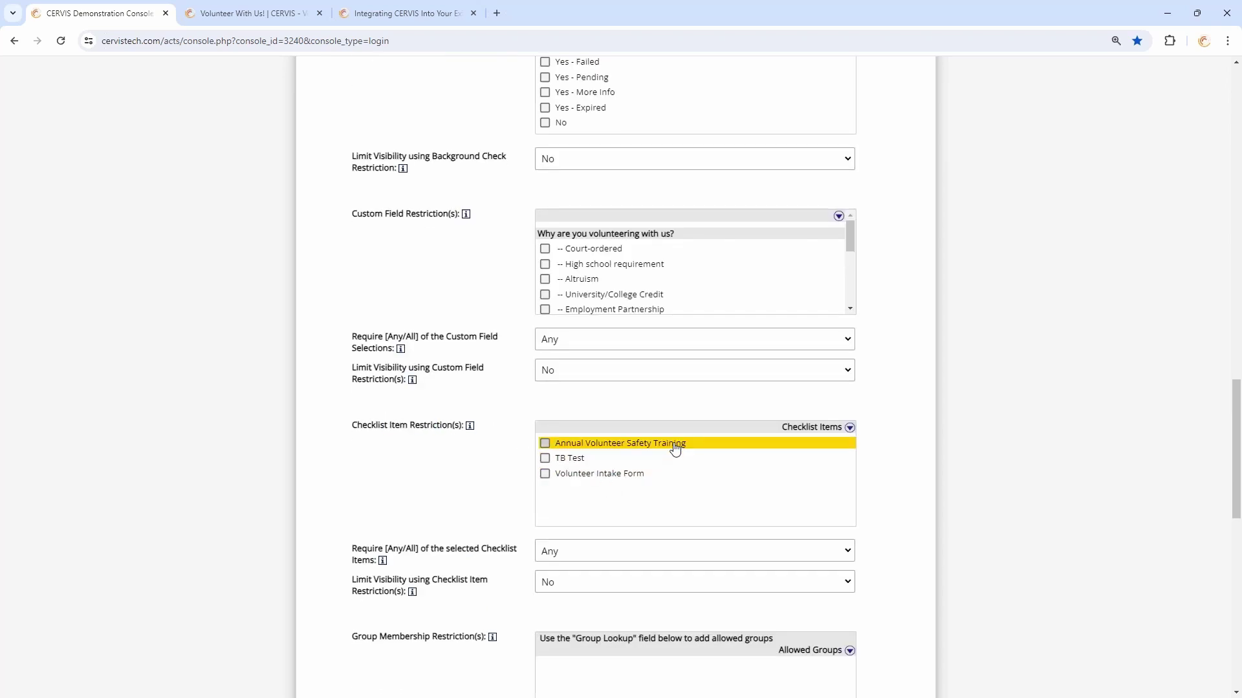
scroll(674, 448, "up", 5)
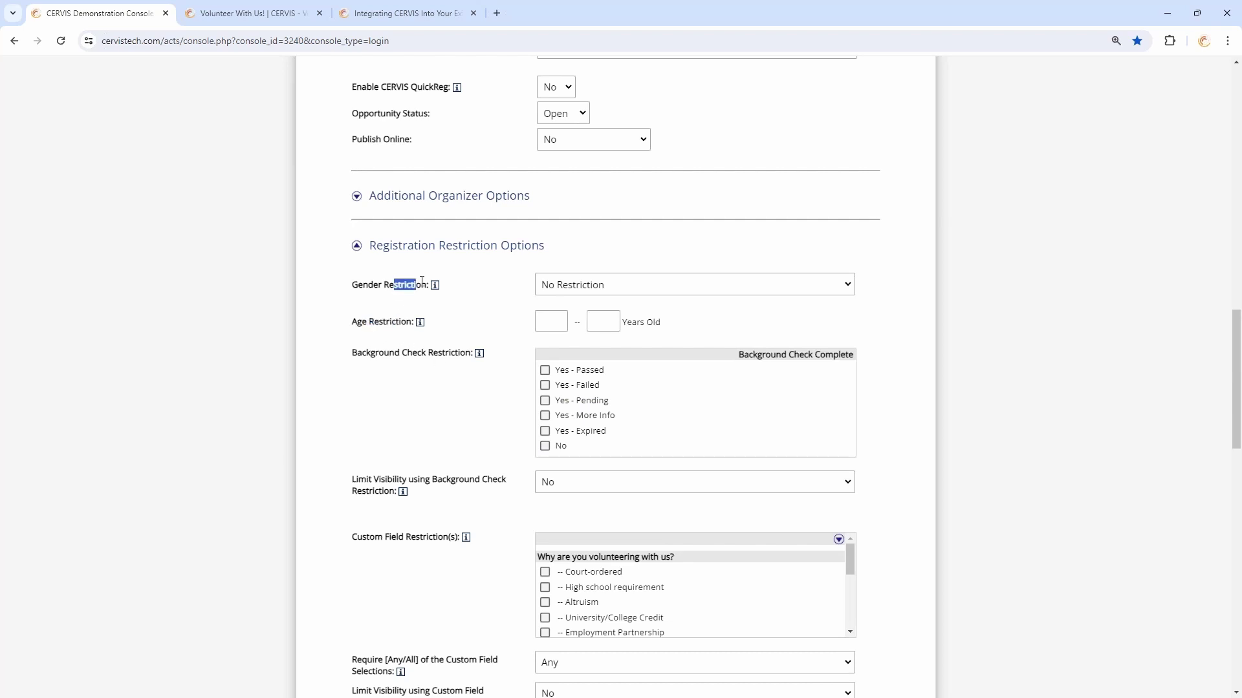
left_click(550, 321)
left_click(479, 327)
Require Annual Volunteer Safety Training for registration and place the caret in the failure message editor
scroll(498, 310, "down", 5)
scroll(517, 330, "down", 2)
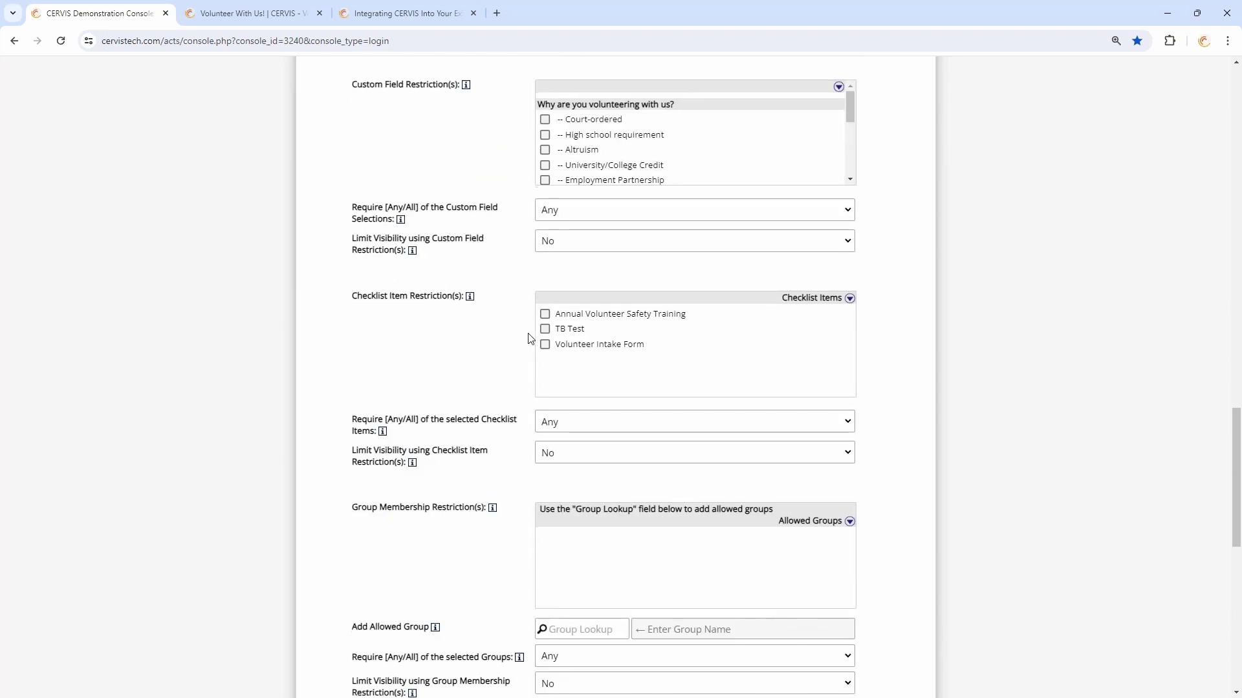
left_click(545, 315)
scroll(512, 252, "down", 1)
scroll(512, 252, "down", 6)
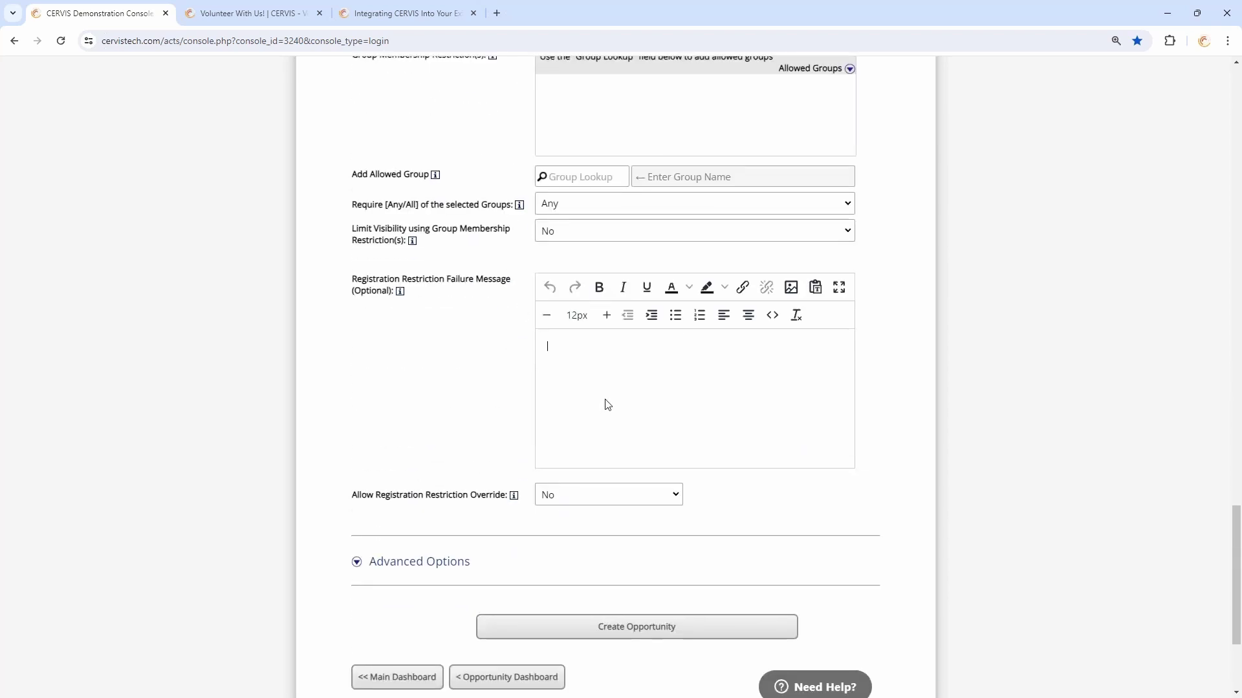
left_click_drag(386, 278, 489, 278)
left_click(549, 344)
scroll(517, 355, "up", 20)
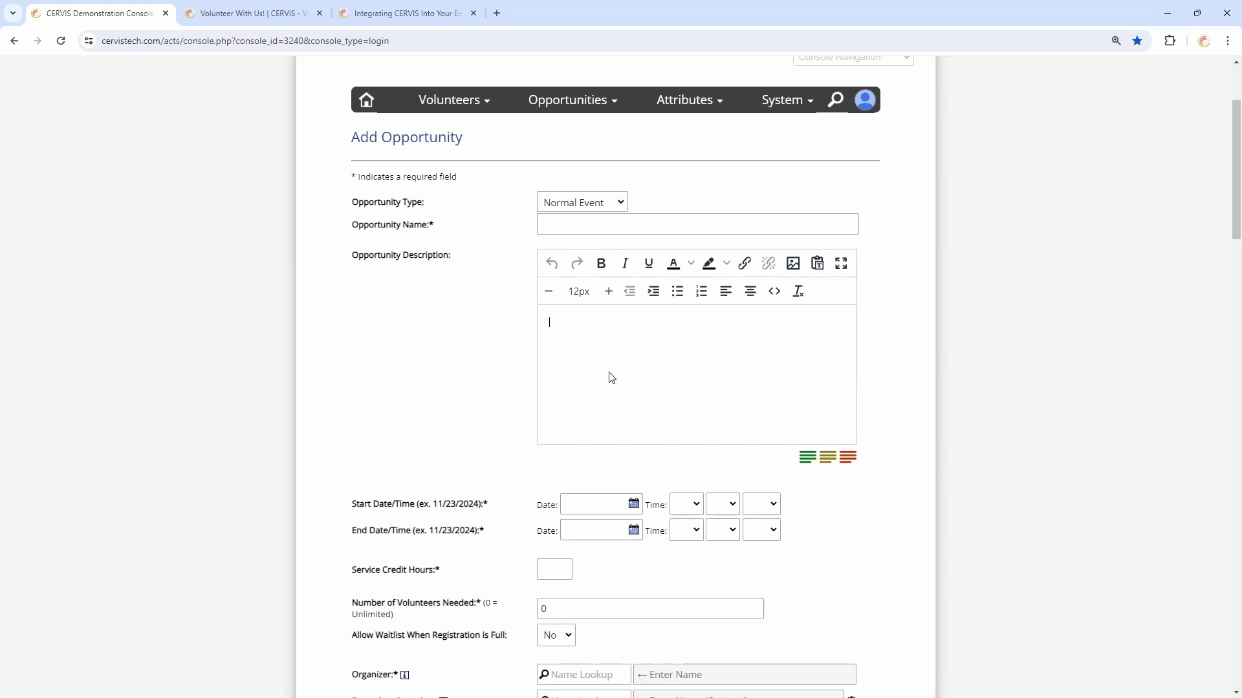
scroll(540, 345, "down", 20)
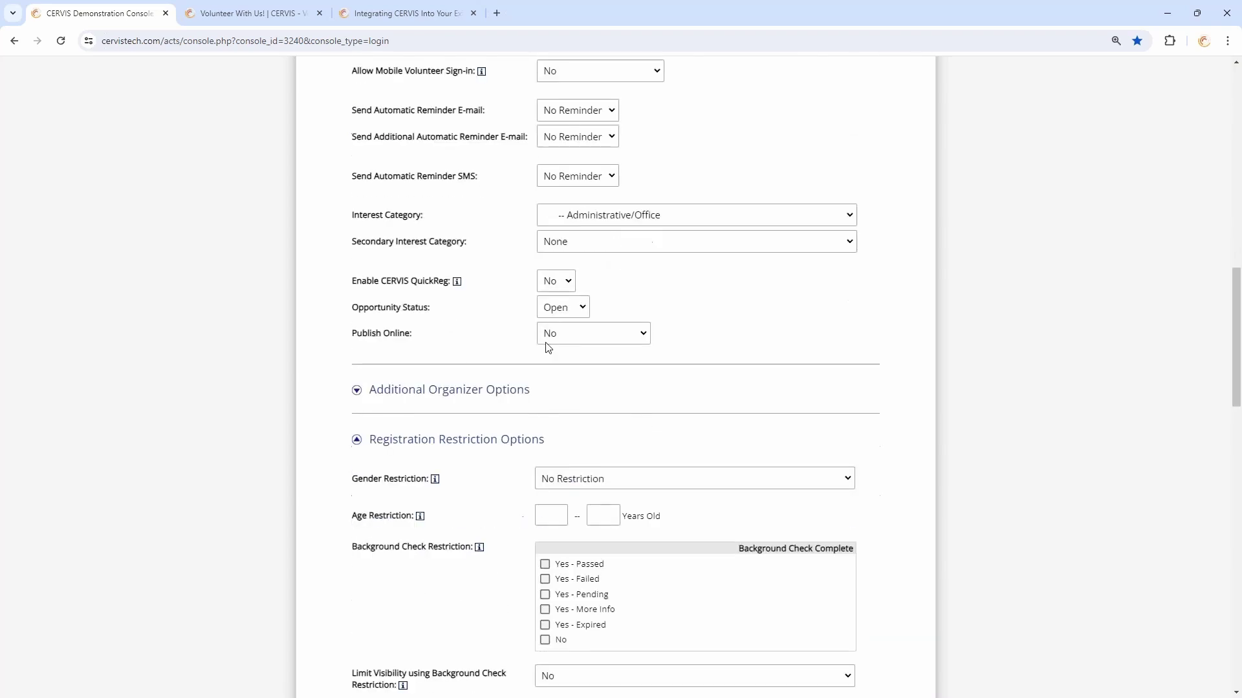
left_click(590, 339)
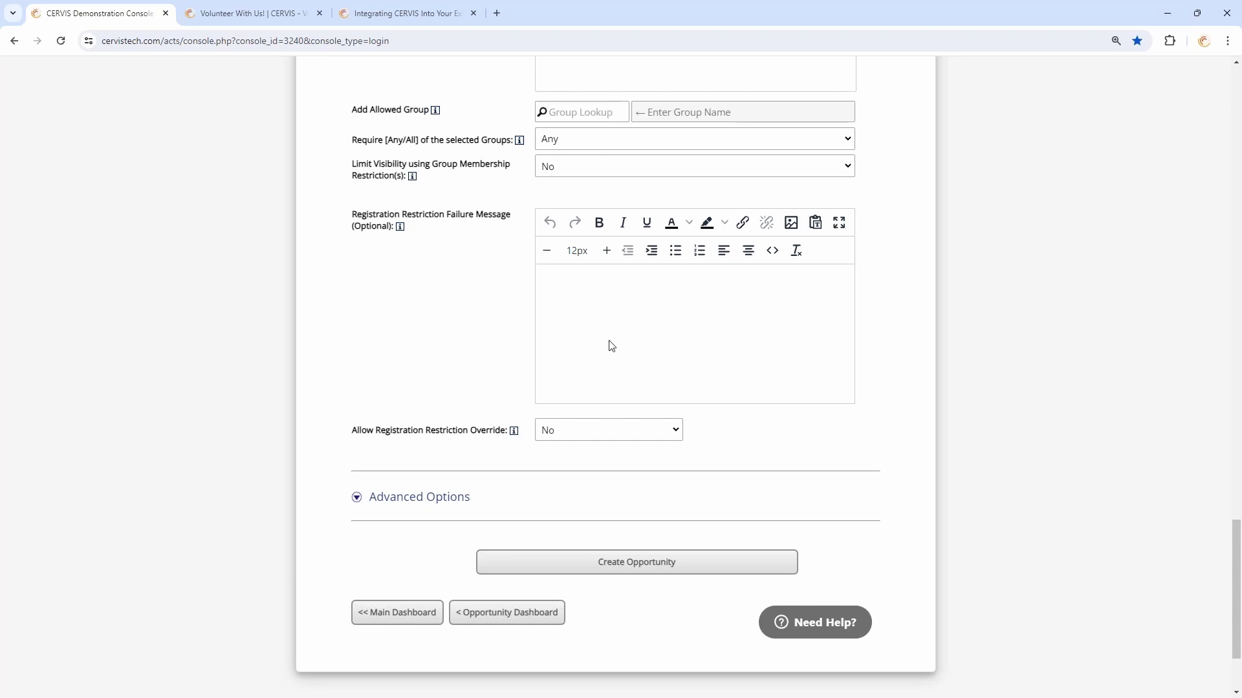
scroll(608, 343, "up", 1)
scroll(608, 345, "up", 20)
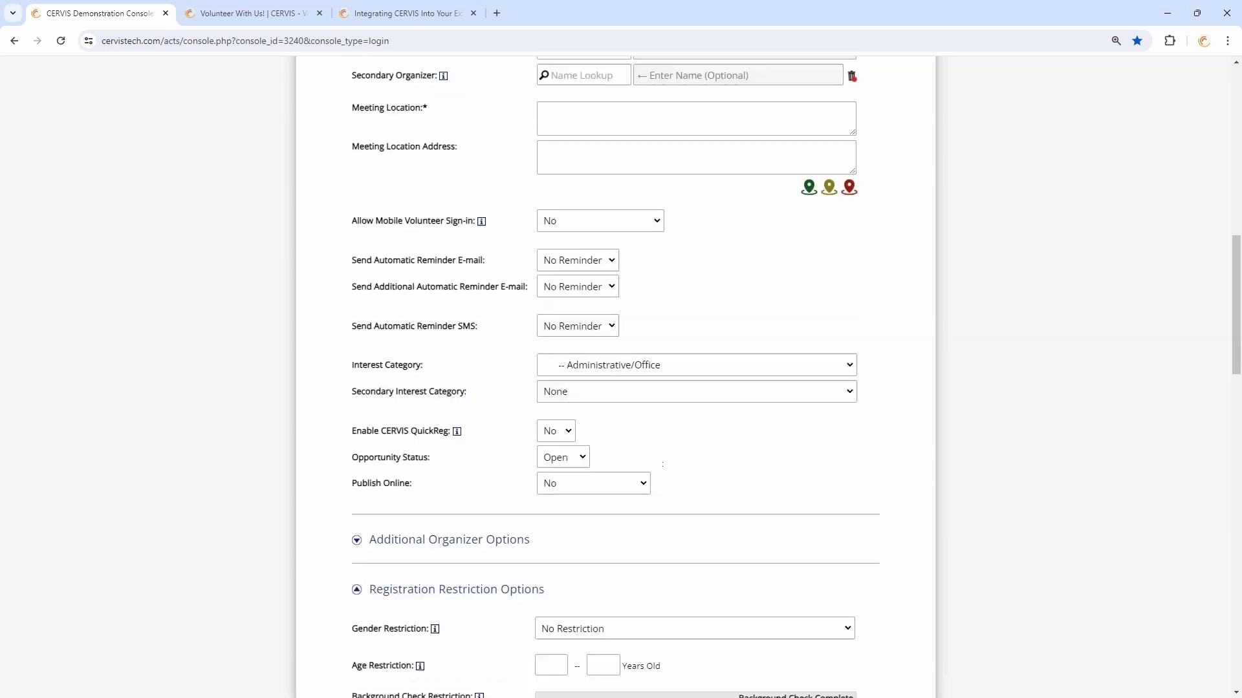
scroll(489, 368, "up", 8)
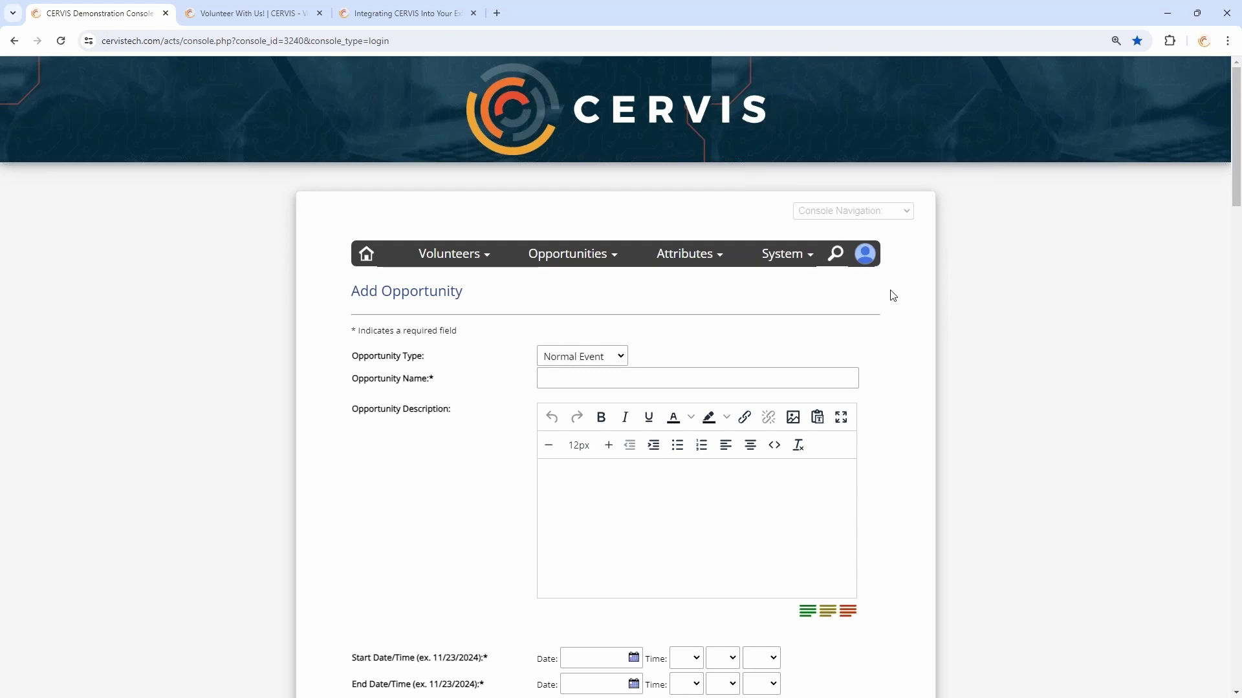
mouse_move(873, 265)
left_click(870, 254)
Log out of the admin console, then clear the Warehouse filter on the Volunteer With Us page
left_click(719, 463)
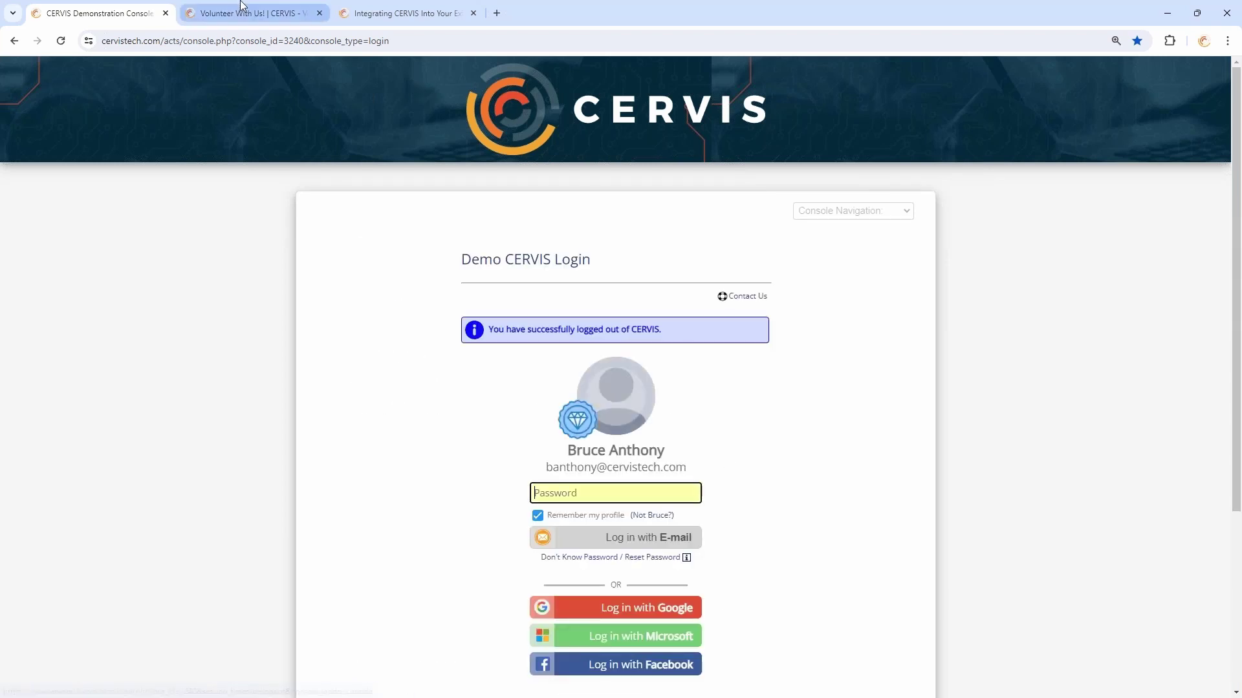
left_click(246, 13)
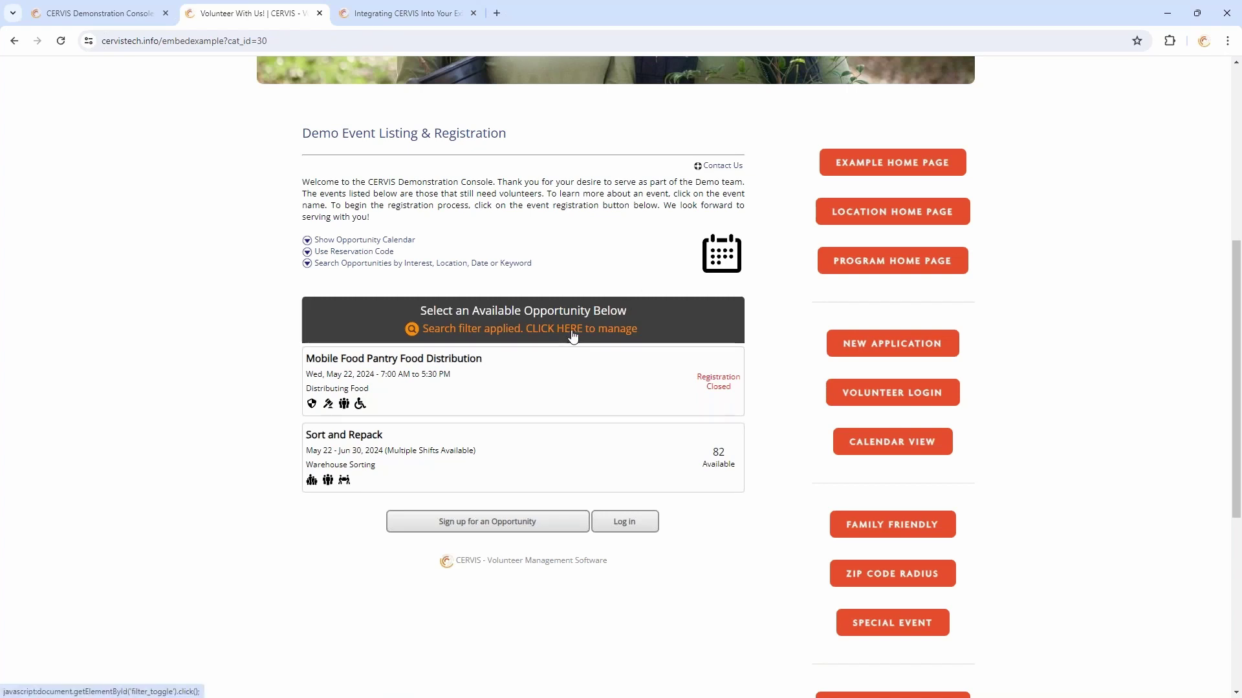
scroll(898, 453, "up", 4)
scroll(577, 494, "down", 3)
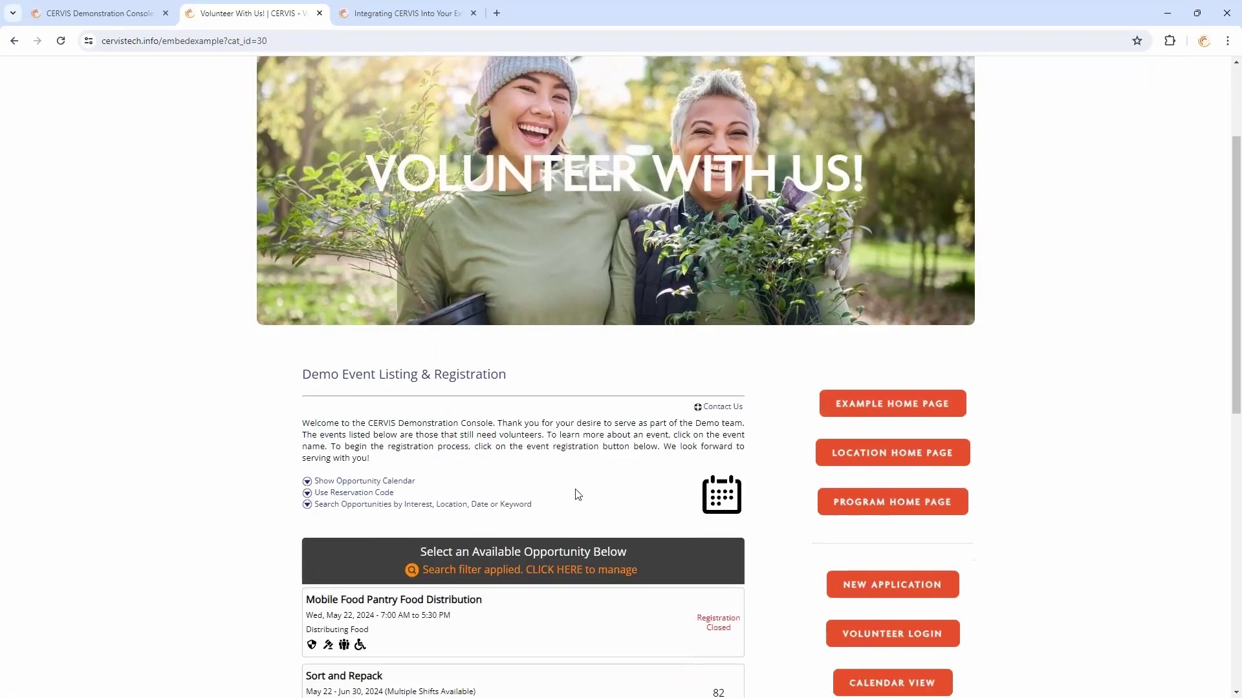
left_click(518, 399)
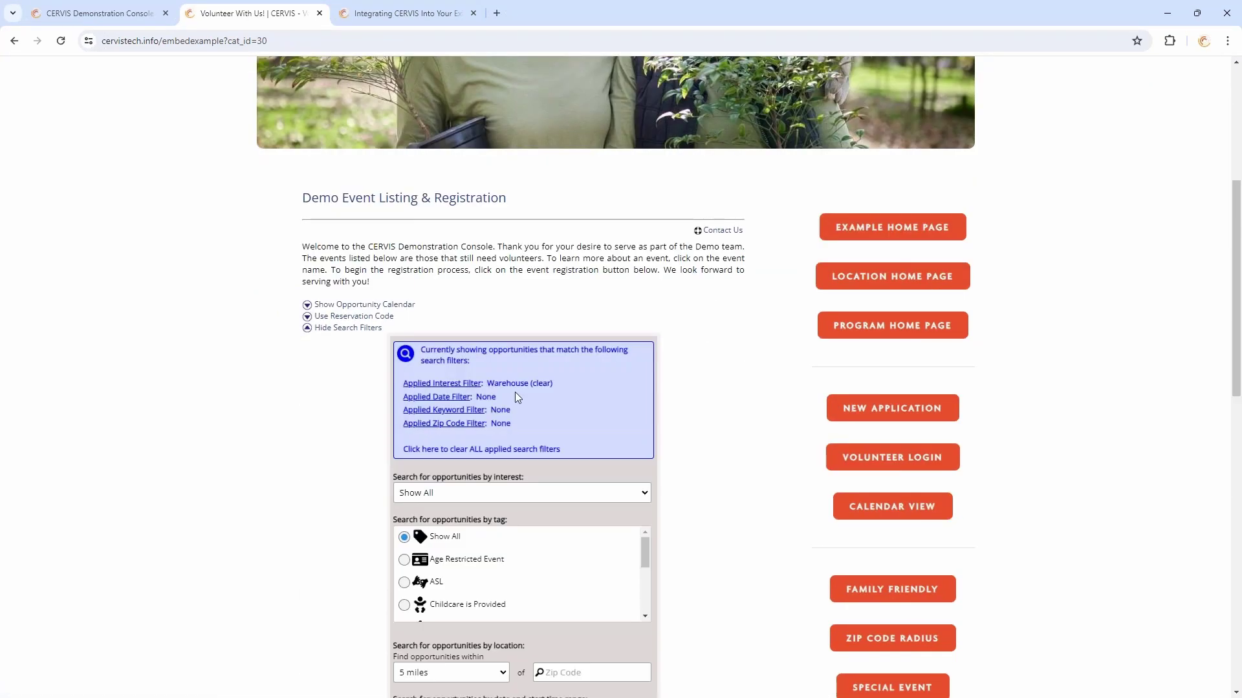
left_click(541, 383)
scroll(564, 387, "down", 5)
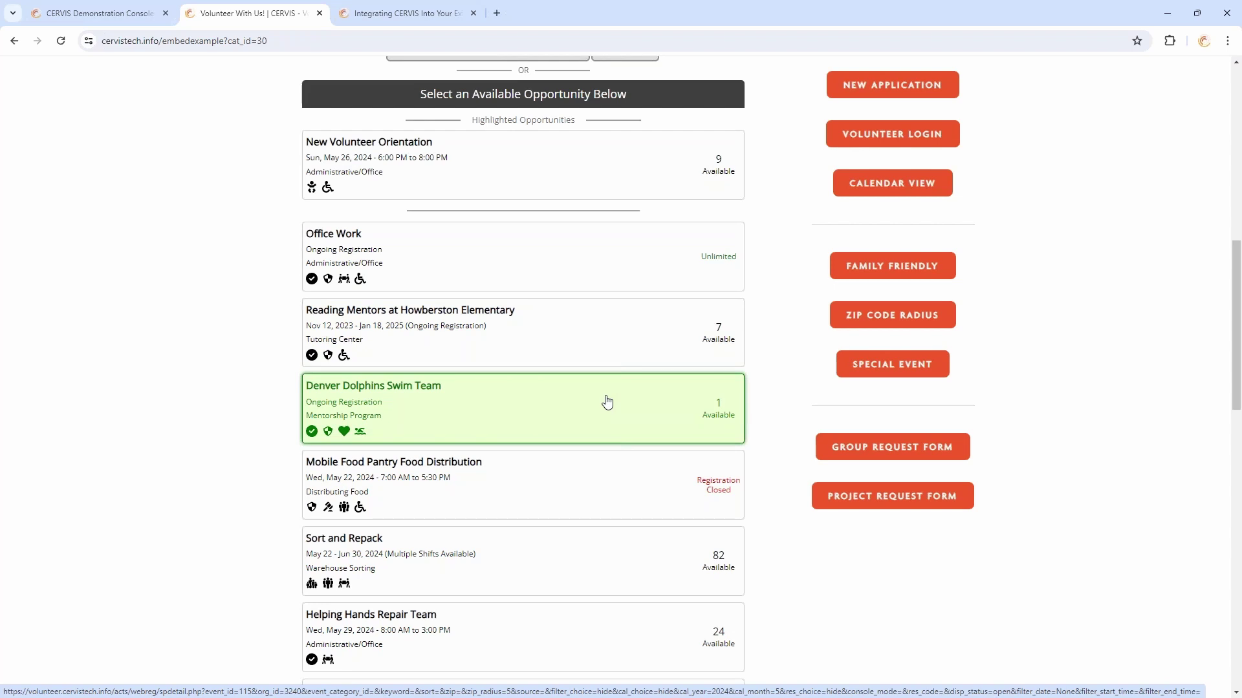
left_click(574, 337)
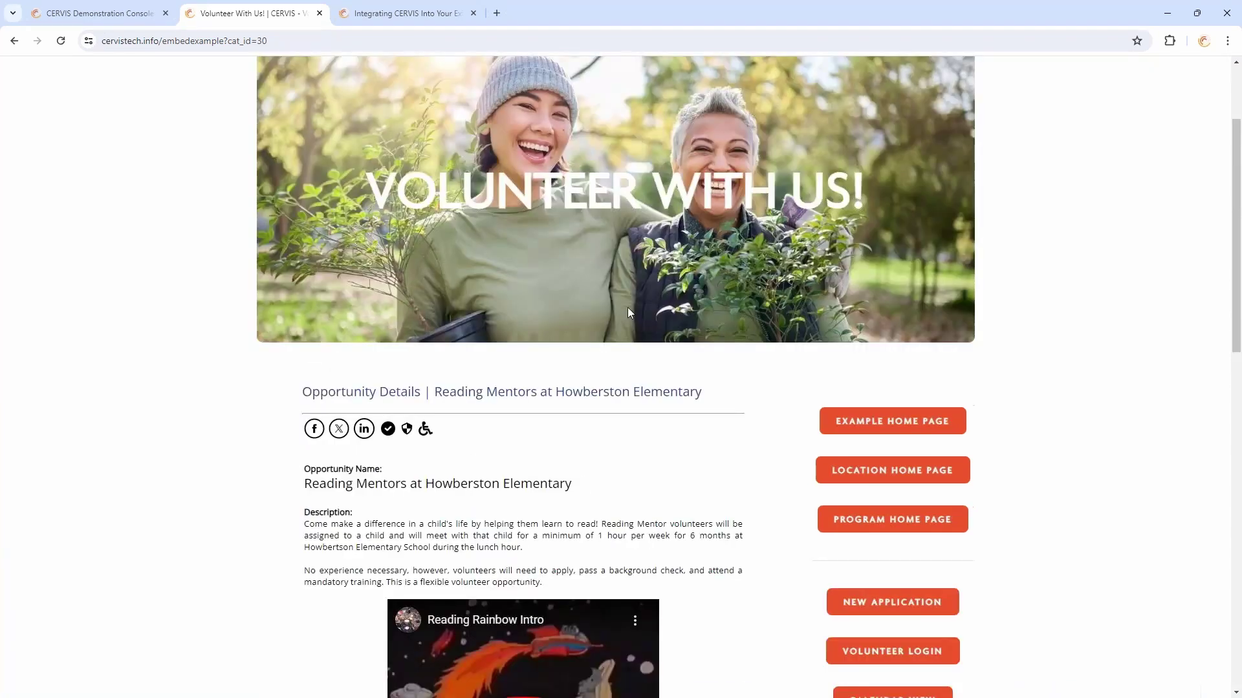
scroll(682, 304, "down", 1)
scroll(687, 324, "down", 1)
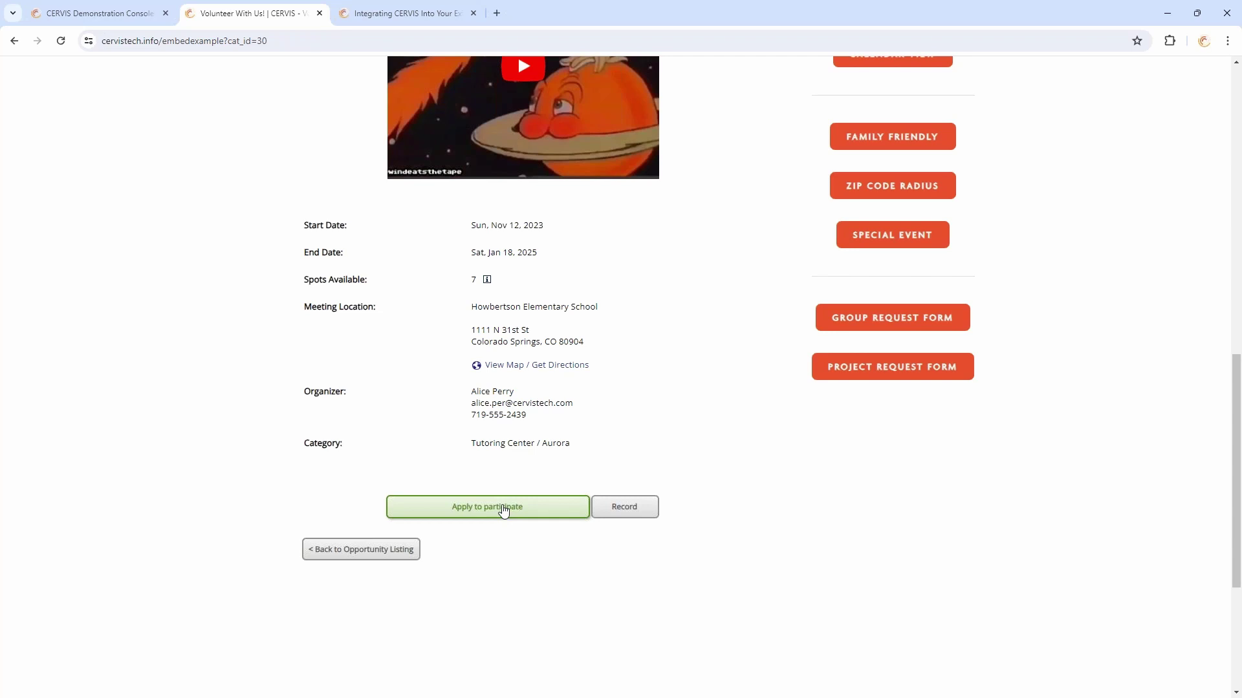
left_click(395, 549)
scroll(707, 558, "down", 7)
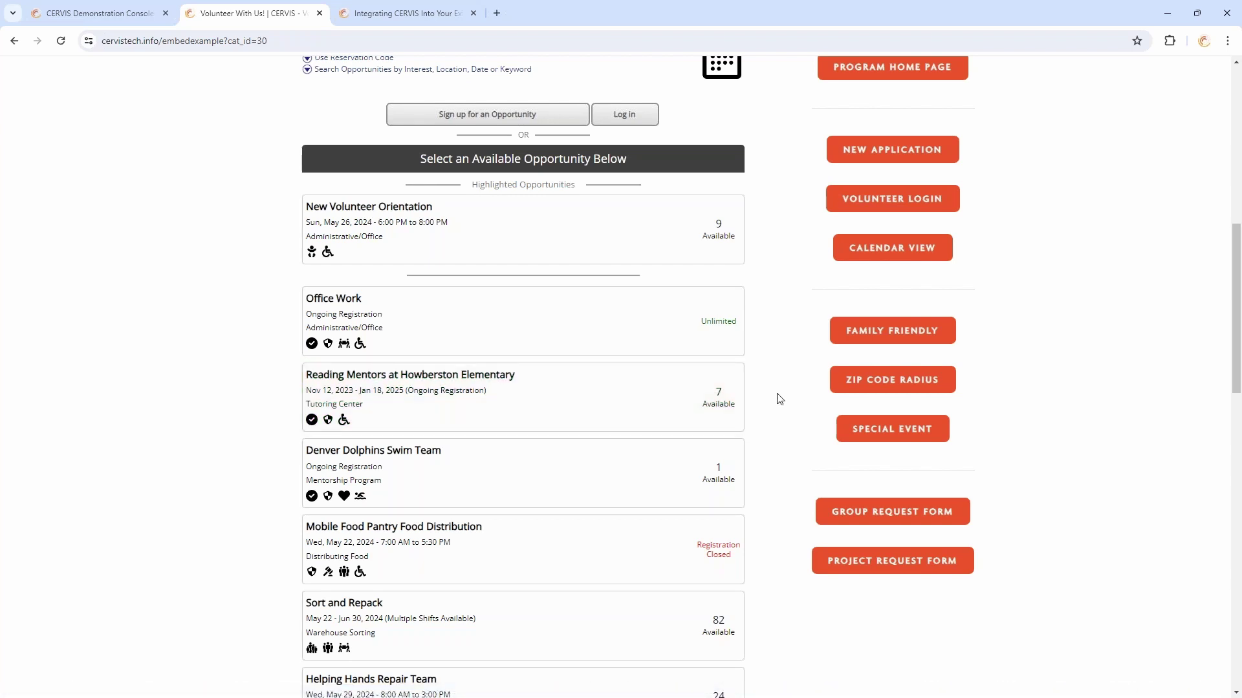
Browse the new volunteer application page, then load the Example Volunteer Home (volunteerstart) page
scroll(778, 397, "up", 4)
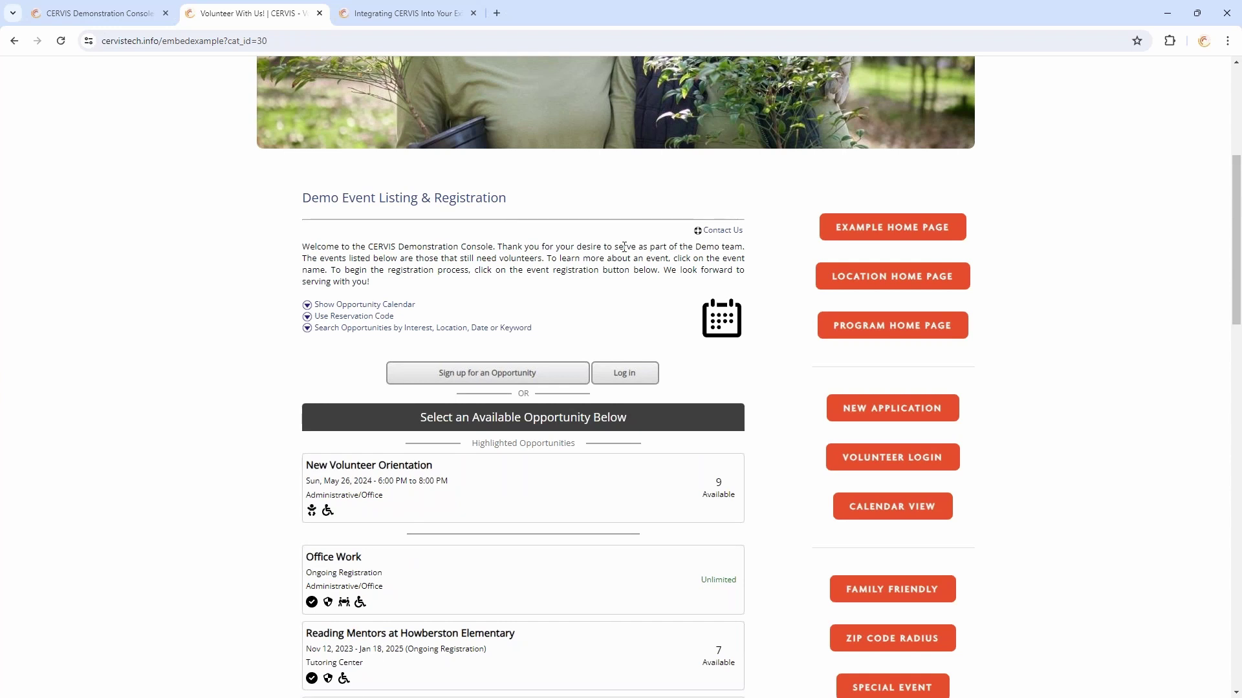
left_click(904, 417)
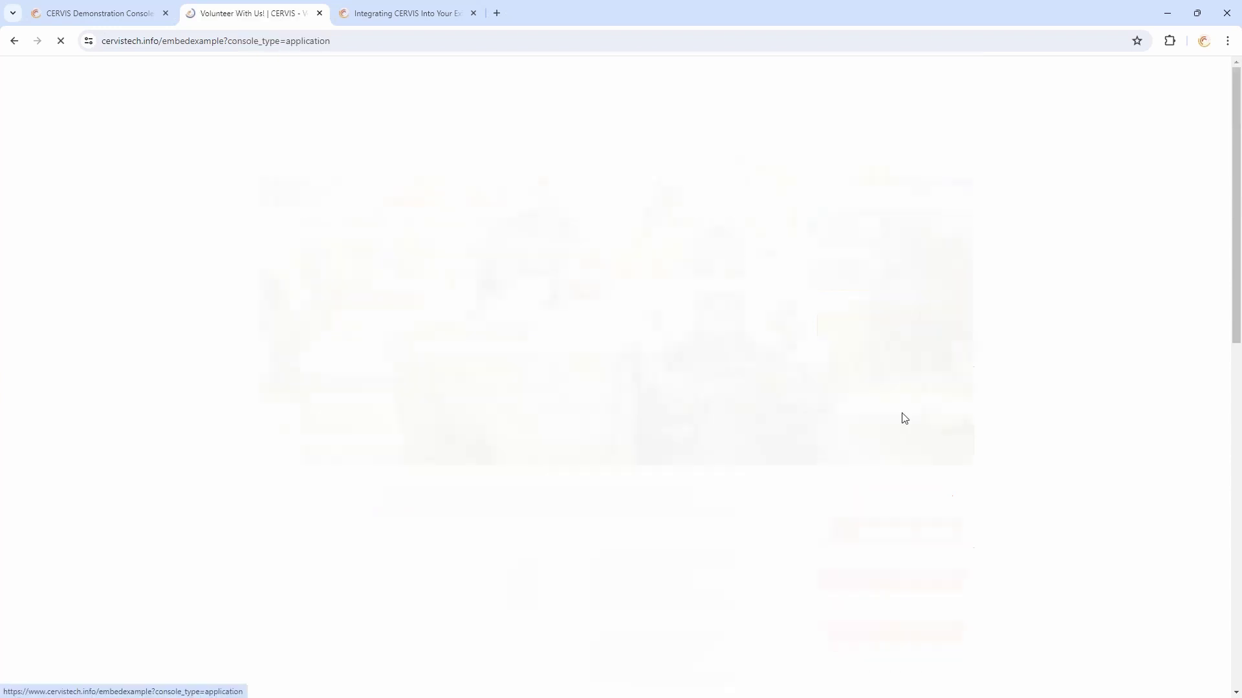
scroll(562, 216, "down", 3)
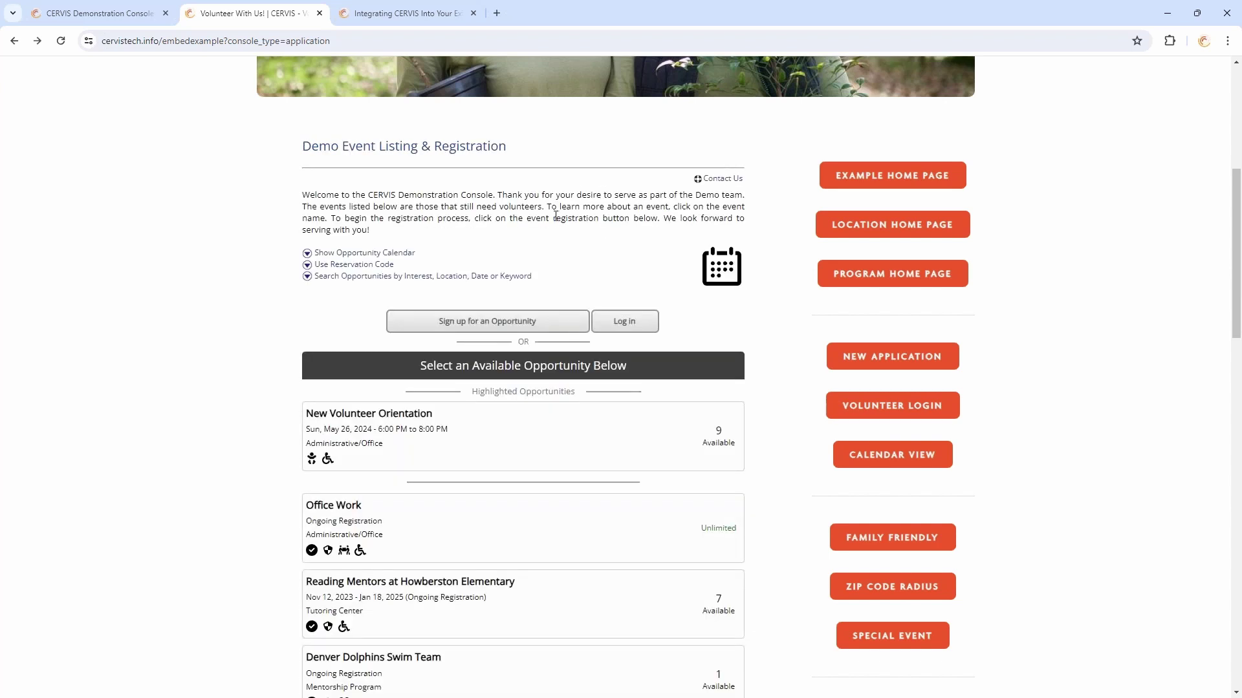
scroll(466, 455, "down", 3)
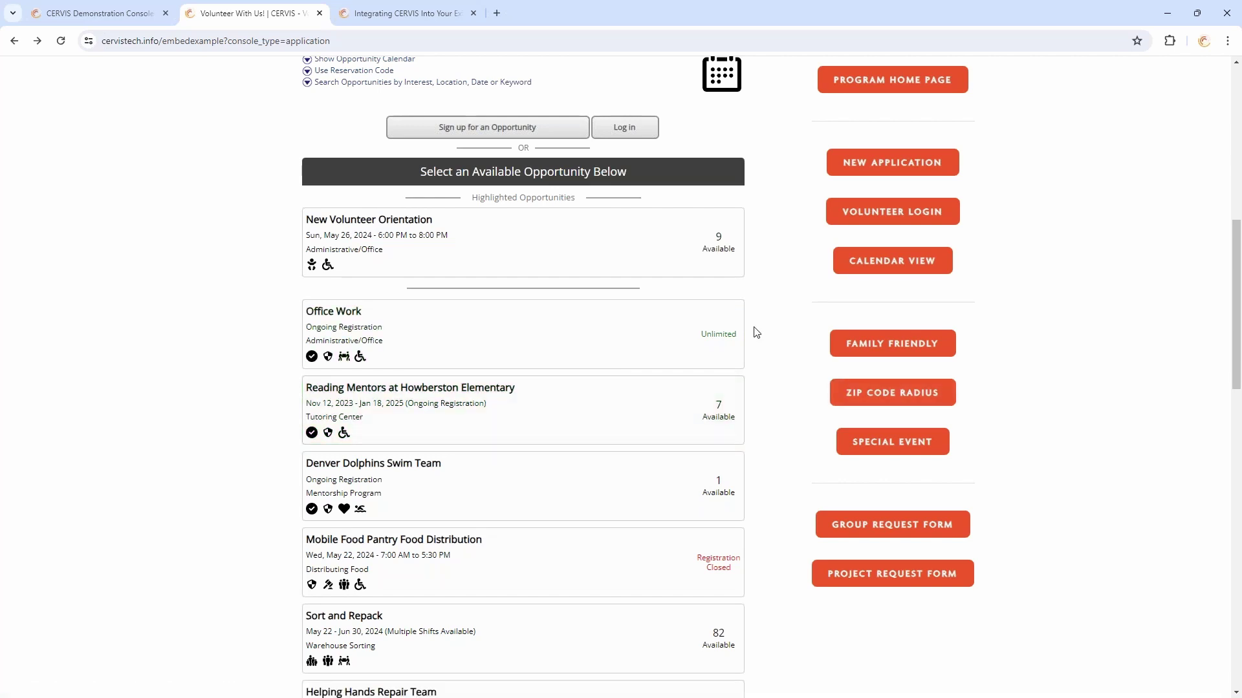
scroll(757, 332, "up", 7)
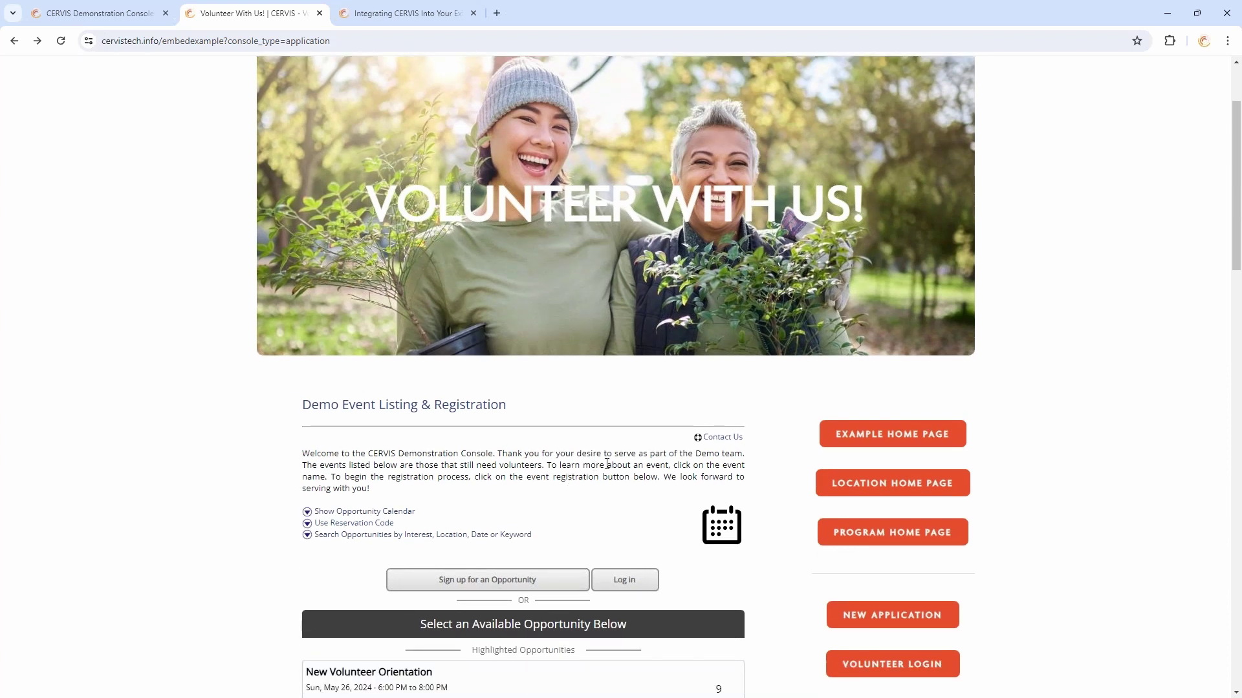
scroll(606, 463, "down", 3)
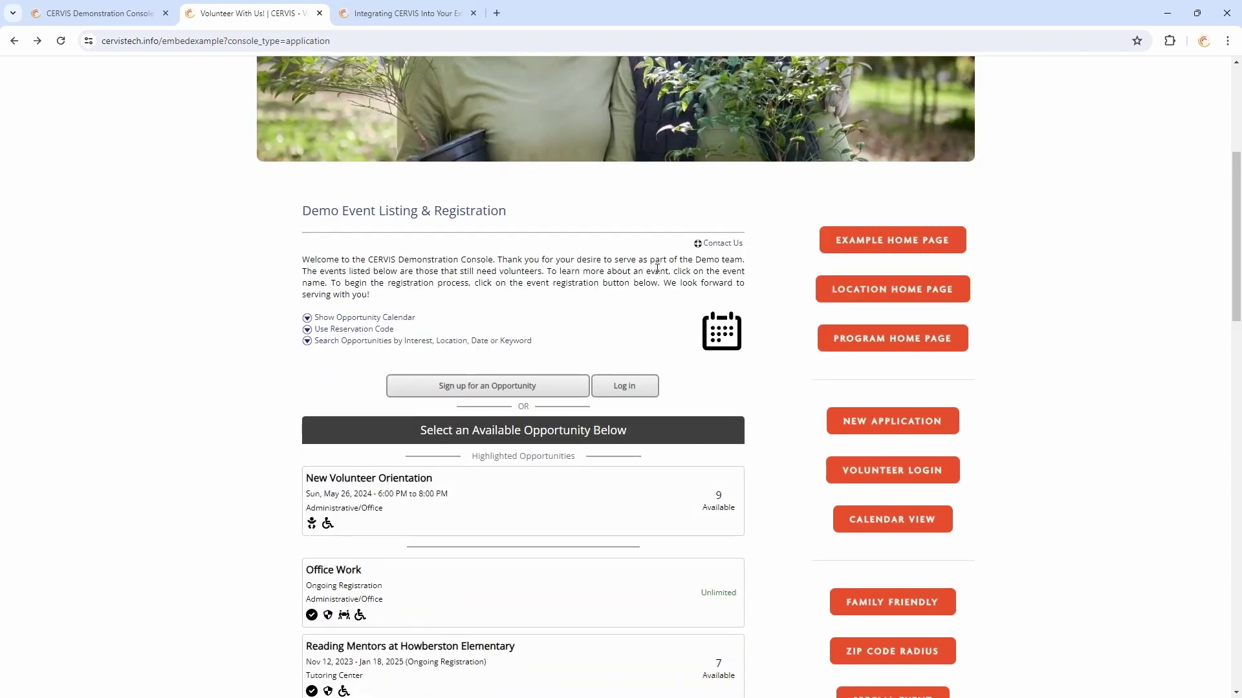
left_click(912, 246)
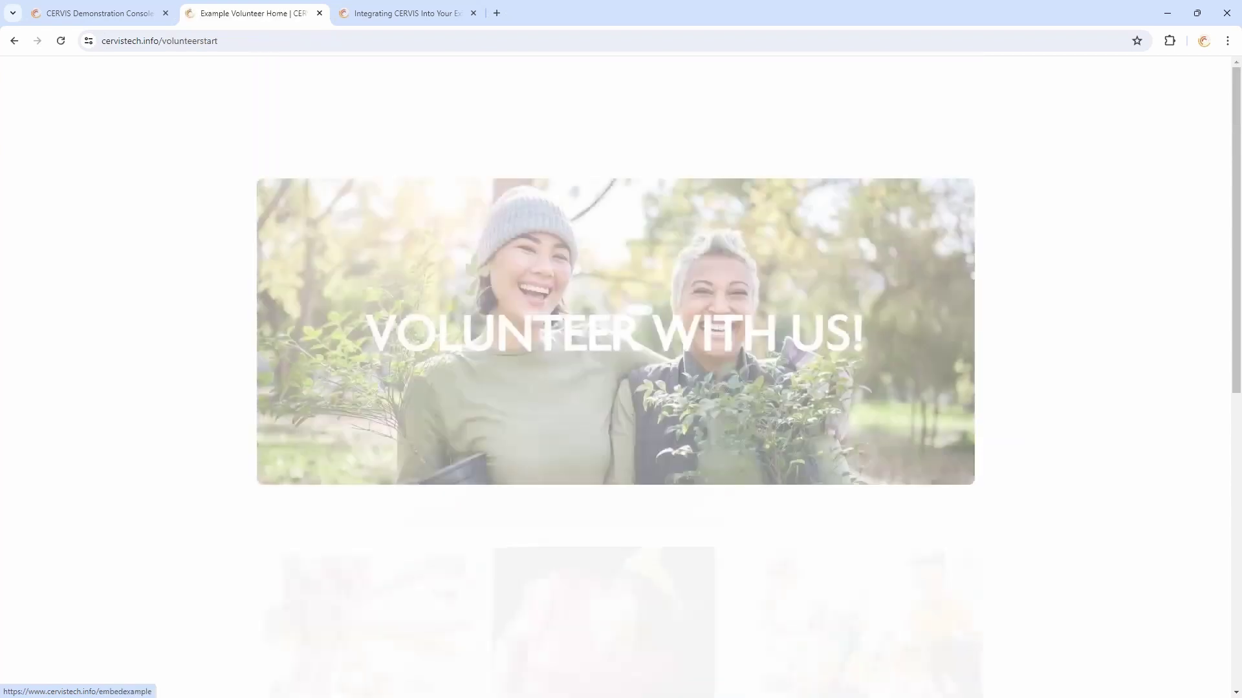
Preview the Create Volunteer Profile form
scroll(1009, 278, "down", 5)
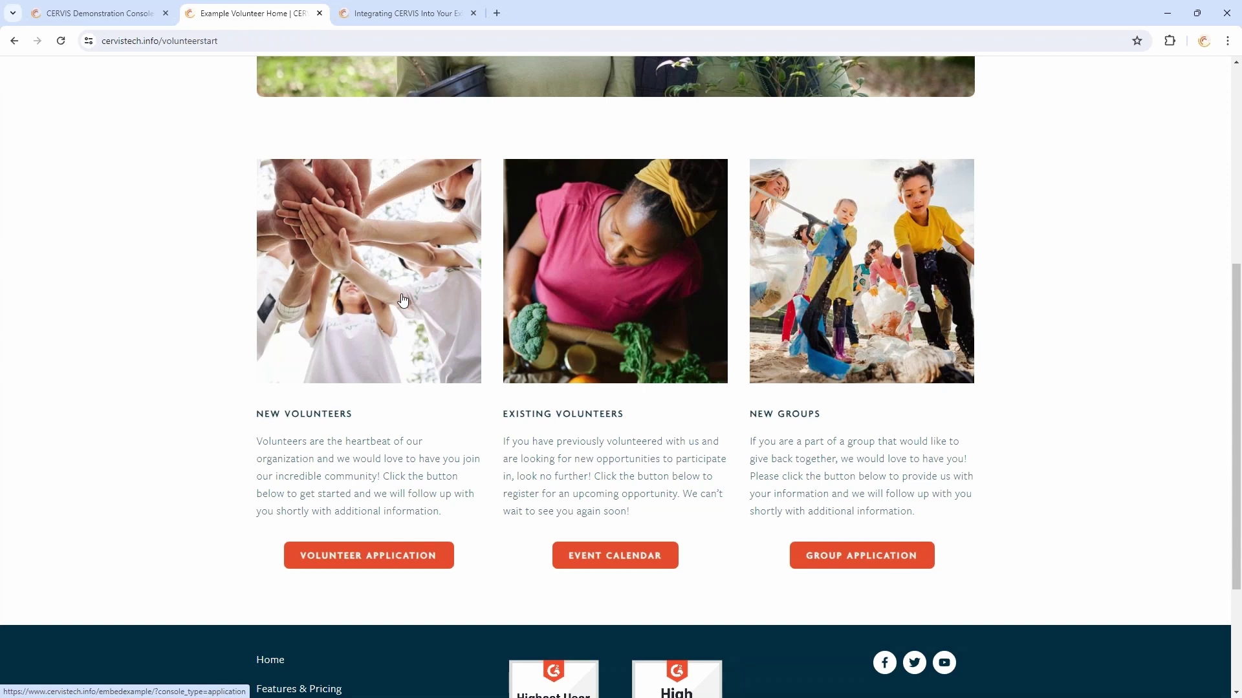
left_click(380, 334)
scroll(759, 328, "down", 5)
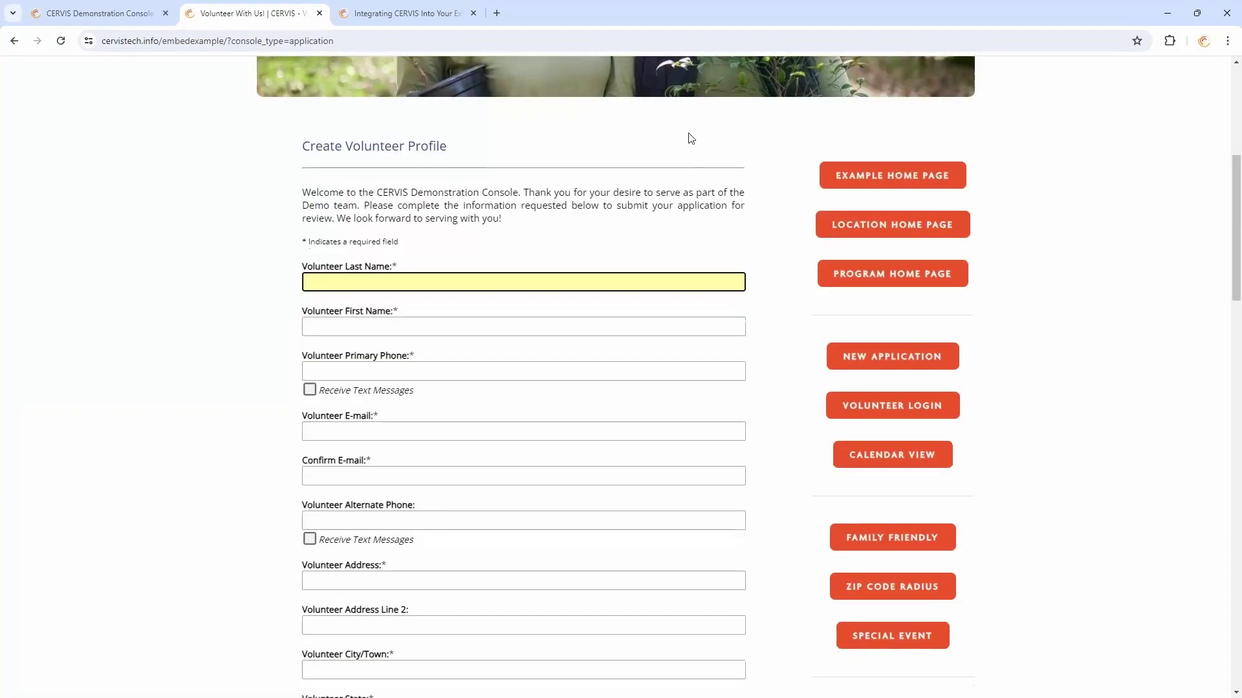
Return to the example home page and open the Existing Volunteers event listing
left_click(891, 185)
scroll(948, 354, "down", 4)
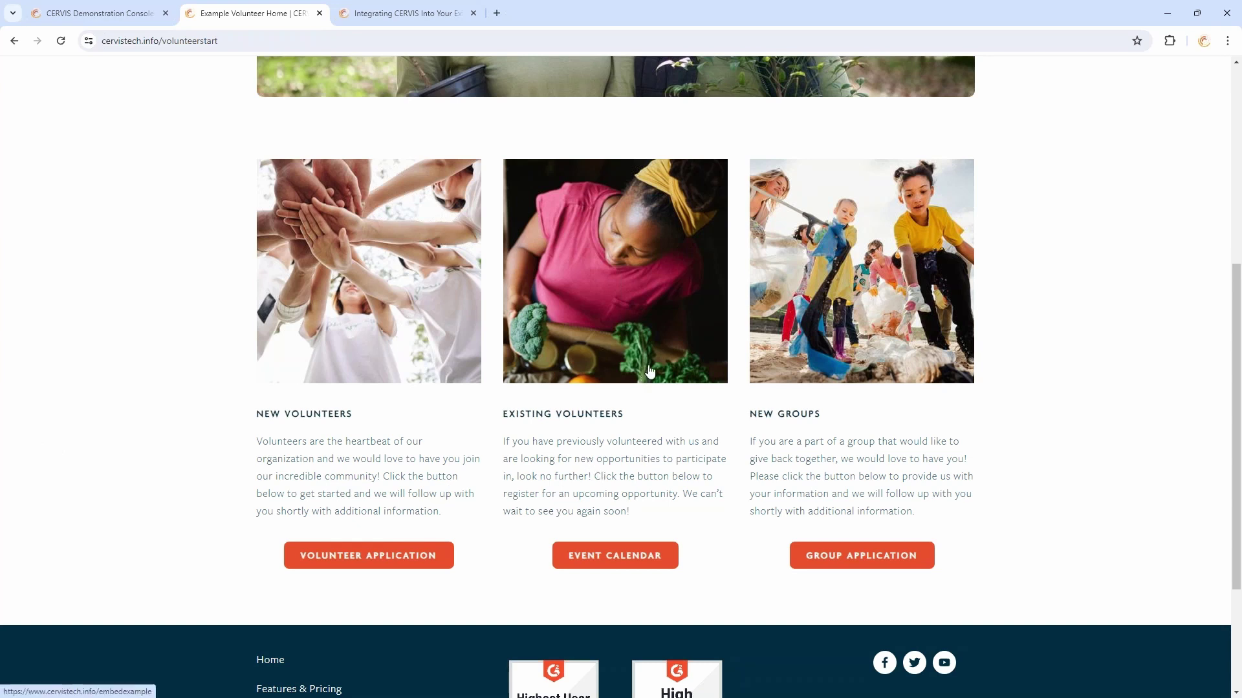
left_click(675, 372)
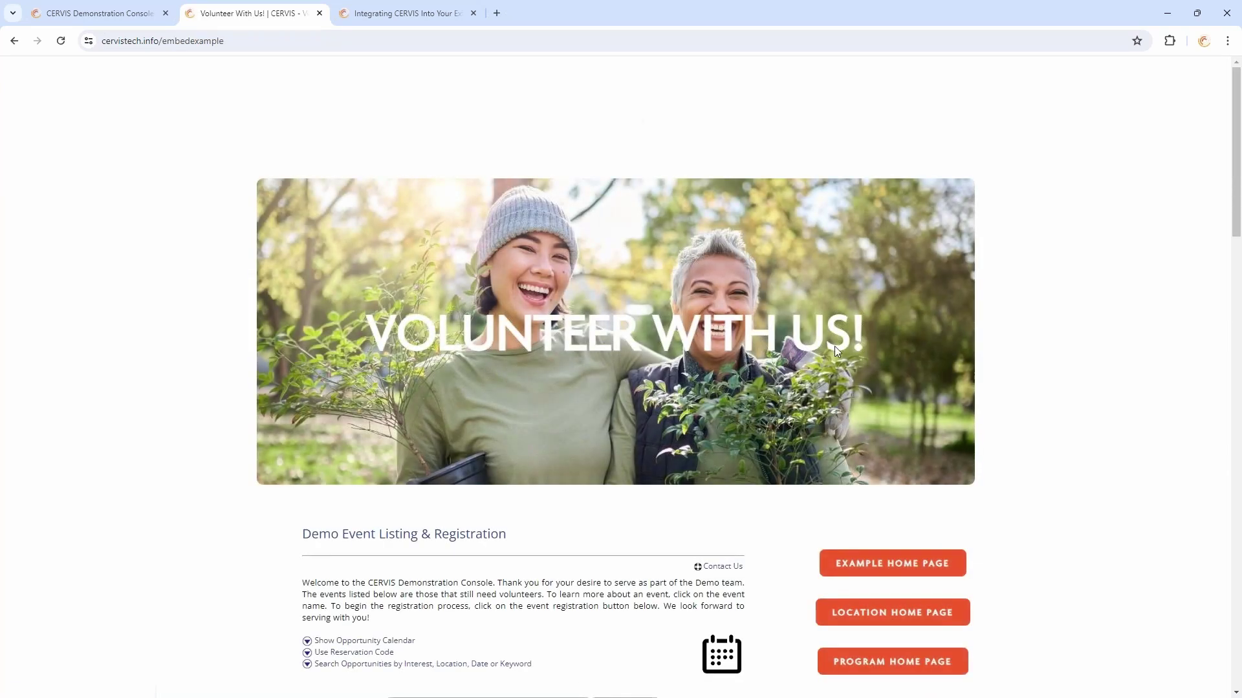
Scroll the Demo Event Listing, highlighting and clearing parts of the welcome paragraph
scroll(834, 352, "down", 4)
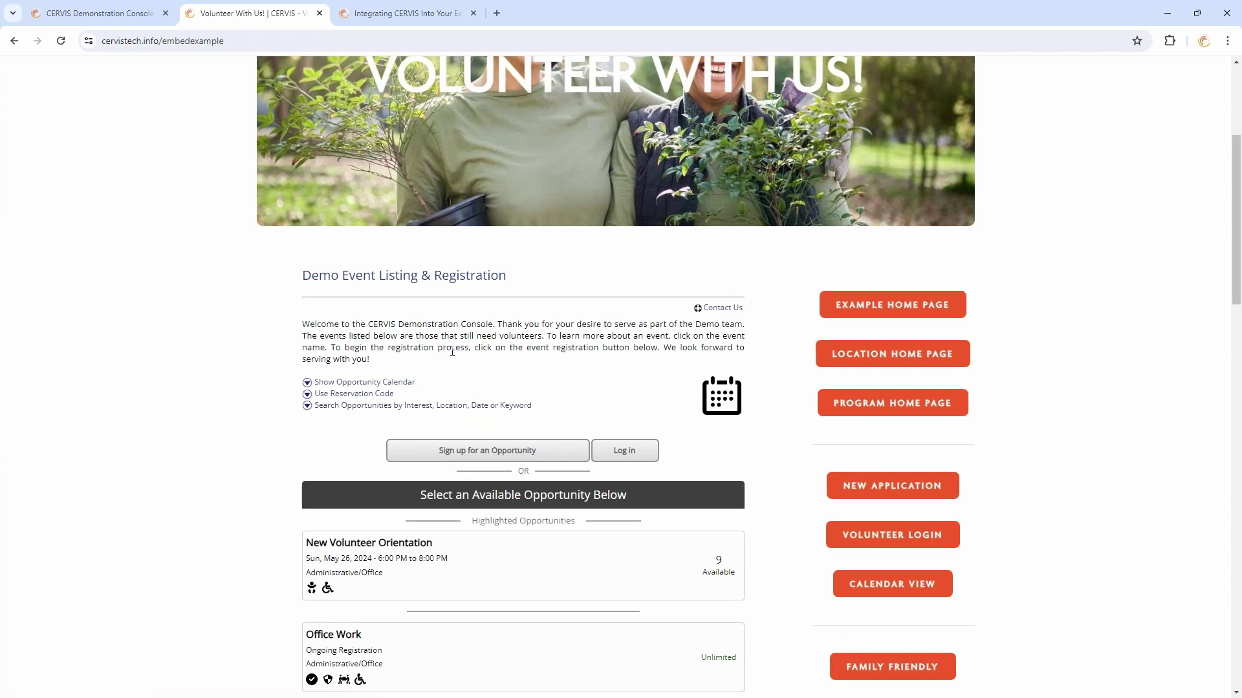
left_click_drag(345, 320, 500, 349)
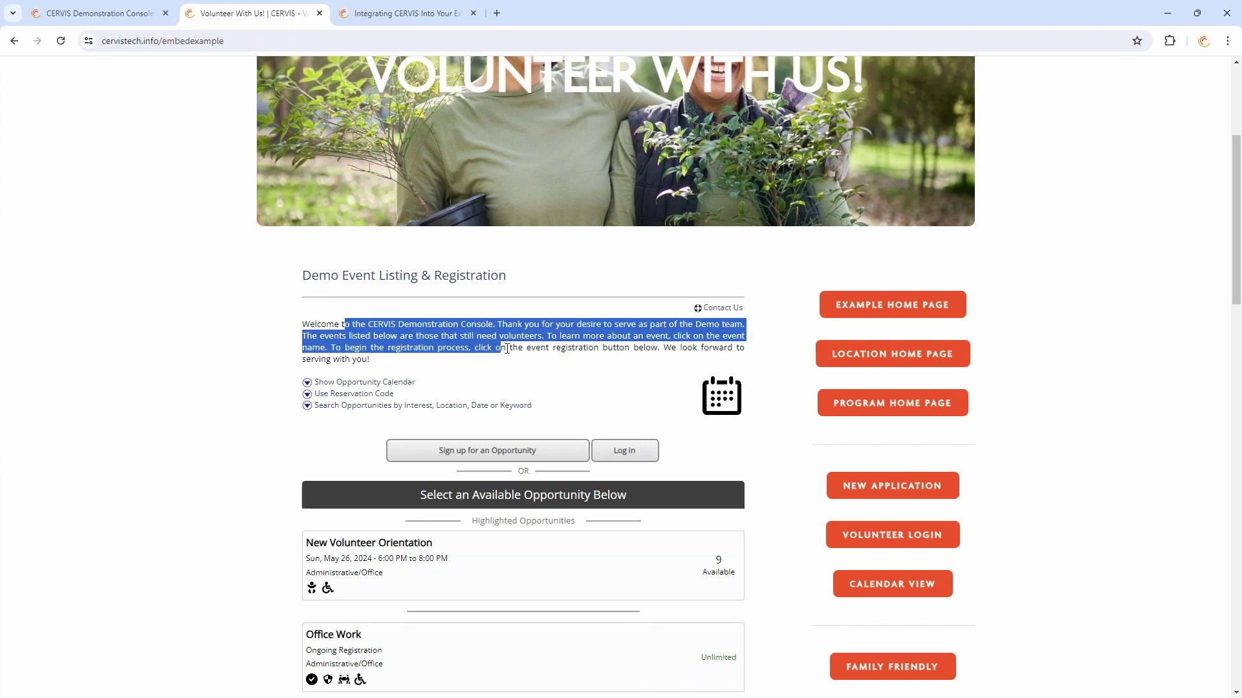
left_click(509, 349)
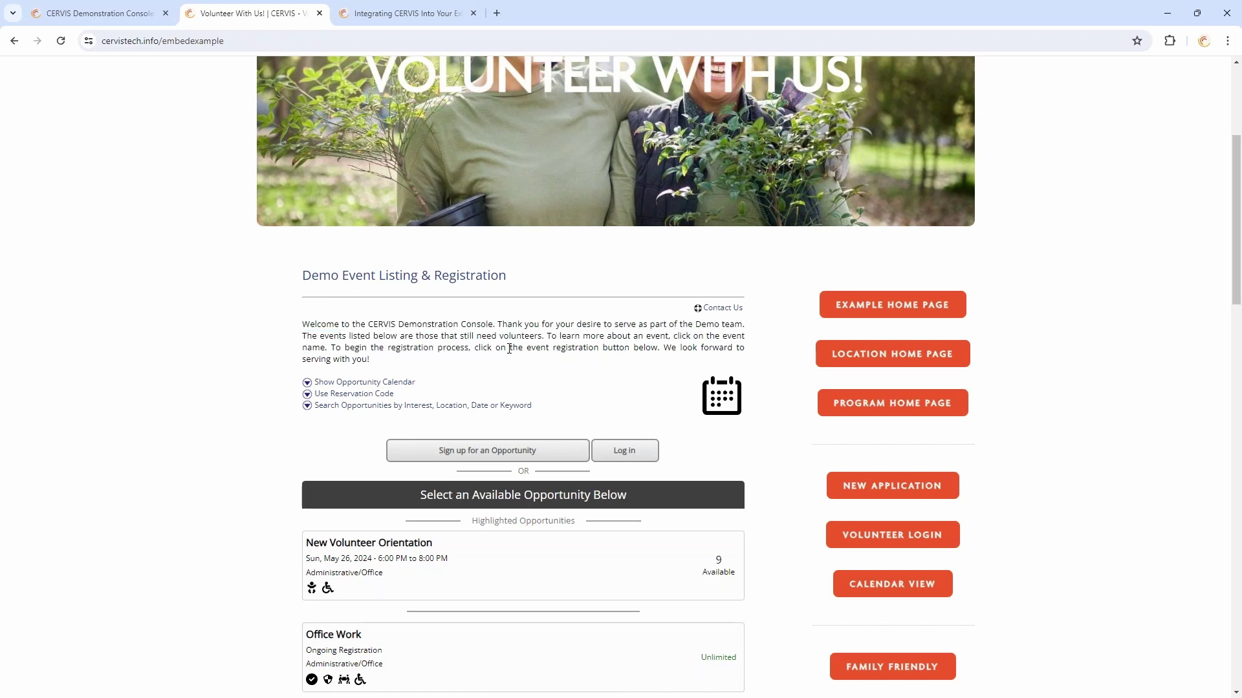
scroll(509, 349, "down", 3)
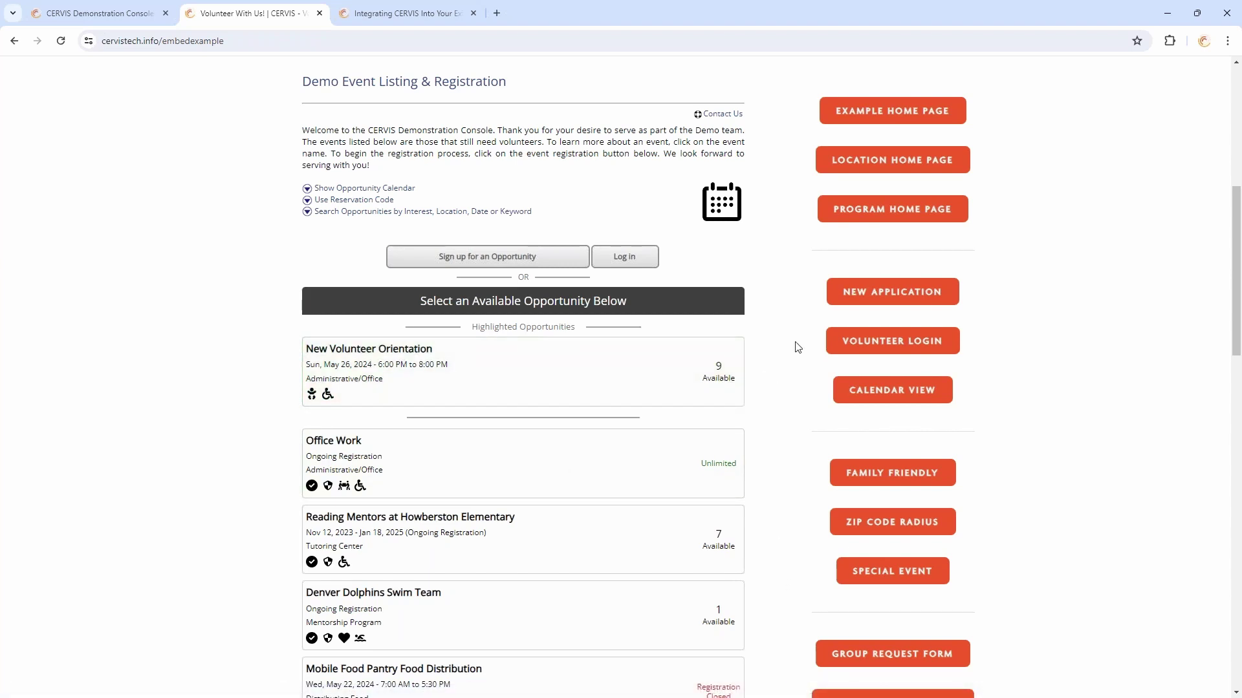
scroll(797, 348, "up", 3)
left_click_drag(370, 361, 419, 328)
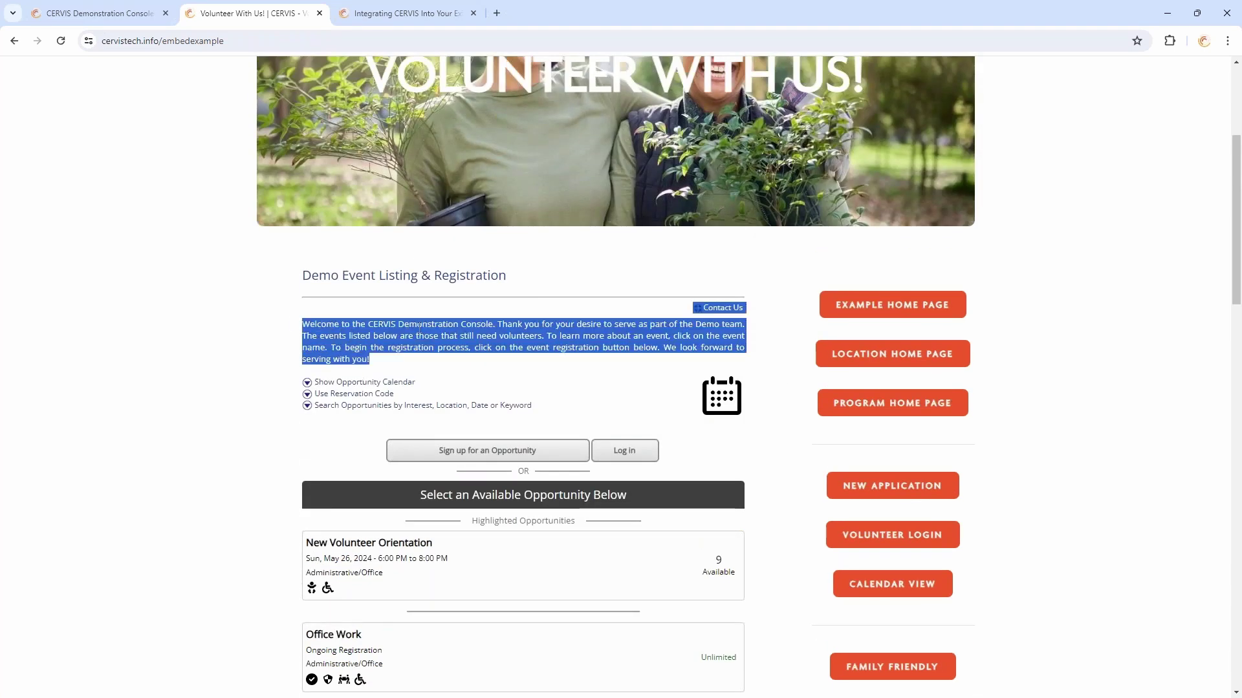
left_click(418, 328)
left_click_drag(303, 324, 637, 347)
left_click(638, 347)
Open the New Volunteer Orientation card to see its May 26, 2024 details
scroll(587, 471, "up", 3)
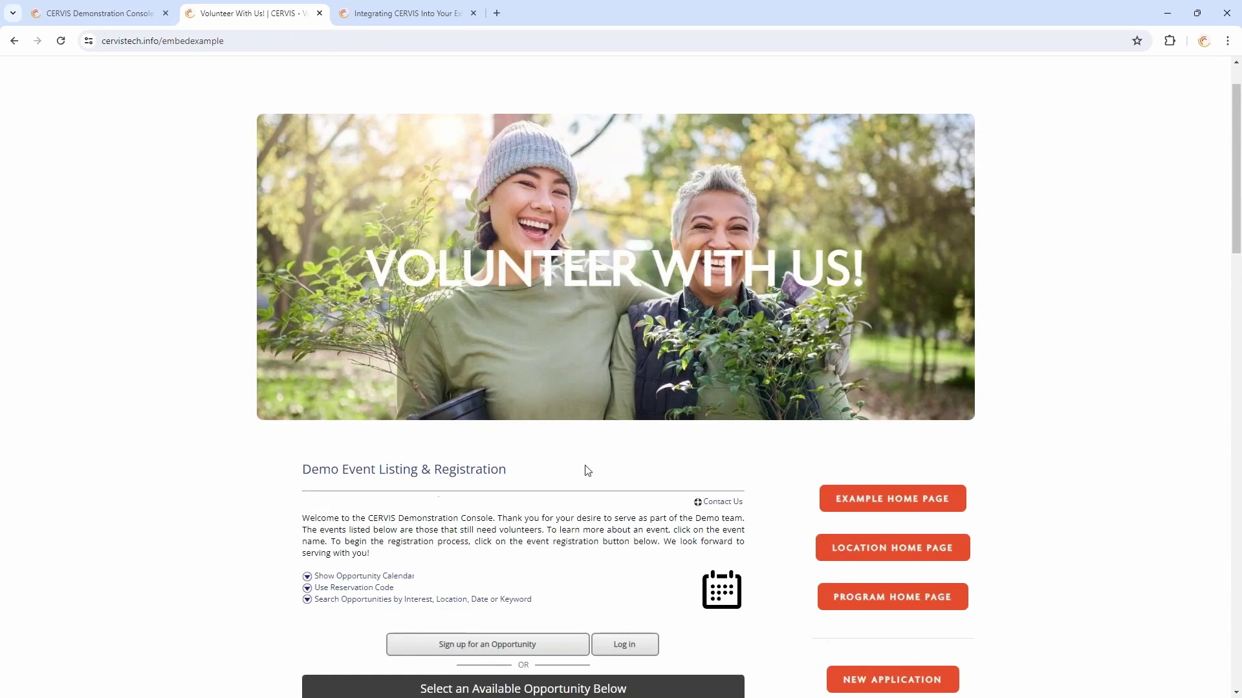
scroll(519, 560, "down", 3)
scroll(444, 342, "down", 2)
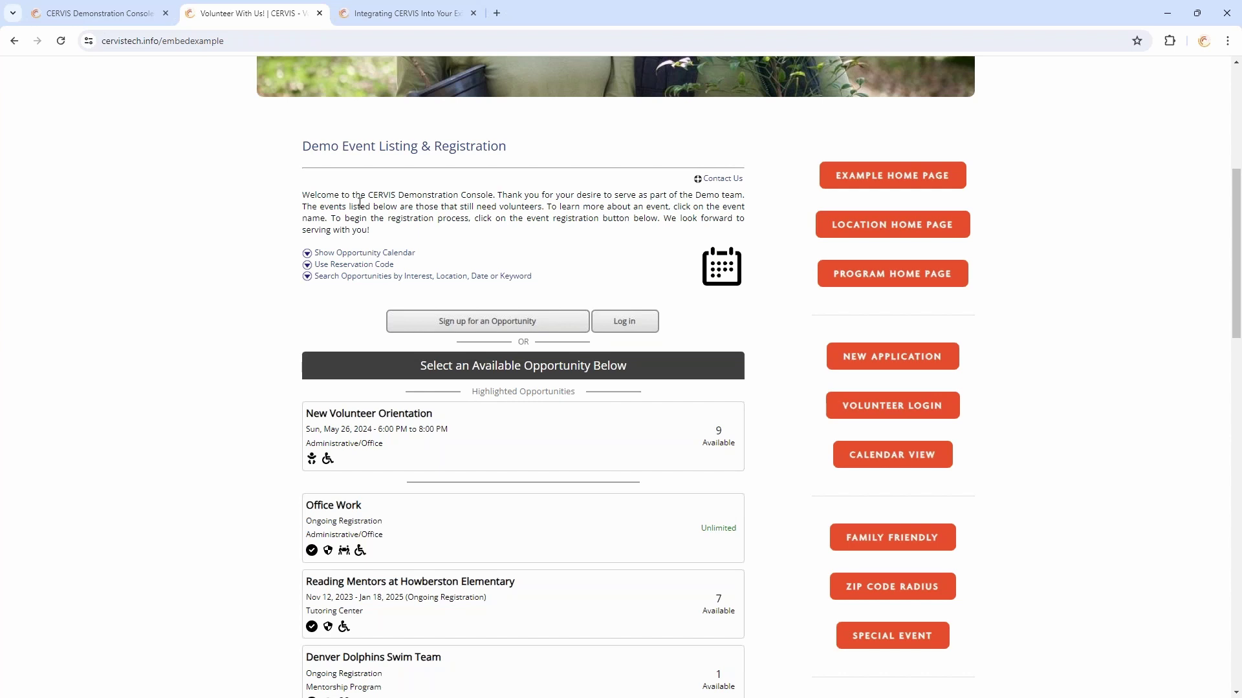
scroll(395, 207, "down", 2)
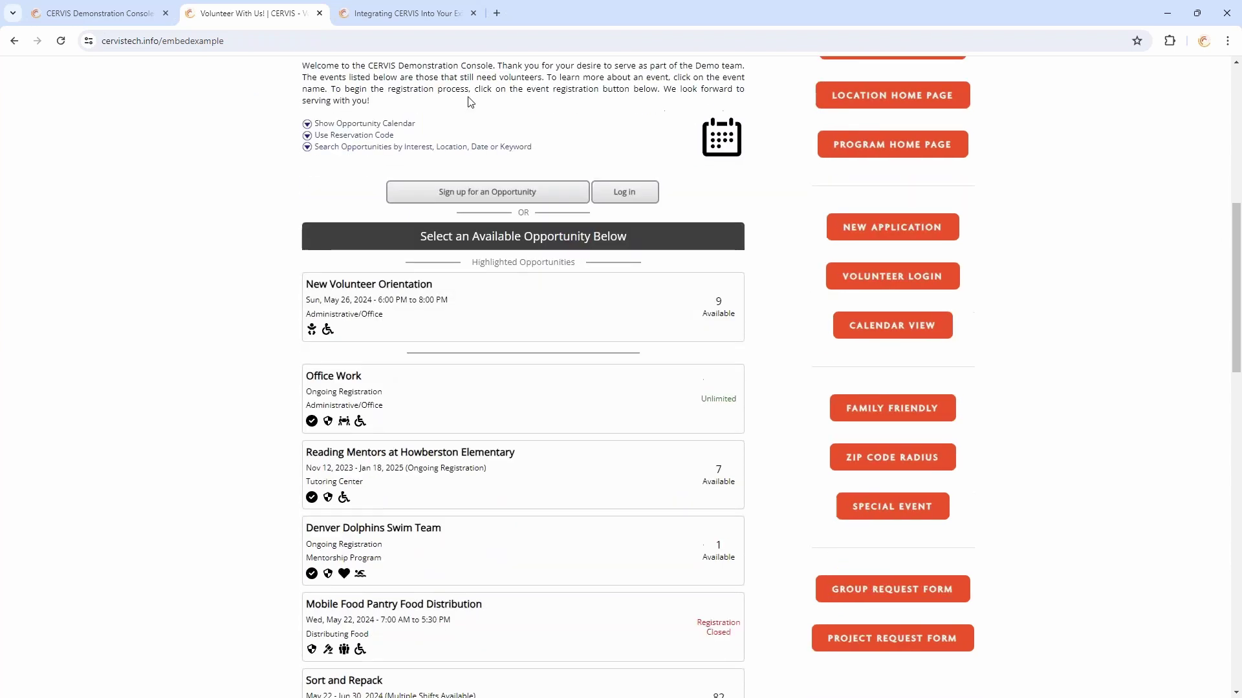
left_click(475, 310)
Begin signing up for New Volunteer Orientation, reaching the Demo CERVIS Login form
scroll(581, 263, "down", 8)
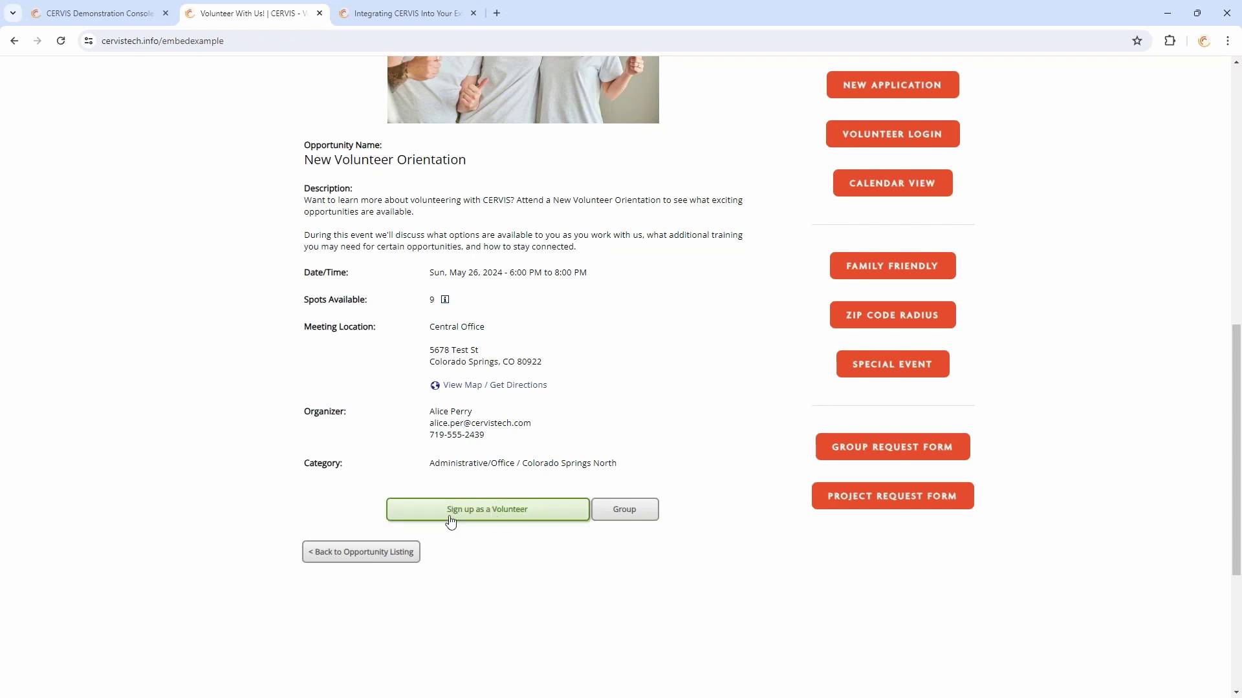
left_click(492, 511)
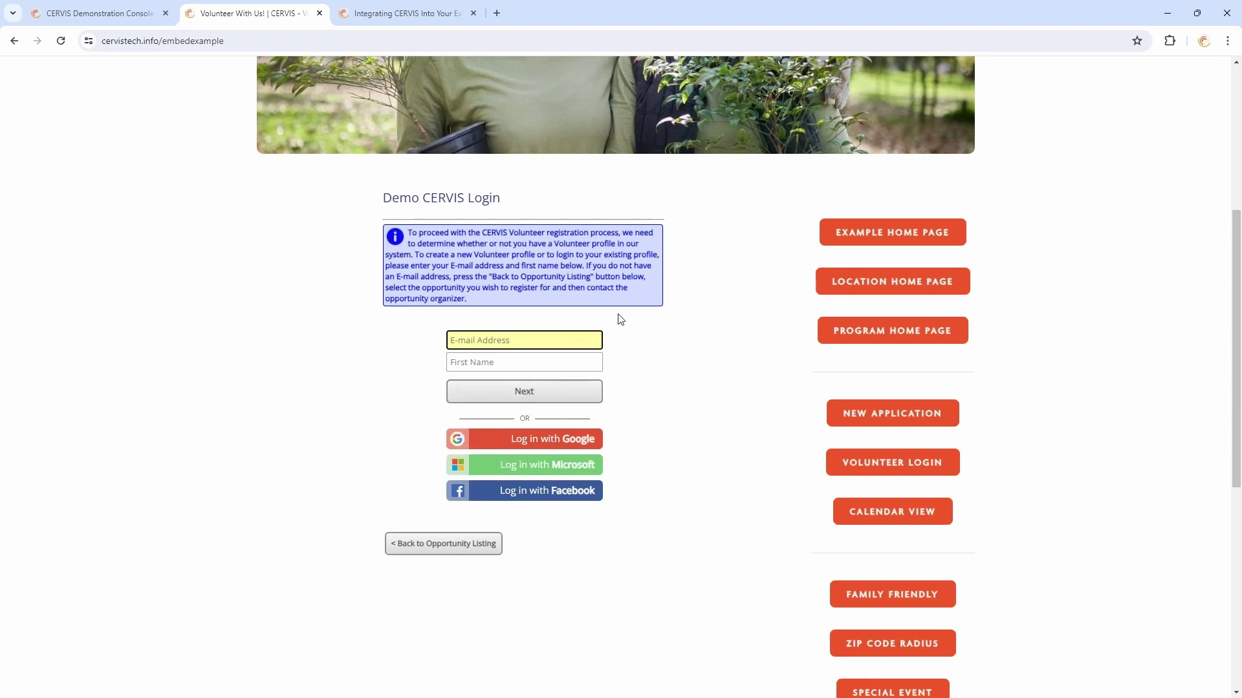
Go back to the opportunity listing, then open the Location Home Page with Aurora, Castle Rock, Colorado Springs and Monument
left_click(465, 555)
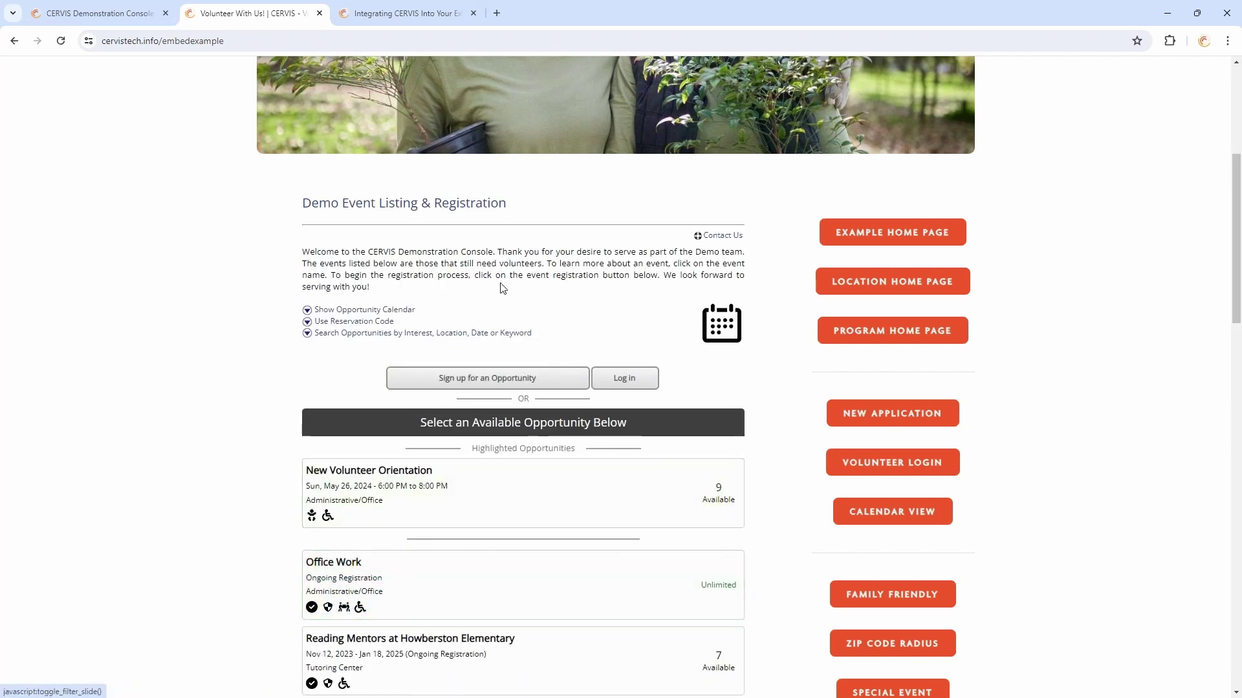
left_click_drag(417, 290, 278, 268)
left_click(437, 293)
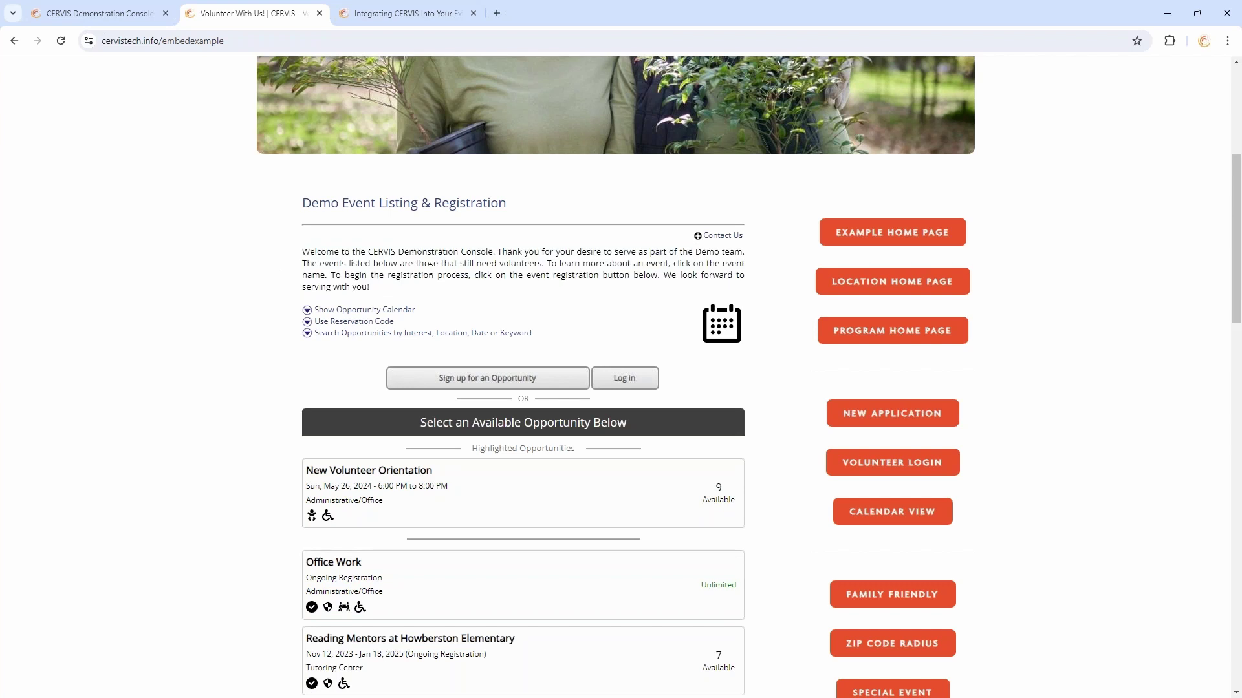
scroll(427, 281, "up", 2)
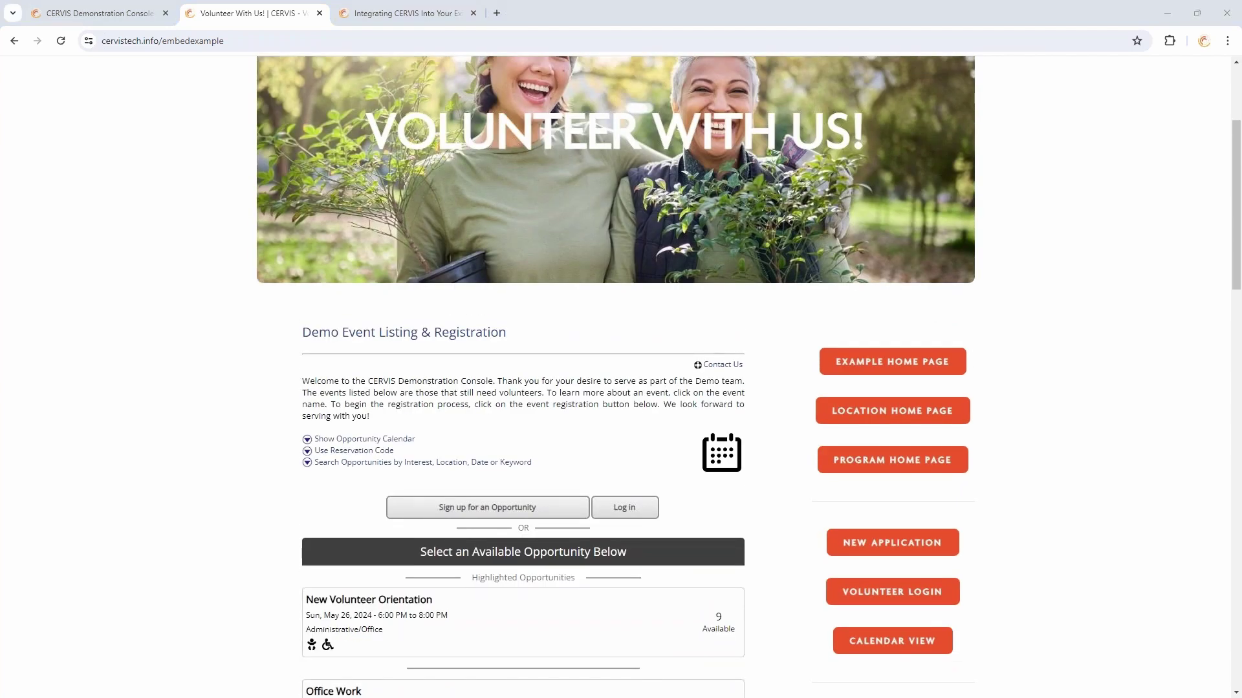
left_click(440, 396)
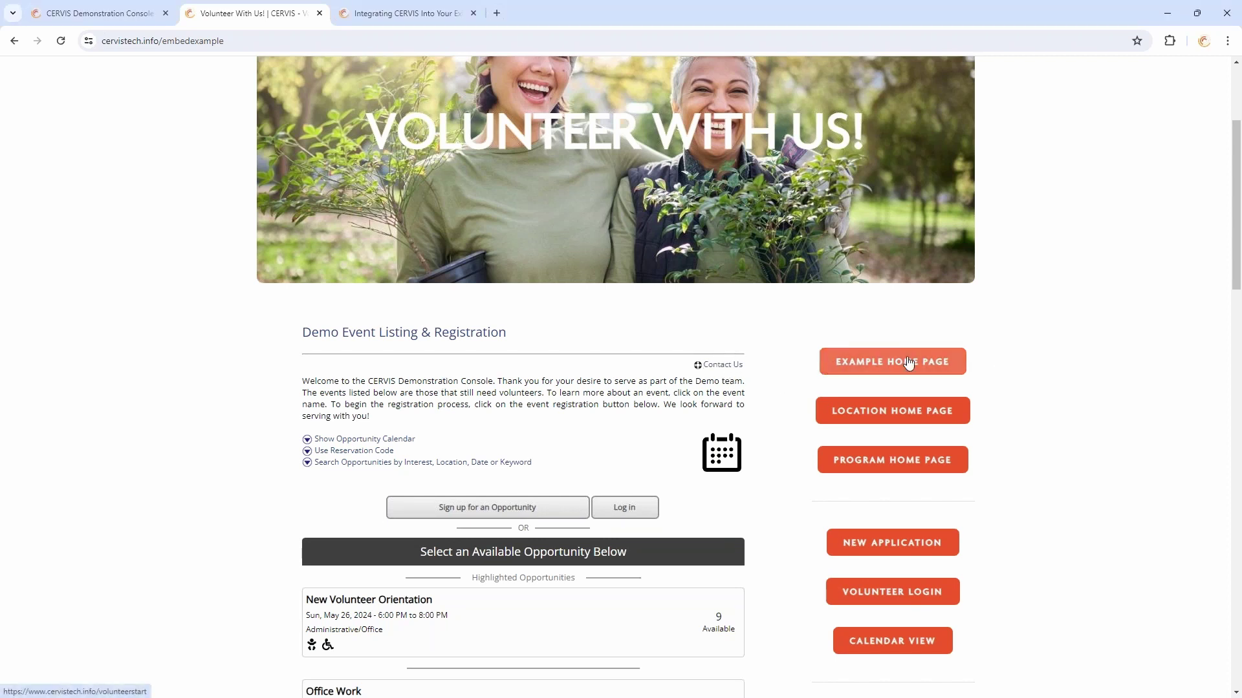
left_click(919, 411)
scroll(905, 427, "down", 6)
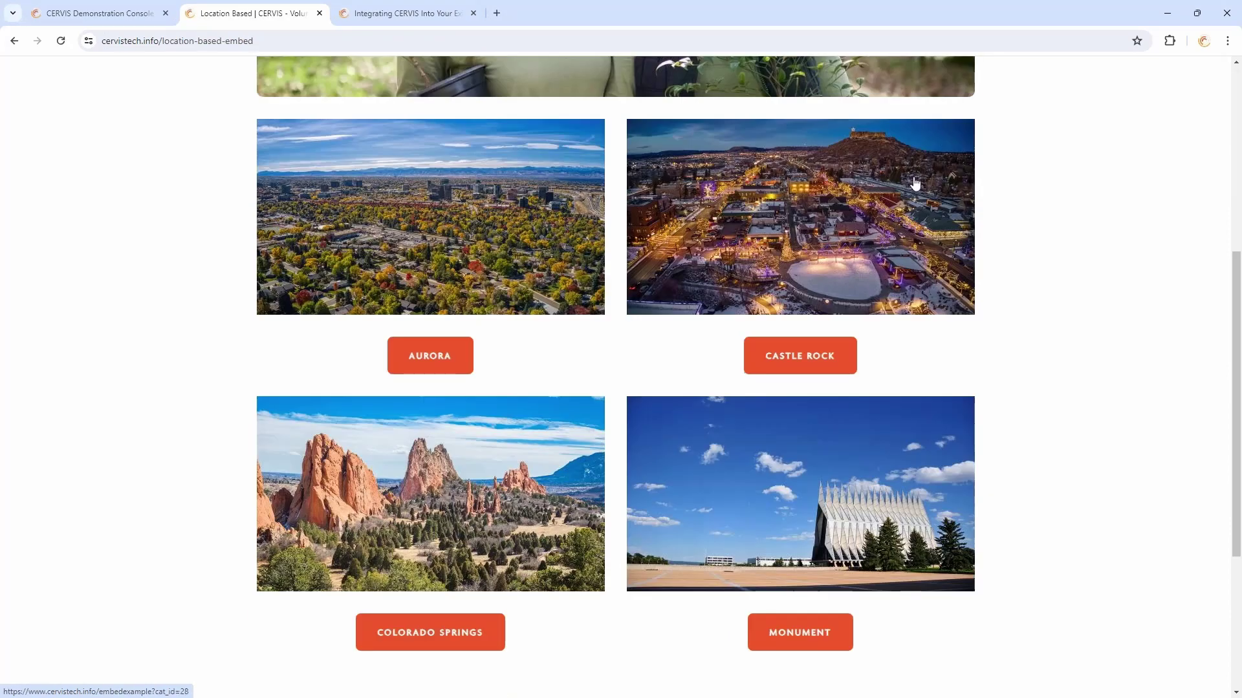
scroll(1070, 330, "up", 2)
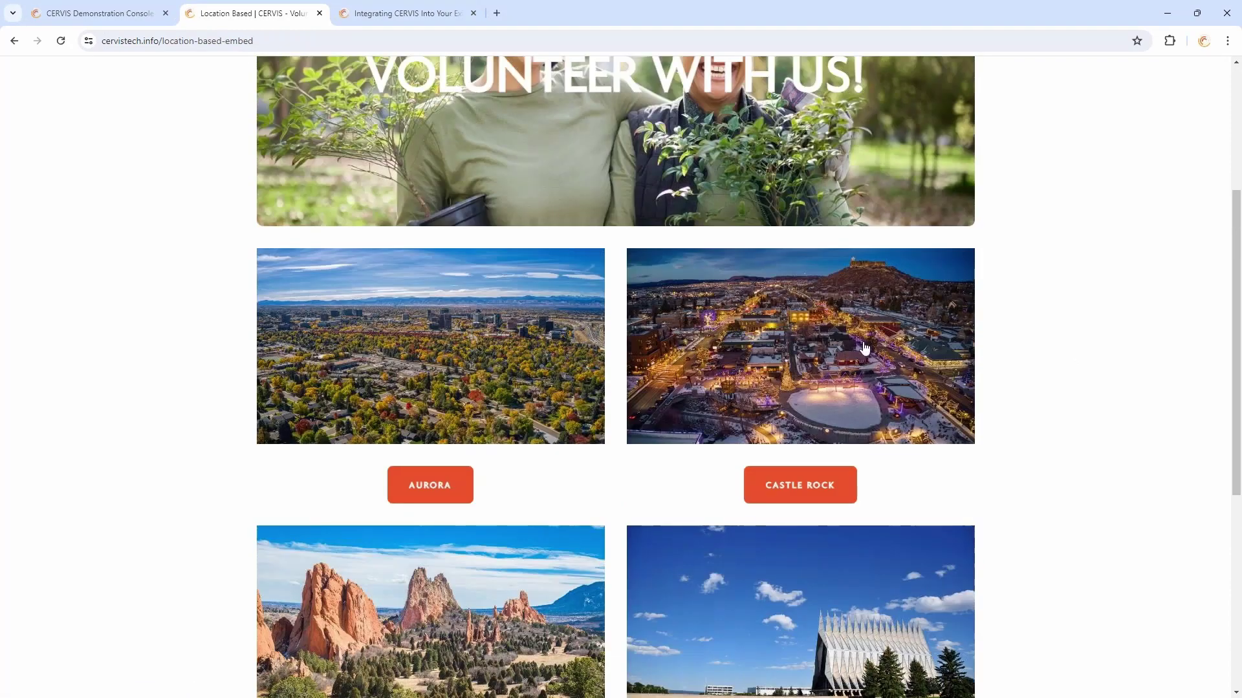
scroll(498, 503, "up", 4)
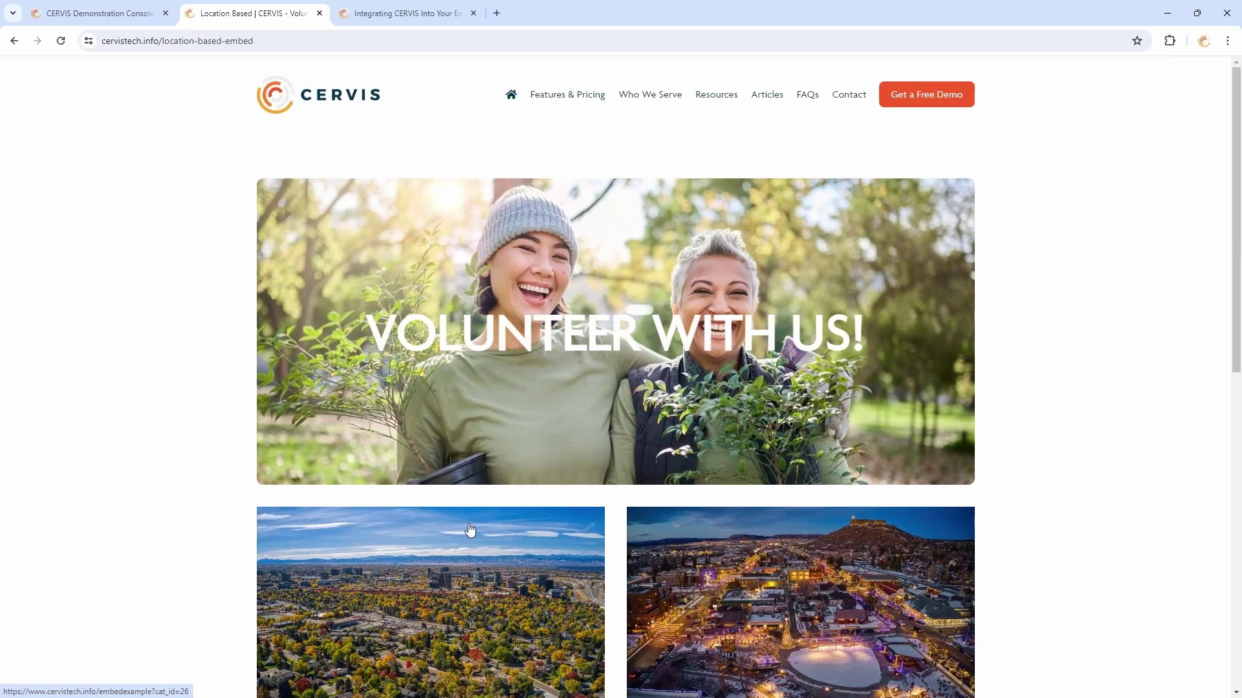
scroll(469, 530, "down", 3)
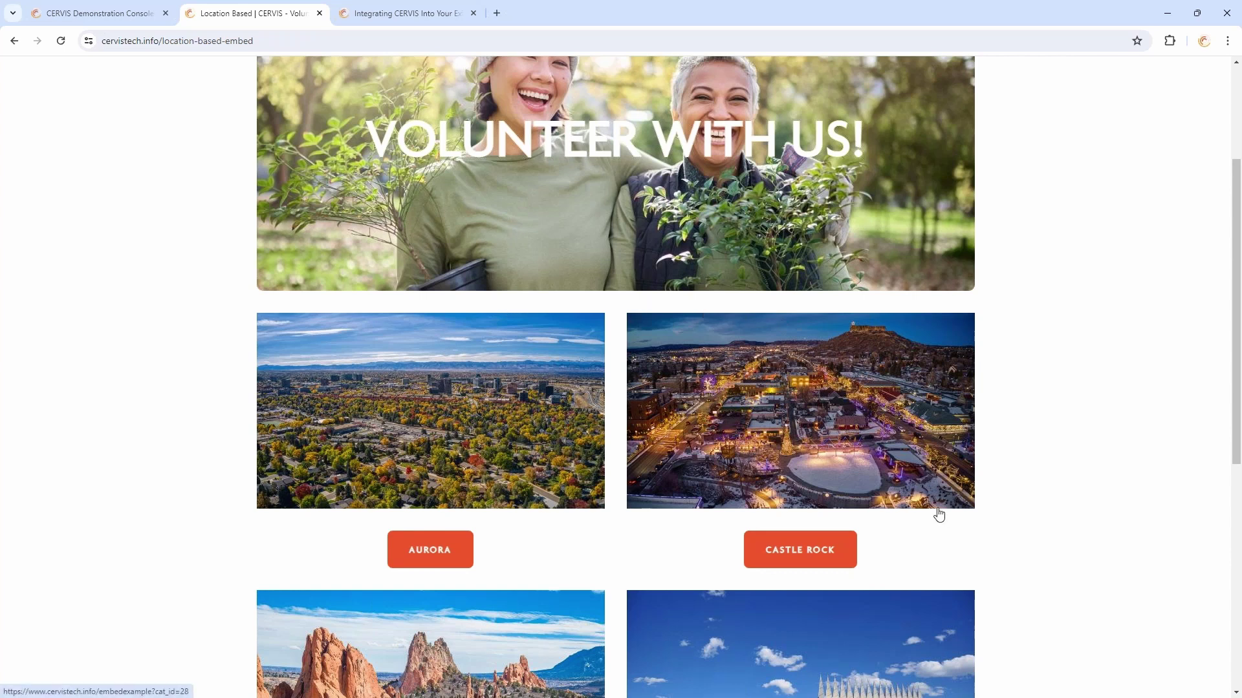
scroll(937, 513, "down", 5)
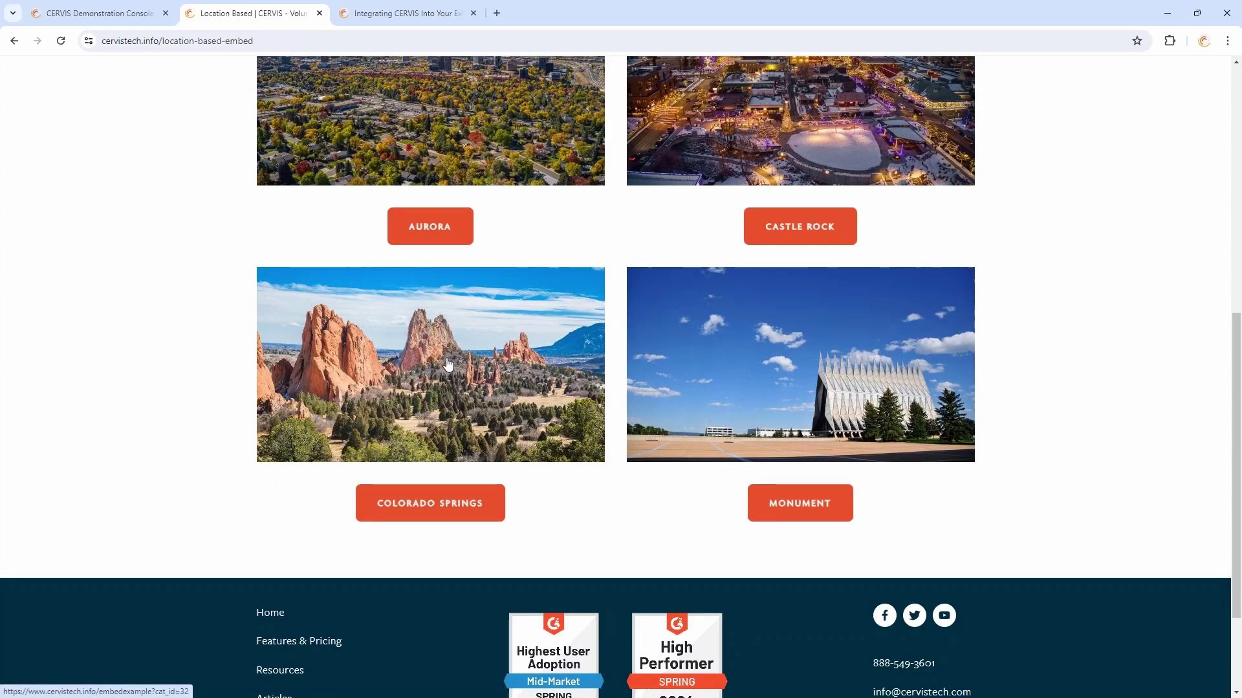
left_click(862, 354)
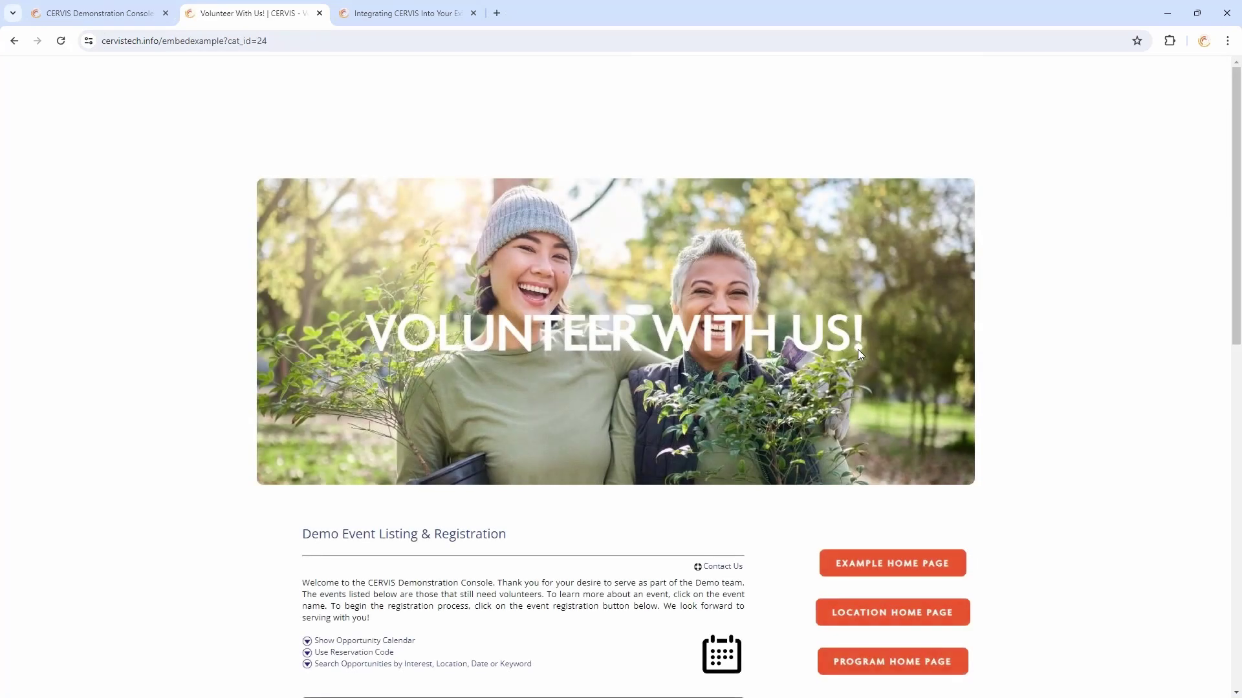
scroll(858, 350, "down", 5)
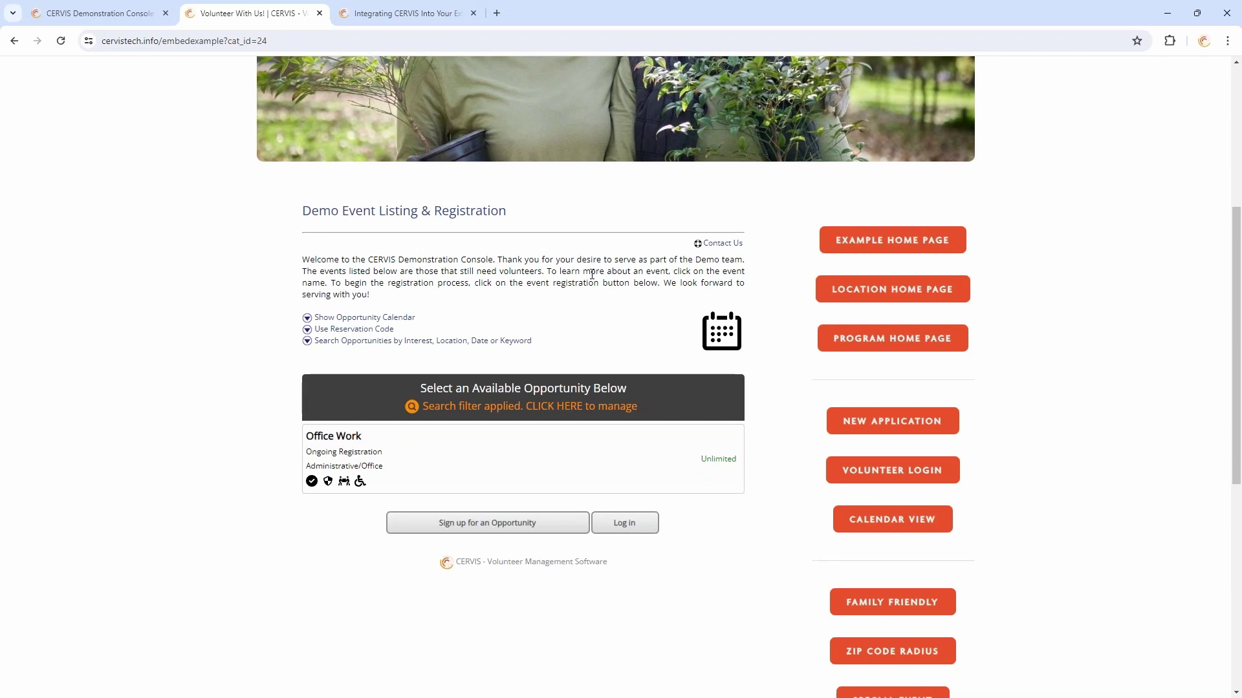
left_click_drag(372, 296, 303, 263)
left_click(372, 264)
left_click_drag(380, 297, 303, 261)
left_click(366, 268)
Log back into the admin console with Google and open System Configuration from the Main Dashboard
left_click(113, 12)
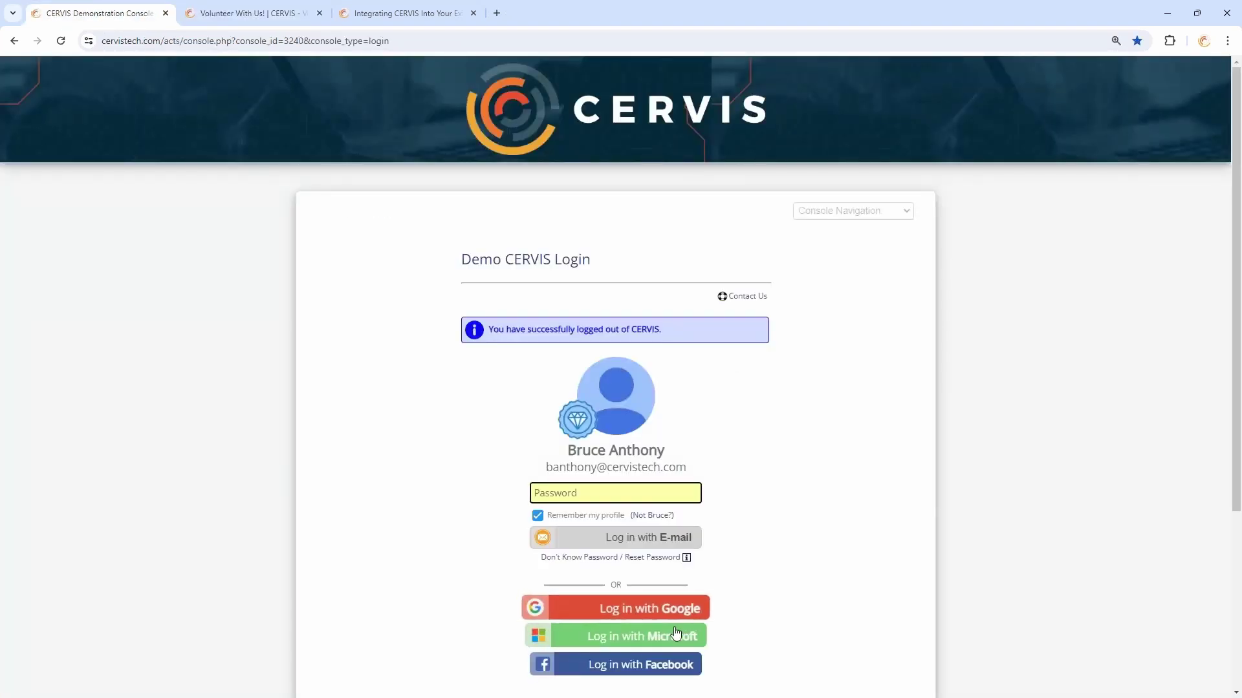
left_click(611, 605)
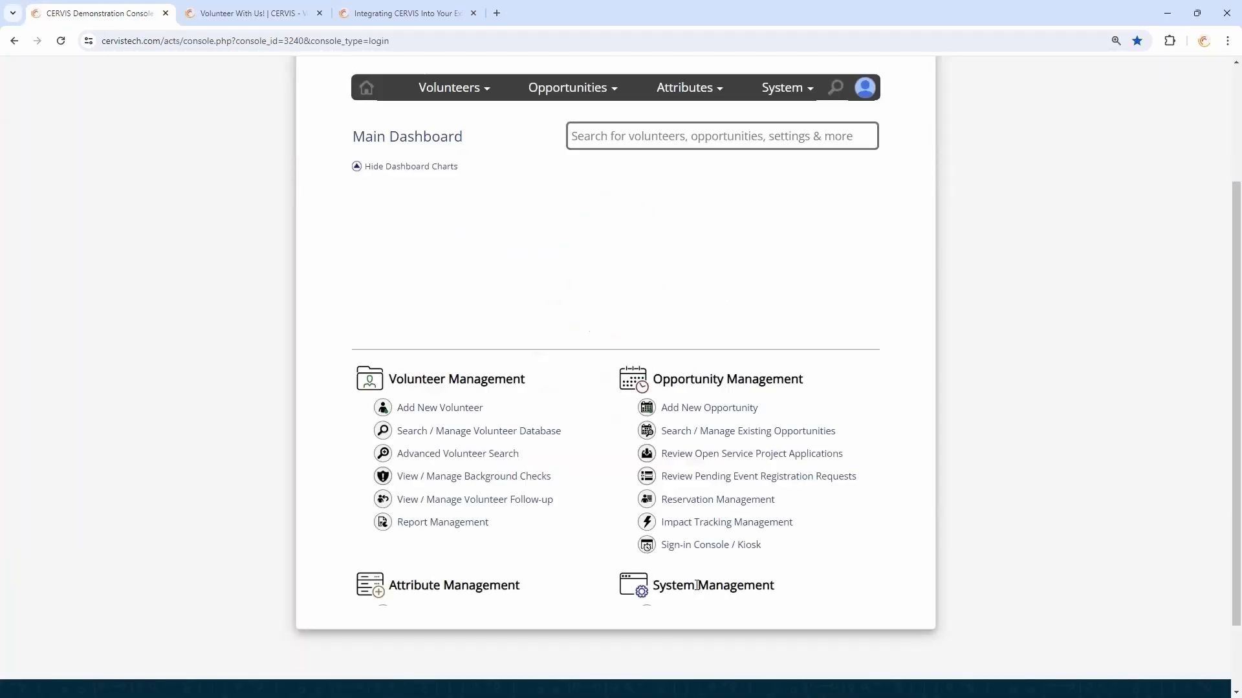
scroll(885, 408, "down", 3)
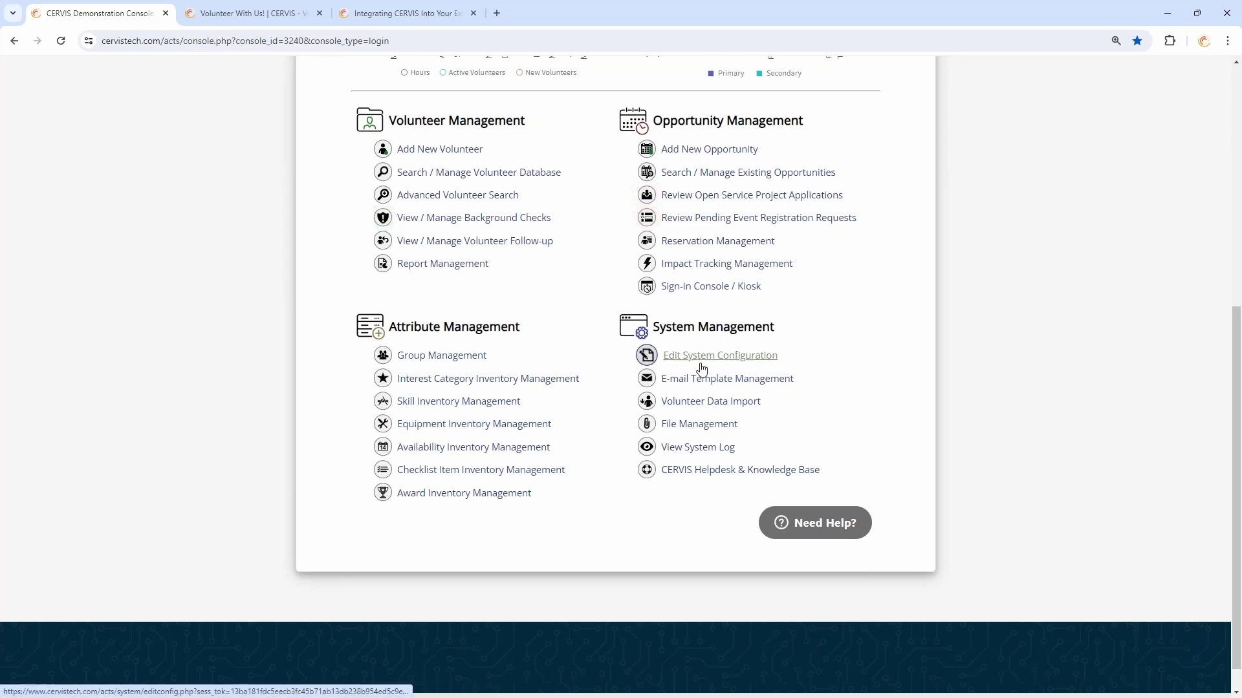
left_click(702, 366)
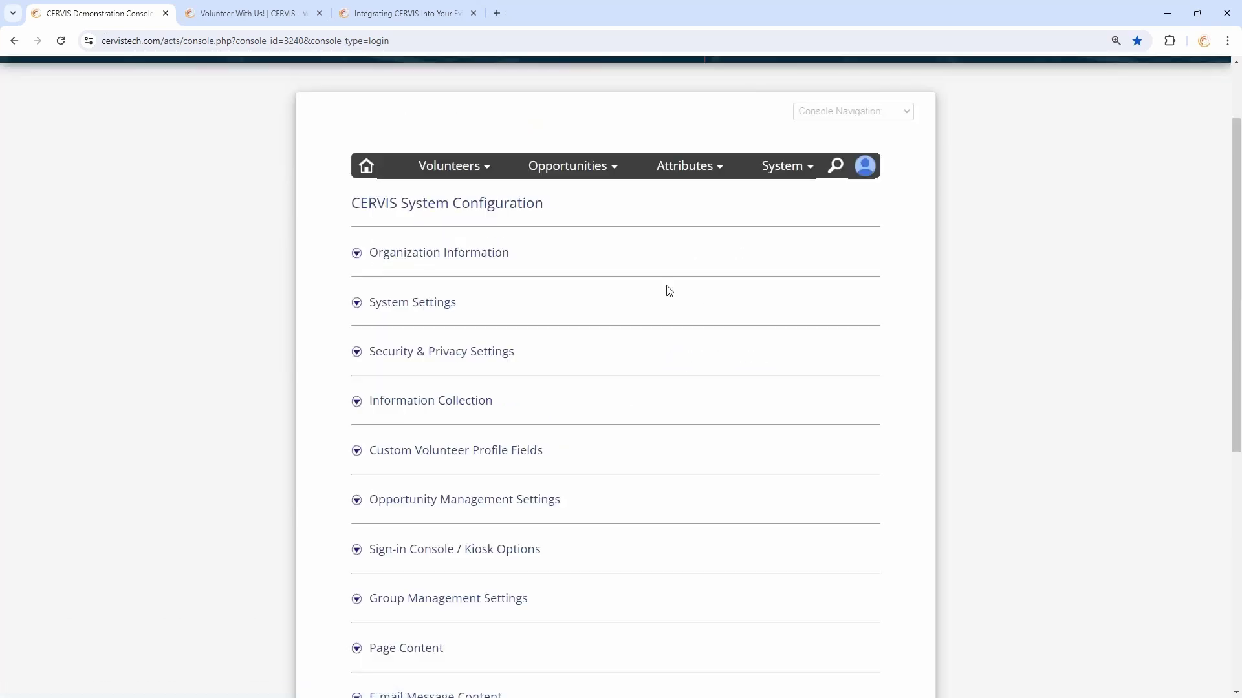
Expand Page Content and point out the event listing heading and welcome message settings
scroll(653, 285, "down", 2)
scroll(633, 281, "down", 3)
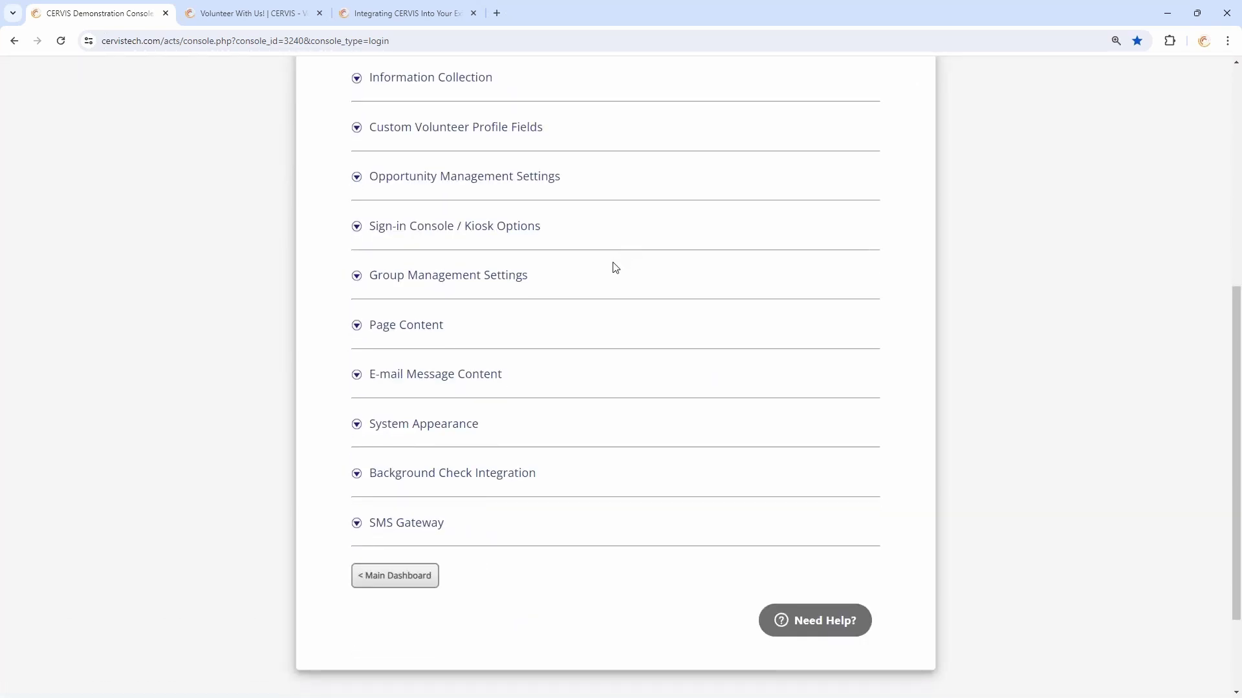
left_click(411, 331)
scroll(377, 259, "down", 2)
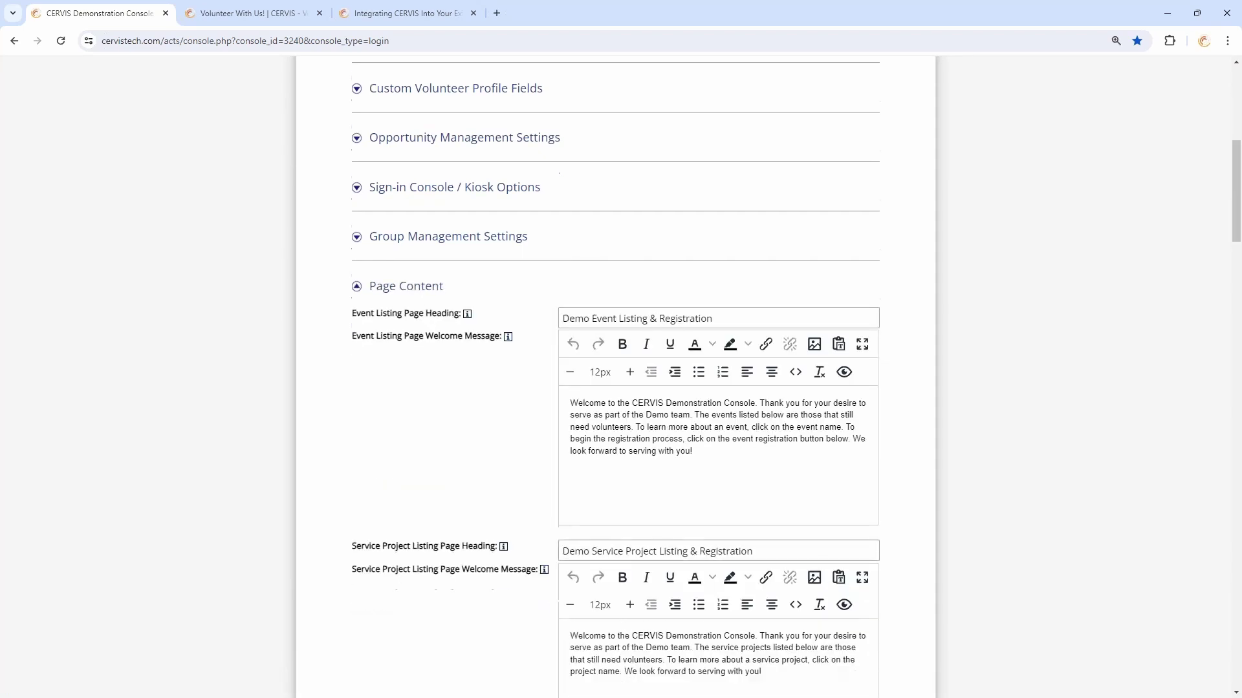
left_click_drag(366, 248, 496, 248)
left_click(642, 316)
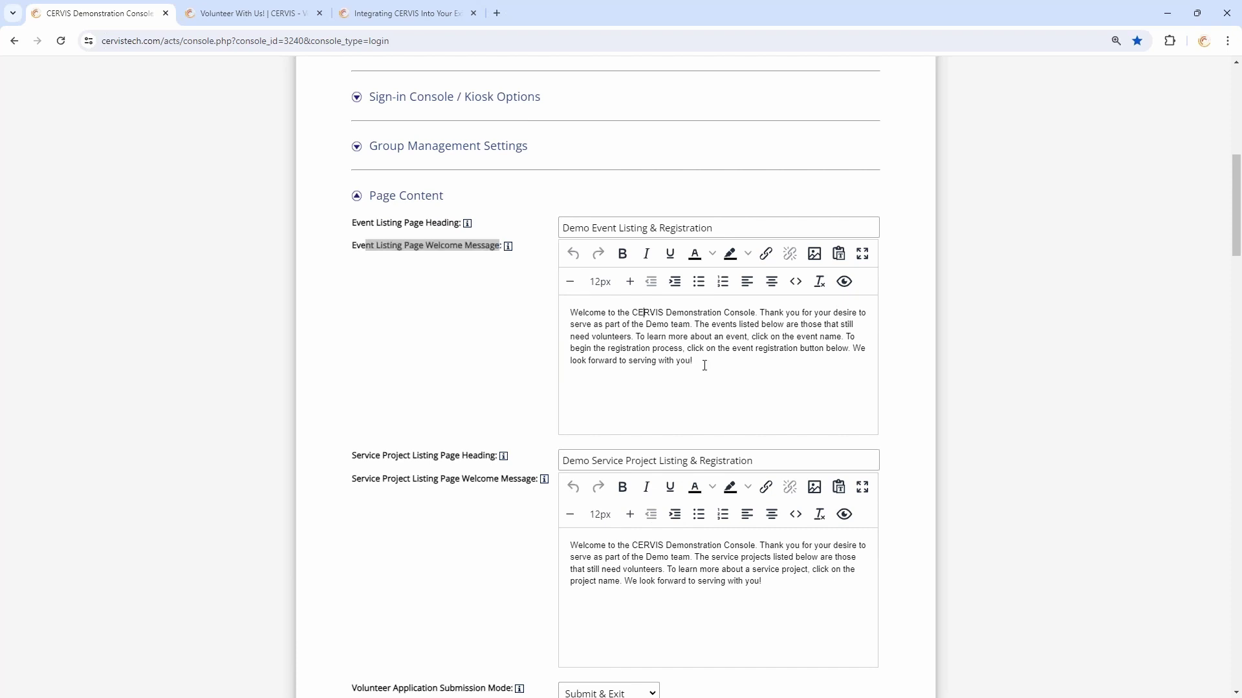
left_click_drag(704, 365, 573, 315)
left_click(702, 343)
left_click(437, 244)
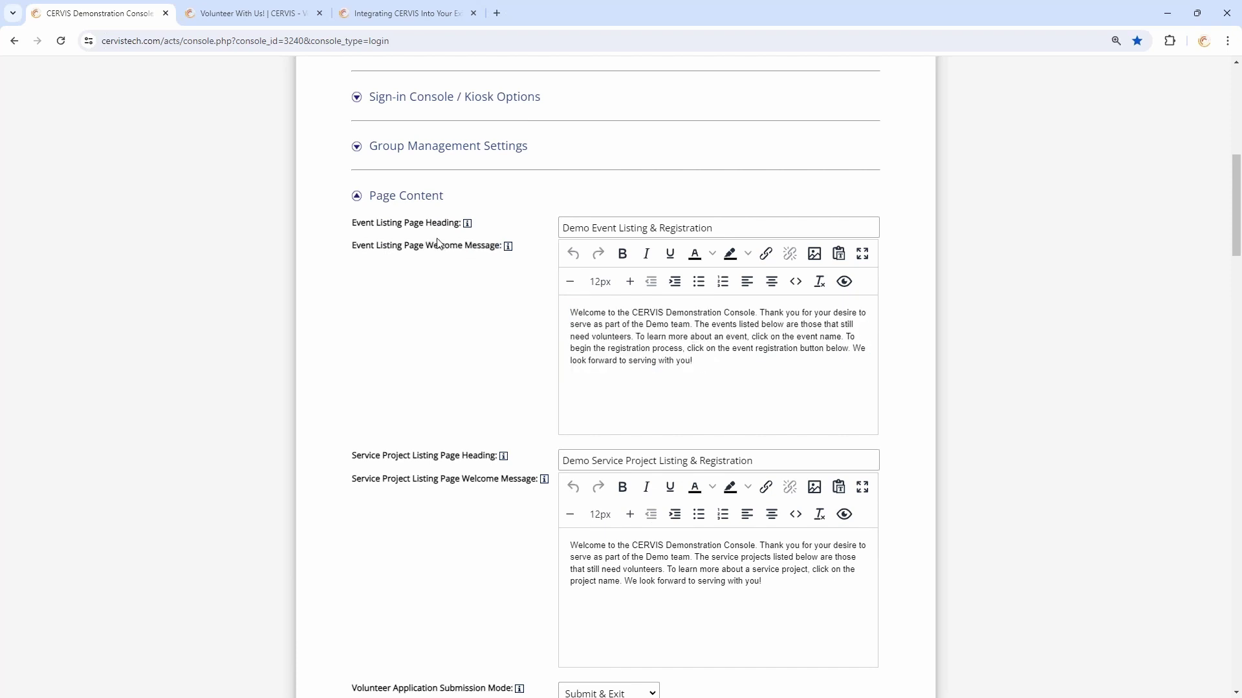
left_click_drag(728, 220, 542, 232)
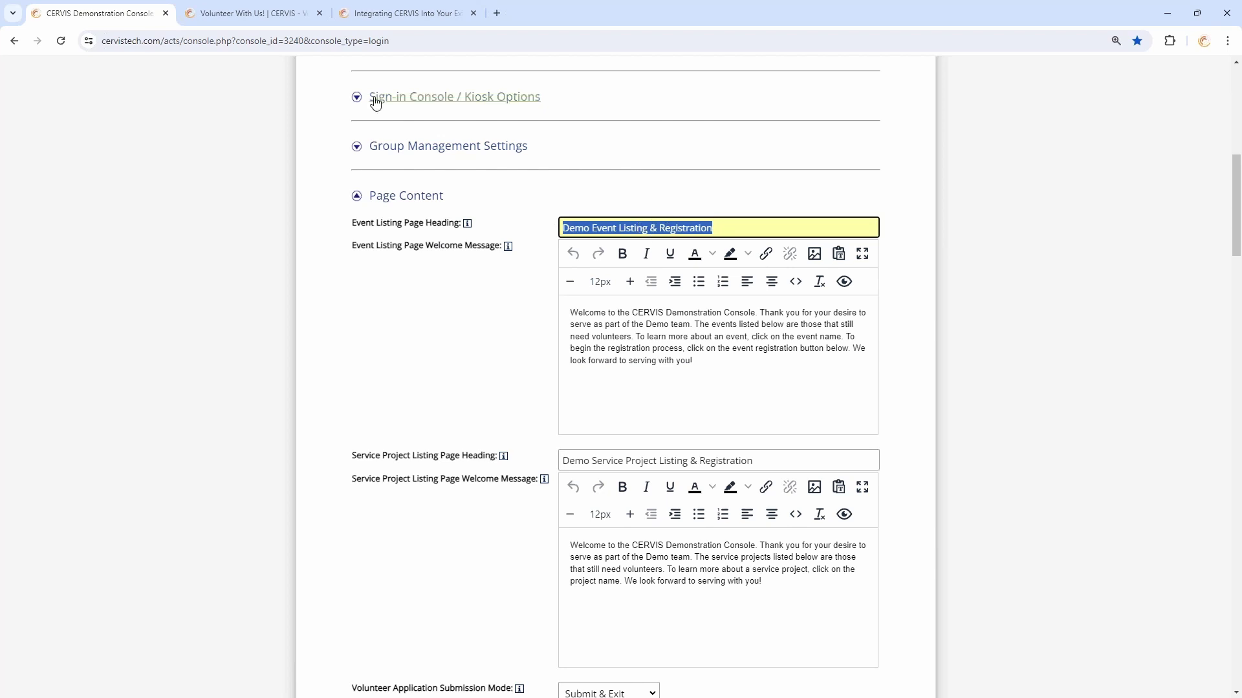
Compare them with the heading and welcome paragraph on the embedded volunteer page, then return to the console
left_click(292, 15)
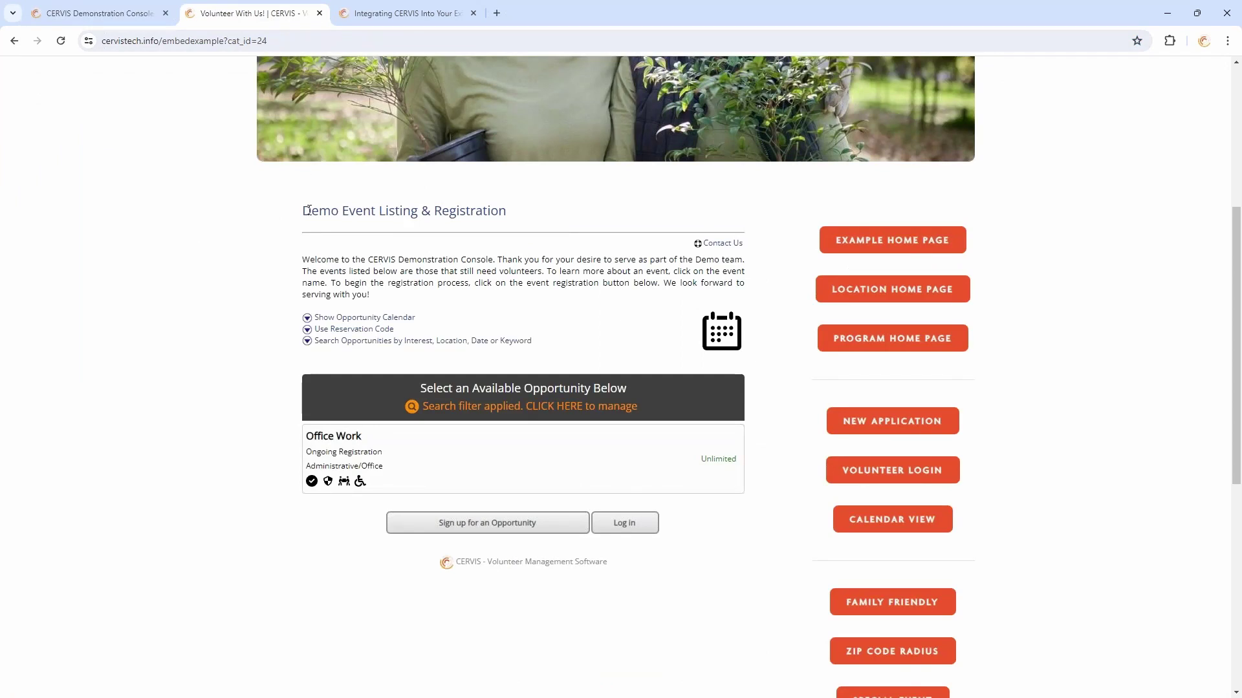
left_click_drag(308, 210, 531, 212)
left_click(474, 256)
left_click_drag(302, 259, 401, 297)
left_click(435, 274)
triple_click(373, 289)
left_click(394, 271)
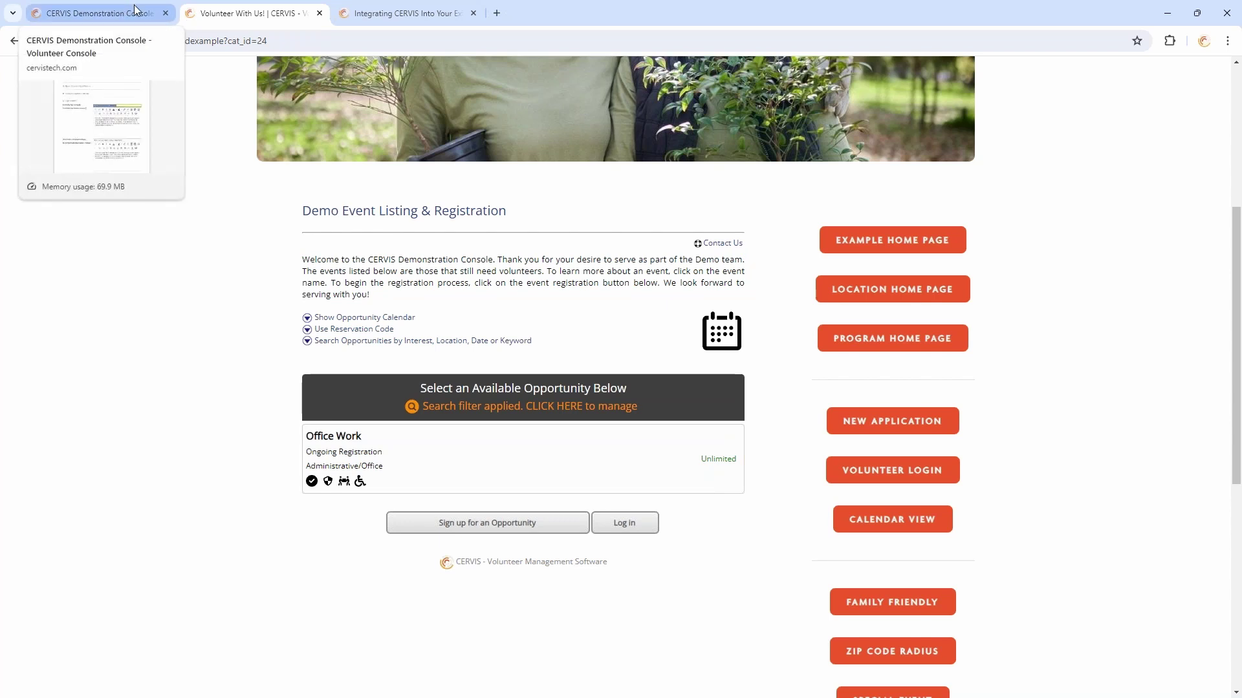
left_click(135, 9)
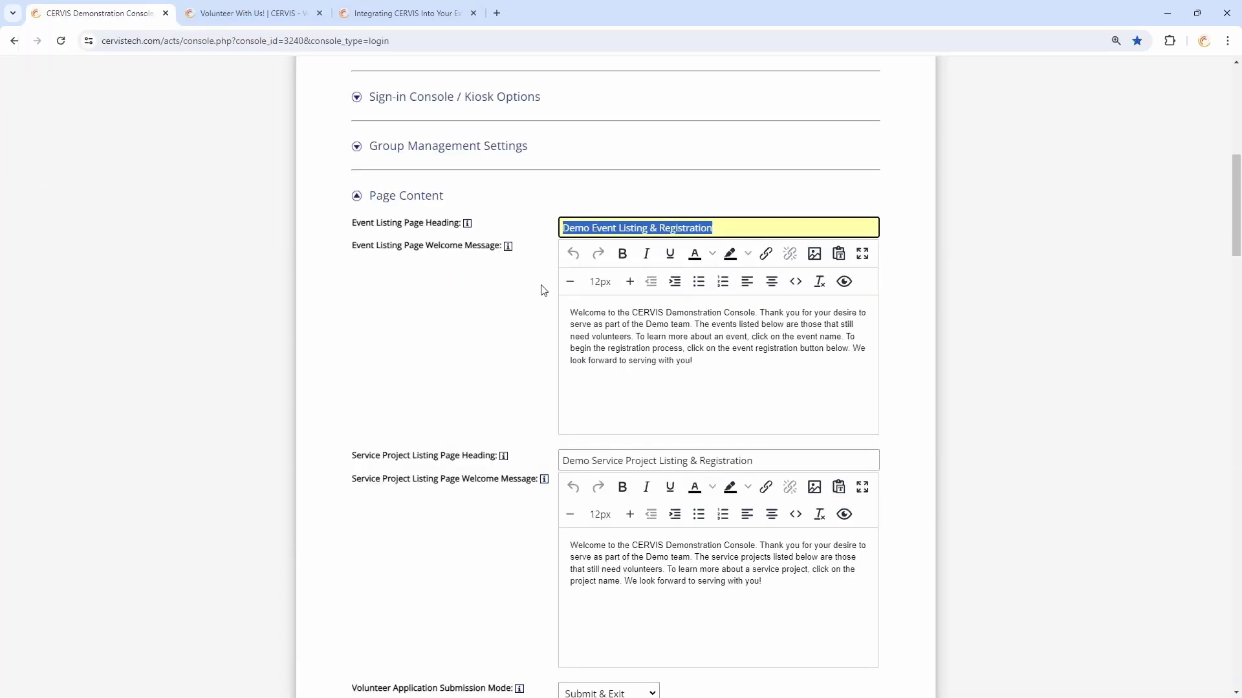
Expand System Appearance and look over its colours and button styles
scroll(542, 290, "down", 15)
scroll(551, 316, "up", 5)
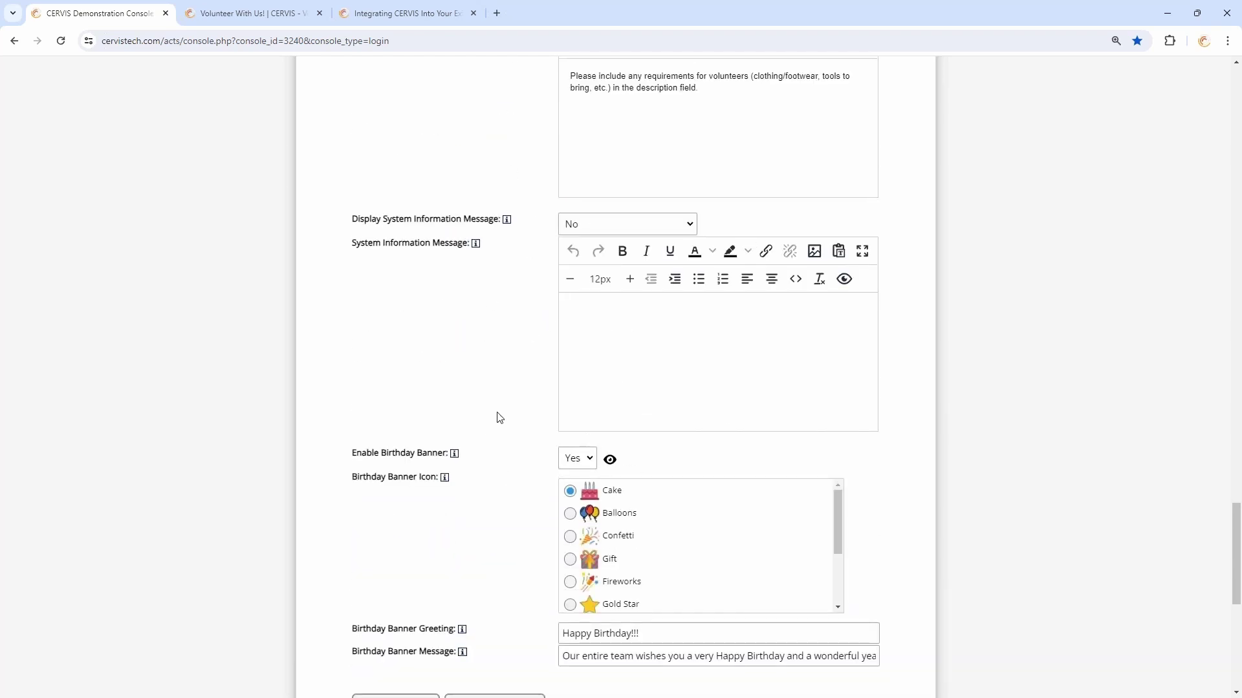
scroll(498, 416, "down", 4)
scroll(515, 390, "down", 3)
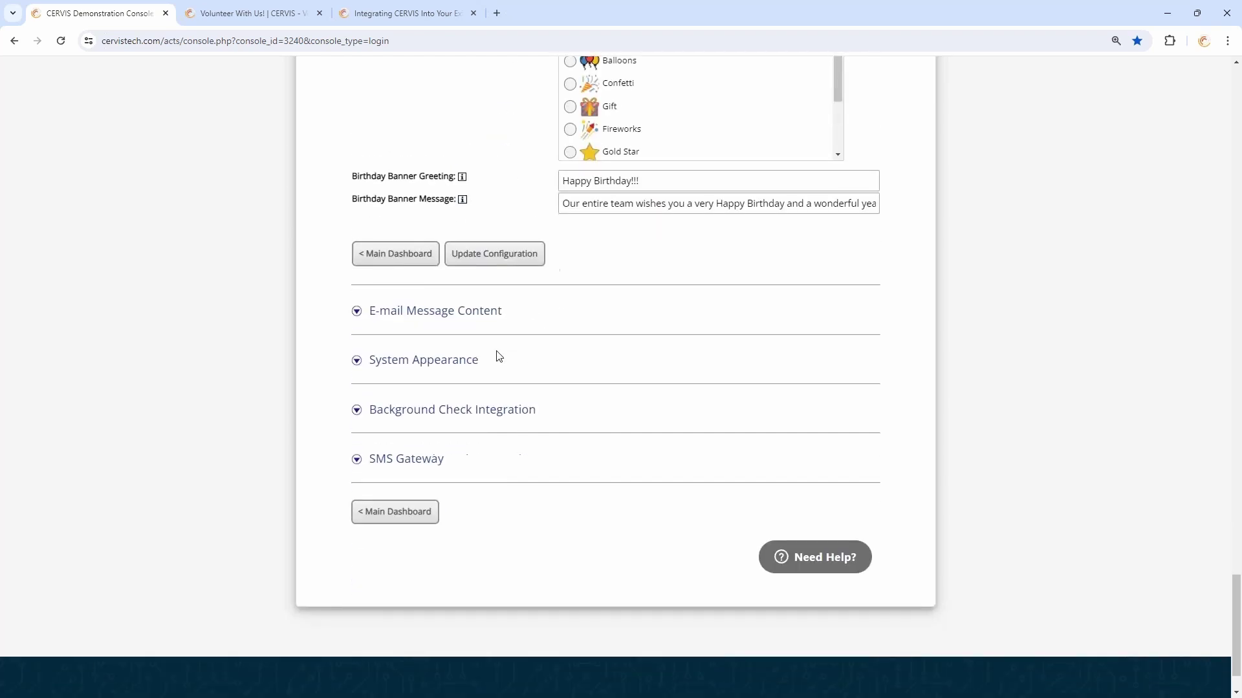
left_click(424, 362)
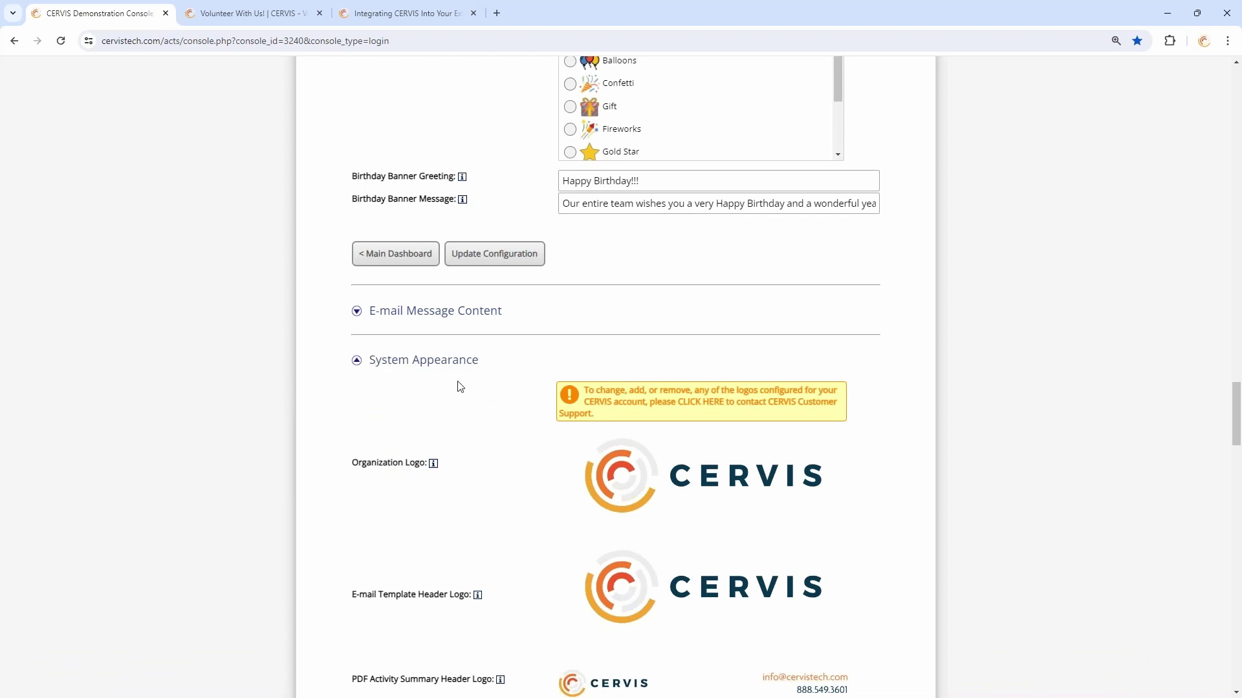
scroll(480, 311, "down", 5)
scroll(552, 369, "down", 10)
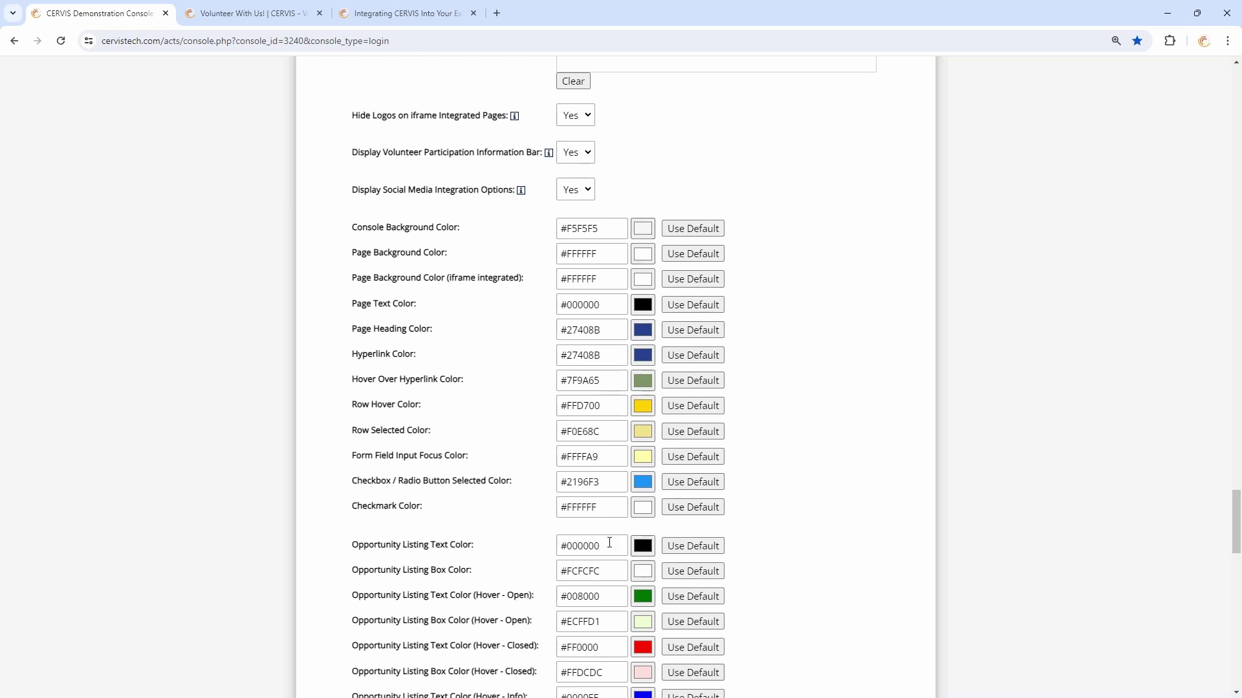
scroll(569, 542, "down", 12)
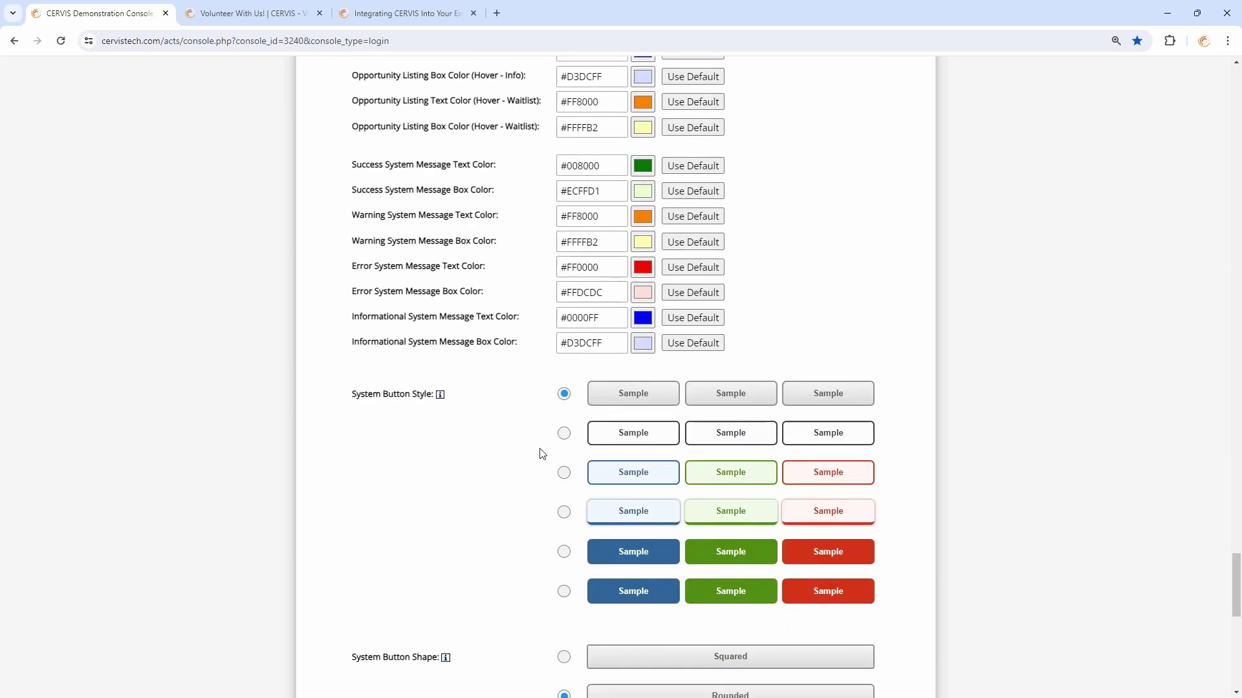
scroll(598, 496, "down", 4)
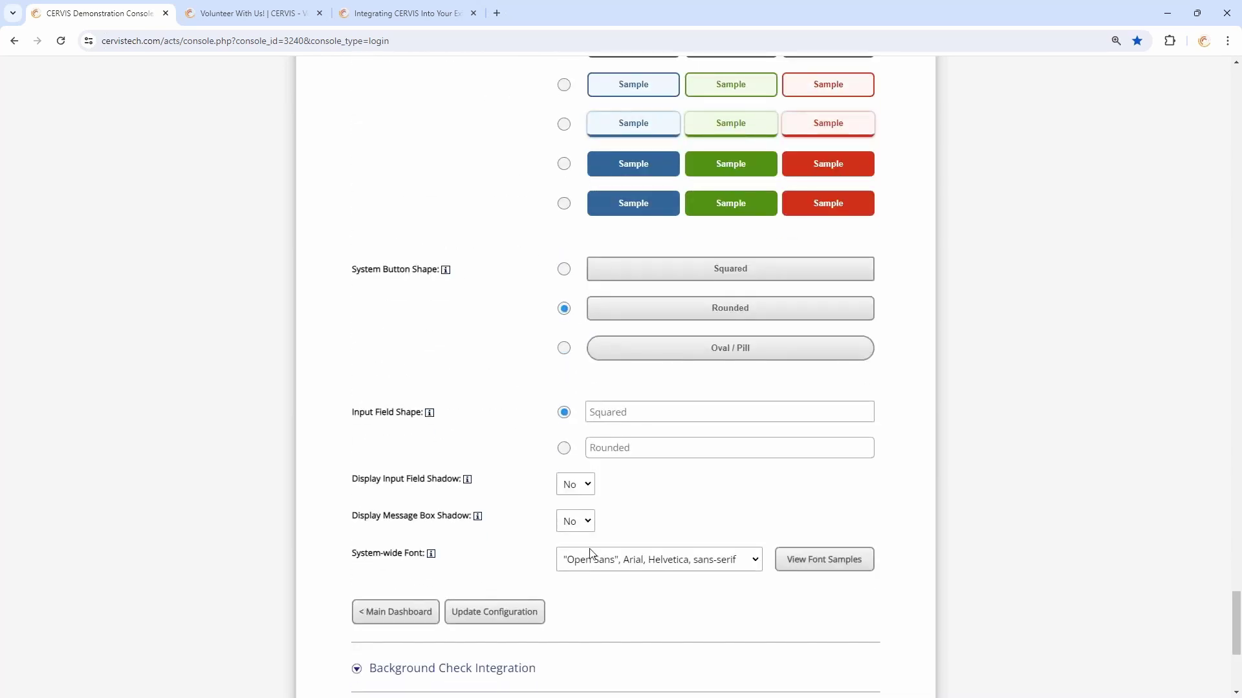
Browse the System-wide Font list, keeping Open Sans, then return to the Main Dashboard
left_click(667, 567)
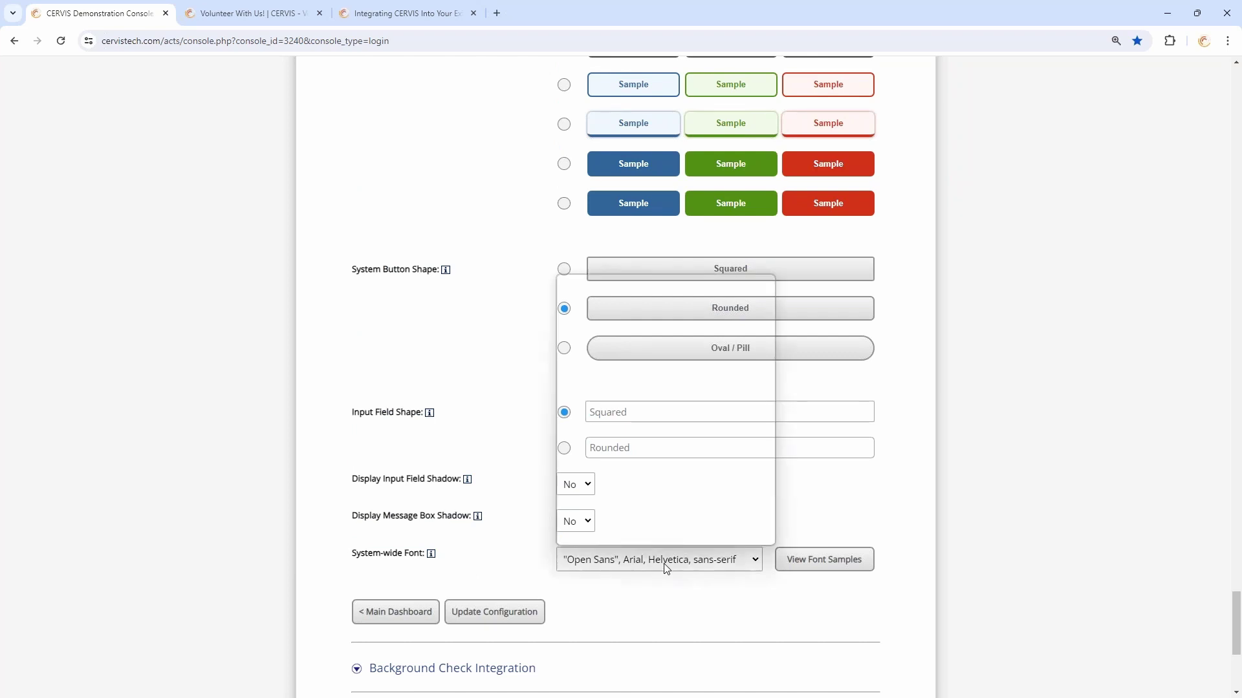
left_click(535, 571)
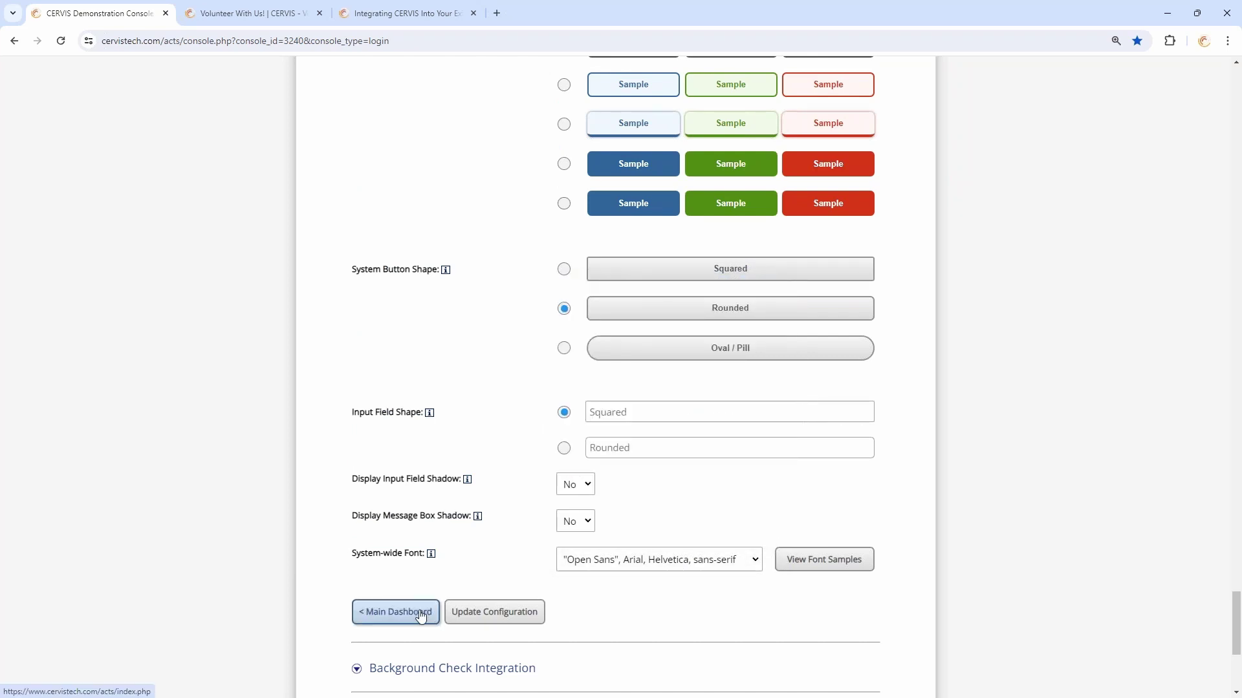
left_click(627, 562)
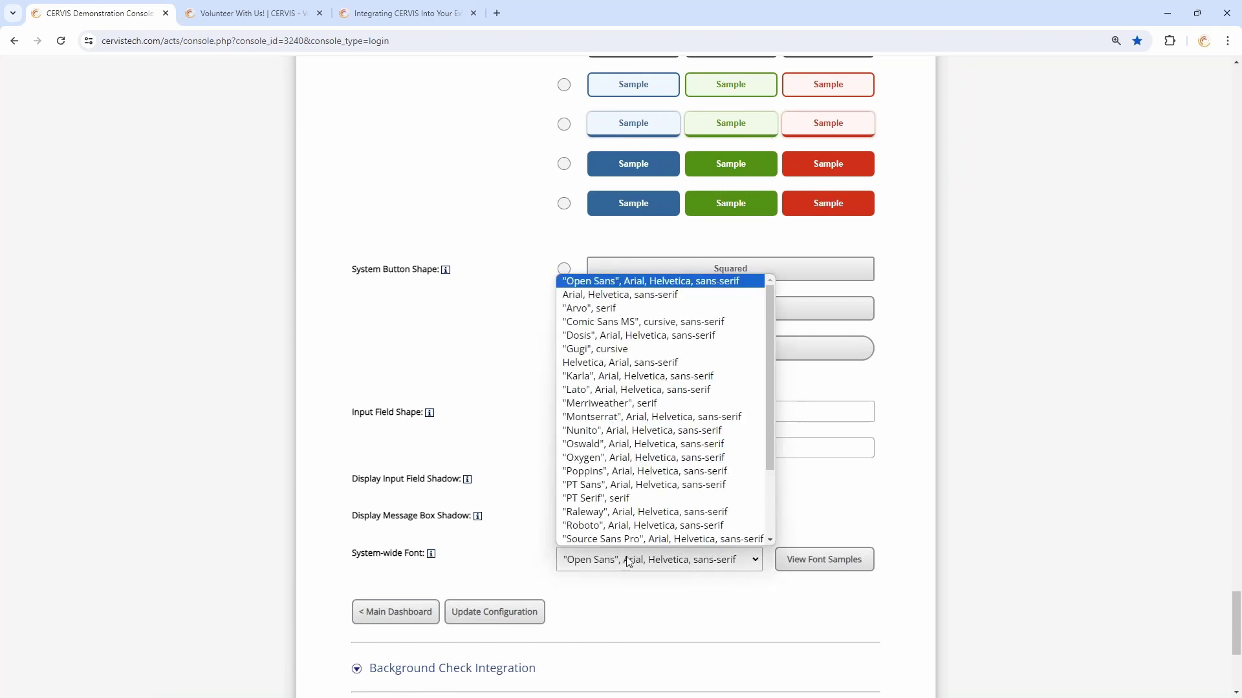
left_click_drag(770, 398, 773, 476)
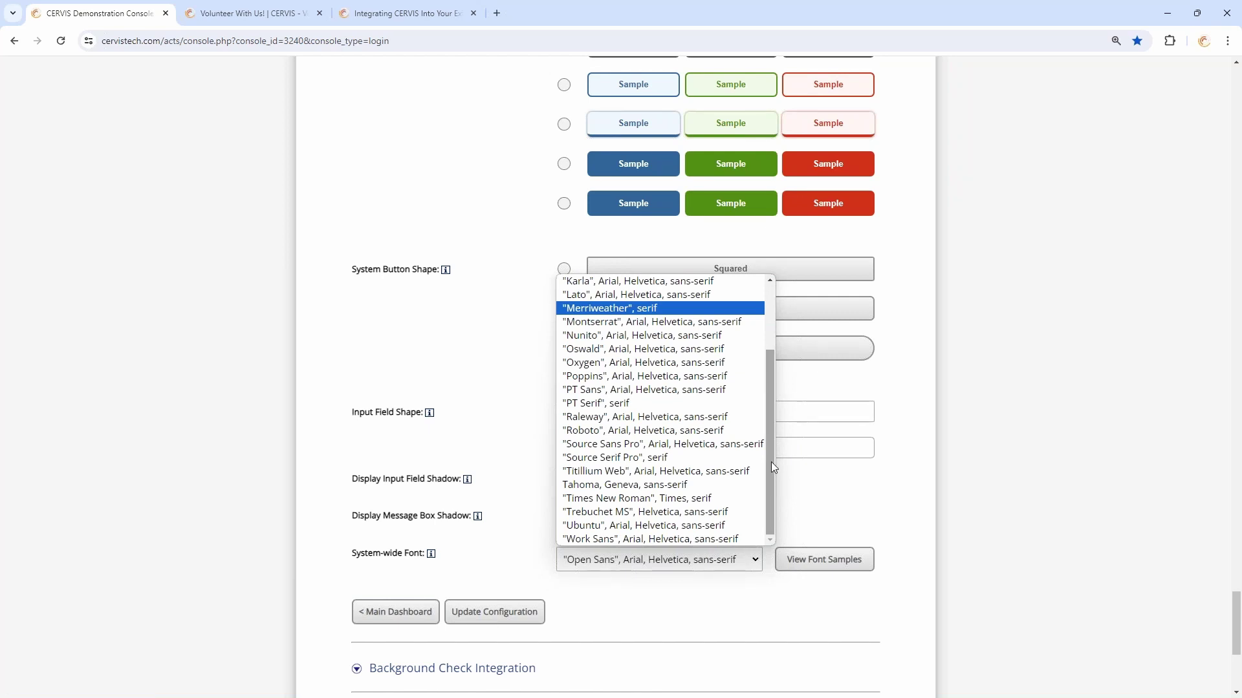
left_click_drag(771, 462, 771, 398)
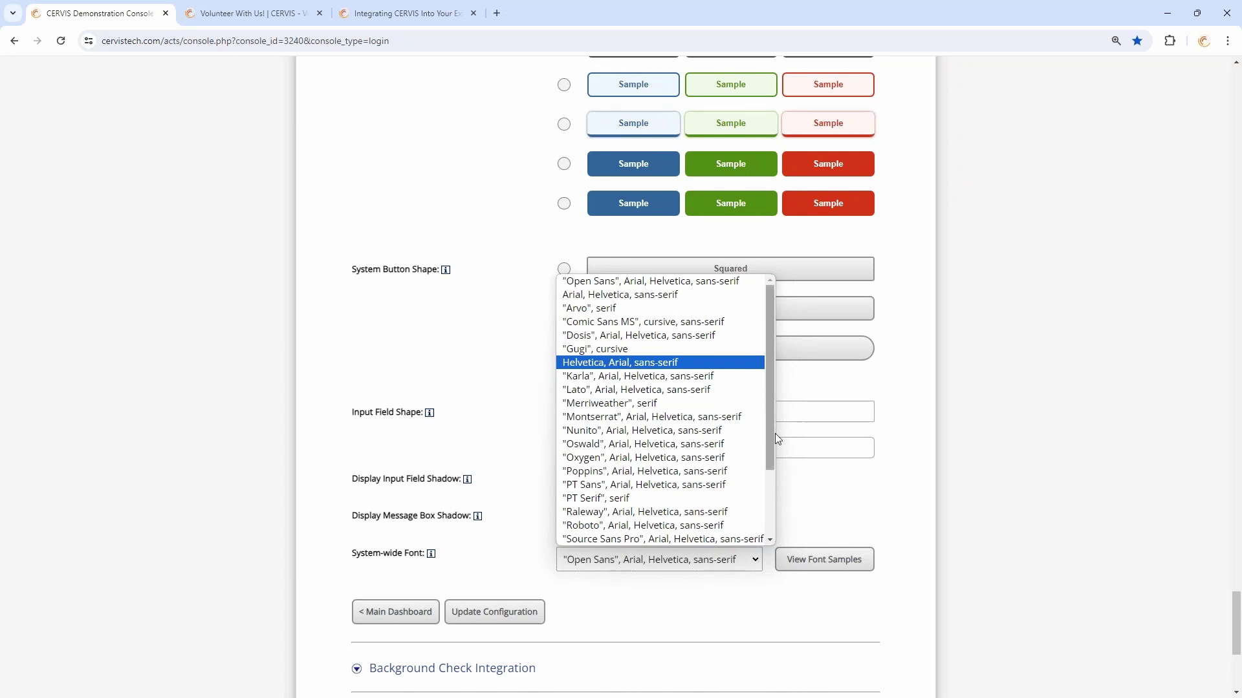
left_click_drag(776, 439, 798, 502)
left_click(533, 544)
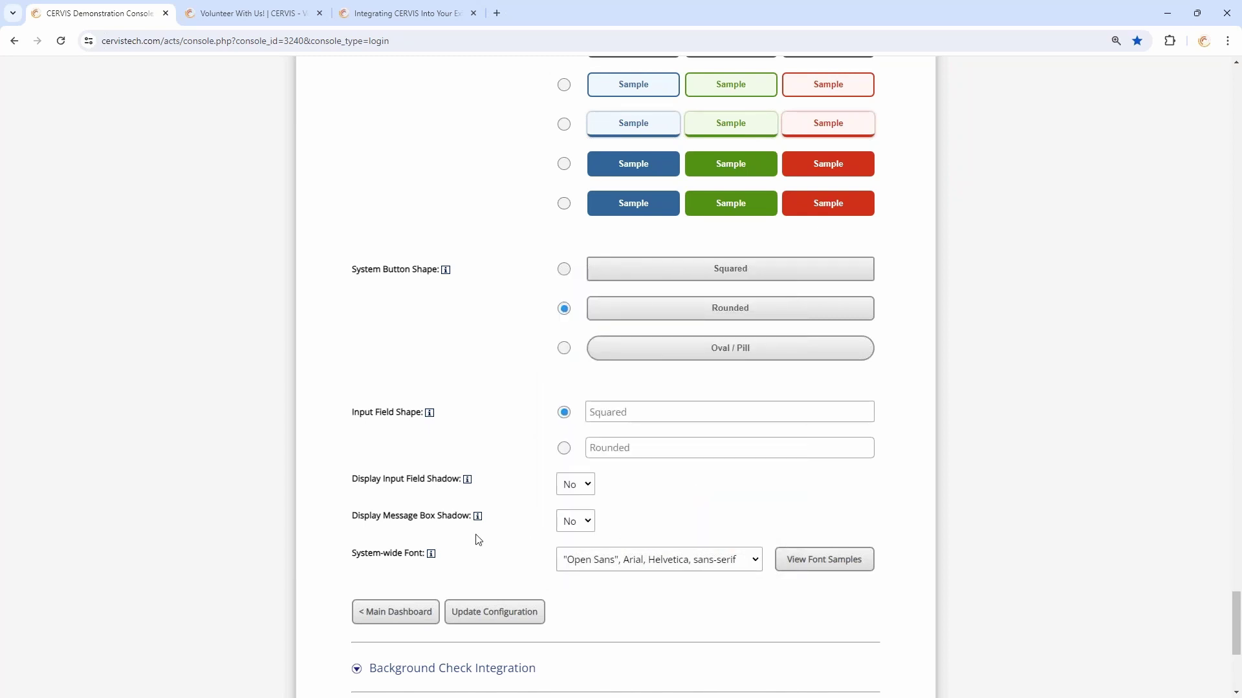
left_click(403, 611)
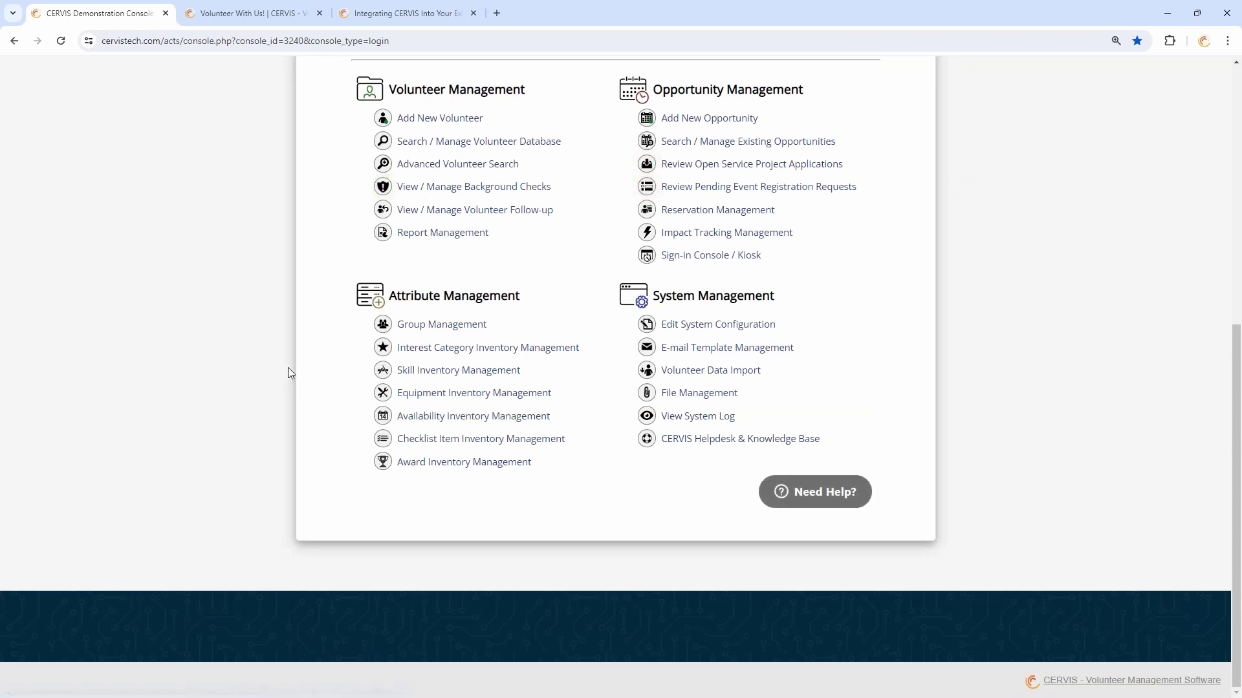
scroll(1061, 311, "up", 7)
Log out of the admin console and switch to the embedded volunteer page
left_click(865, 253)
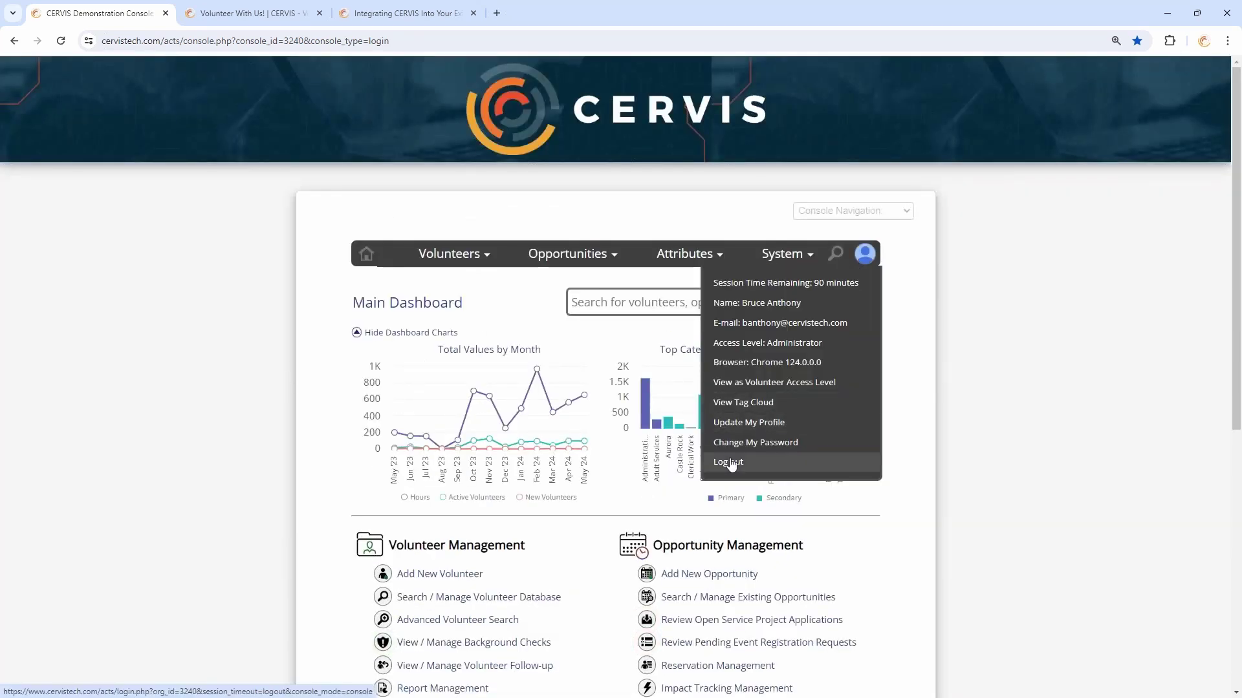
left_click(730, 464)
left_click(246, 13)
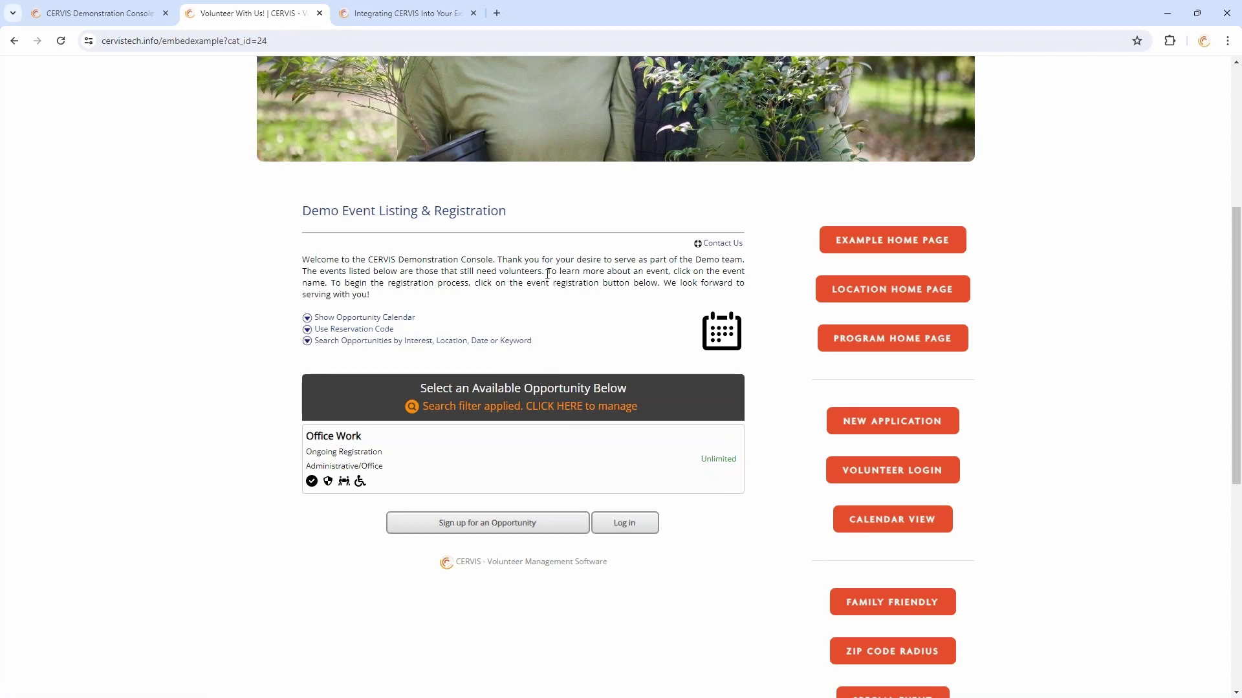
Clear the Monument interest filter, browse the listing, then preview New Application and Volunteer Login
left_click(614, 409)
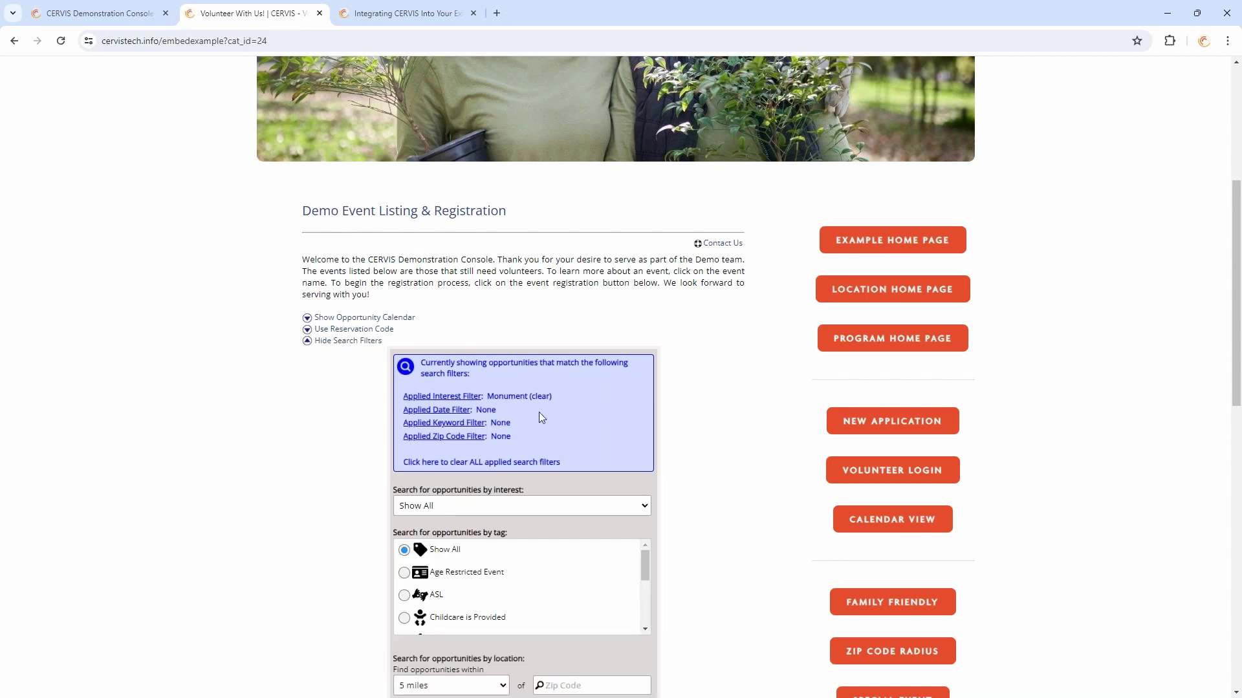
left_click(537, 397)
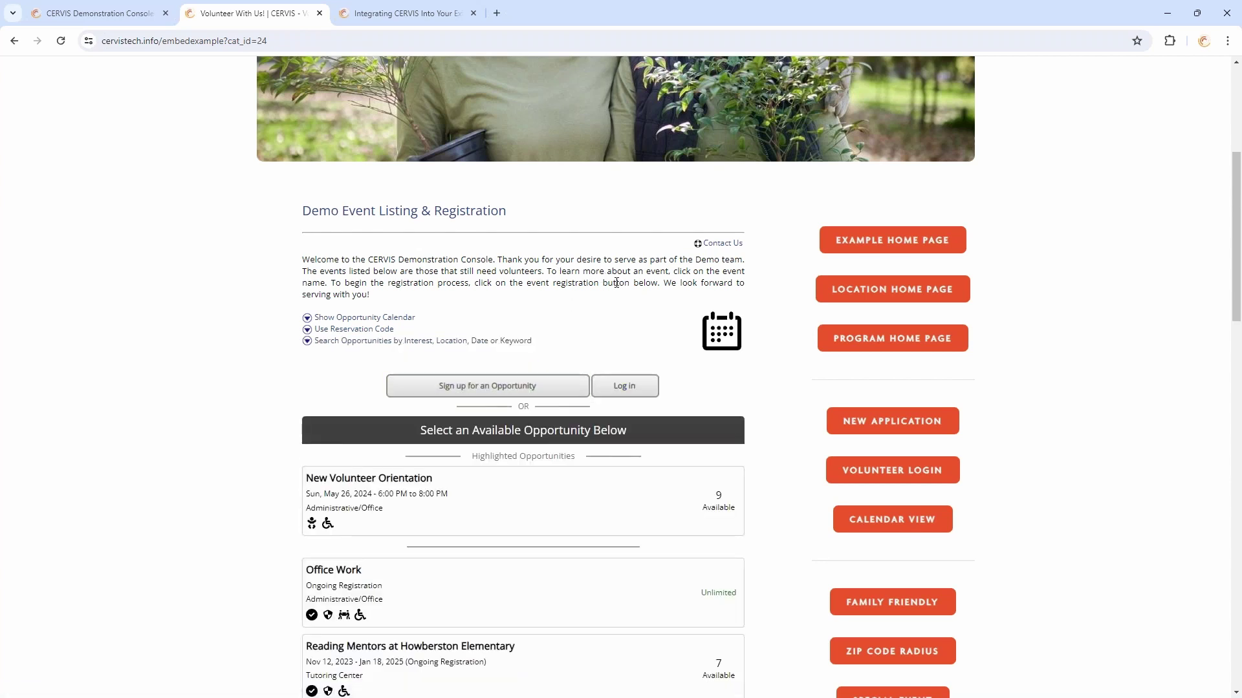
scroll(580, 182, "down", 2)
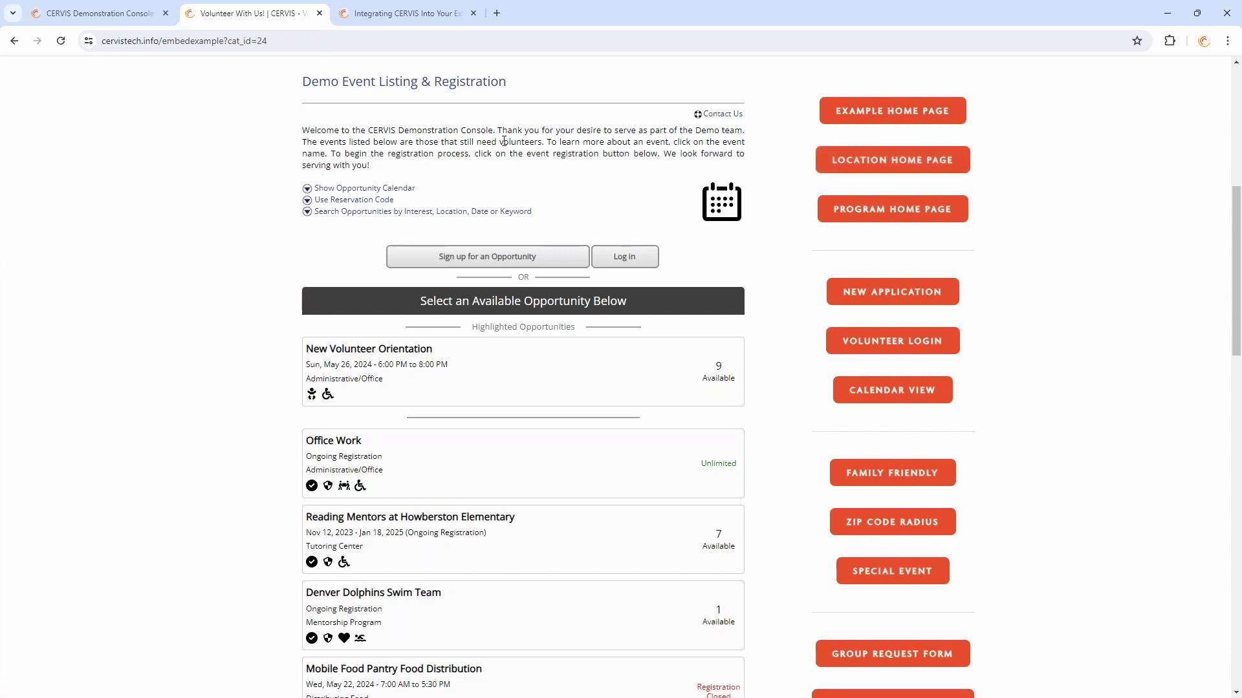
scroll(618, 180, "down", 4)
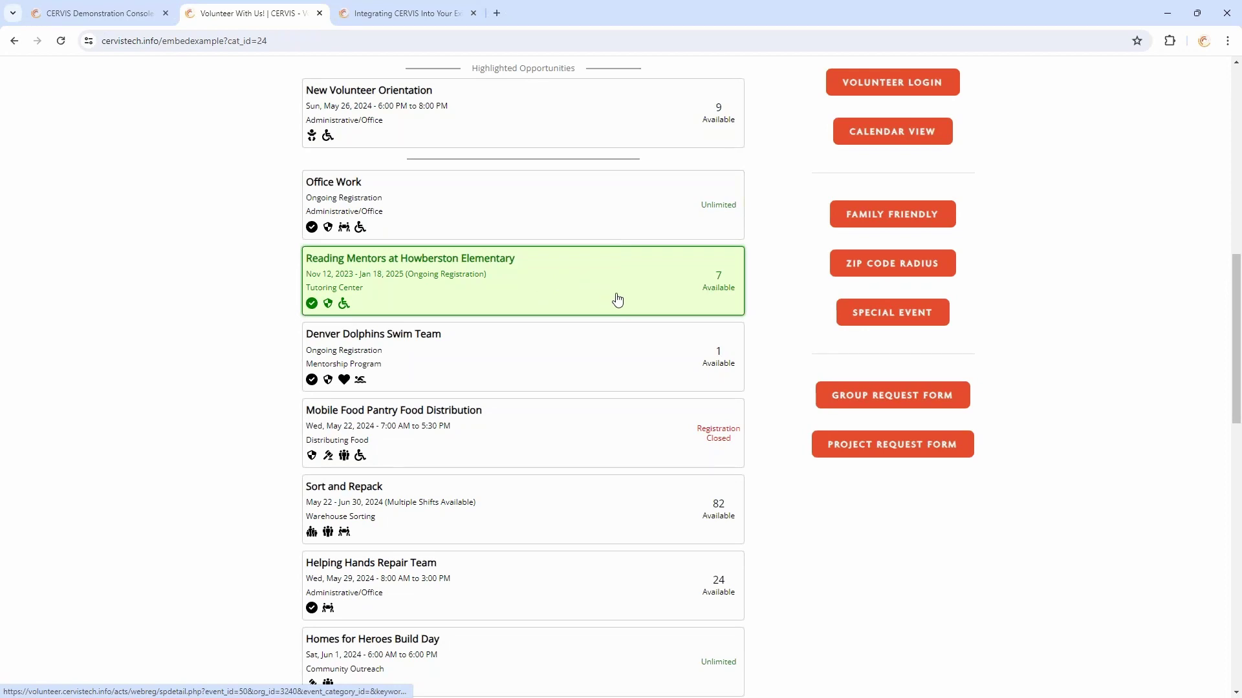
scroll(618, 299, "up", 5)
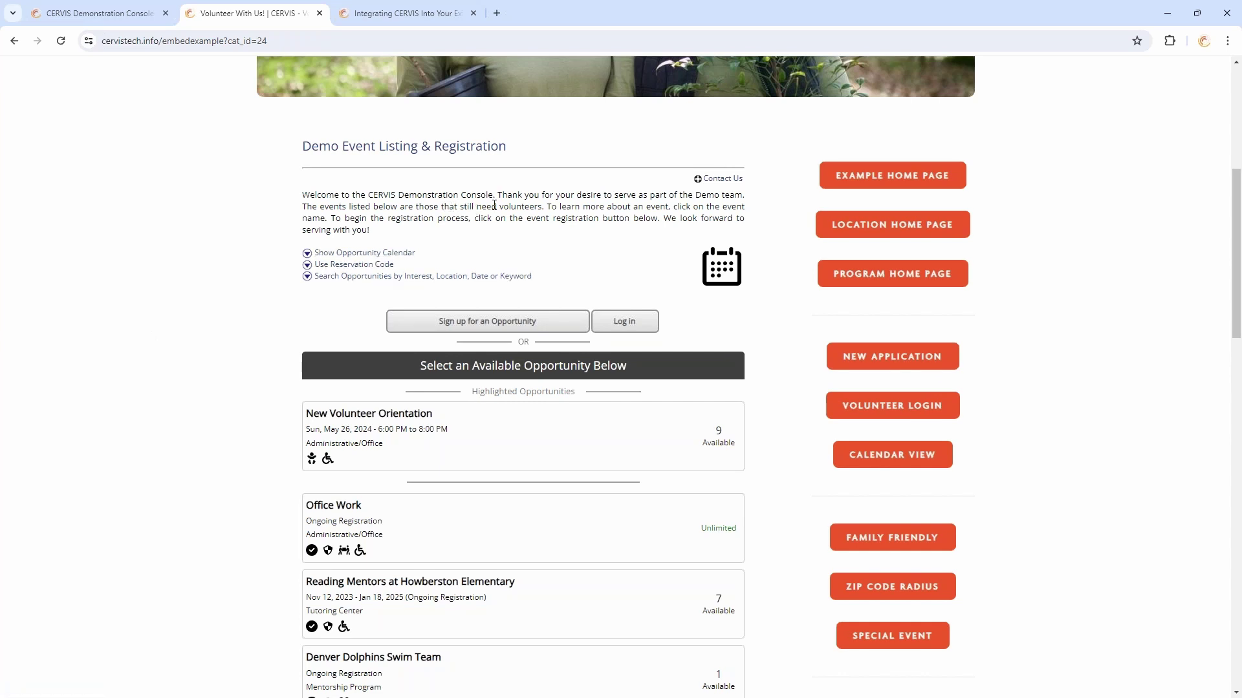
scroll(495, 205, "down", 2)
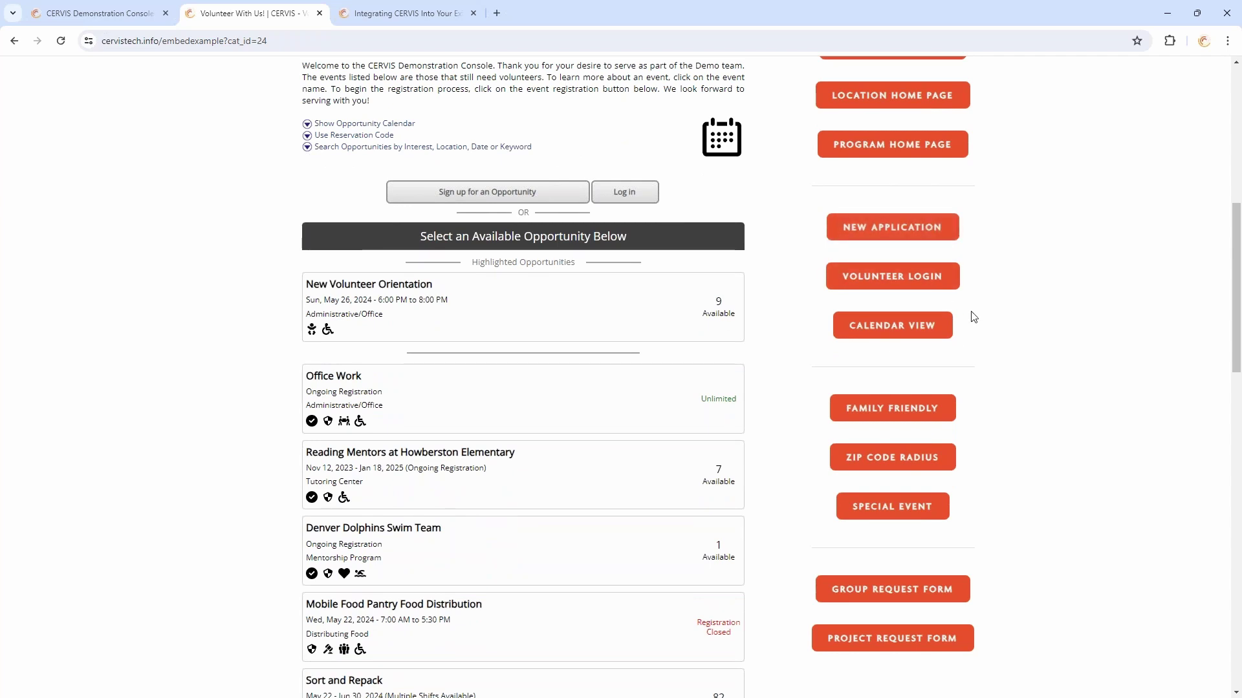
scroll(1014, 279, "up", 2)
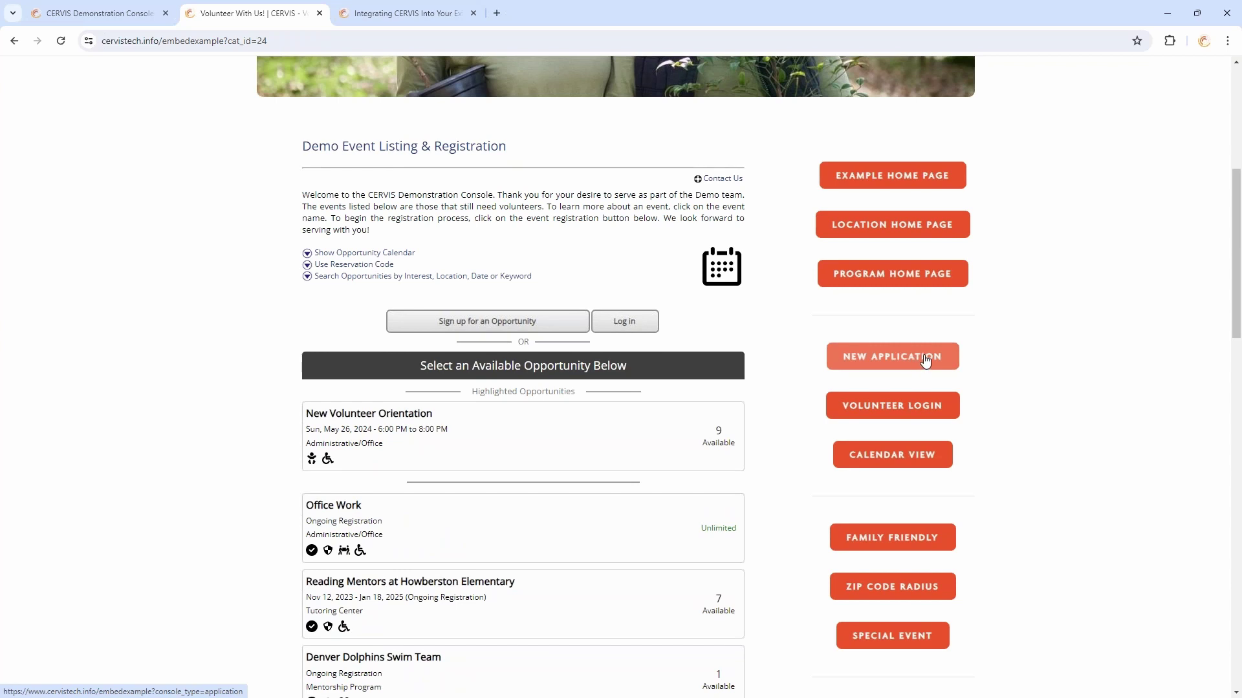
left_click(925, 360)
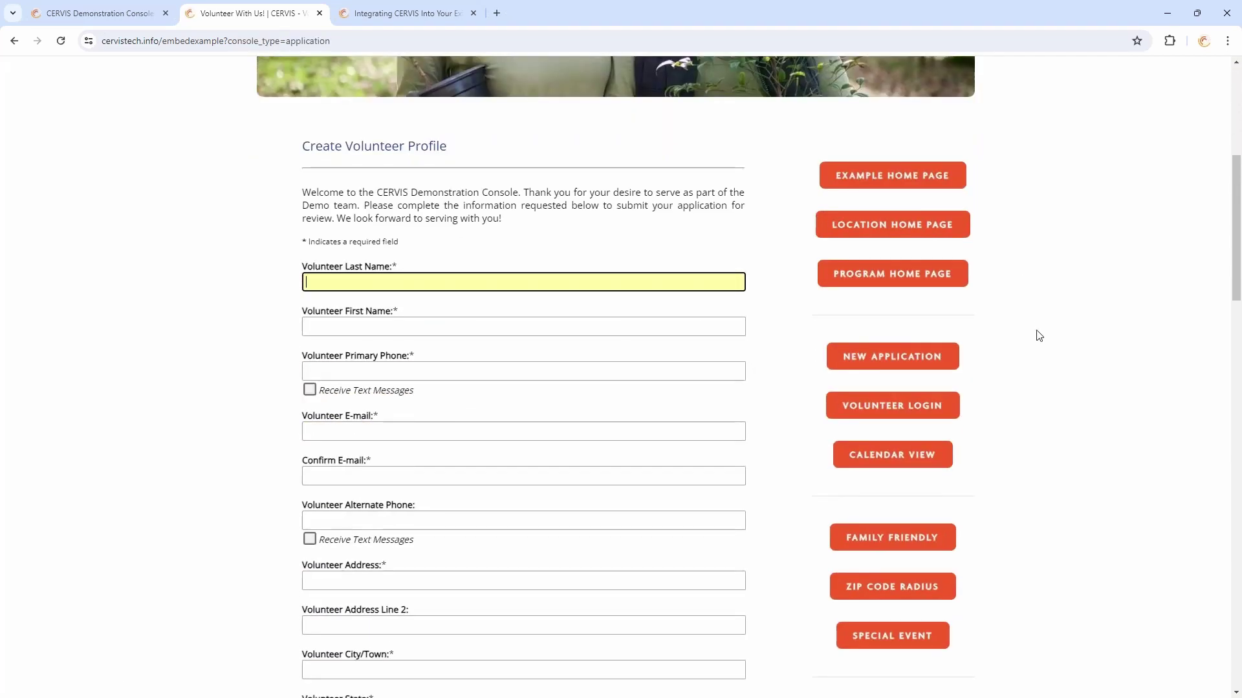
left_click(887, 410)
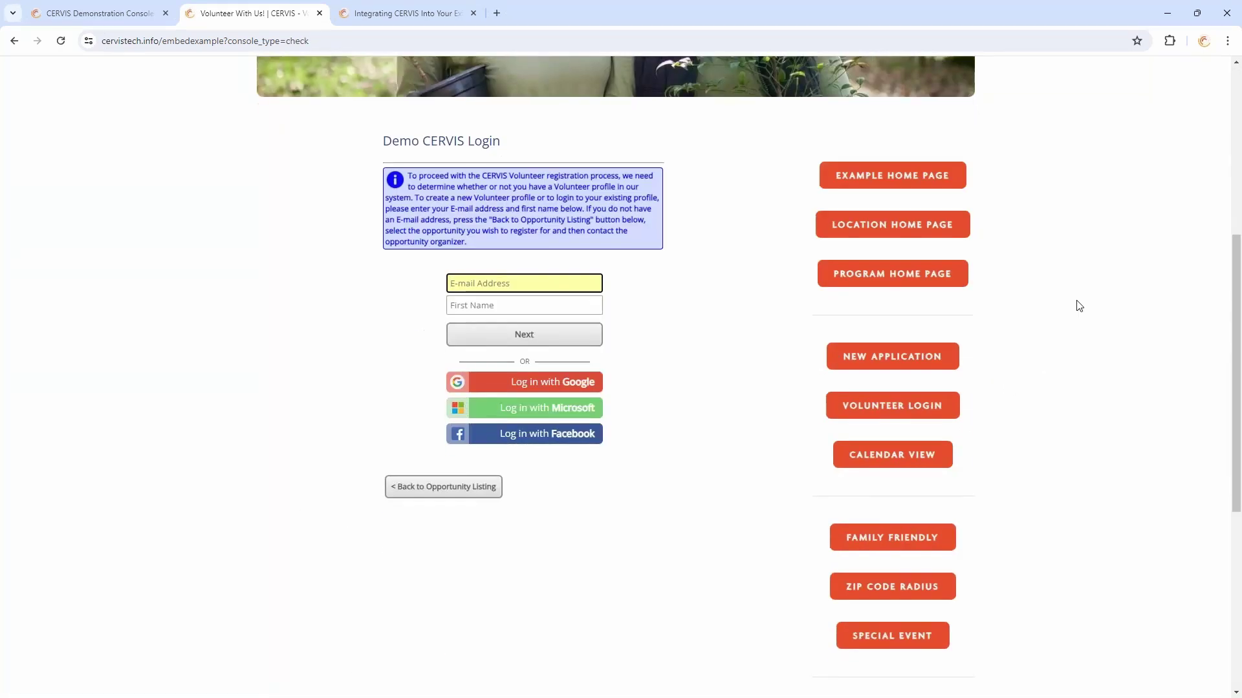
Open the Calendar View to browse opportunities by date
left_click(916, 458)
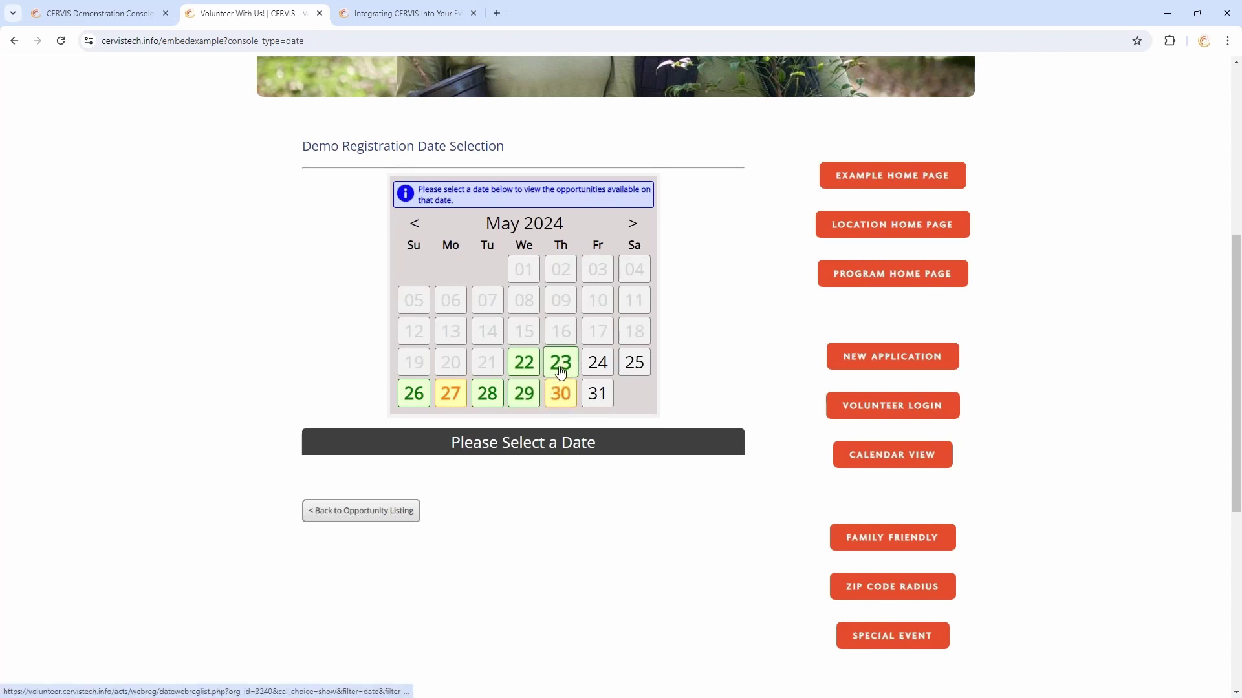
left_click(524, 396)
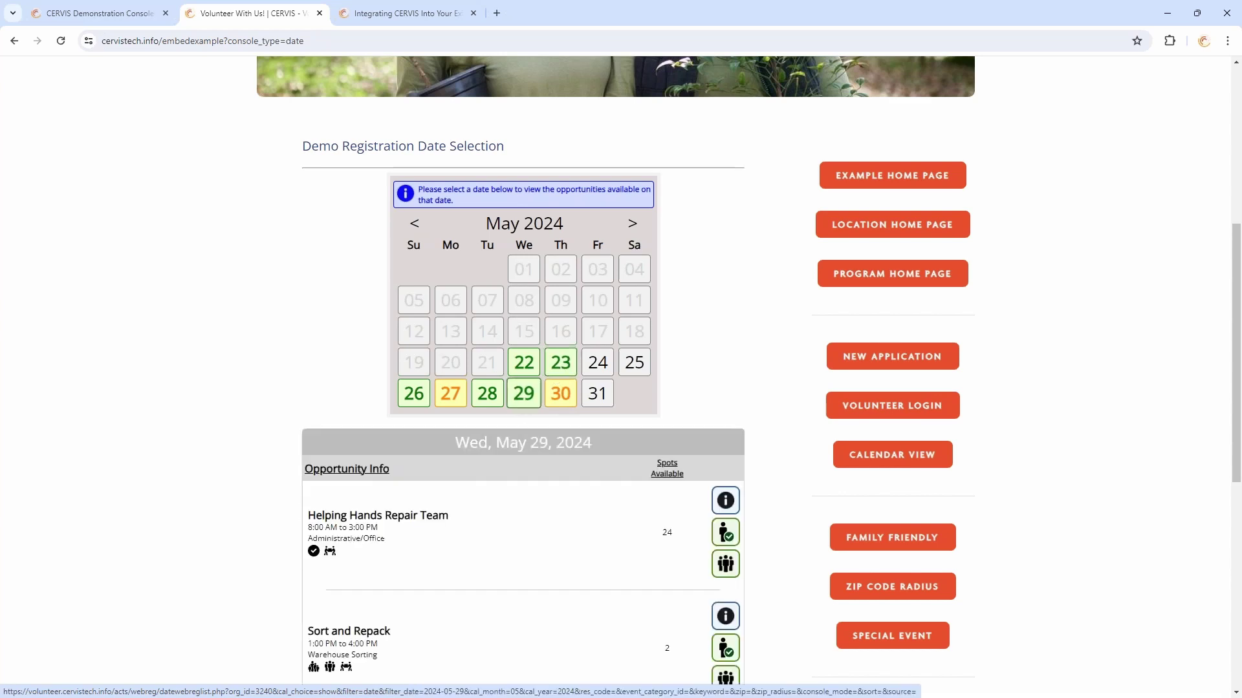
scroll(757, 301, "down", 5)
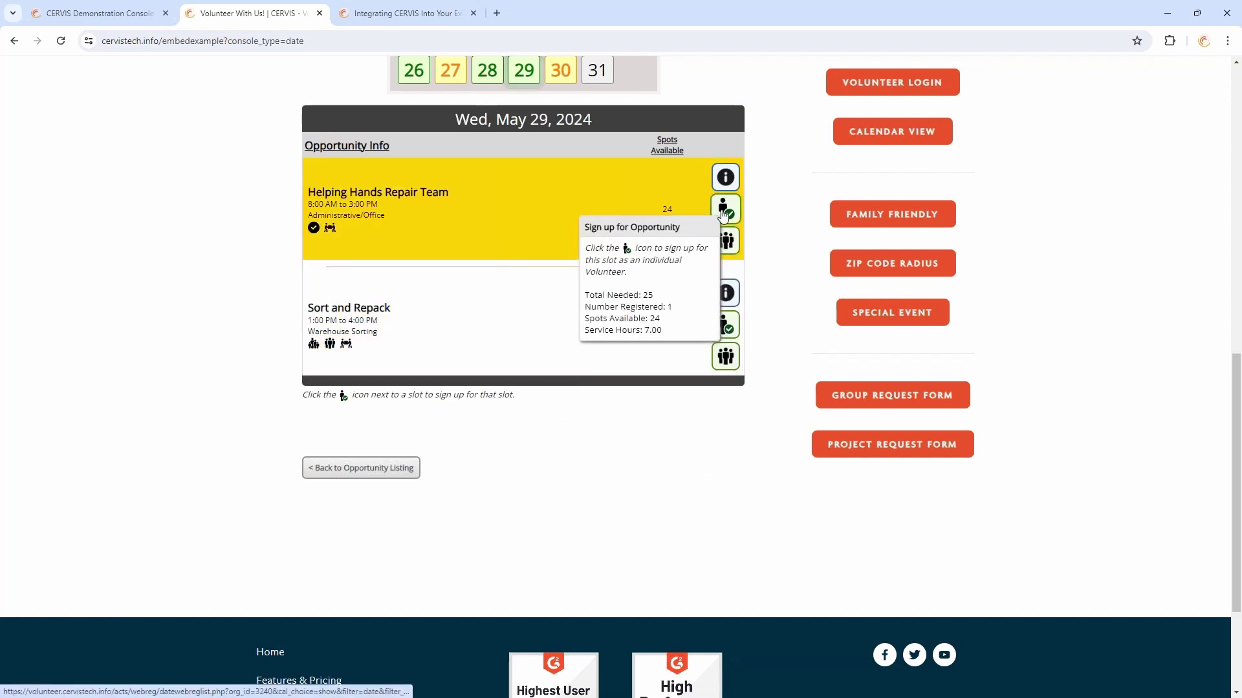
scroll(790, 273, "up", 4)
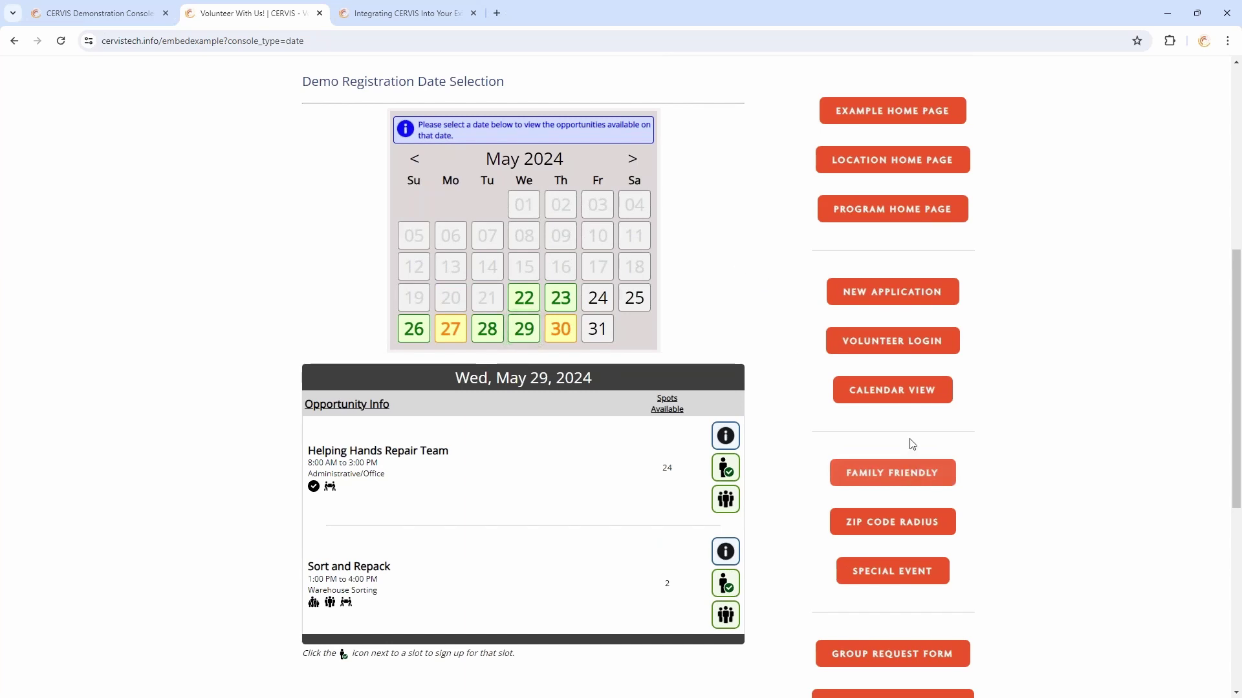
left_click(893, 390)
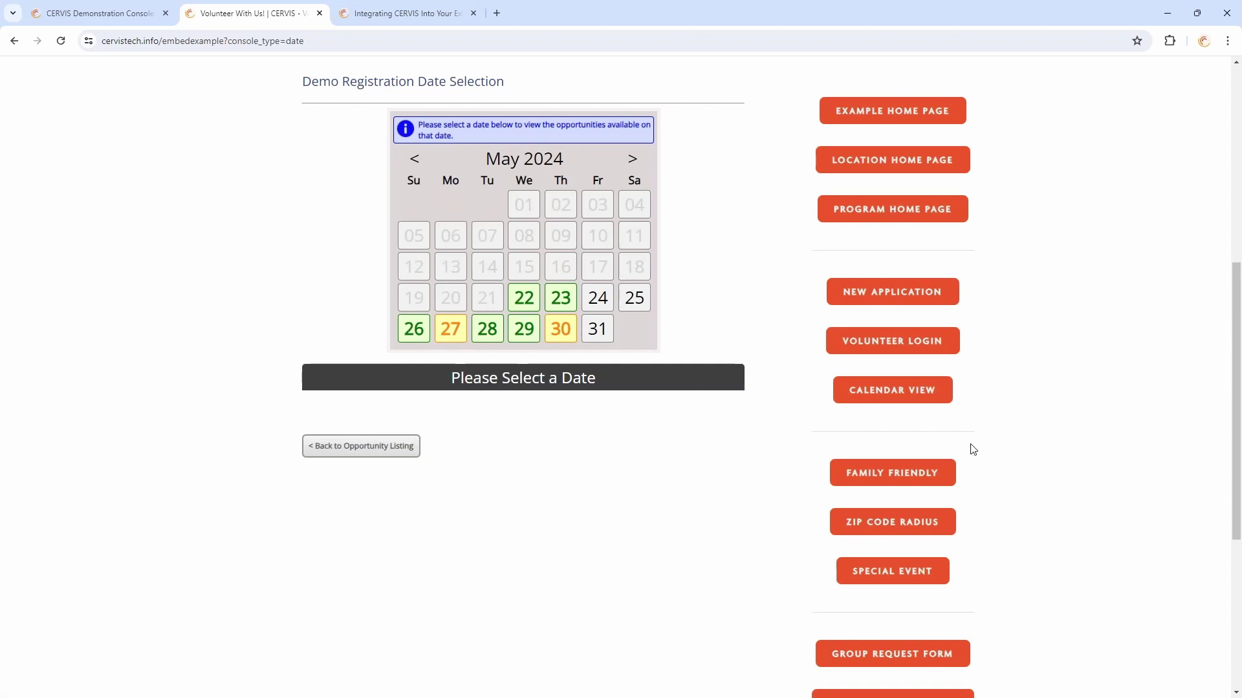
scroll(974, 449, "down", 2)
scroll(979, 377, "up", 2)
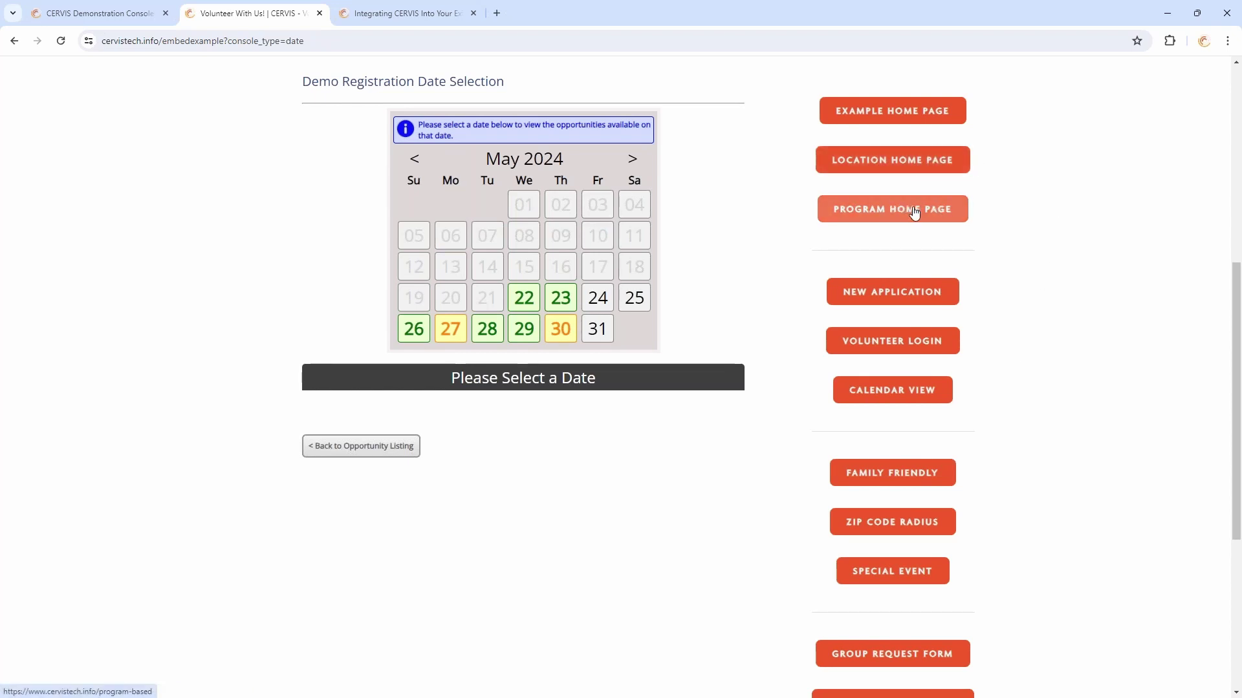
Apply the Family Friendly filter, showing four opportunities from Sort and Repack to Zoo Wings Over Water
left_click(908, 483)
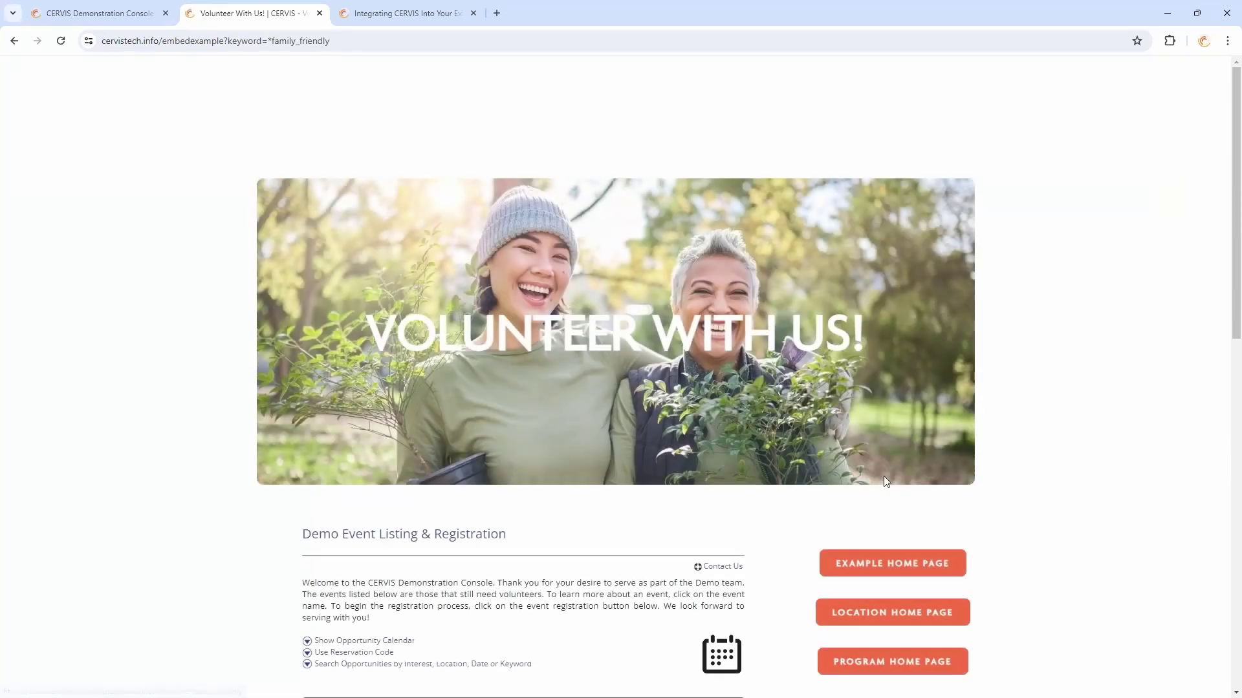
scroll(883, 476, "down", 5)
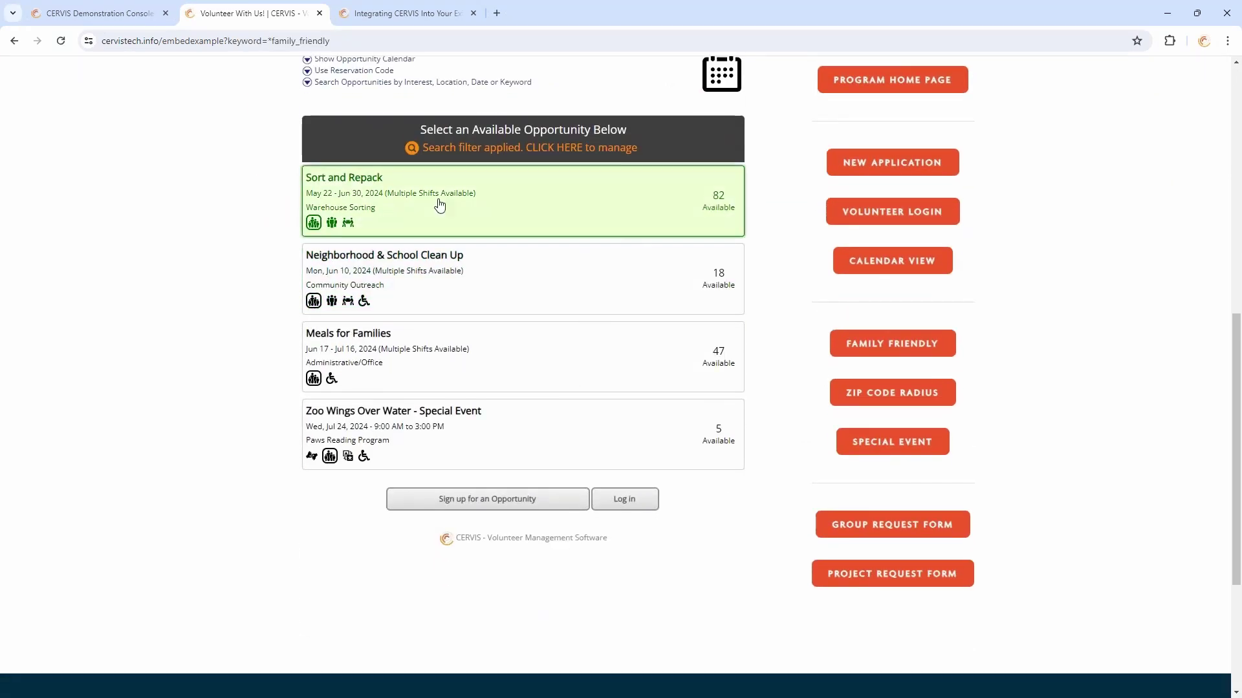
mouse_move(314, 224)
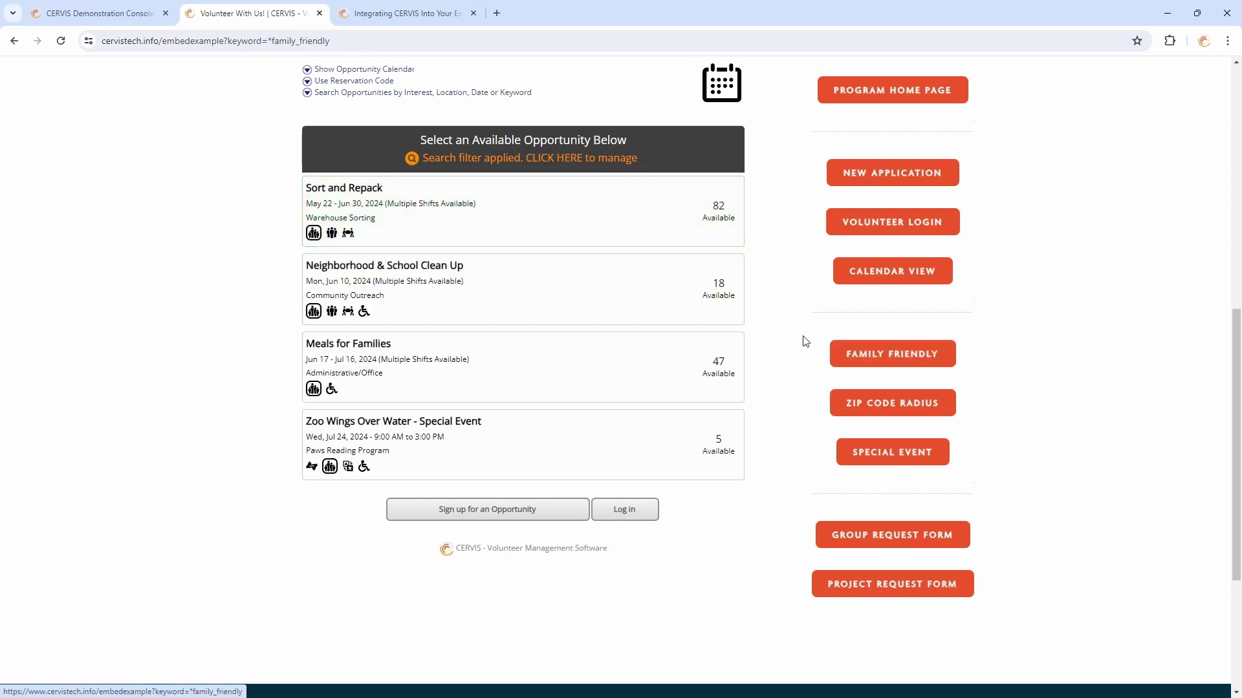
scroll(808, 388, "up", 2)
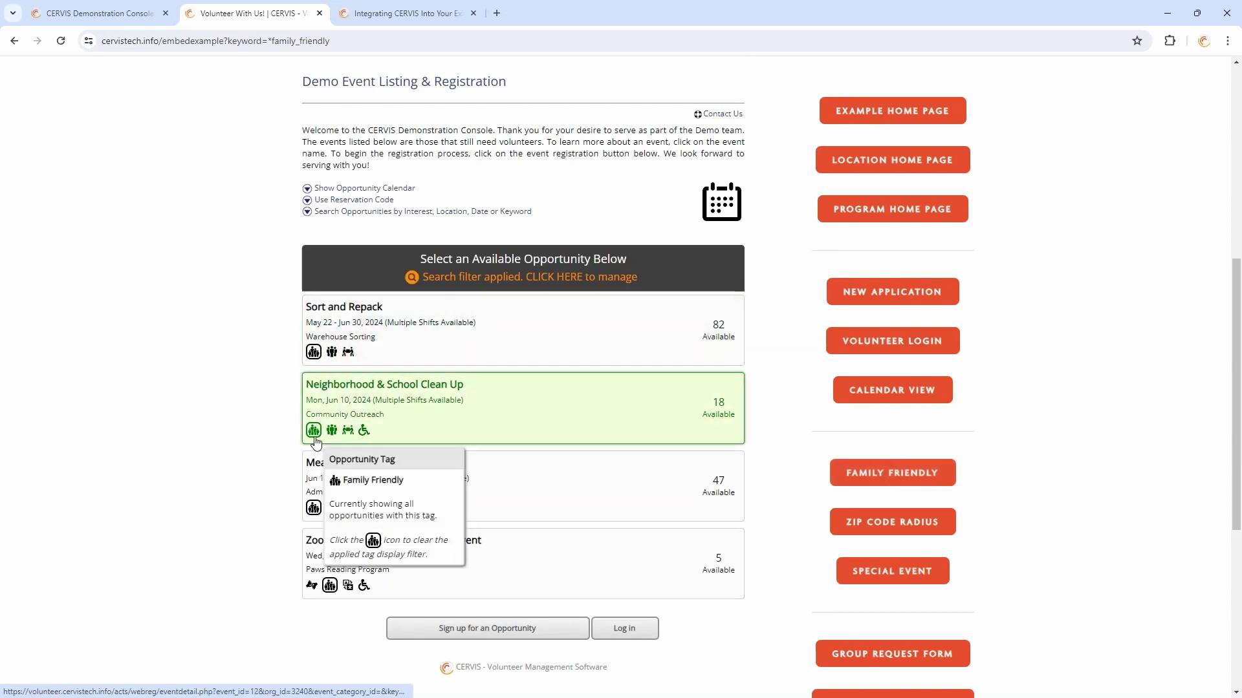
mouse_move(317, 513)
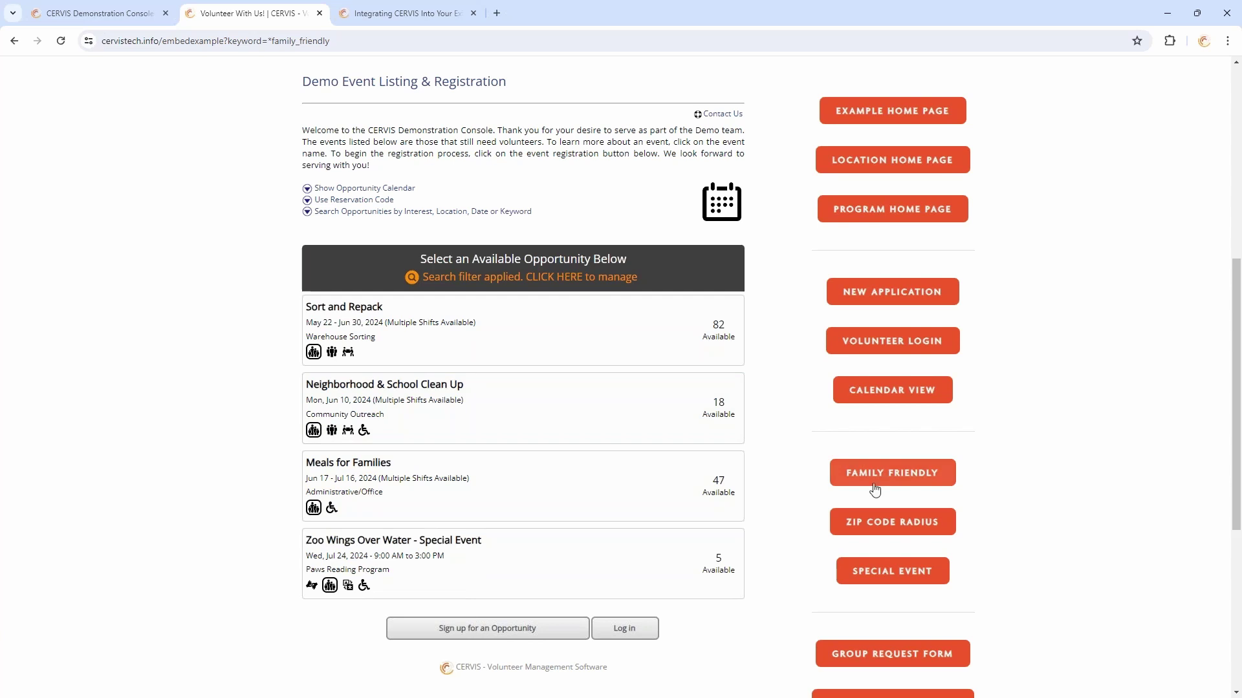
Show opportunities on the Zip Code Radius map, then pan and zoom in one level
left_click(896, 525)
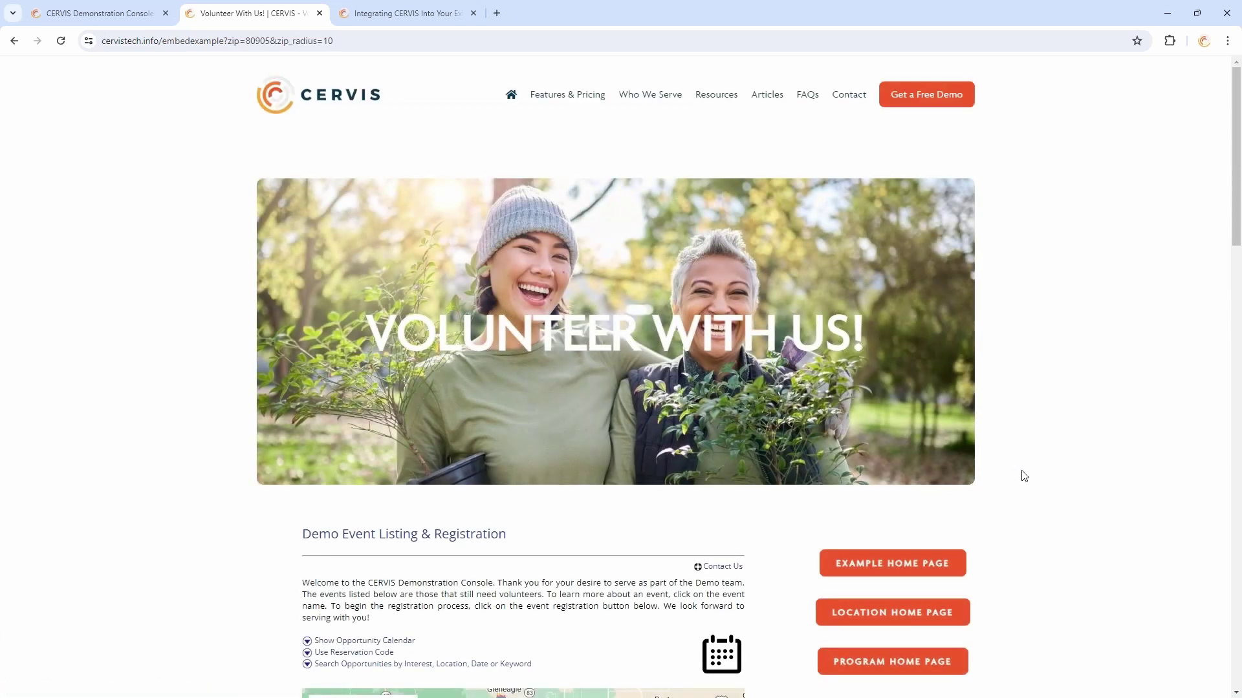
scroll(1015, 421, "down", 5)
scroll(1025, 365, "down", 2)
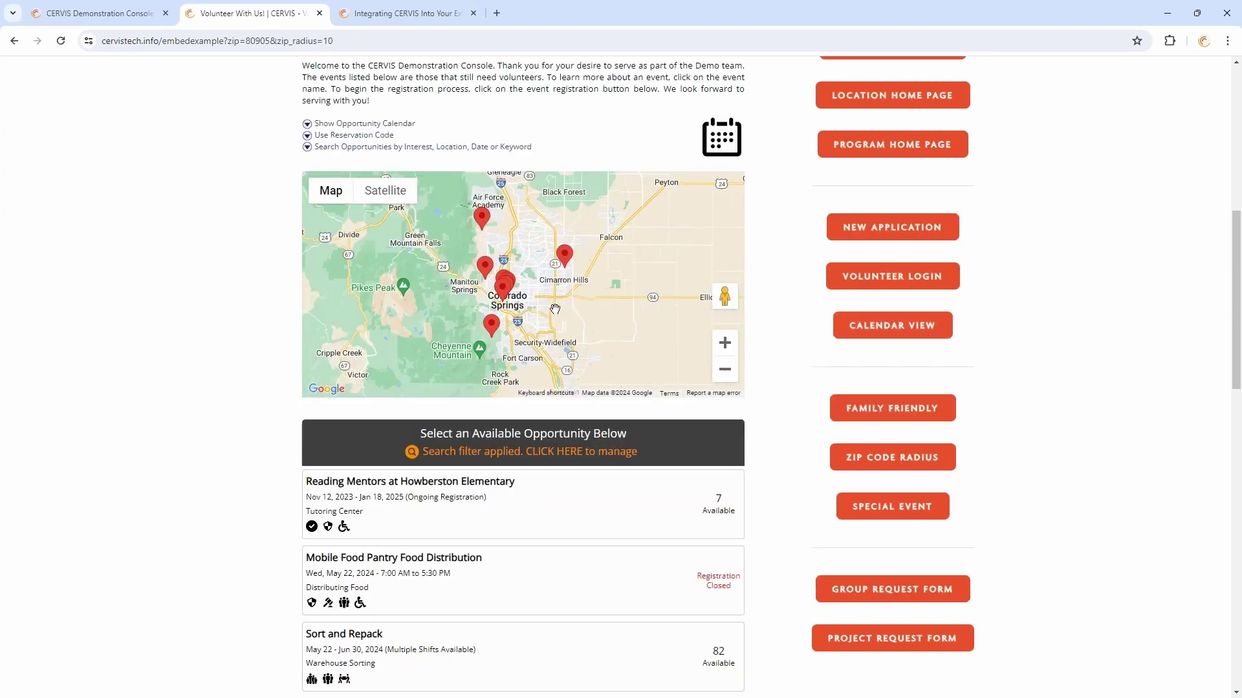
left_click_drag(539, 297, 617, 337)
left_click(727, 341)
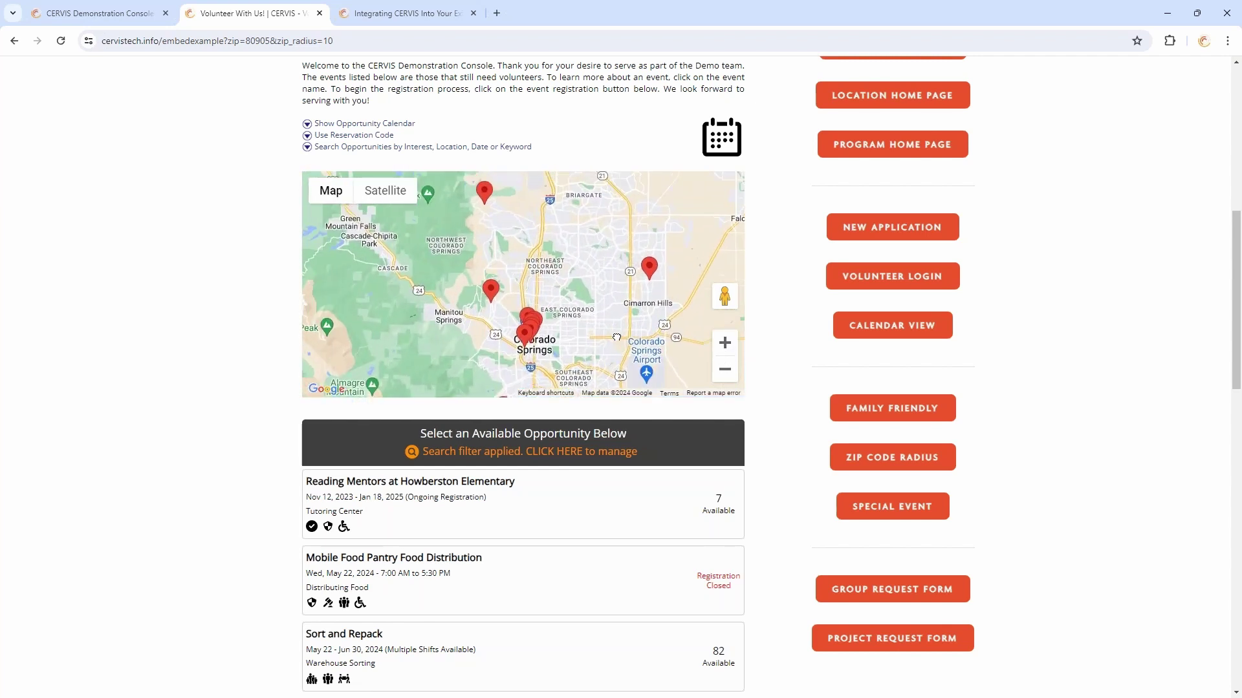
left_click_drag(492, 225, 490, 269)
Open the Meals for Families marker details, then return to listings within 10 miles of 80905
mouse_move(491, 269)
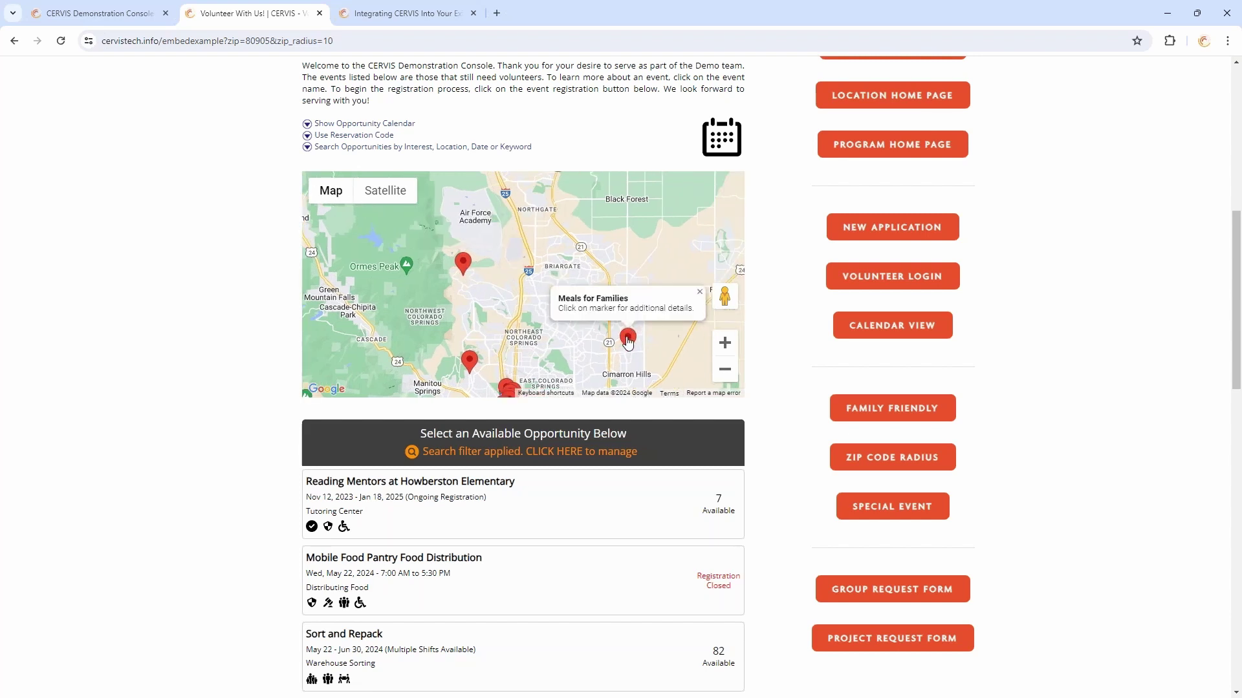
left_click(628, 342)
scroll(735, 88, "down", 5)
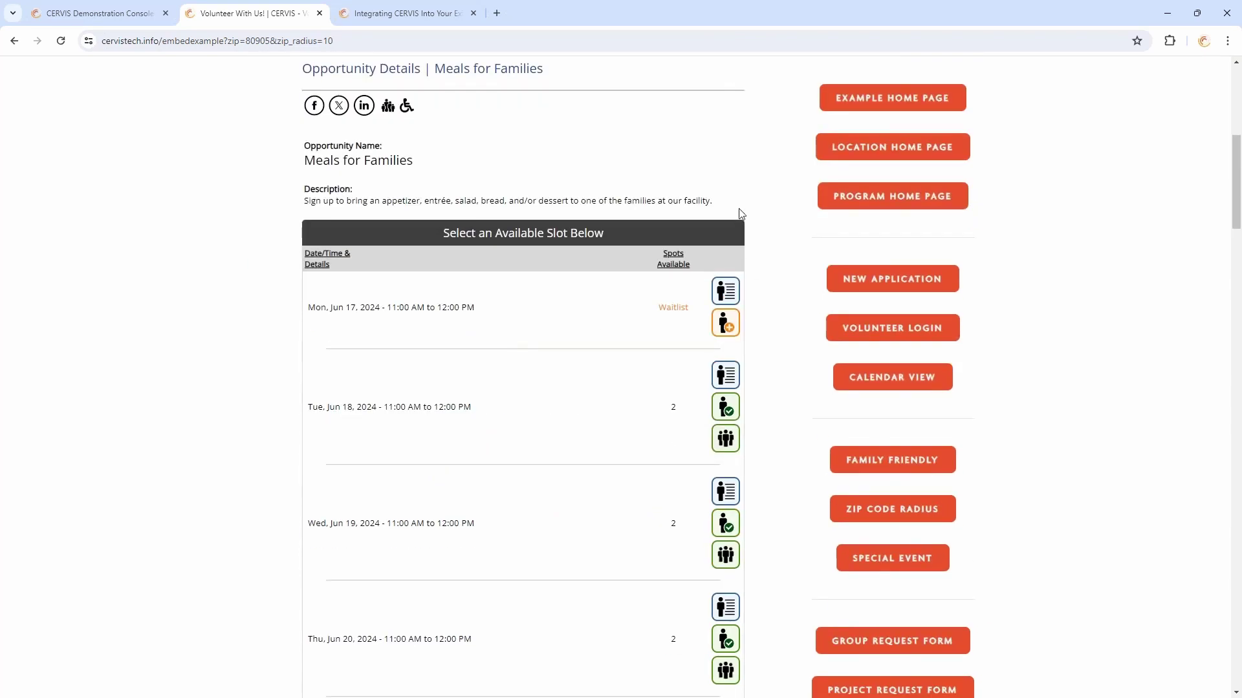
scroll(765, 260, "down", 2)
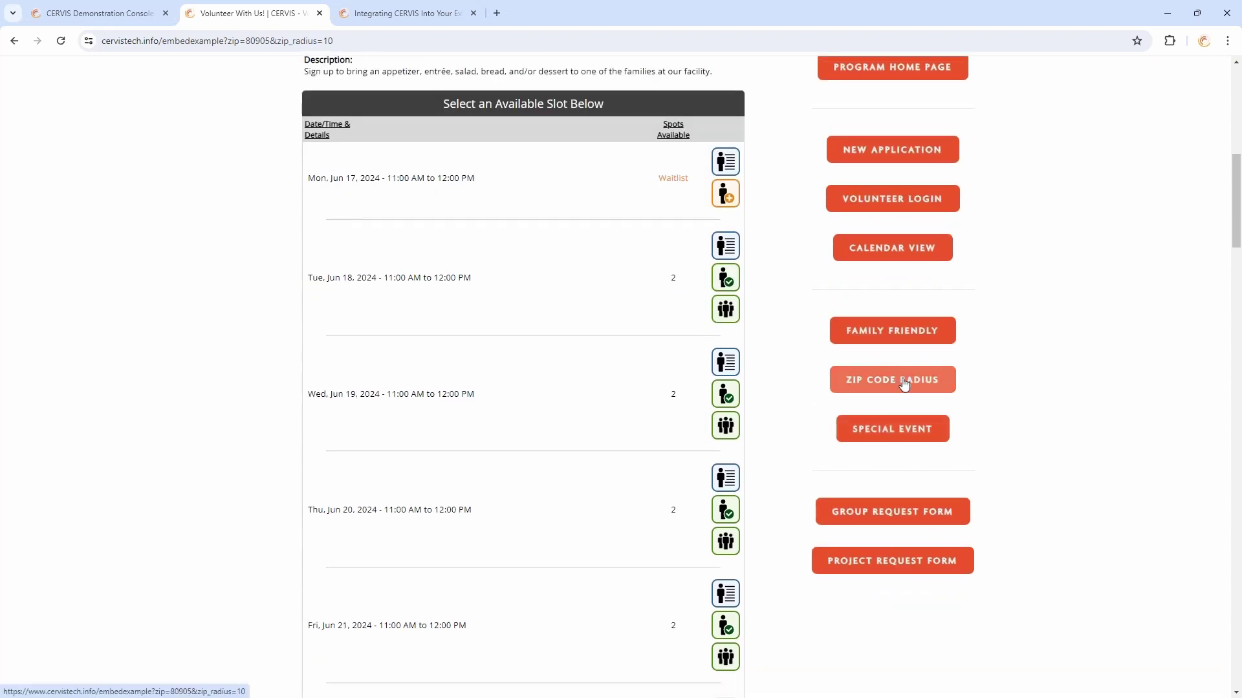
left_click(904, 382)
scroll(744, 233, "down", 8)
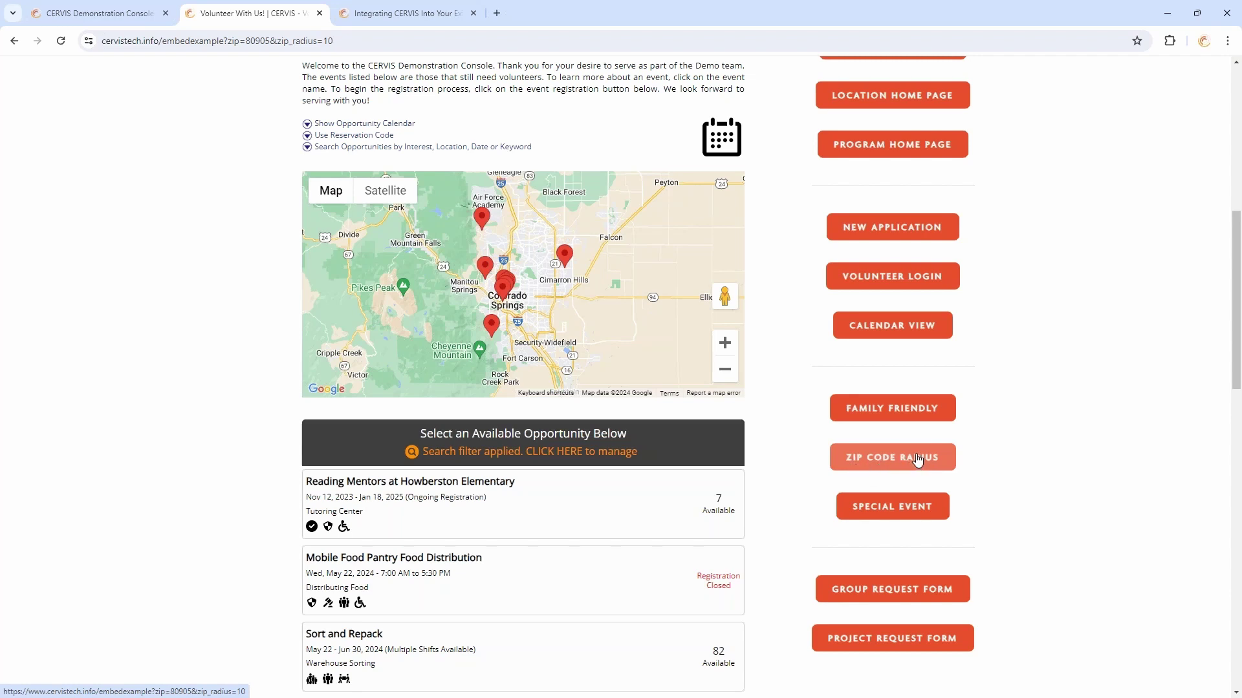
scroll(1087, 347, "up", 2)
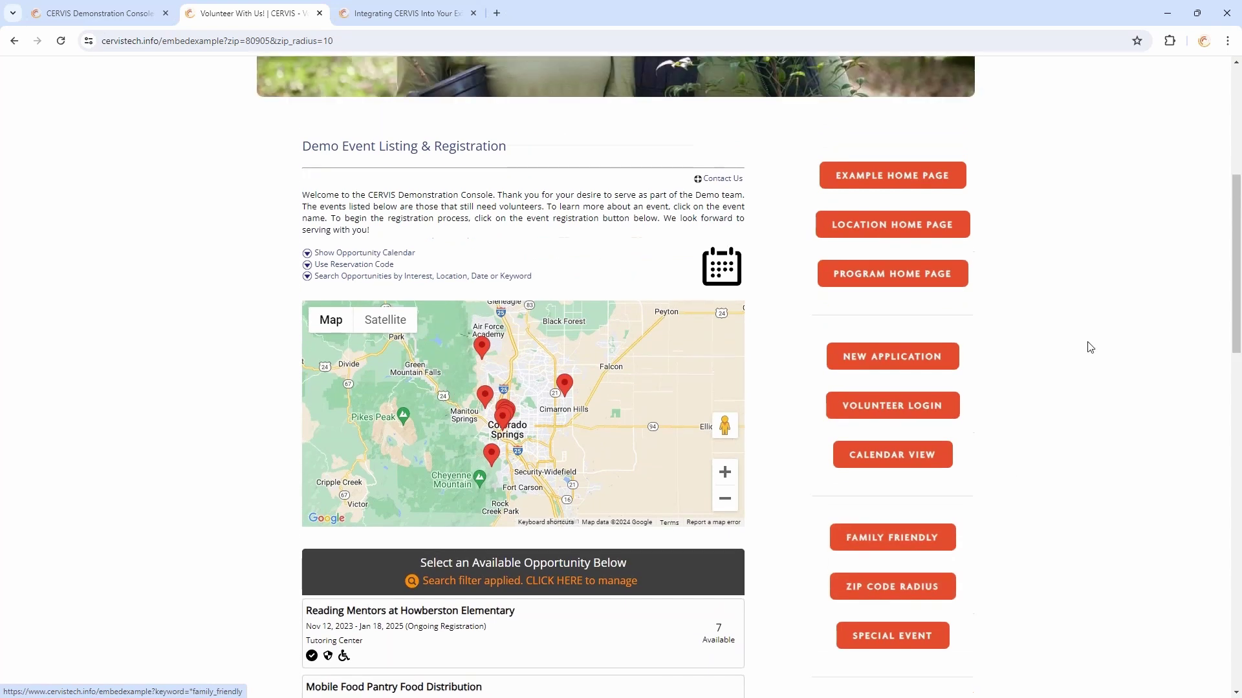
From the Location Home Page, pick the Colorado Springs image to open its listing
left_click(904, 224)
scroll(568, 369, "down", 6)
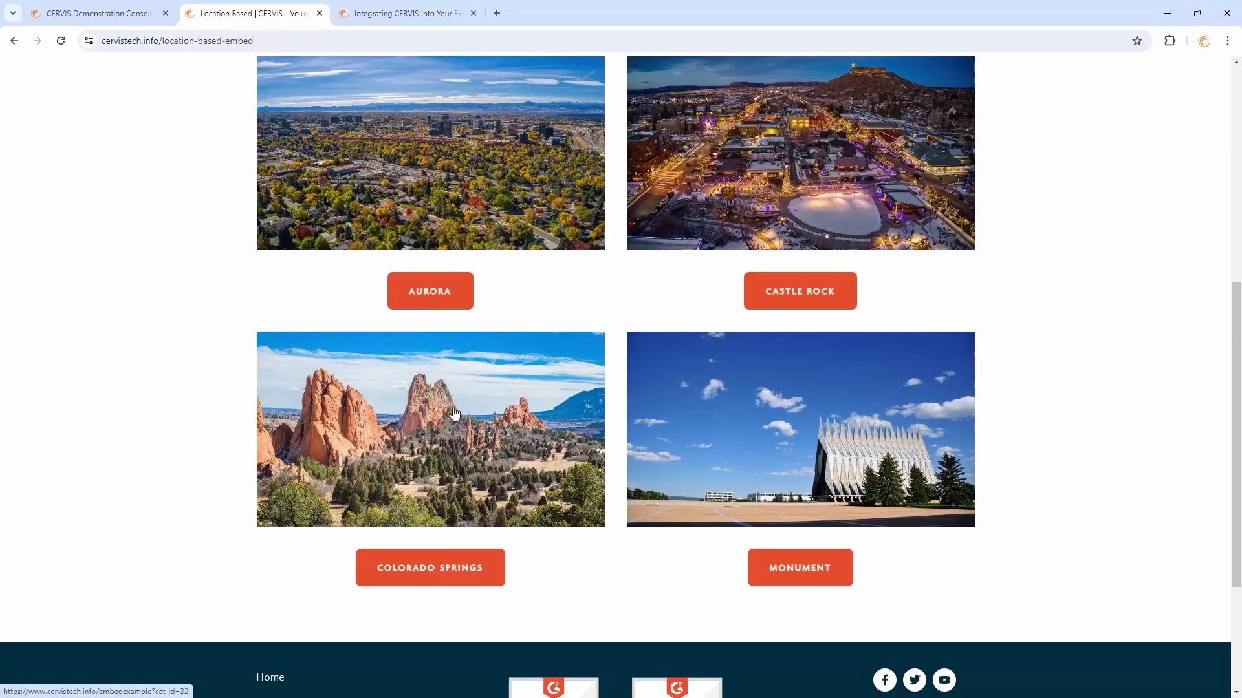
left_click(502, 472)
scroll(846, 412, "down", 9)
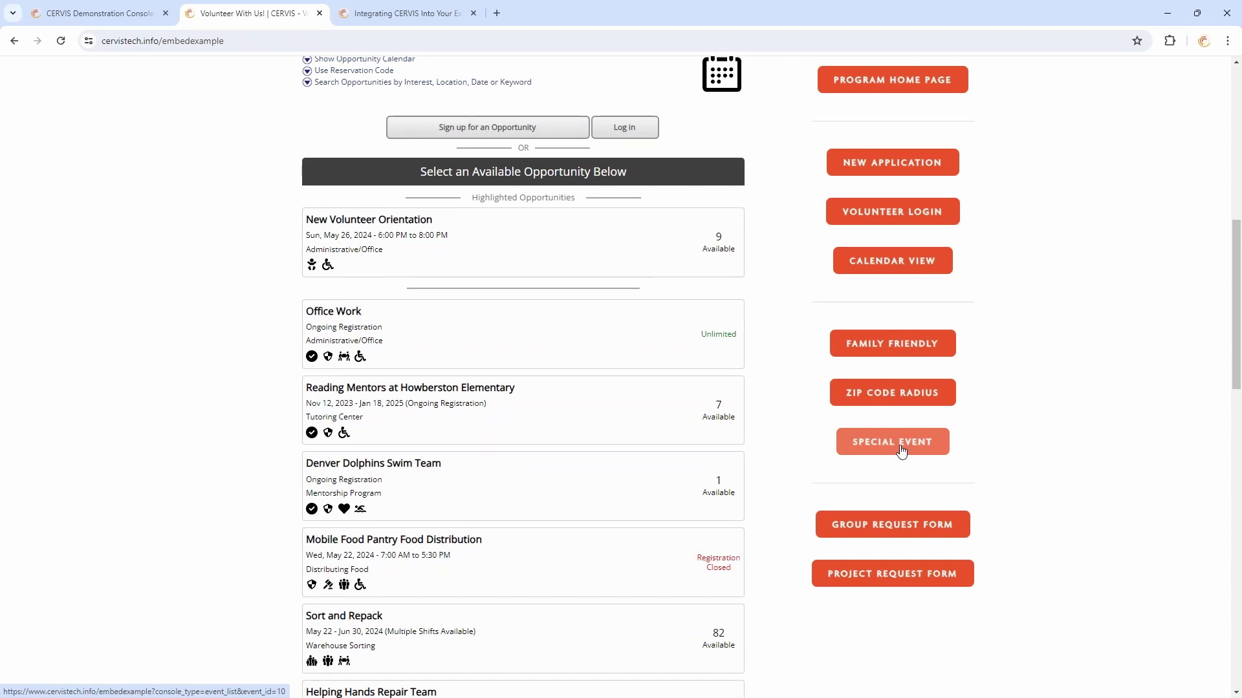
Scroll through the Zoo Wings Over Water event details, then go back to the Demo Event Listing
left_click(901, 451)
scroll(715, 313, "down", 5)
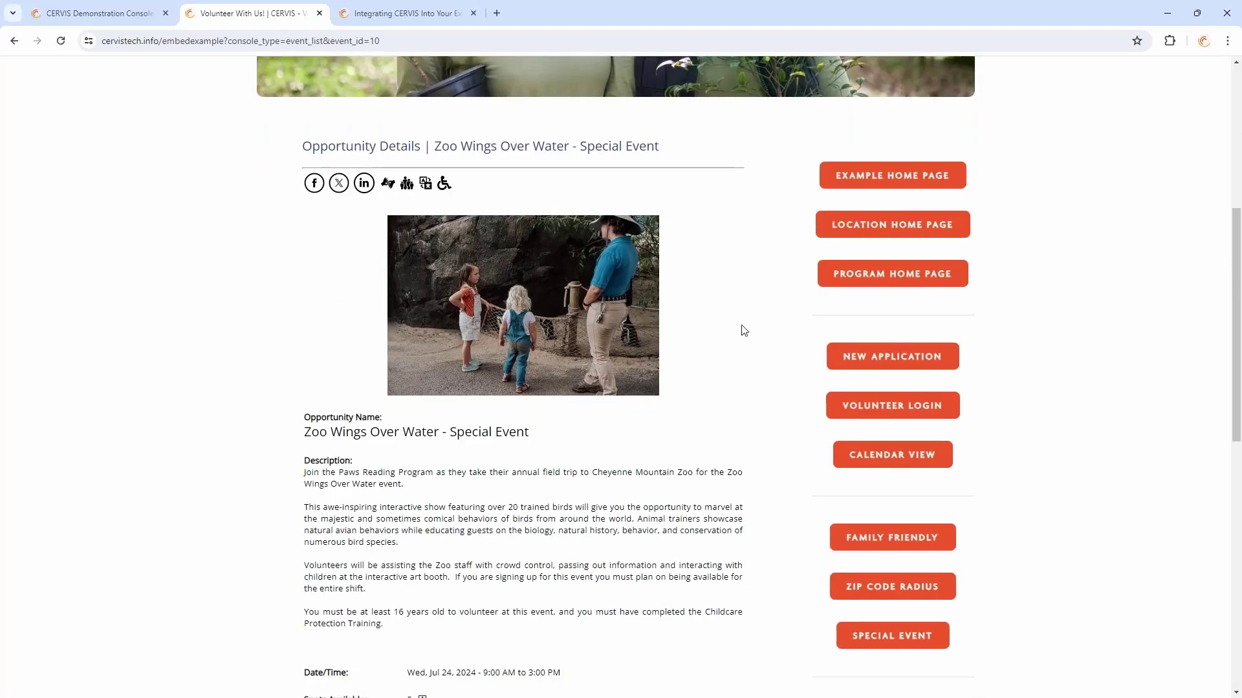
scroll(720, 315, "down", 3)
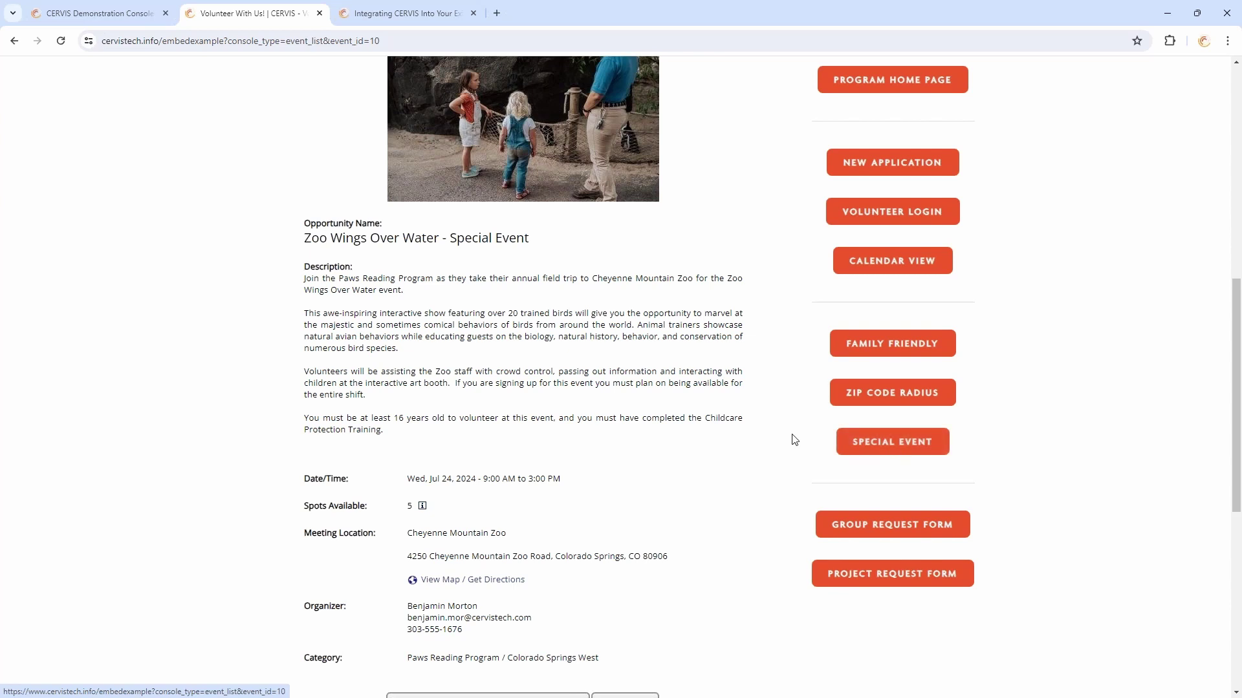
scroll(794, 440, "up", 5)
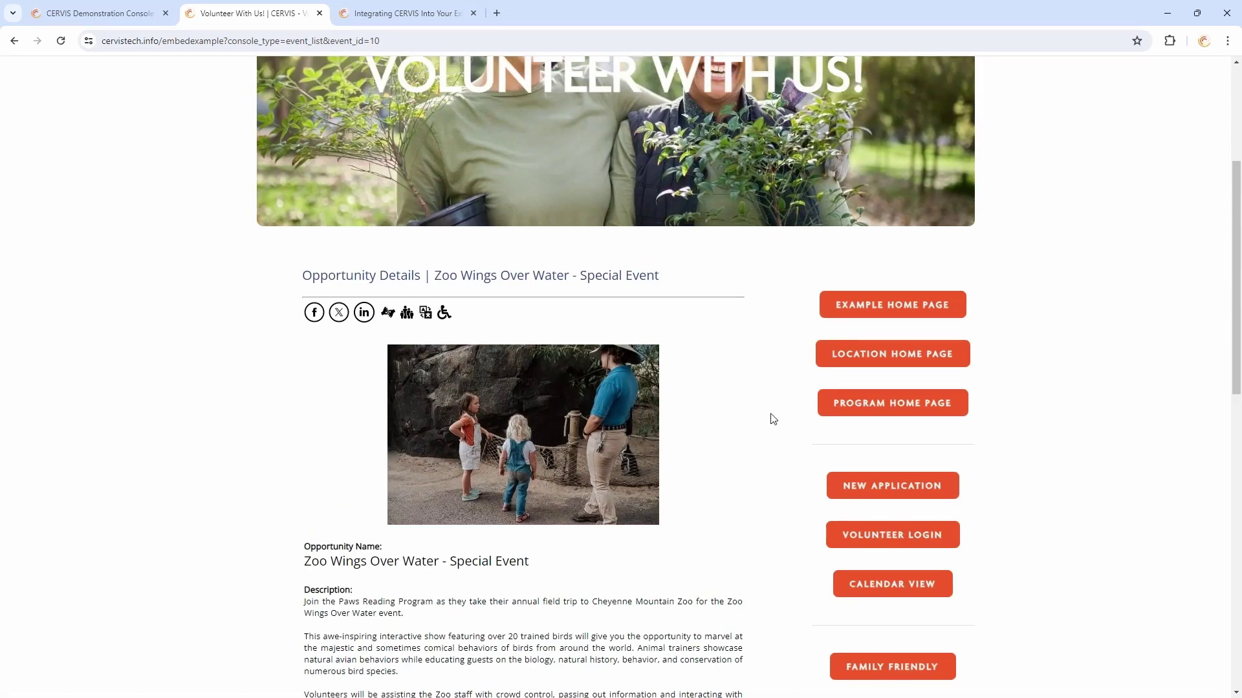
left_click(860, 309)
scroll(643, 386, "down", 3)
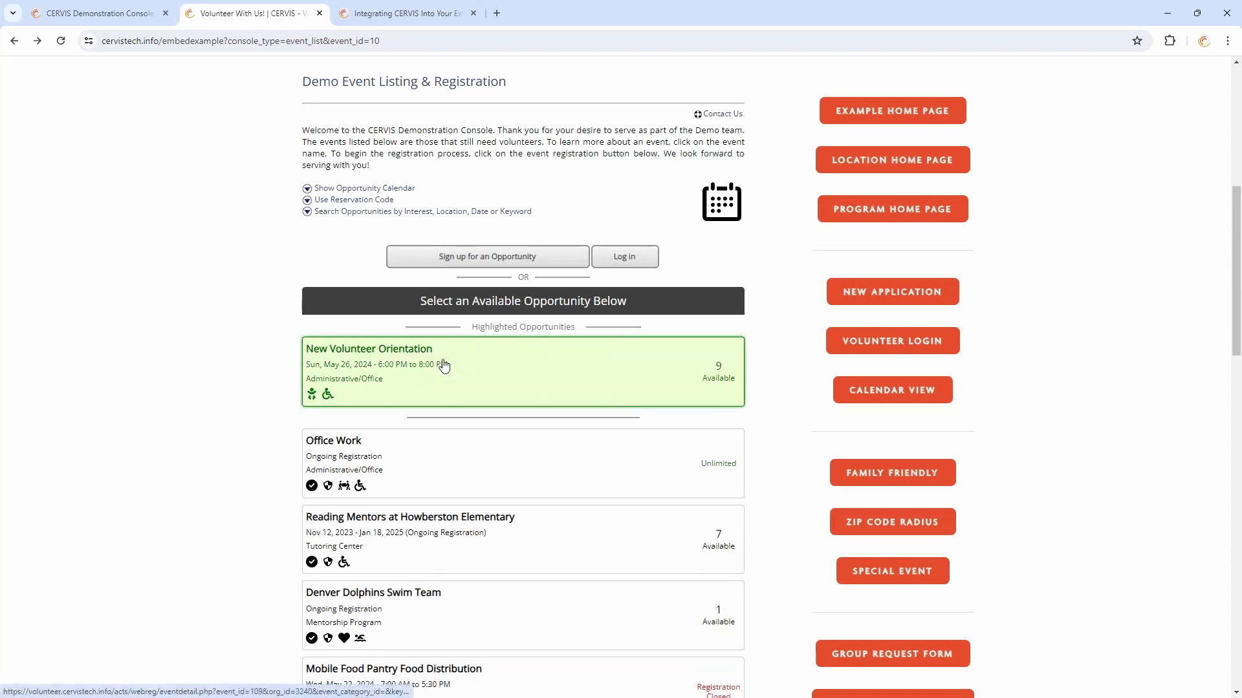
left_click(883, 125)
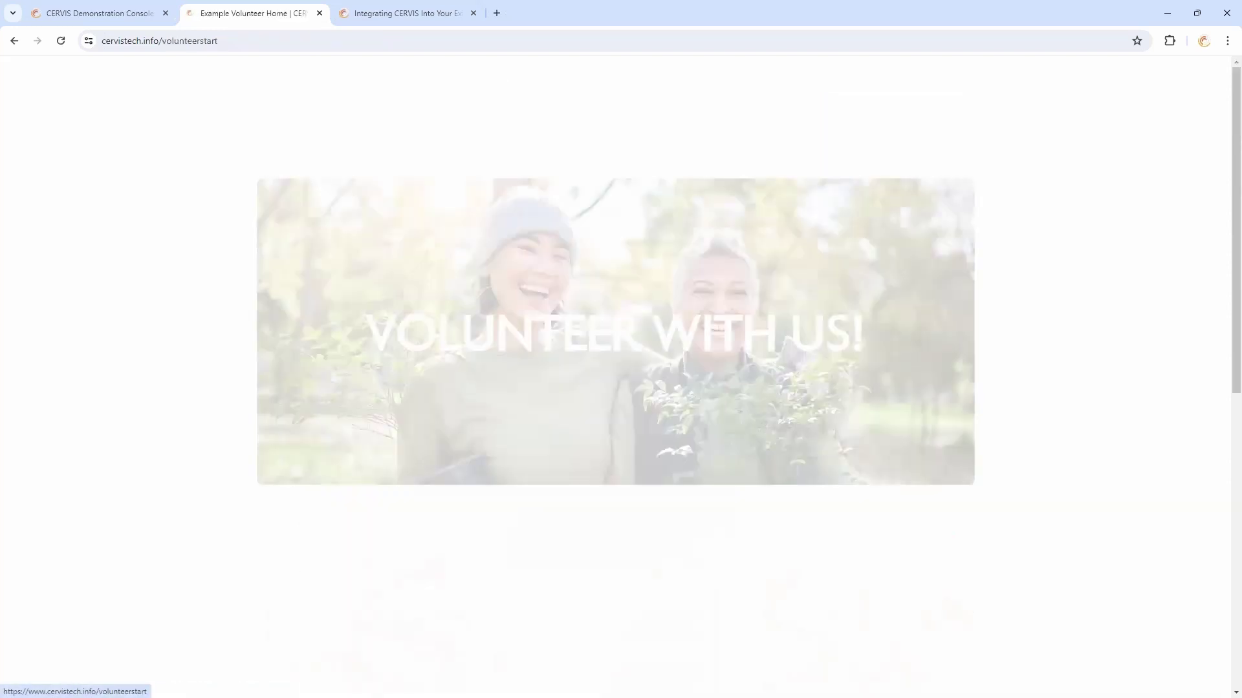
scroll(355, 283, "down", 5)
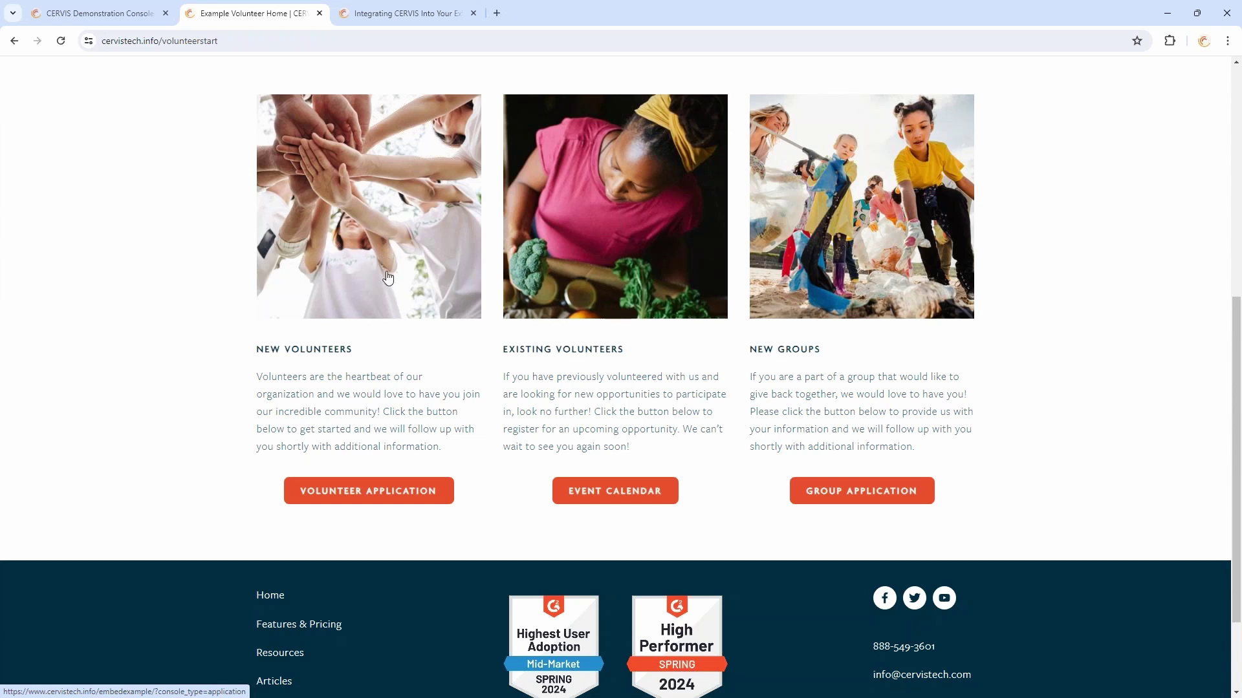
scroll(384, 278, "up", 3)
left_click(650, 130)
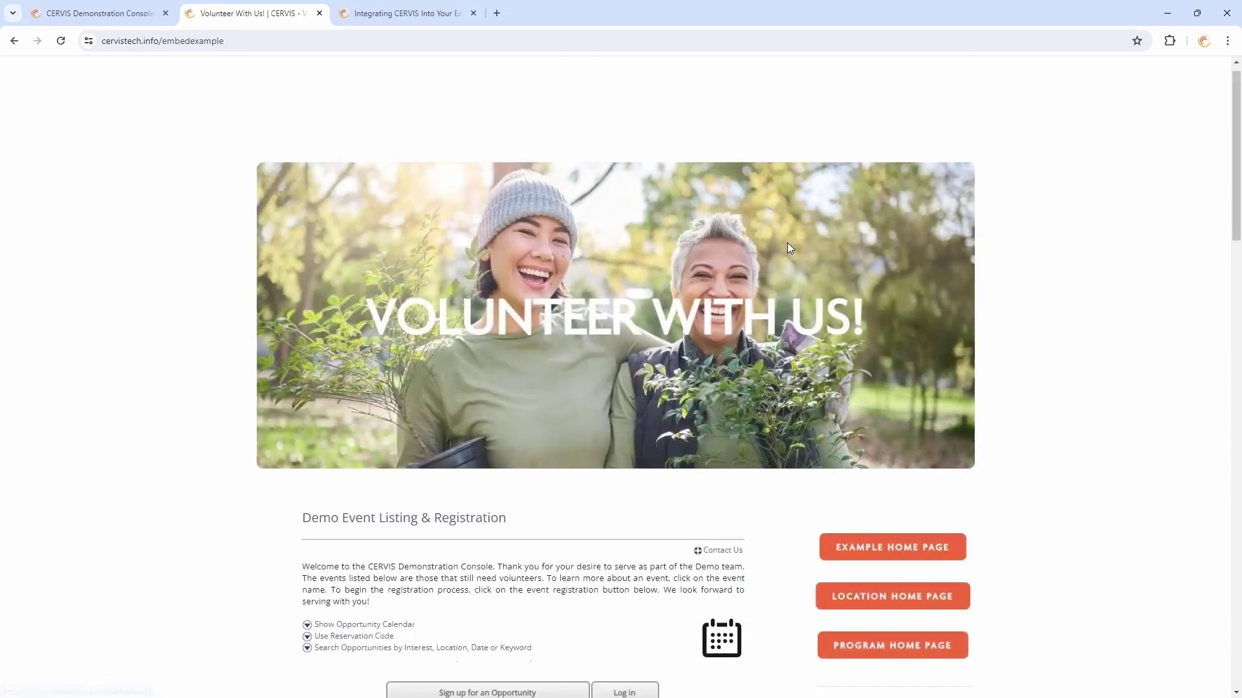
scroll(808, 258, "down", 10)
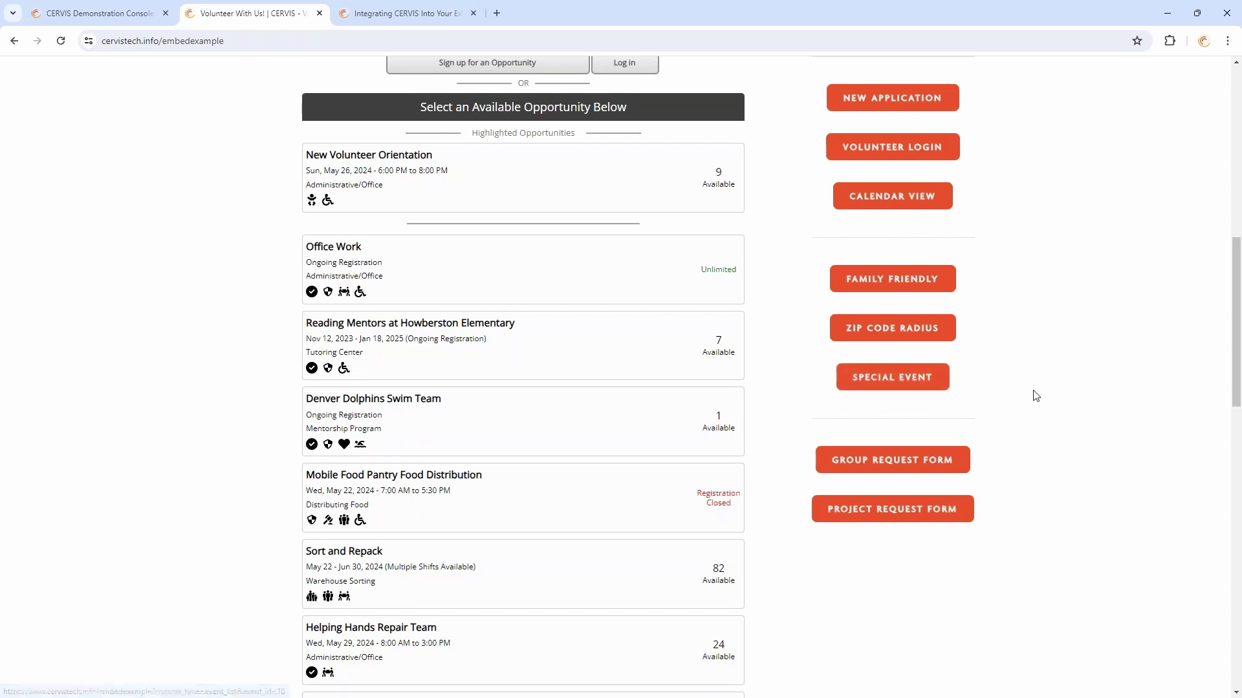
scroll(1043, 411, "up", 1)
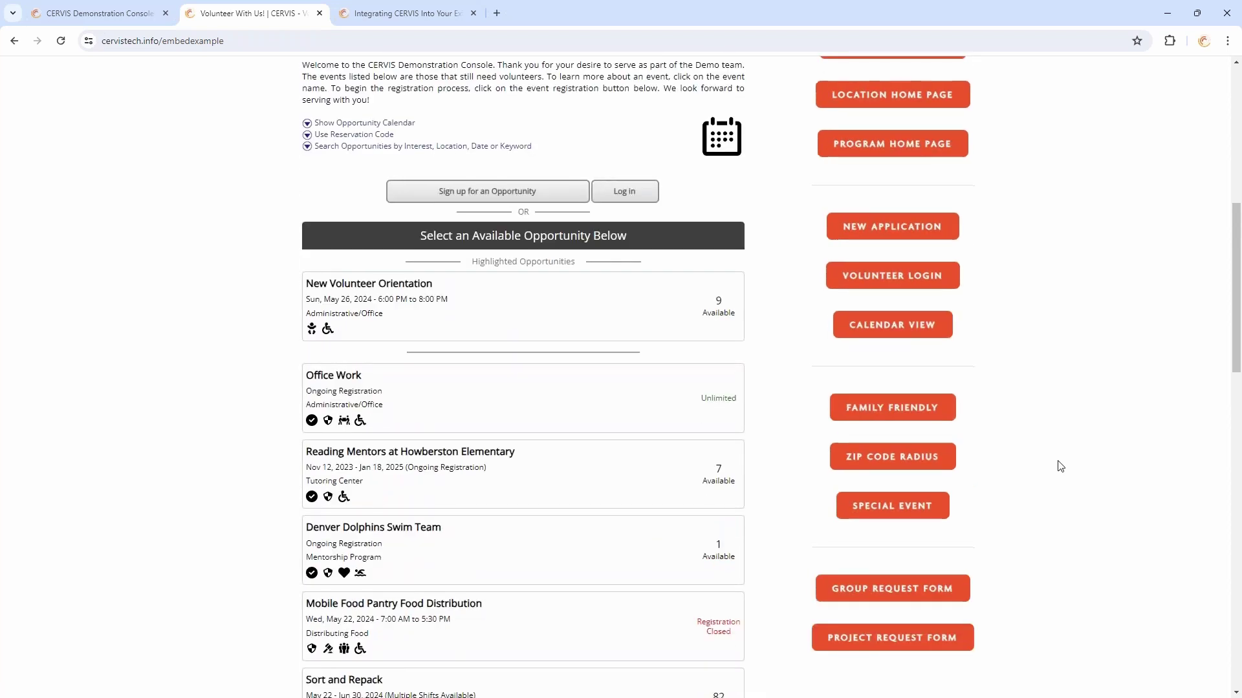
scroll(1047, 429, "down", 1)
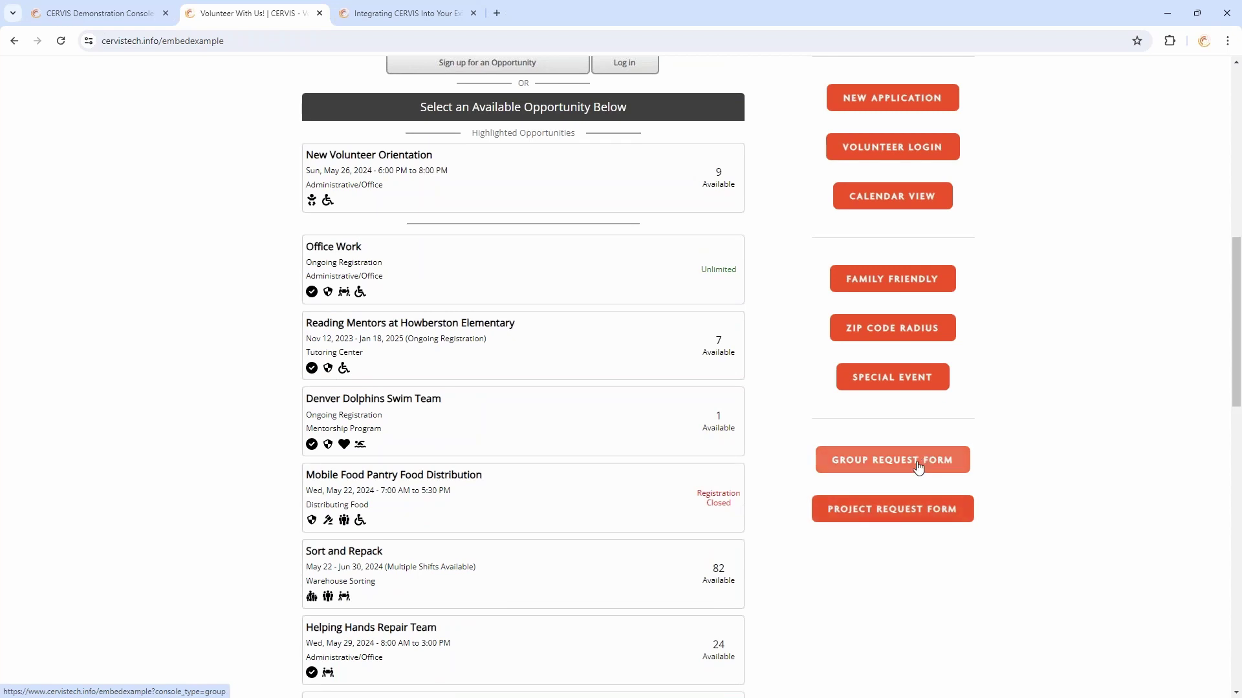
Open the Volunteer Group Request form and scroll through its group and contact fields
left_click(874, 470)
scroll(702, 314, "down", 5)
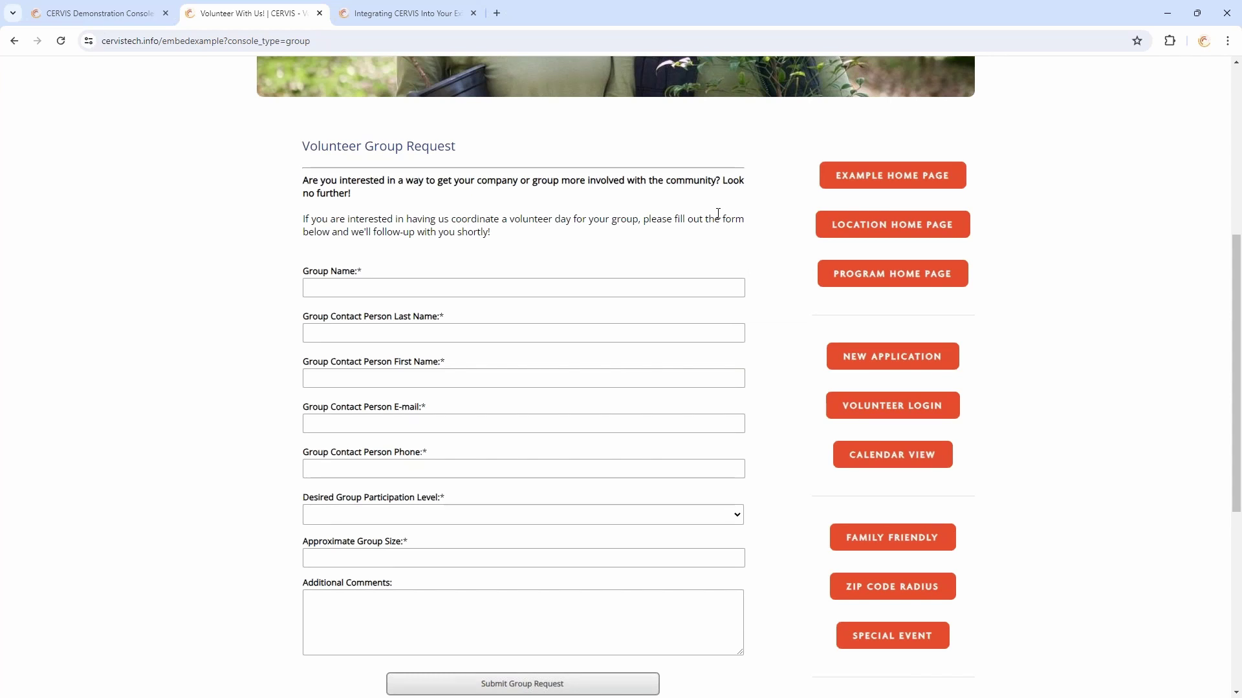
scroll(555, 253, "down", 2)
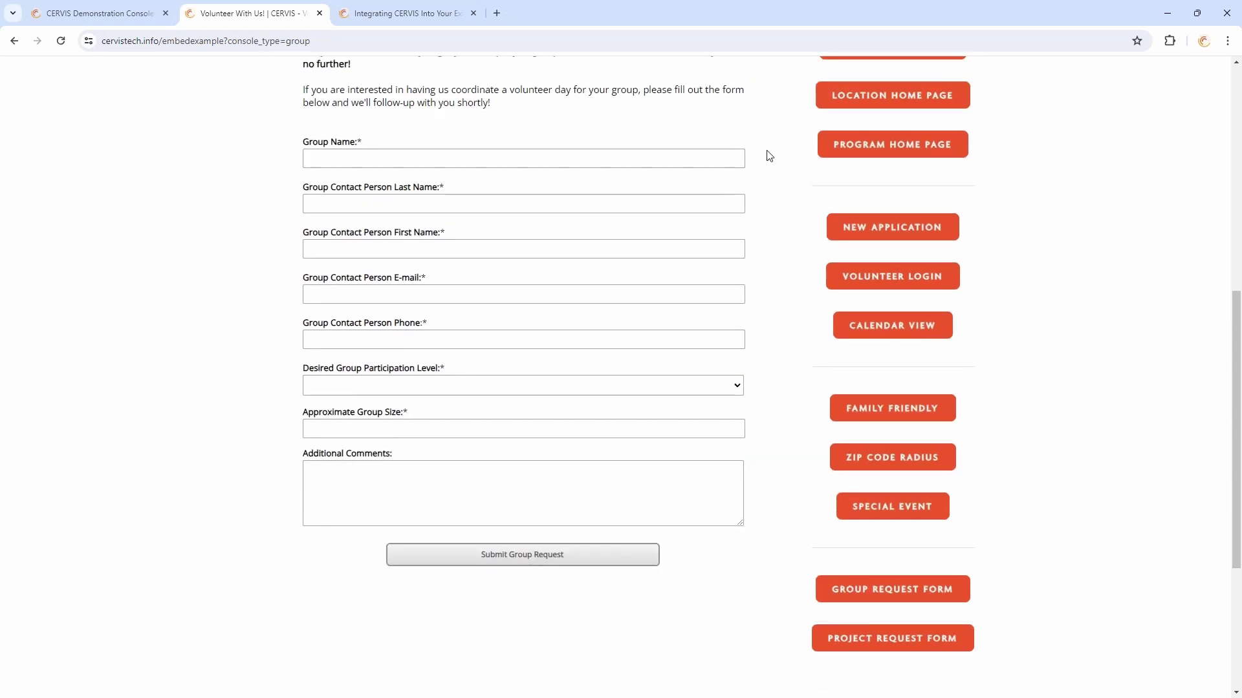
scroll(769, 155, "up", 2)
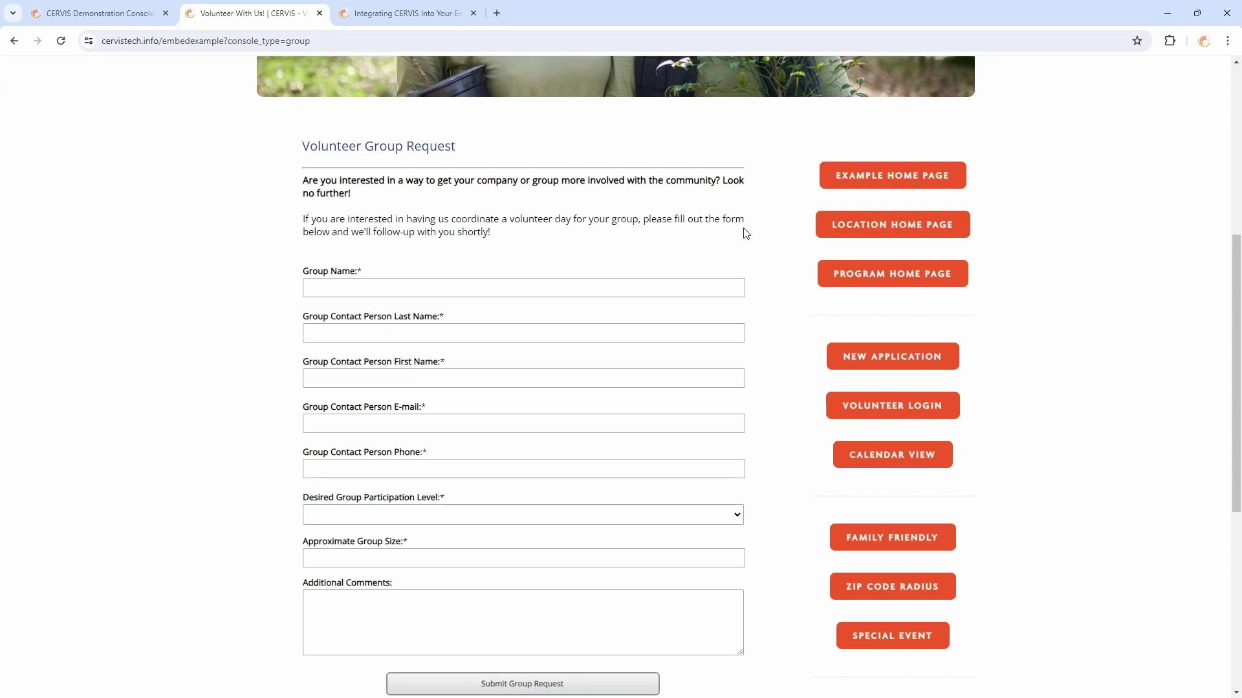
scroll(750, 226, "down", 3)
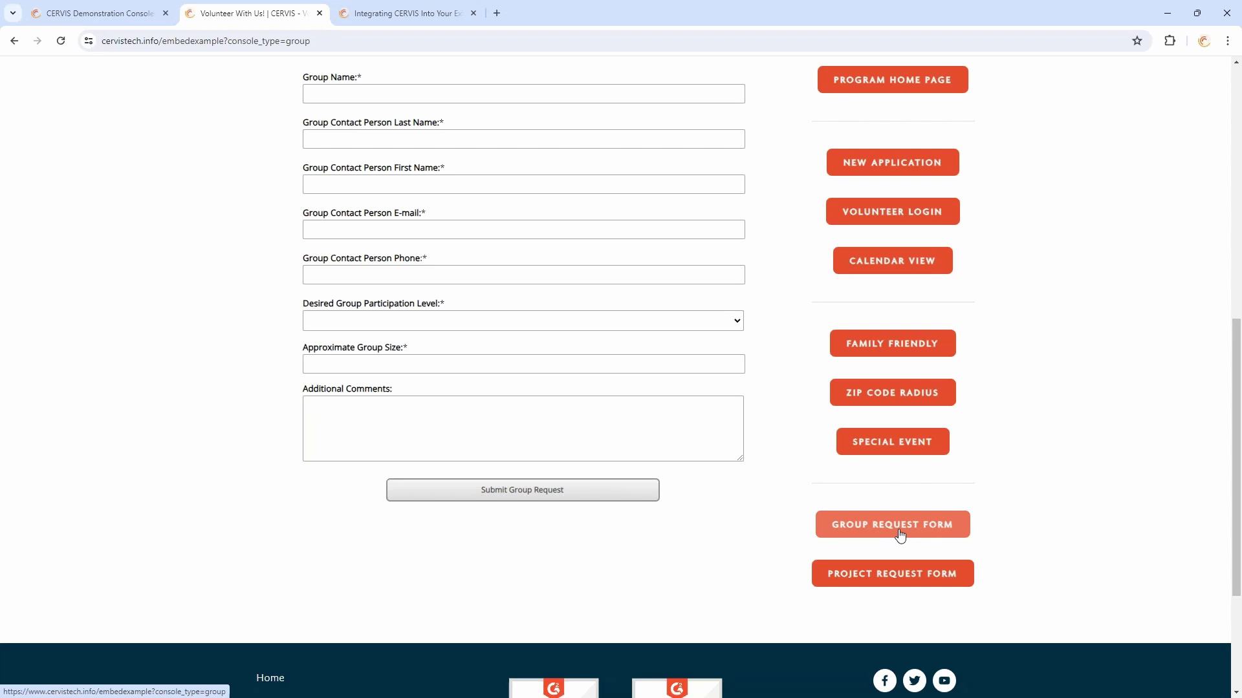
Open the Project Request Form and scroll through it
left_click(907, 581)
scroll(1056, 571, "up", 5)
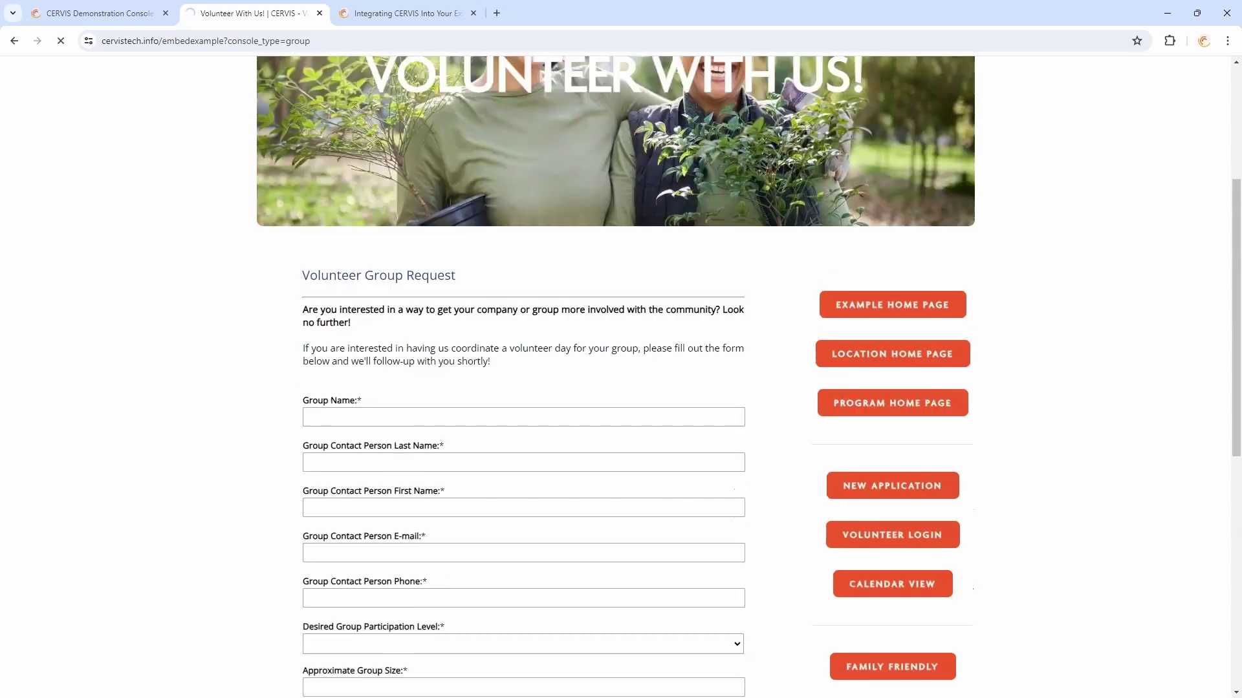
scroll(748, 359, "down", 6)
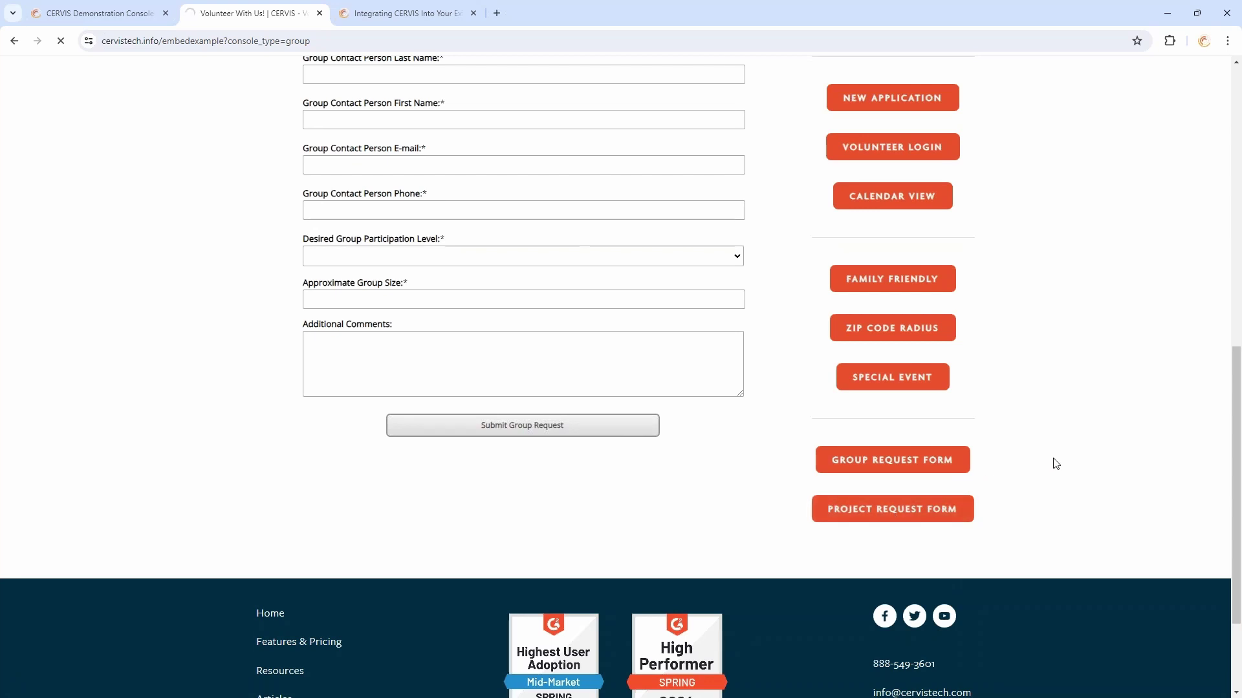
scroll(1055, 463, "up", 8)
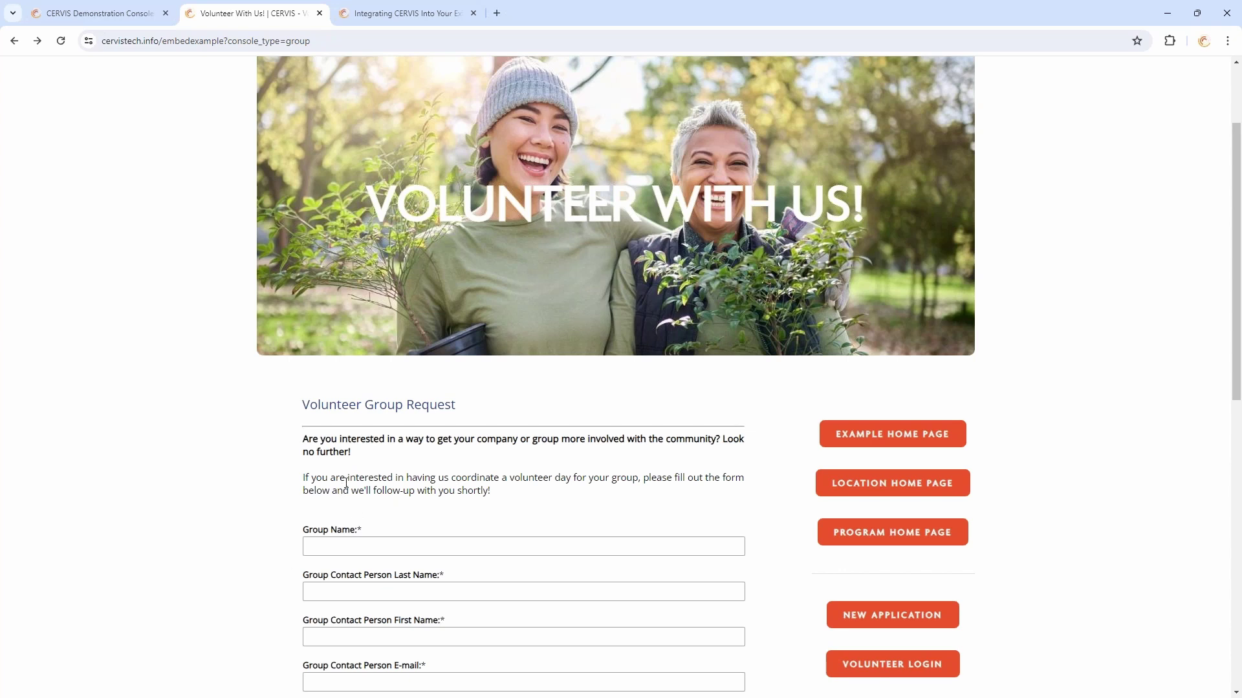
left_click(454, 460)
scroll(564, 468, "up", 2)
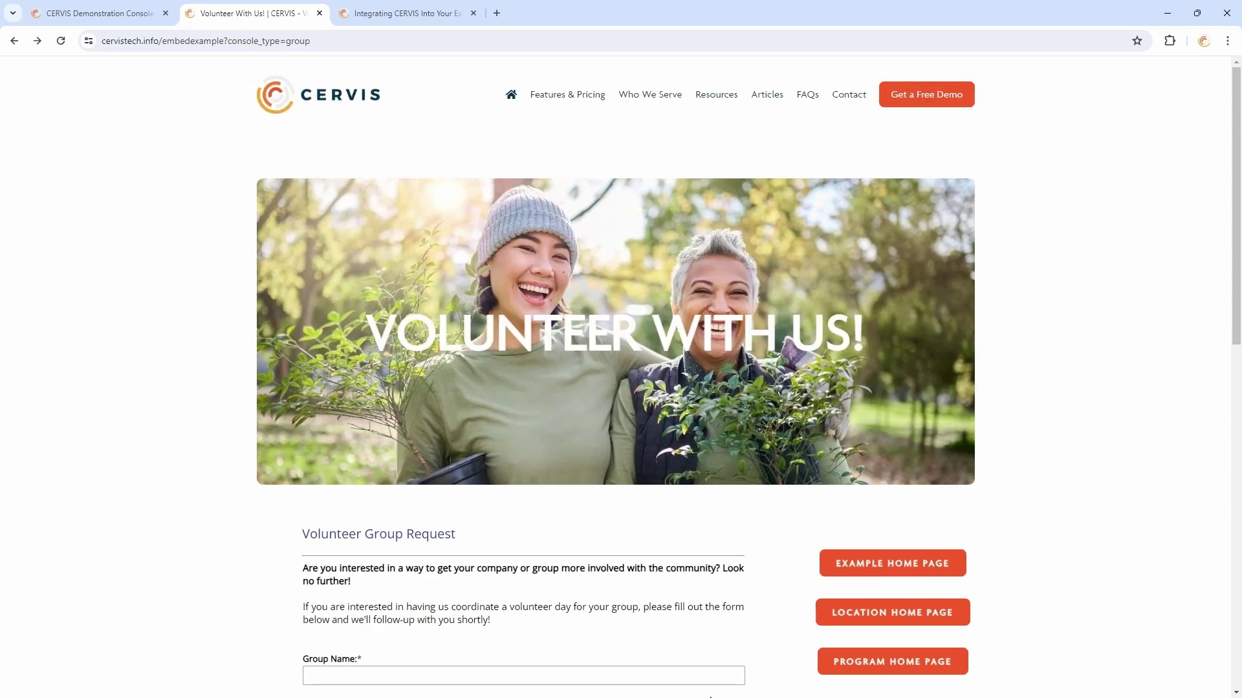
scroll(544, 540, "down", 3)
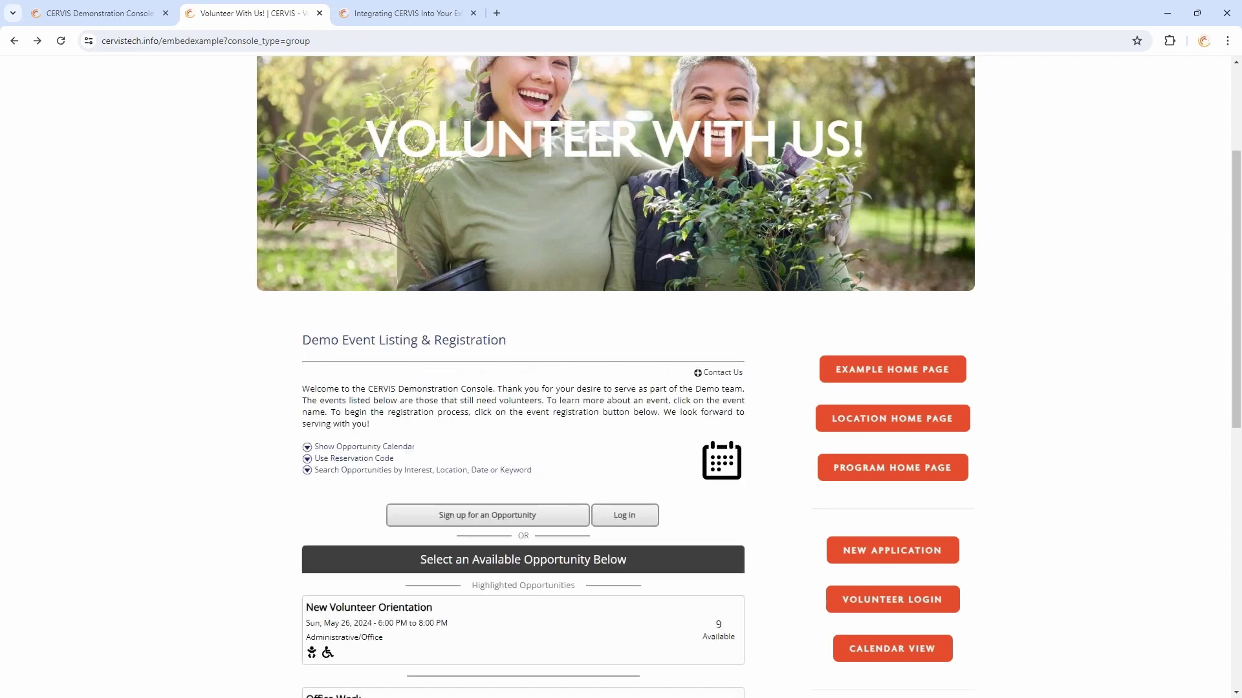
scroll(560, 275, "down", 3)
scroll(562, 201, "down", 3)
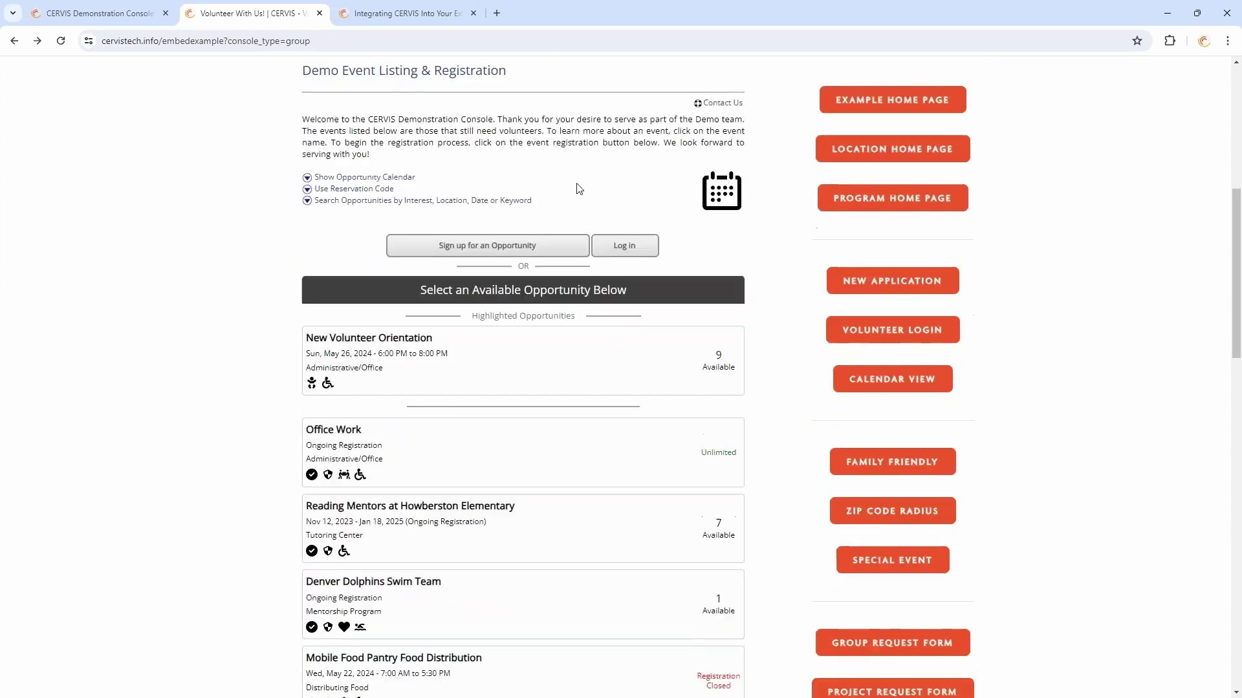
scroll(755, 372, "up", 7)
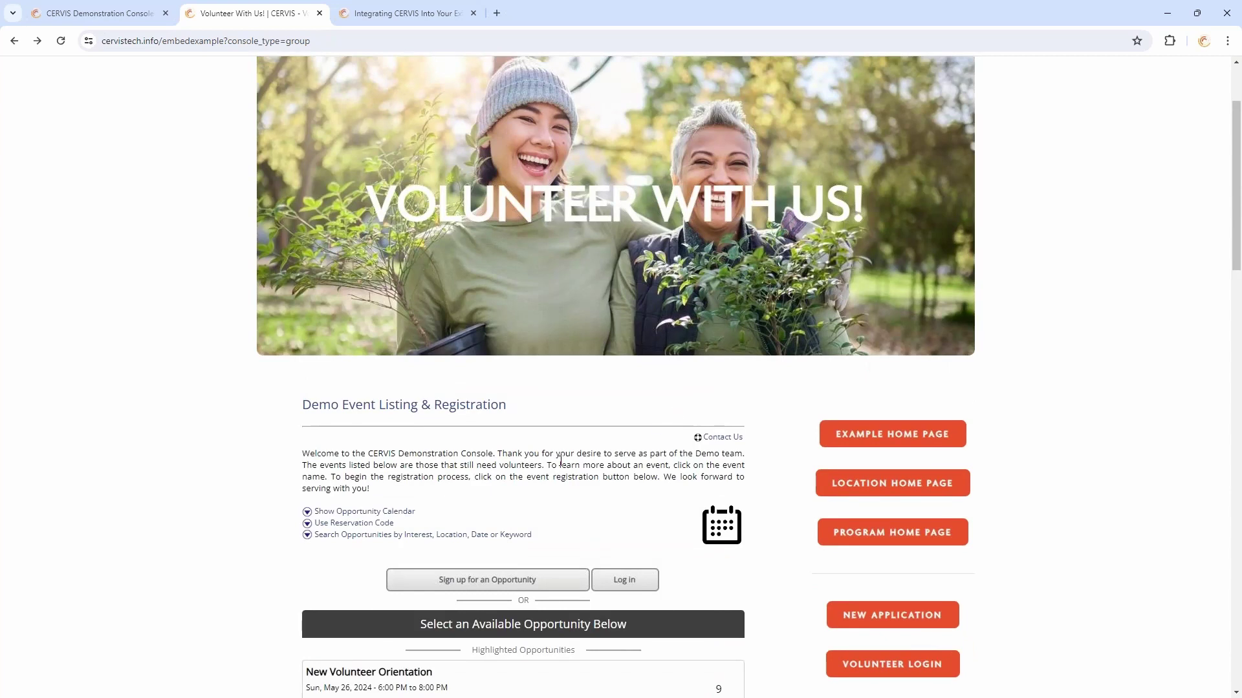
scroll(614, 304, "down", 3)
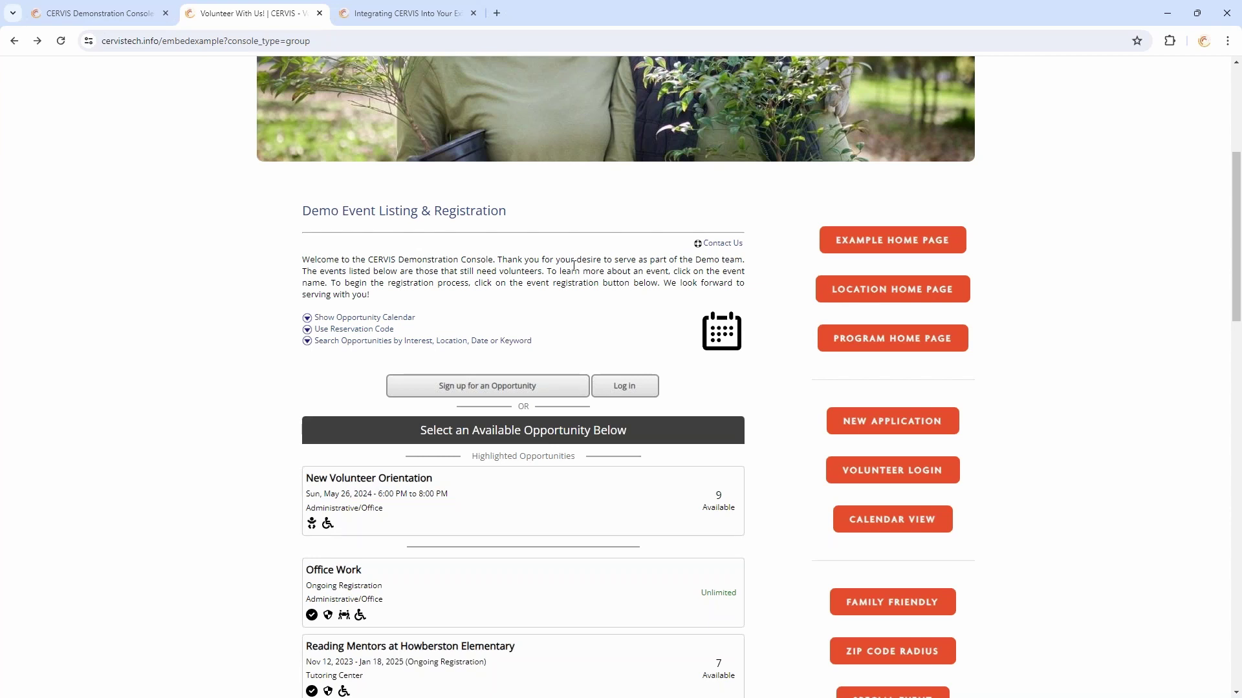
scroll(575, 275, "up", 1)
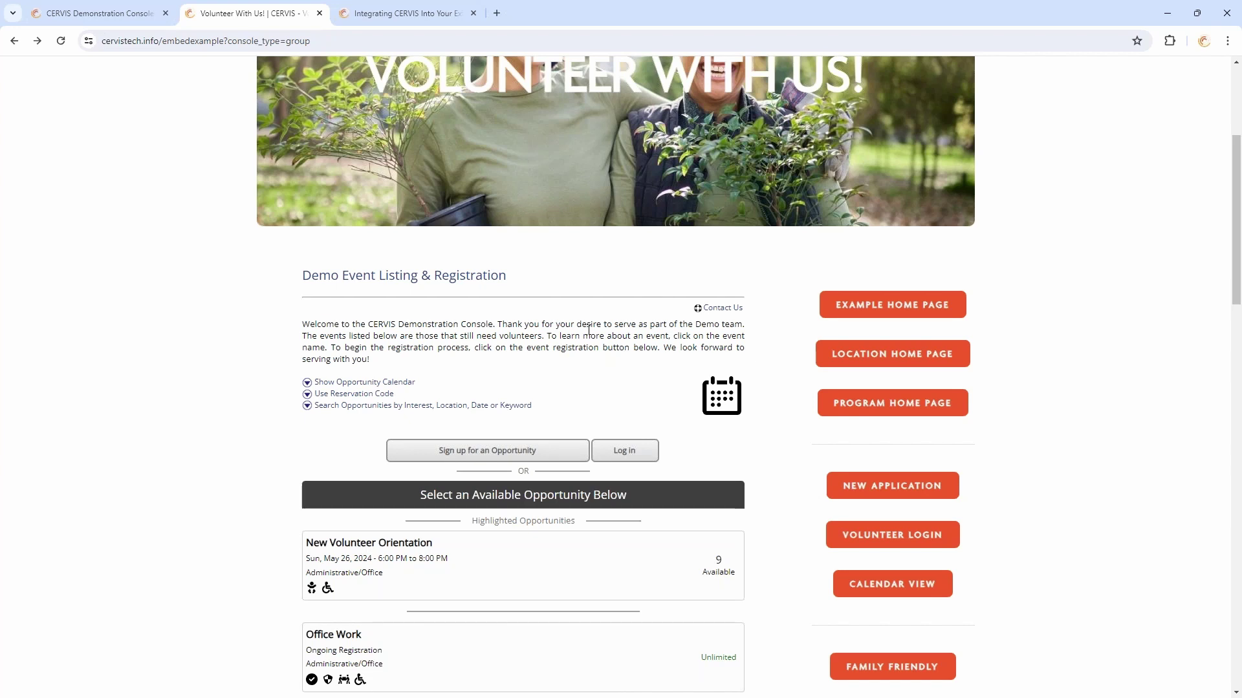
scroll(582, 311, "down", 2)
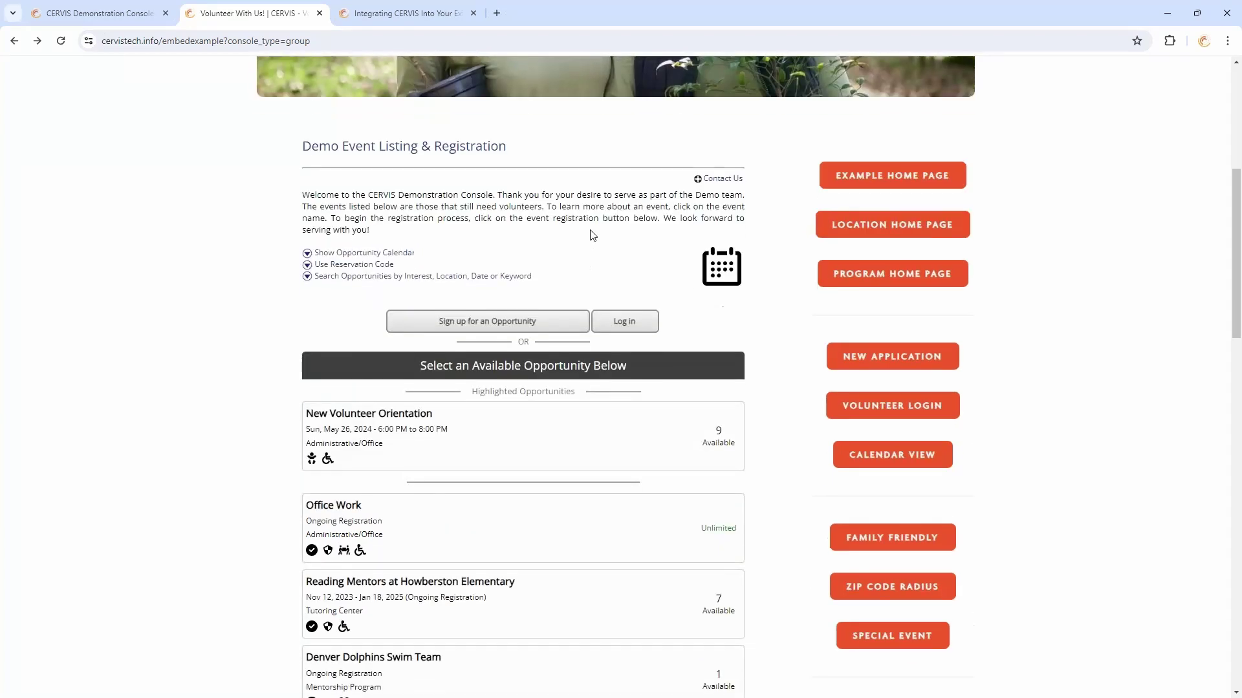
scroll(597, 215, "up", 2)
scroll(597, 215, "up", 2)
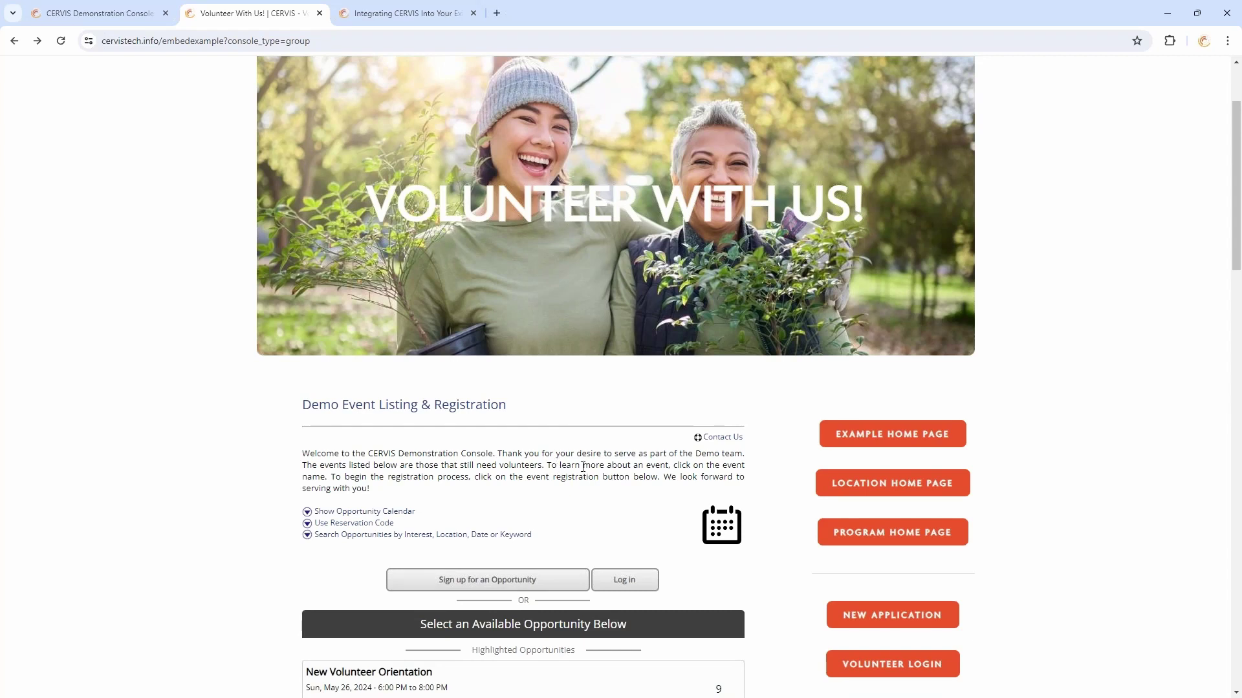
scroll(583, 466, "up", 2)
scroll(1090, 414, "down", 4)
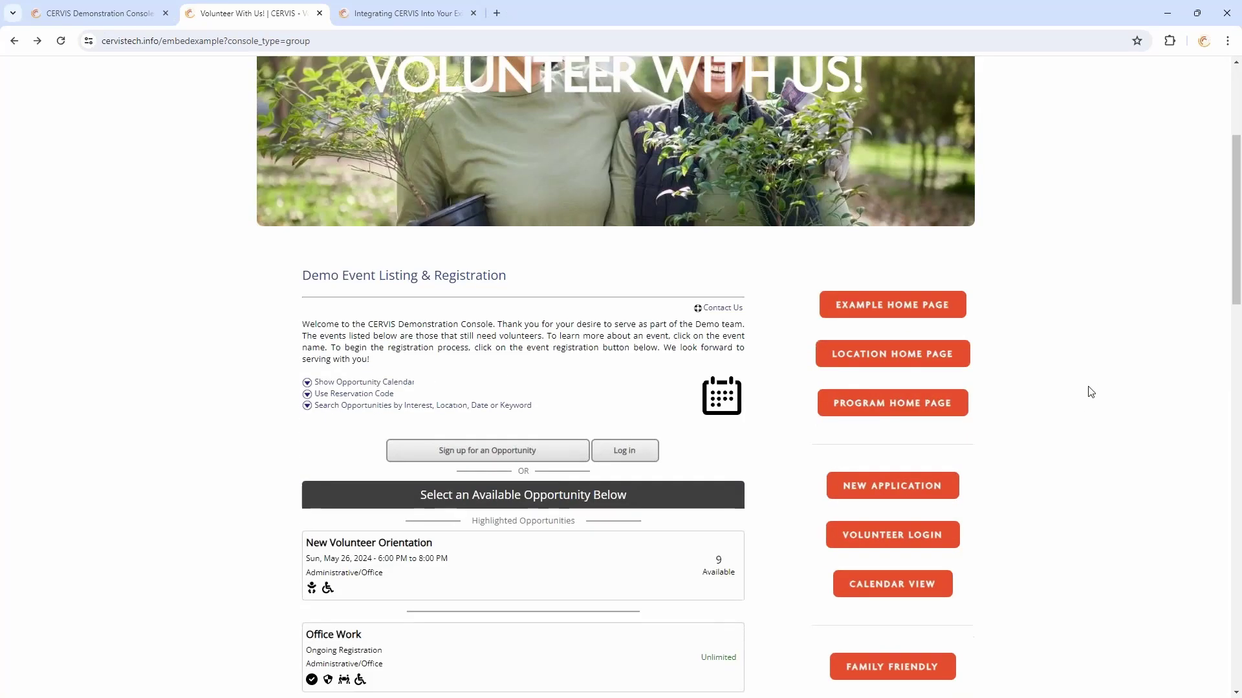
scroll(1091, 391, "down", 5)
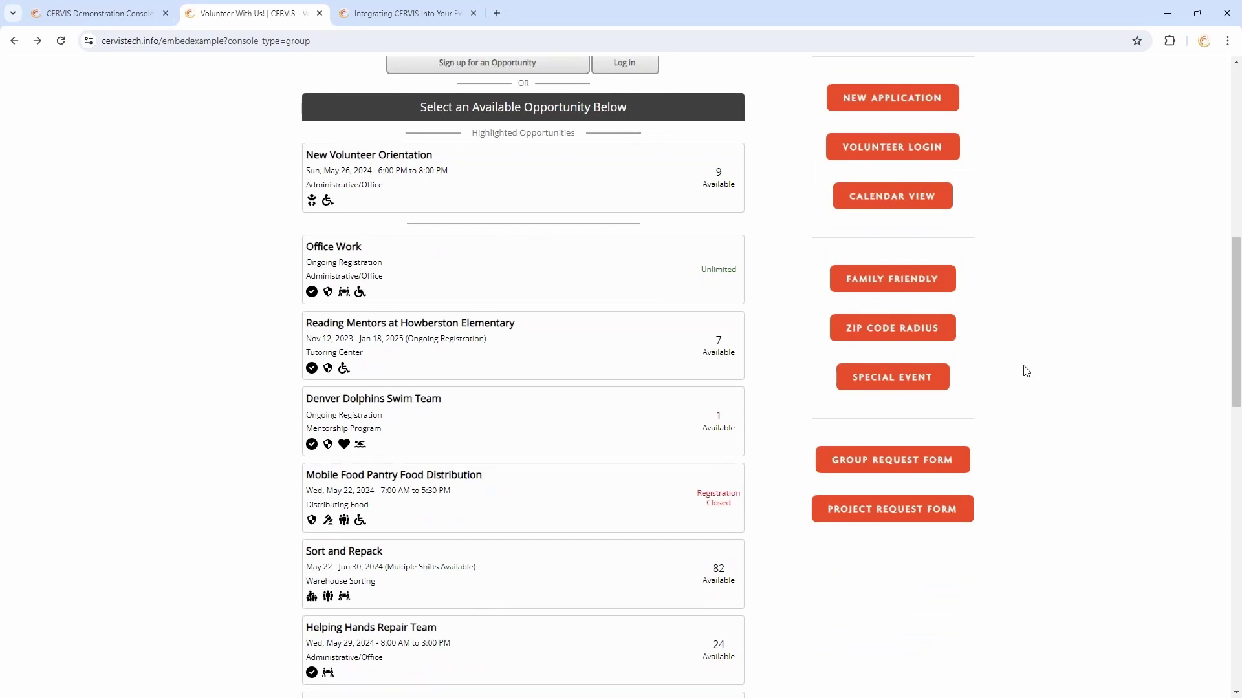
scroll(1026, 371, "up", 5)
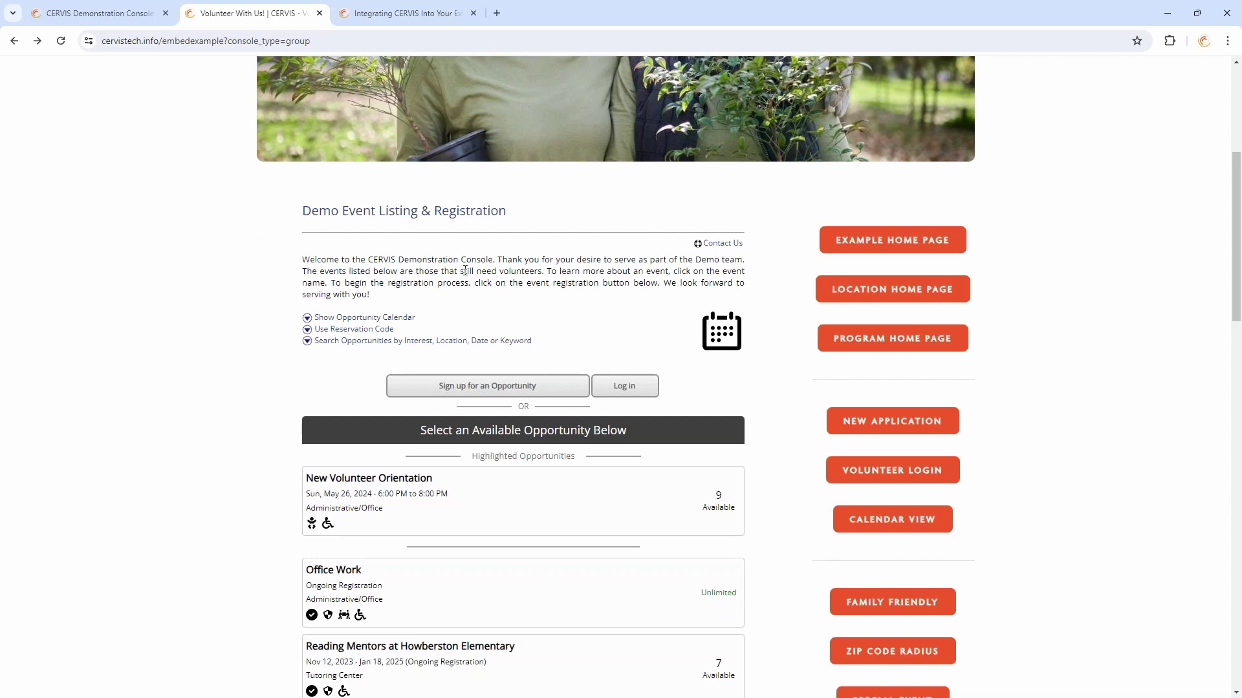
scroll(892, 453, "down", 3)
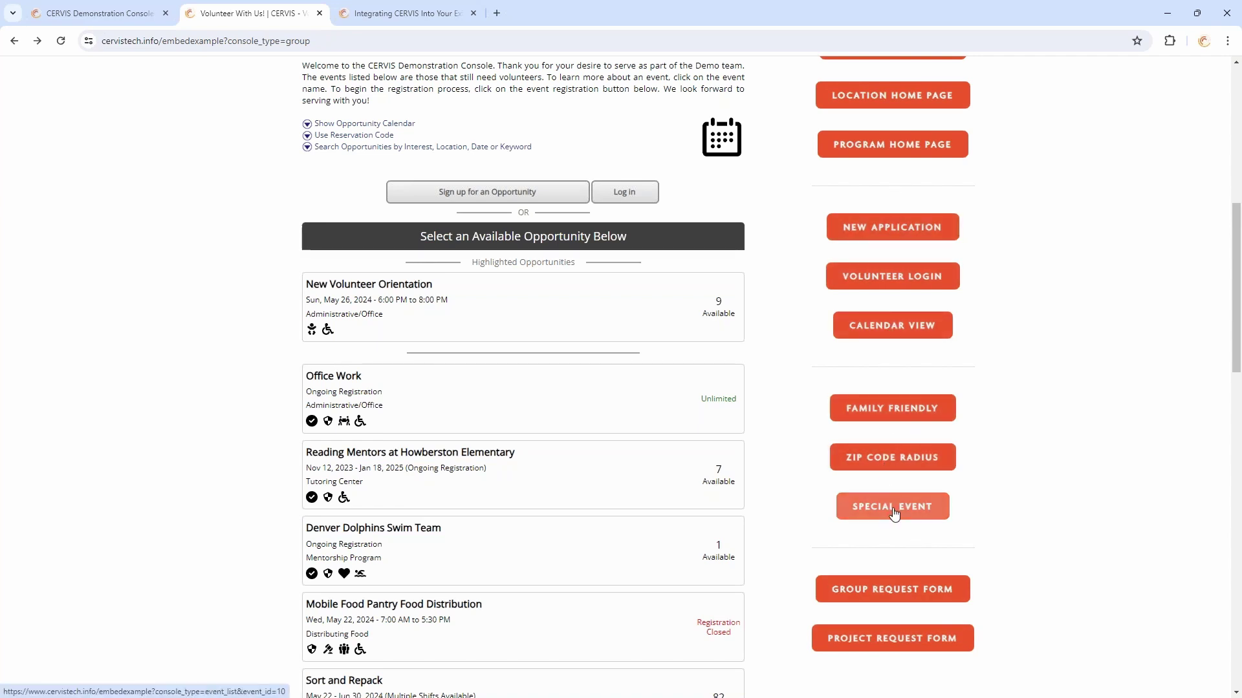
scroll(925, 518, "up", 3)
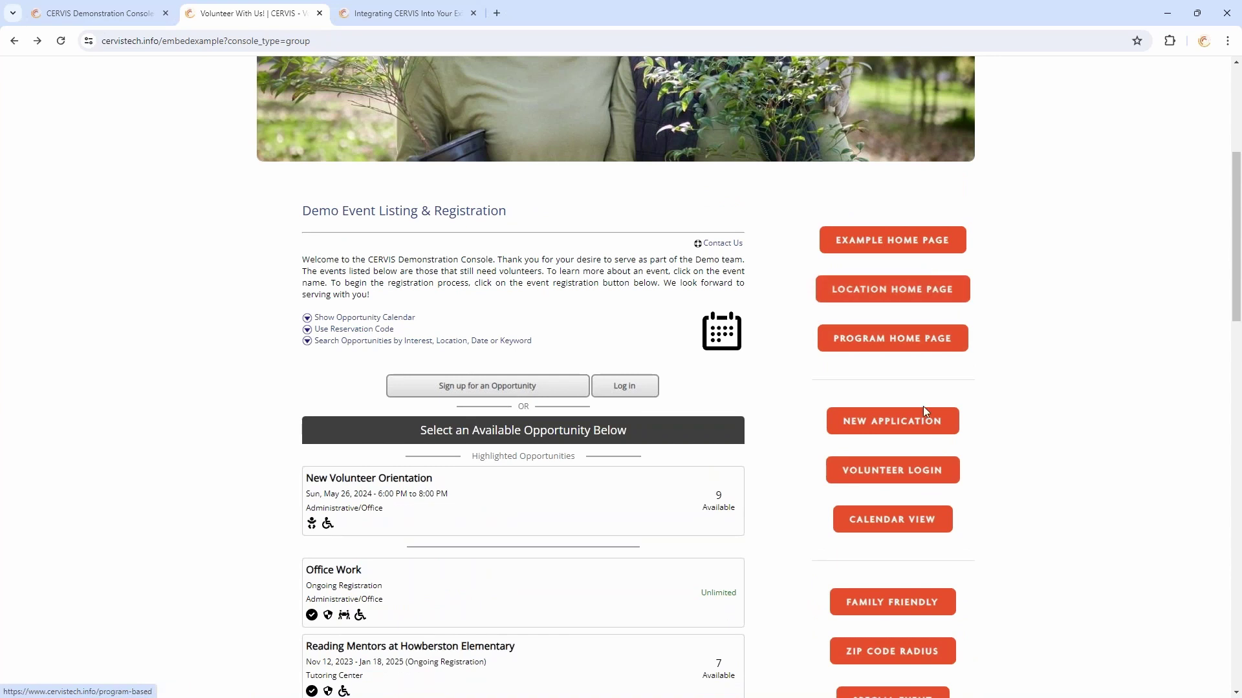
scroll(1014, 424, "up", 2)
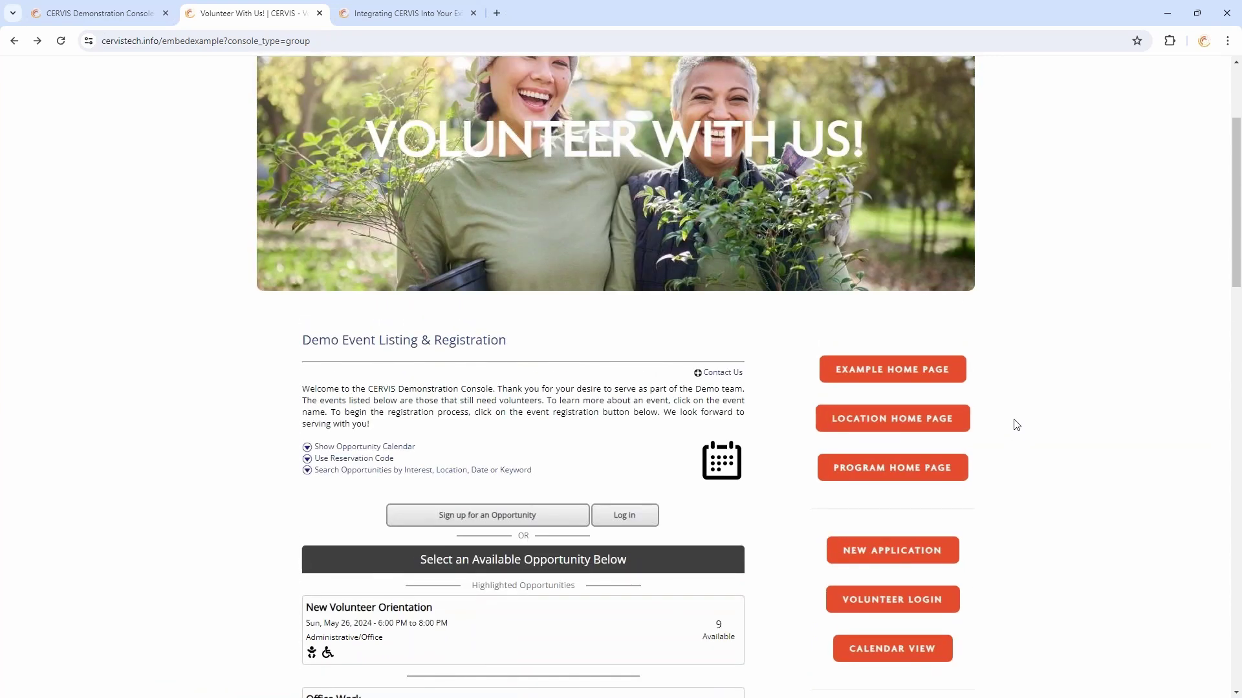
scroll(1014, 423, "down", 3)
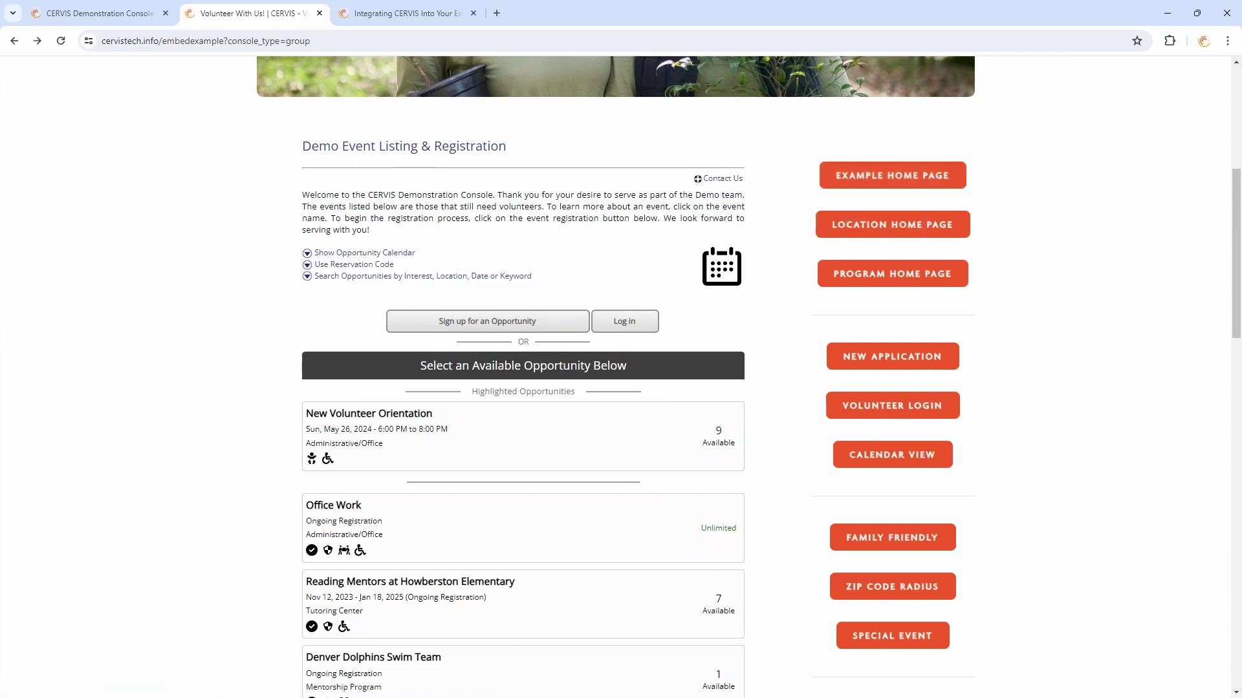
scroll(574, 100, "down", 2)
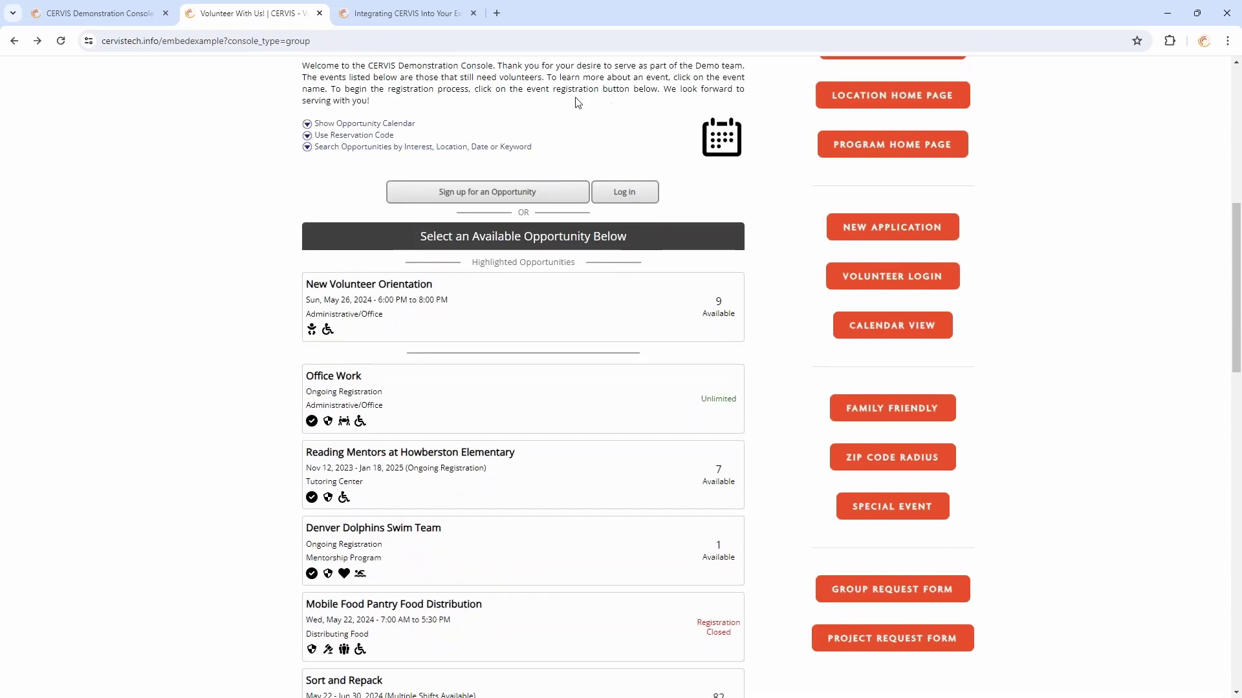
scroll(572, 206, "up", 2)
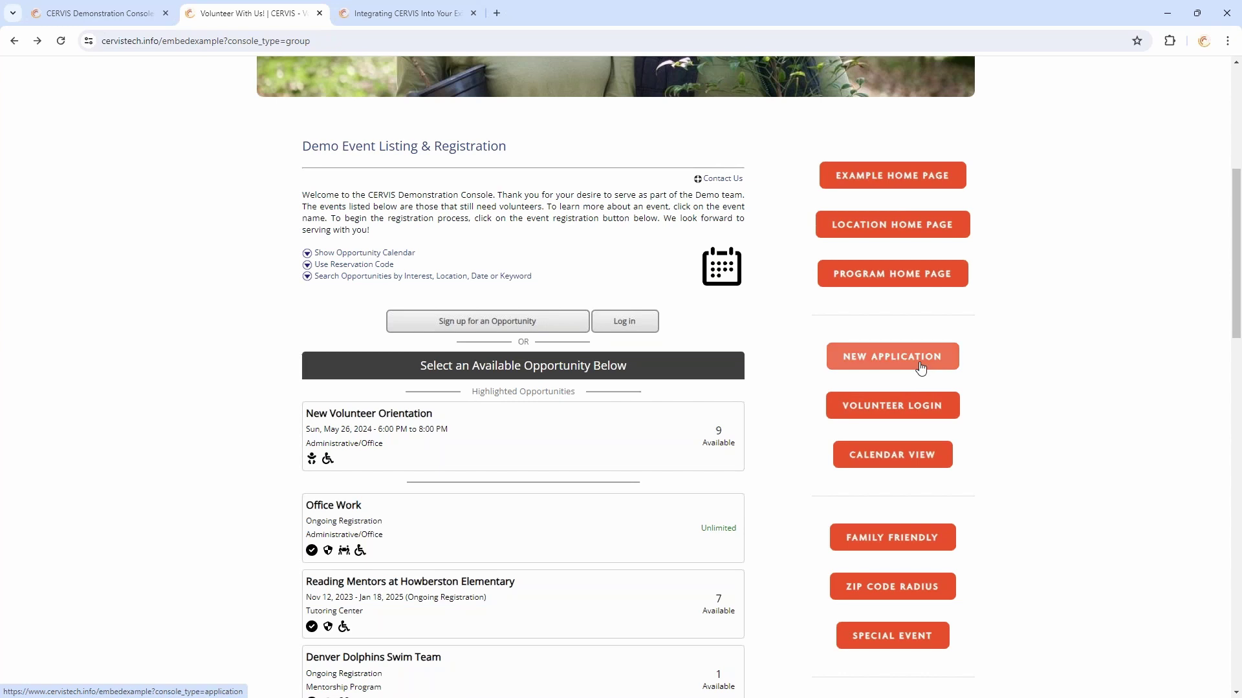
scroll(918, 337, "down", 4)
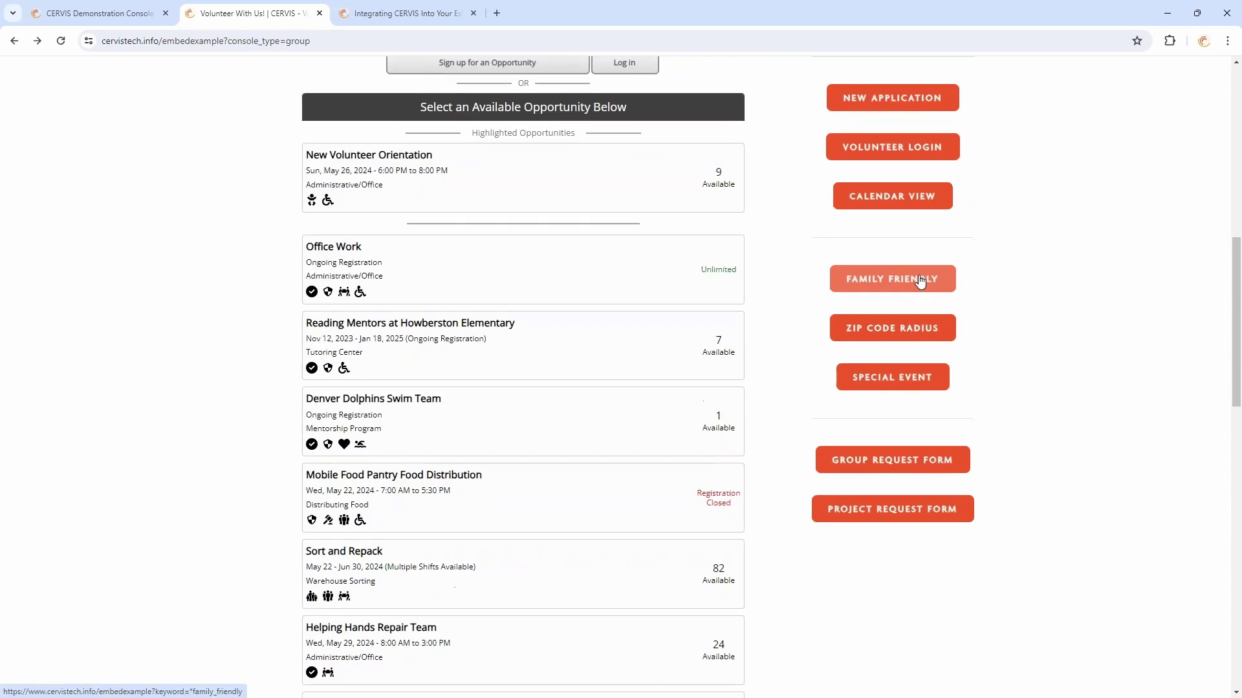
scroll(951, 278, "up", 2)
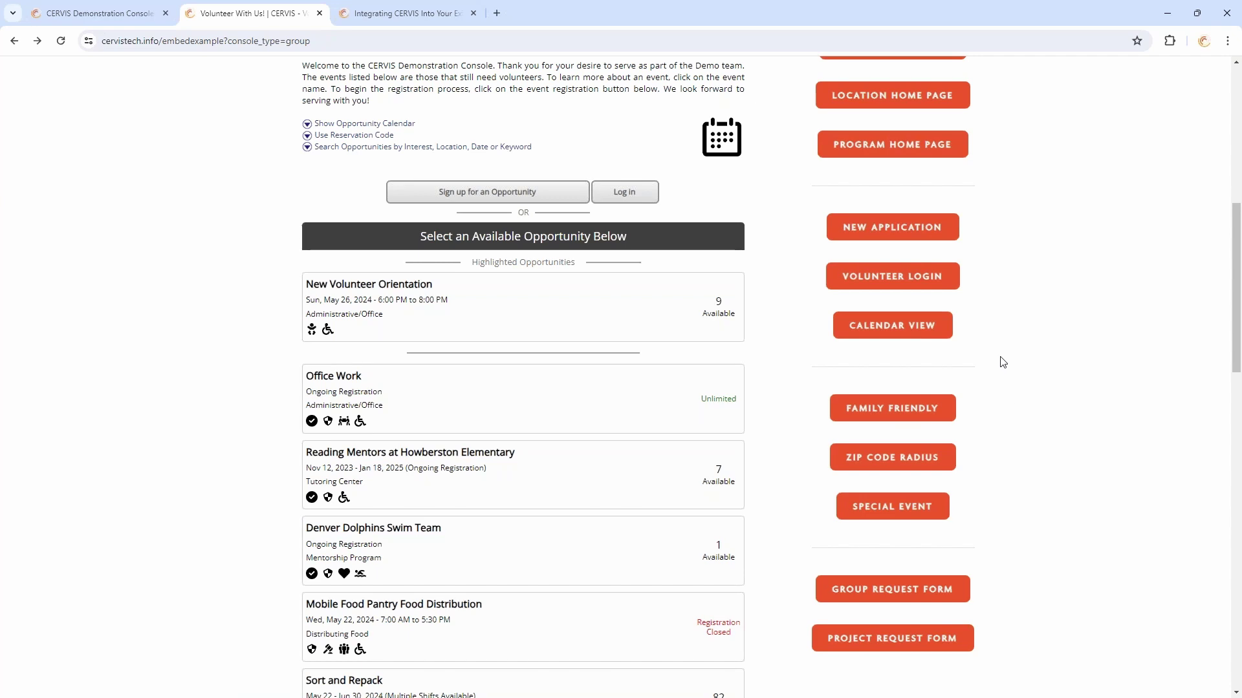
scroll(1013, 379, "up", 2)
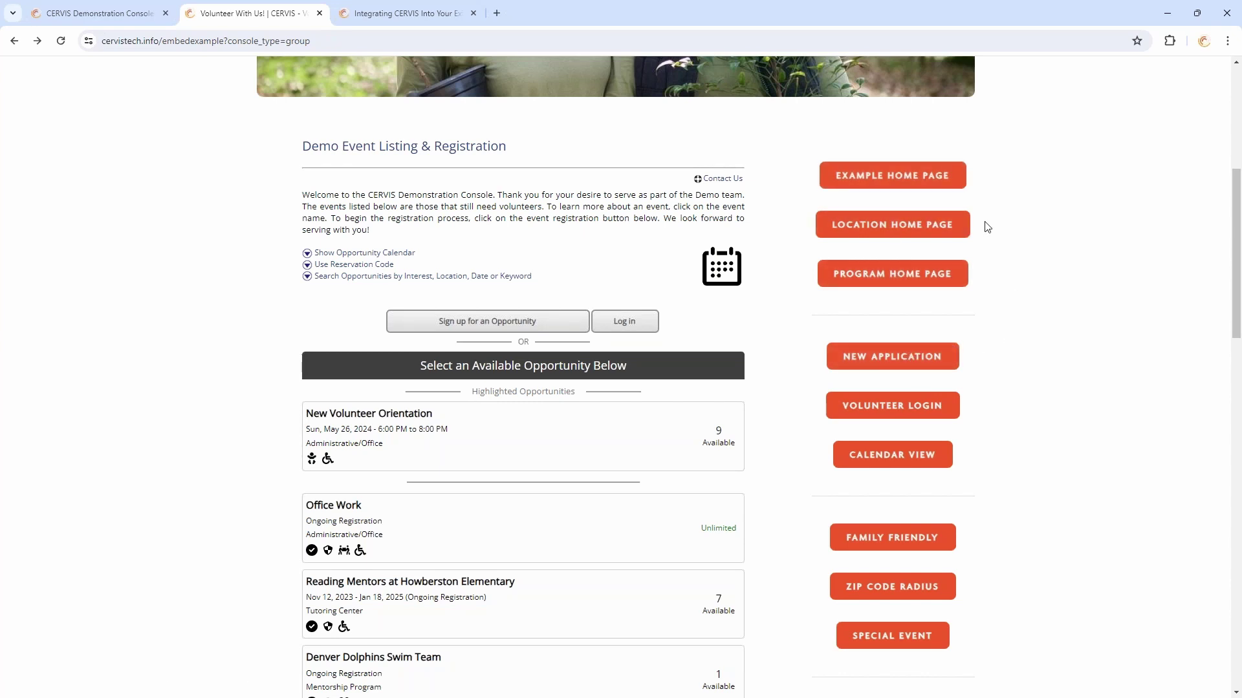
double_click(518, 206)
left_click(902, 199)
scroll(523, 404, "up", 3)
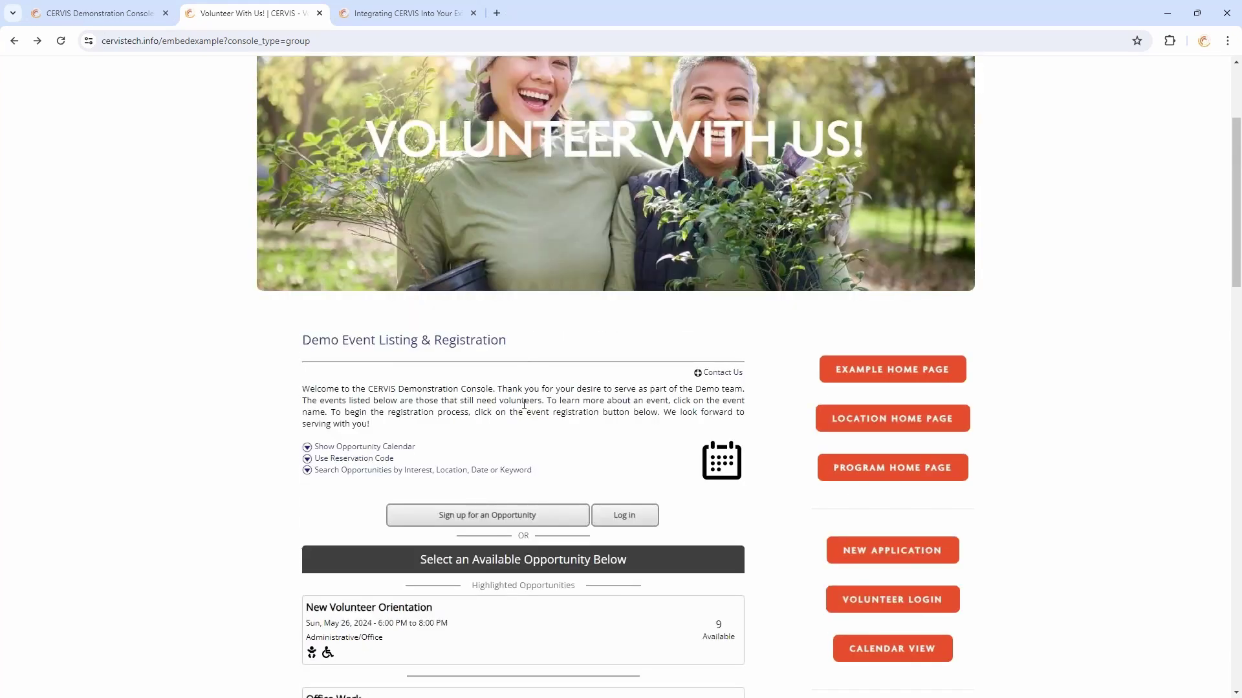
scroll(498, 303, "down", 2)
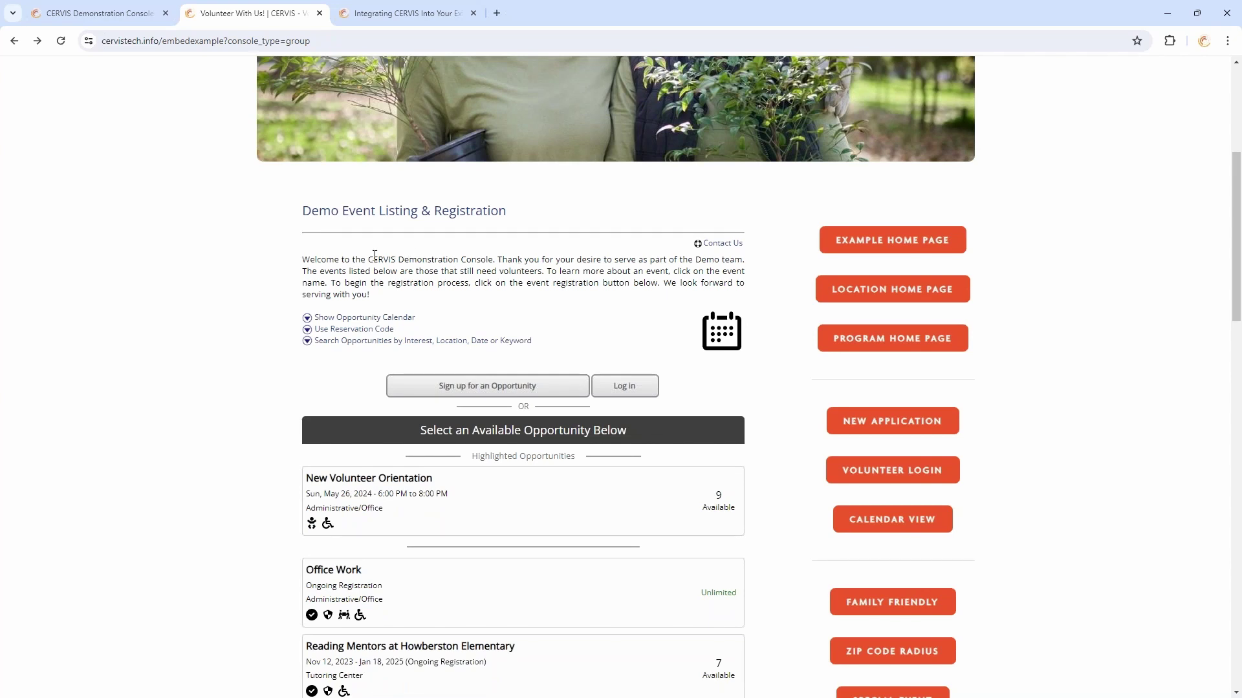
Log in to the CERVIS Demonstration Console with Google and open the Opportunity Management Dashboard
left_click(107, 13)
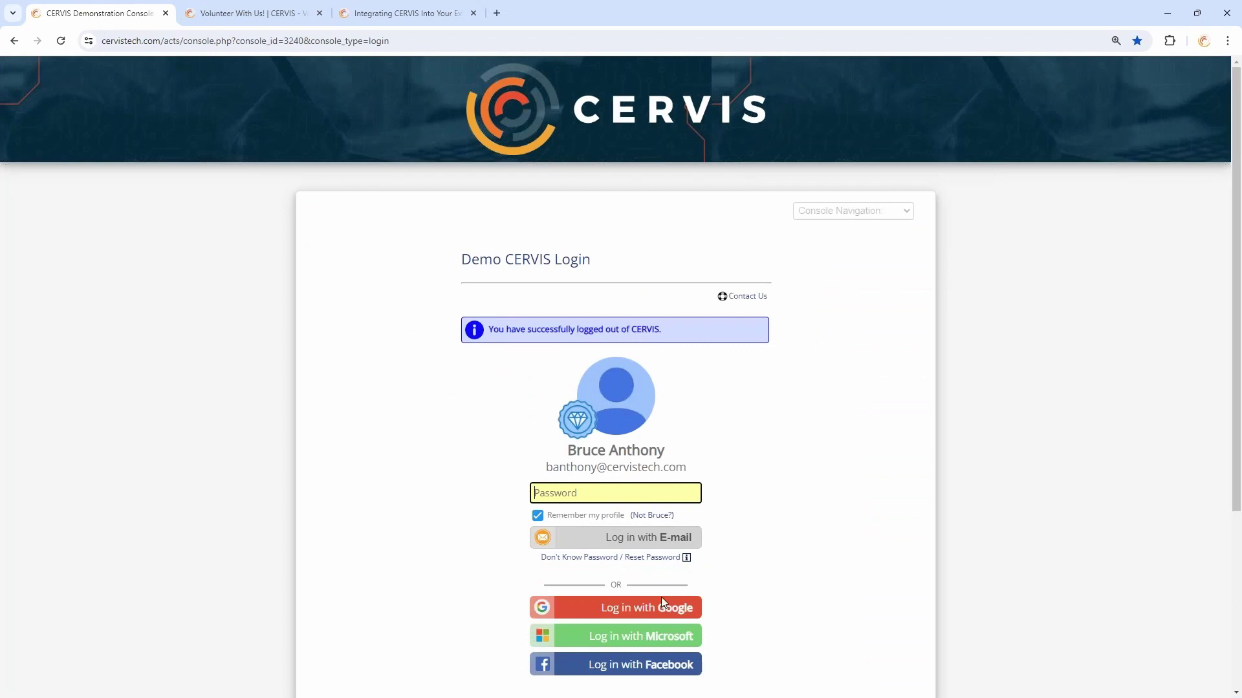
left_click(661, 607)
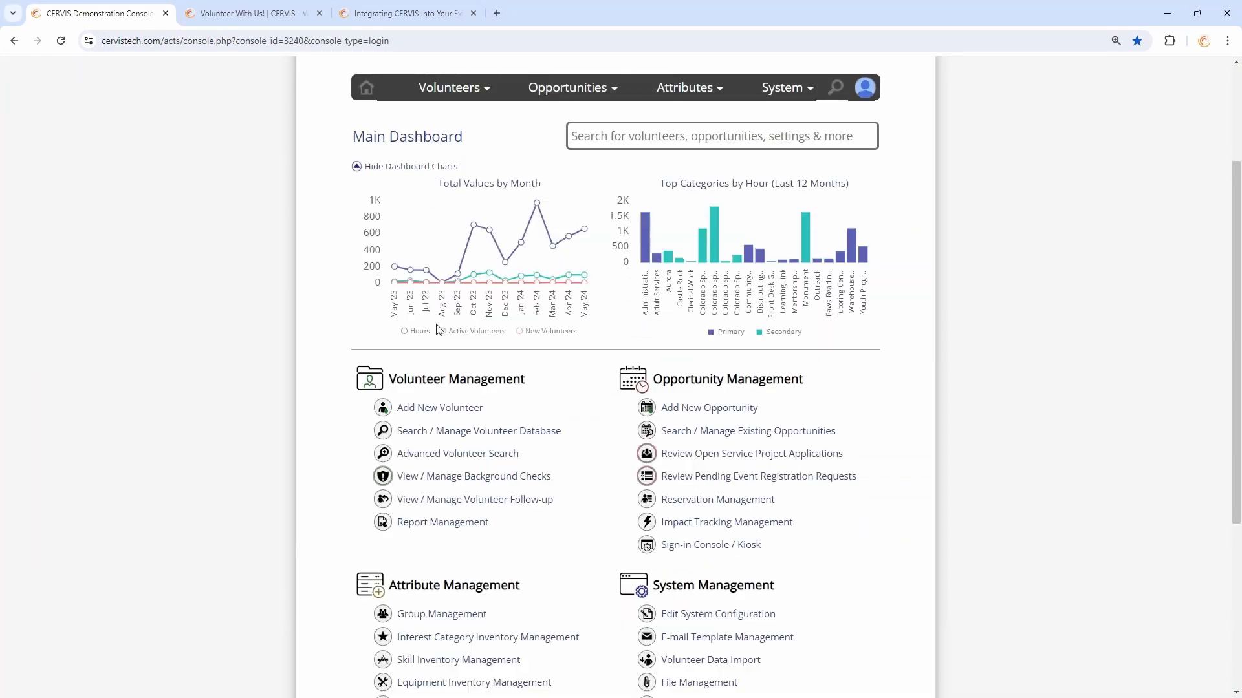
left_click(768, 432)
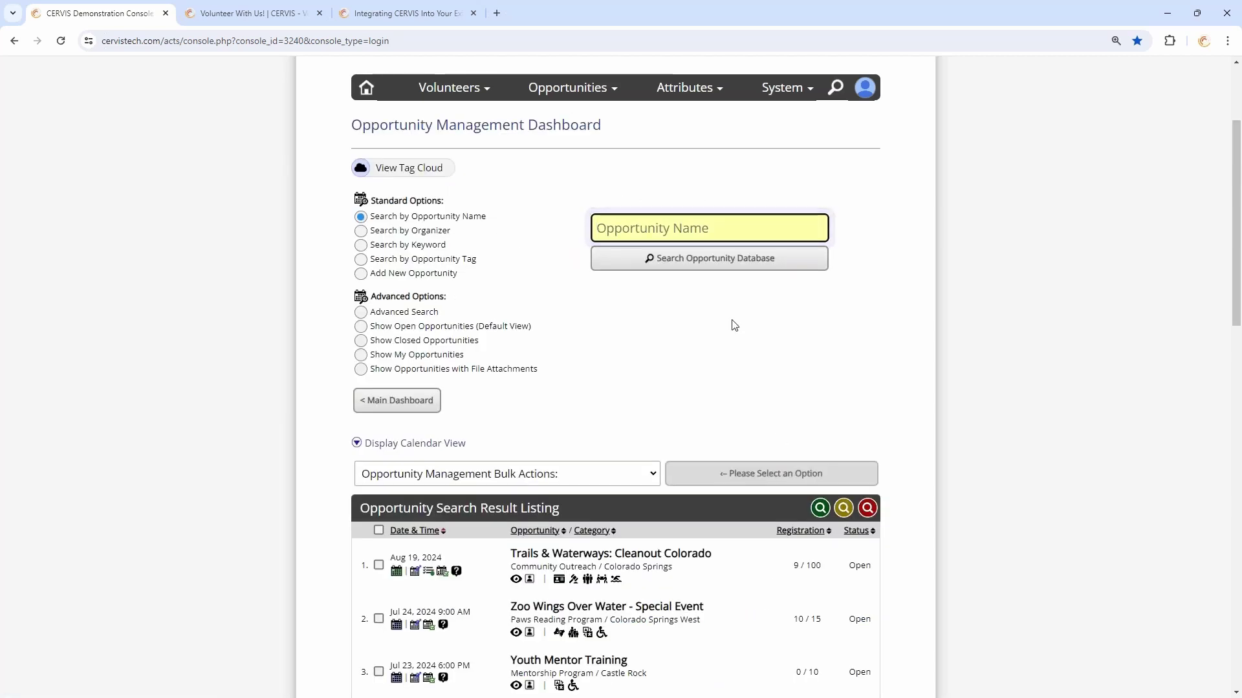
scroll(734, 326, "down", 4)
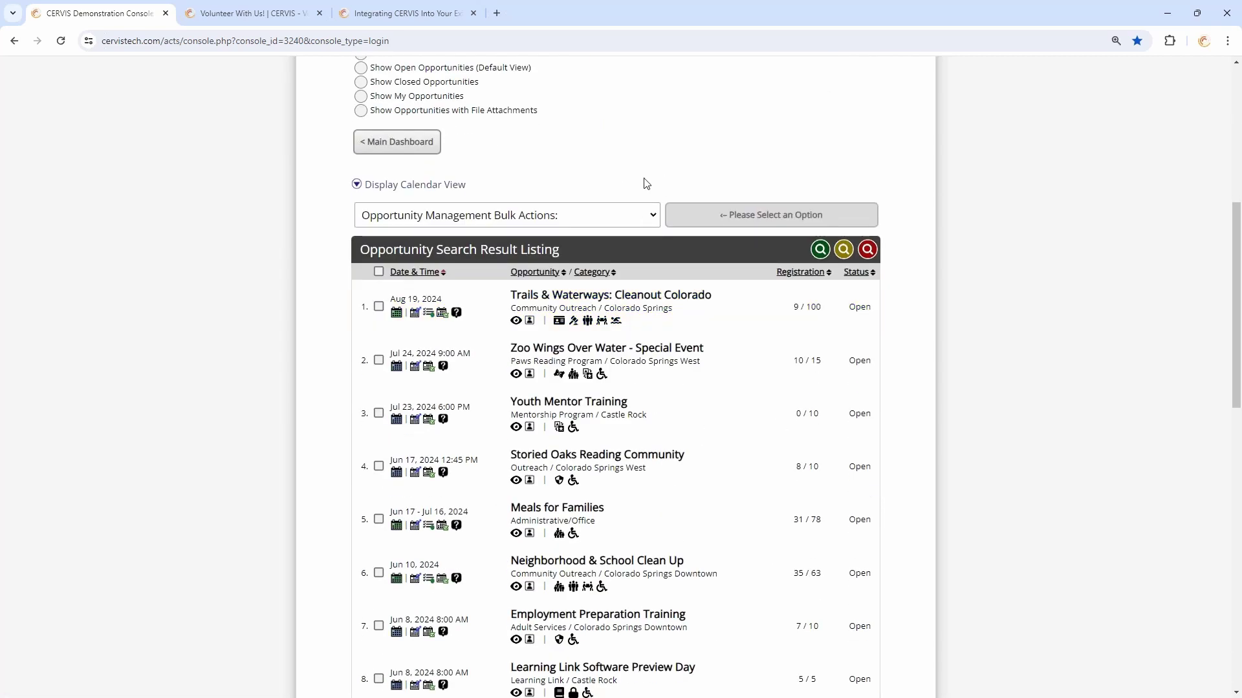
Preview Trails & Waterways: Cleanout Colorado and open its Private Registration Code link dialog
left_click(515, 321)
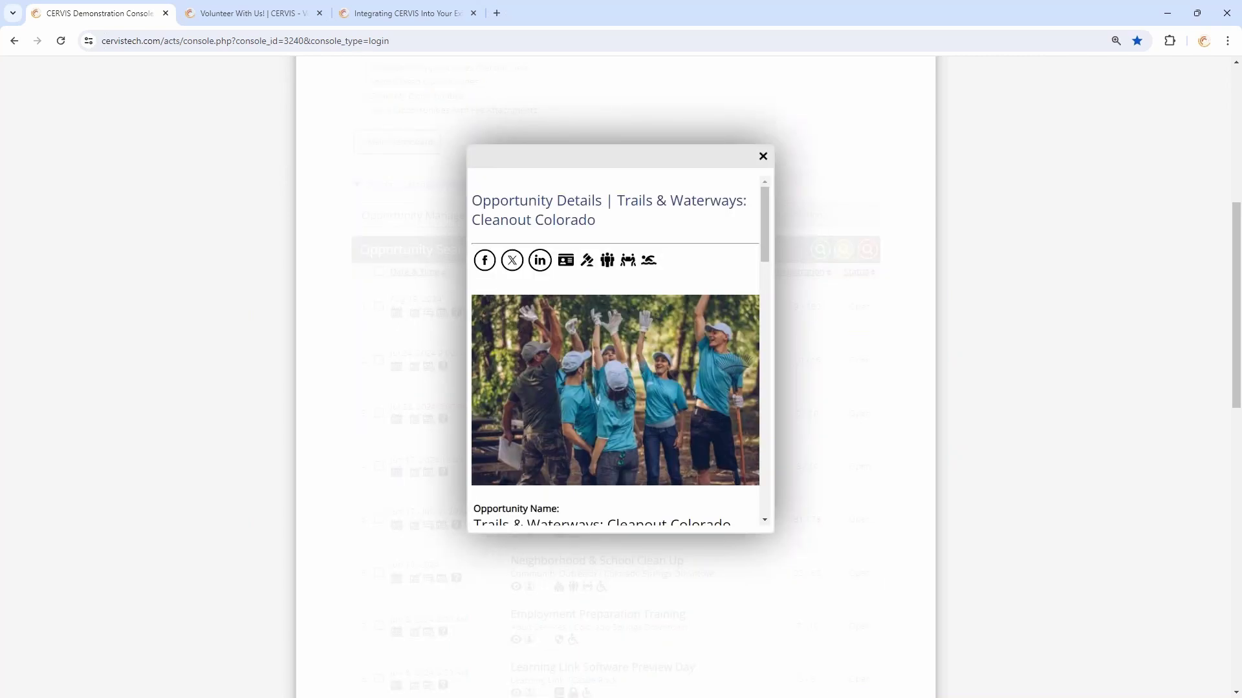
left_click_drag(763, 205, 766, 461)
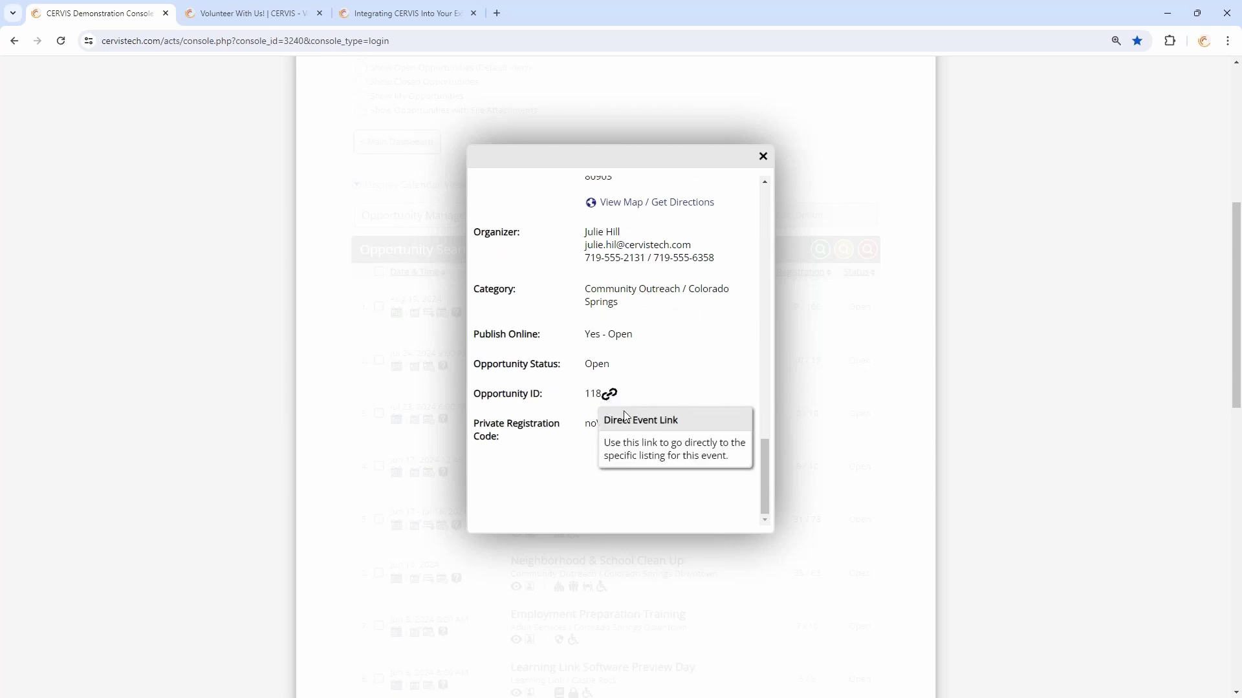
mouse_move(624, 428)
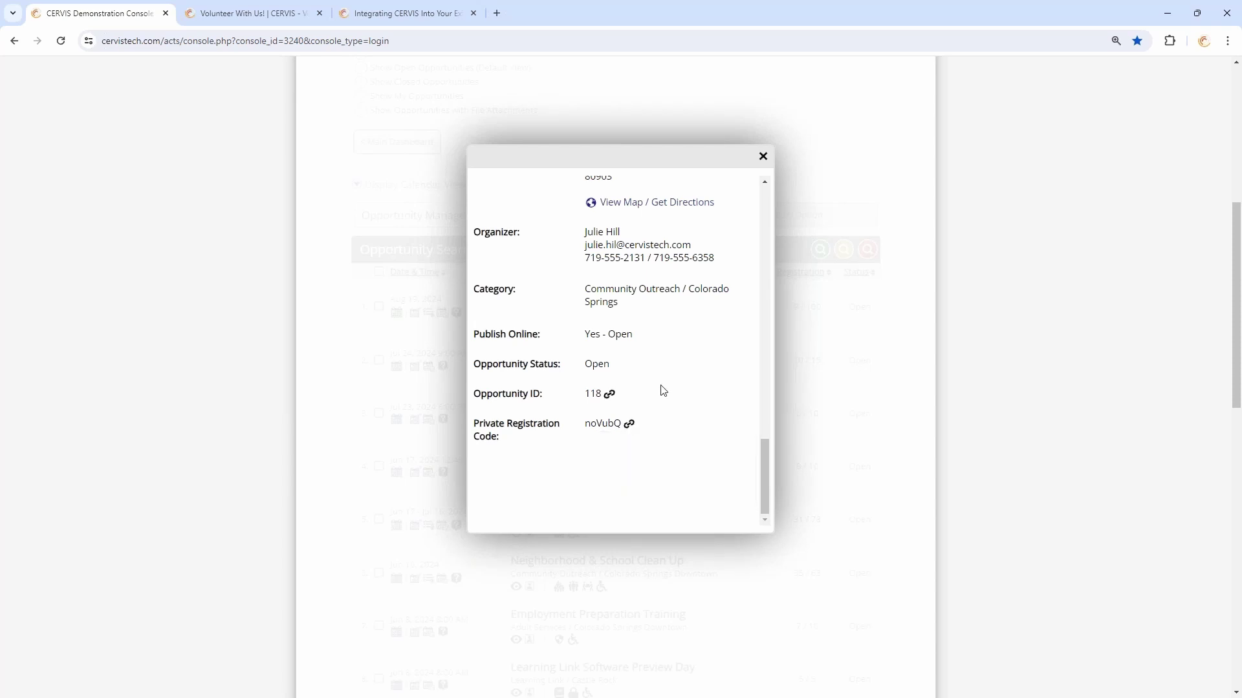
left_click_drag(486, 421, 499, 437)
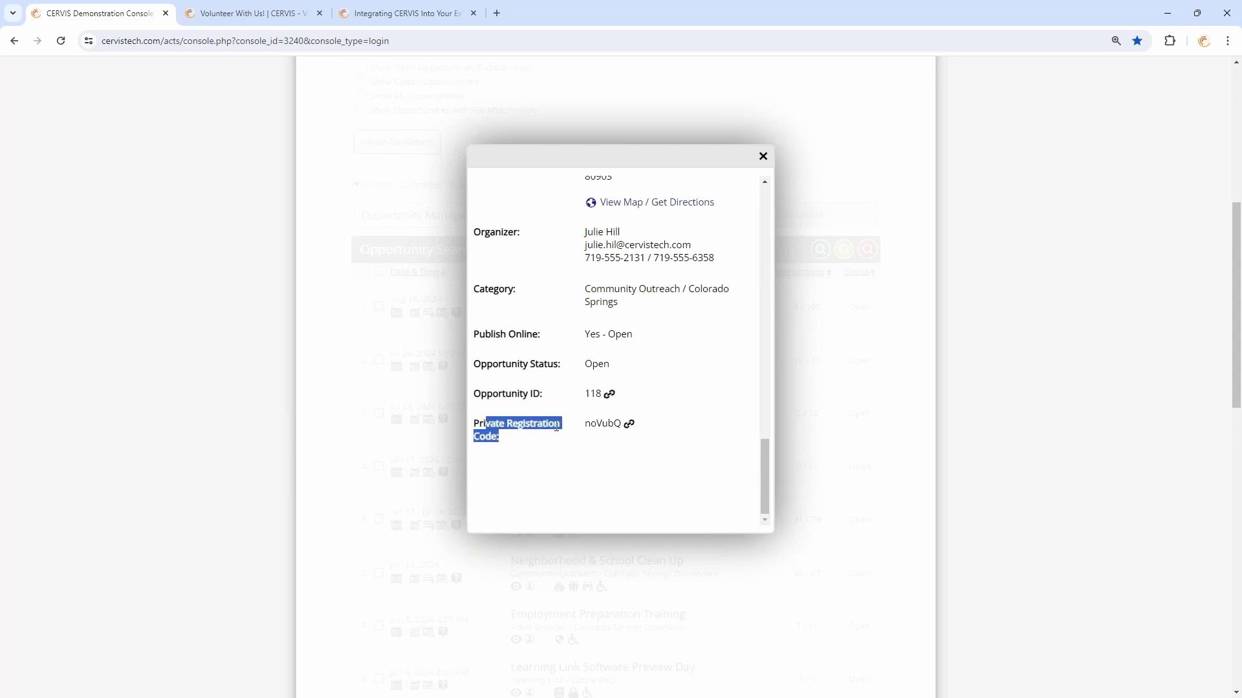
left_click(492, 433)
left_click(630, 425)
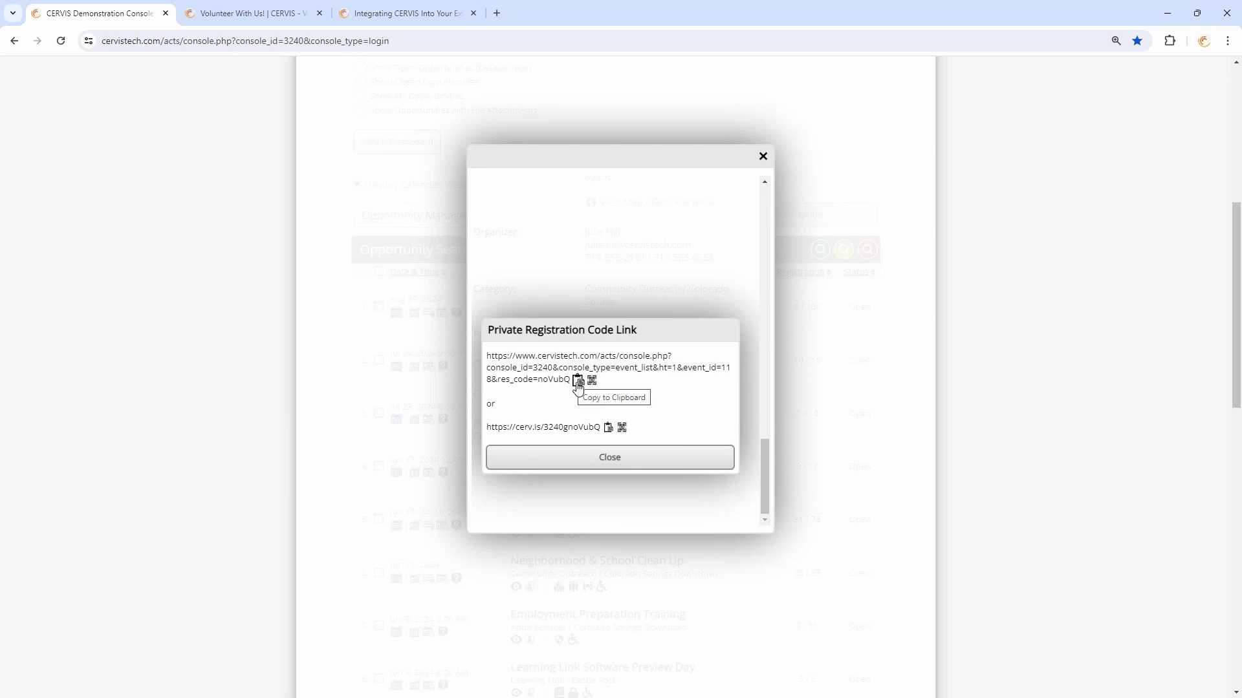
Copy the private registration link and the short link's QR code image, then close the QR popup
left_click(609, 430)
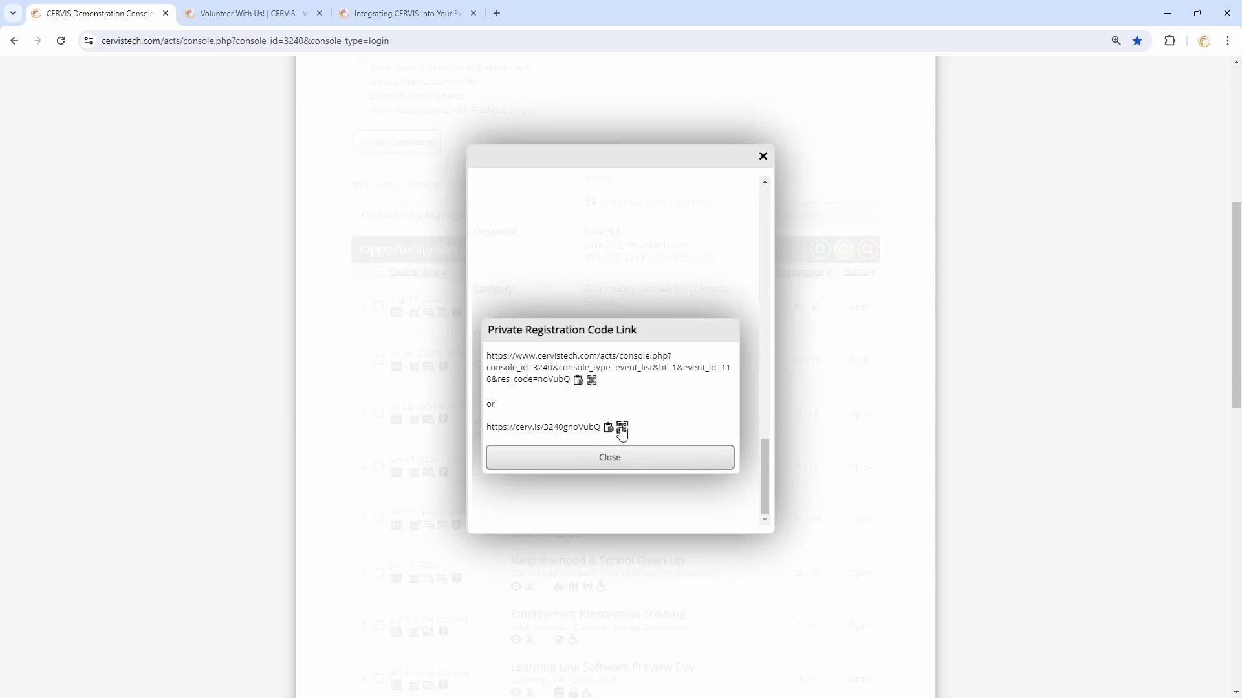
left_click(622, 429)
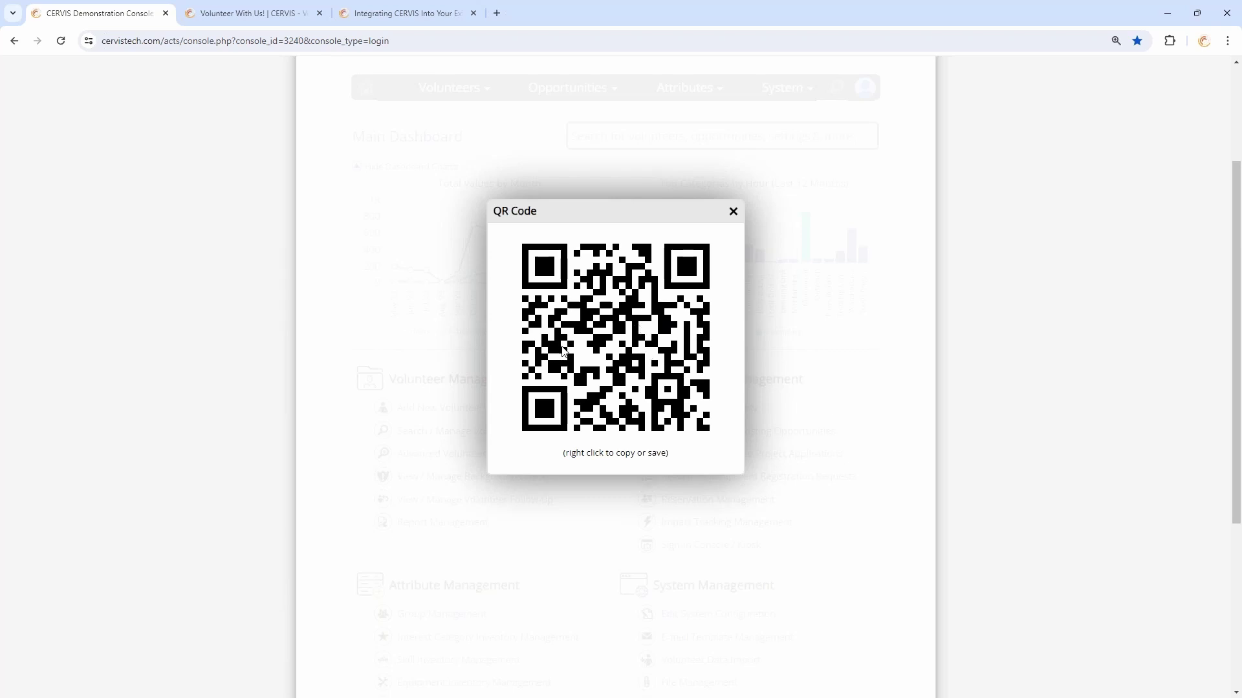
right_click(594, 328)
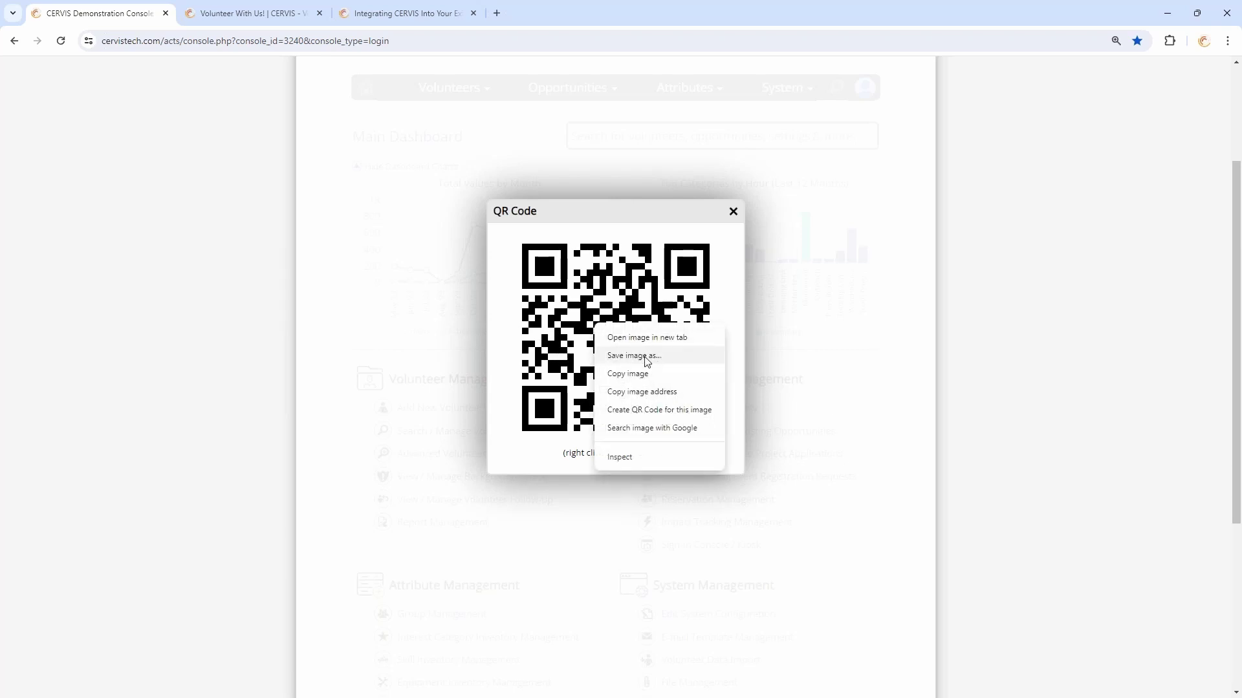
left_click(631, 375)
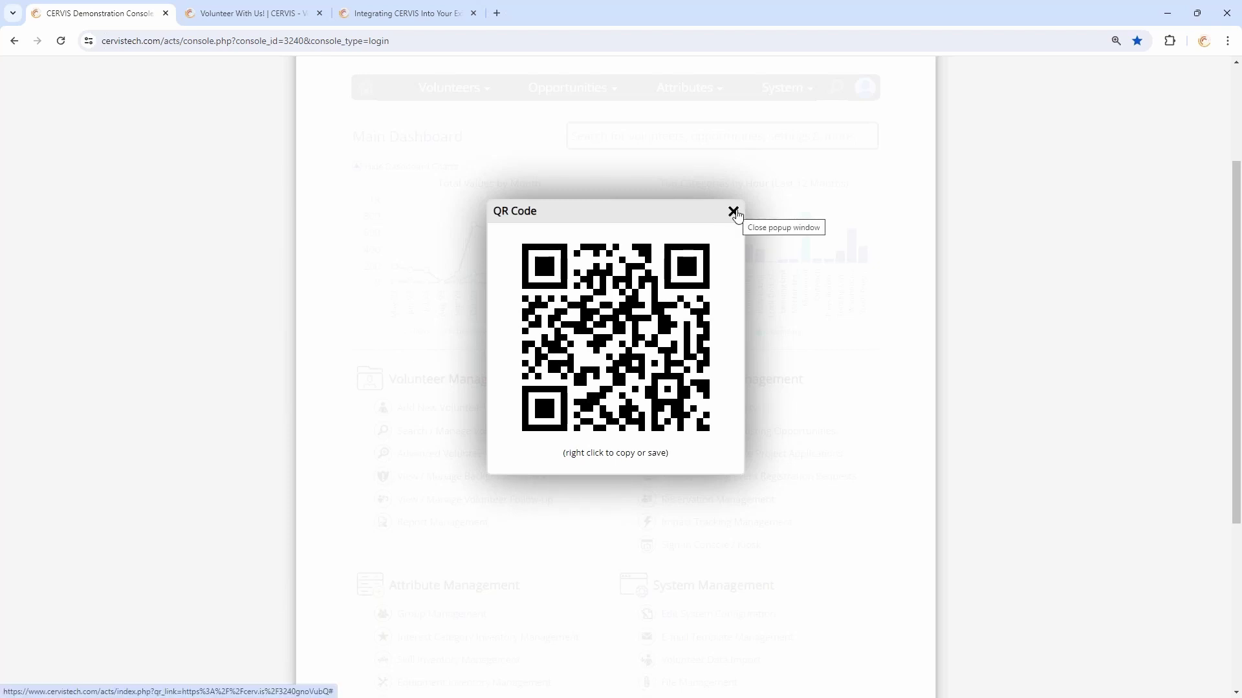
left_click(734, 213)
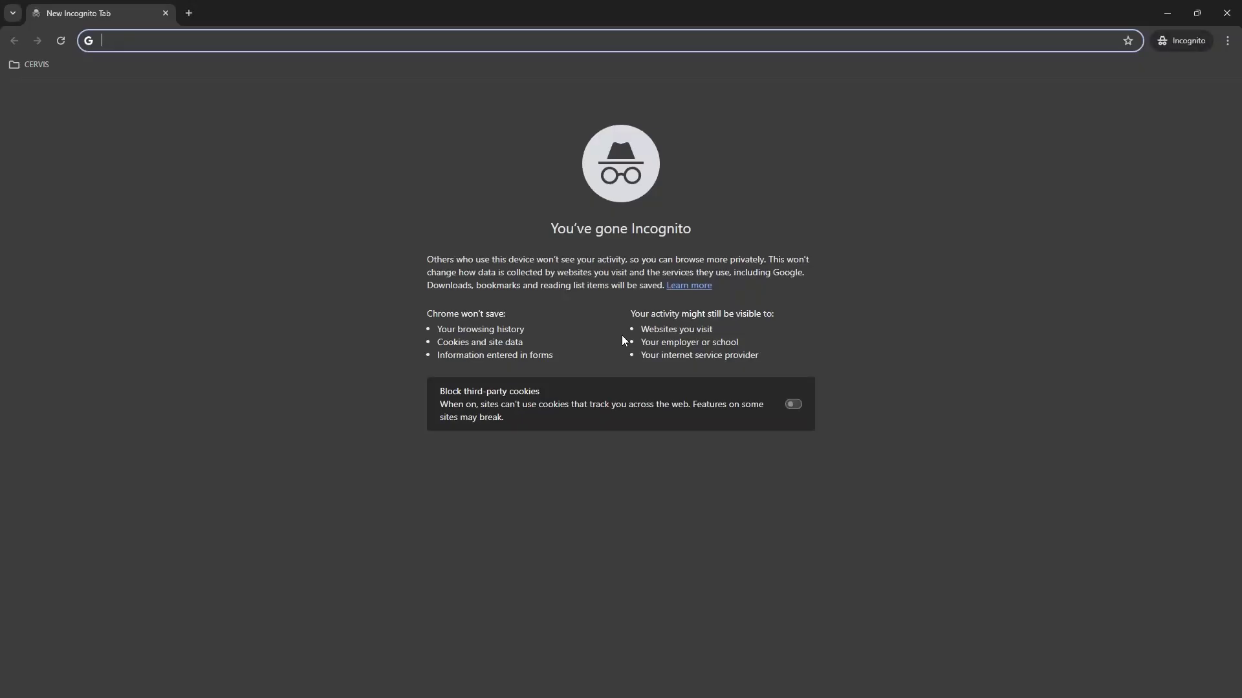
Paste the registration link in incognito, check the Trails & Waterways slots, then close the window
key("ctrl+v")
key("Return")
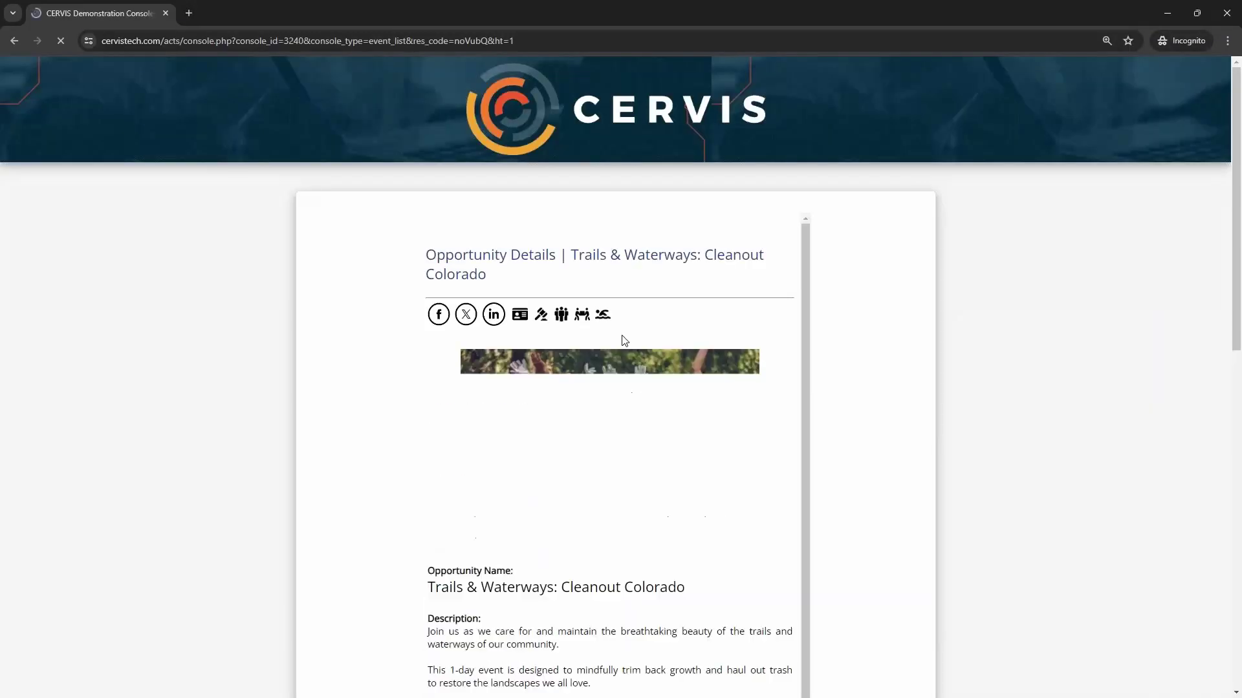
scroll(866, 311, "down", 2)
scroll(902, 342, "down", 5)
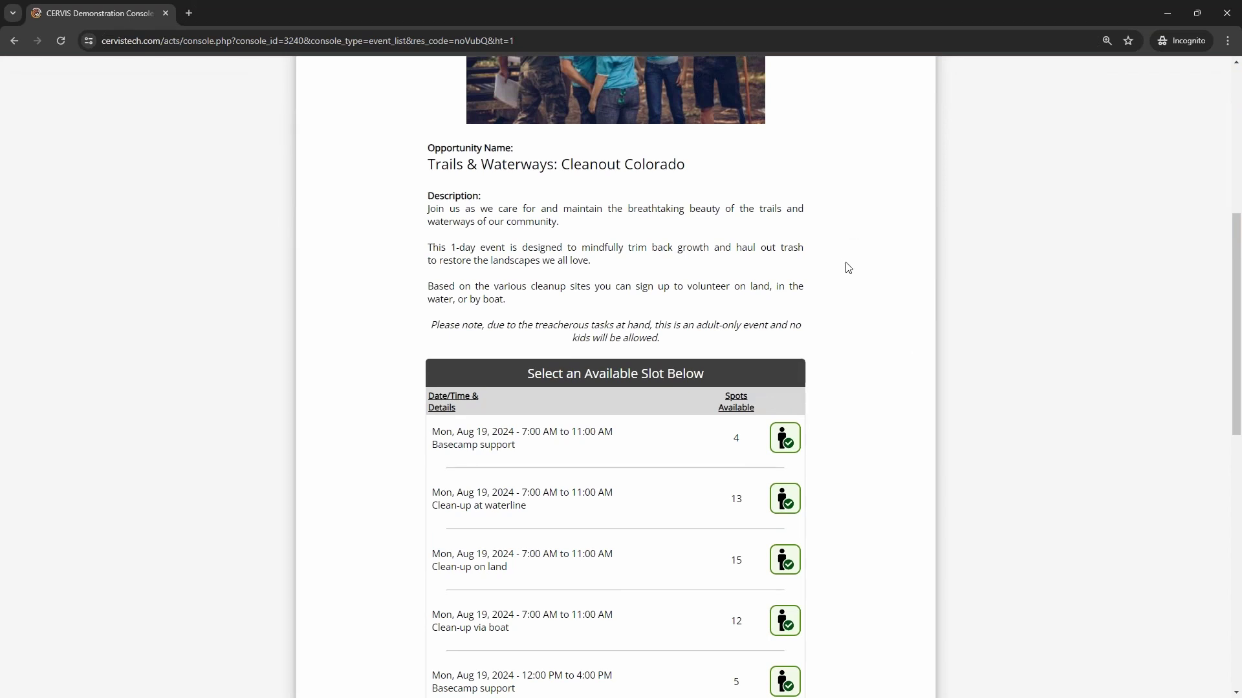
scroll(876, 260, "up", 7)
scroll(847, 213, "down", 4)
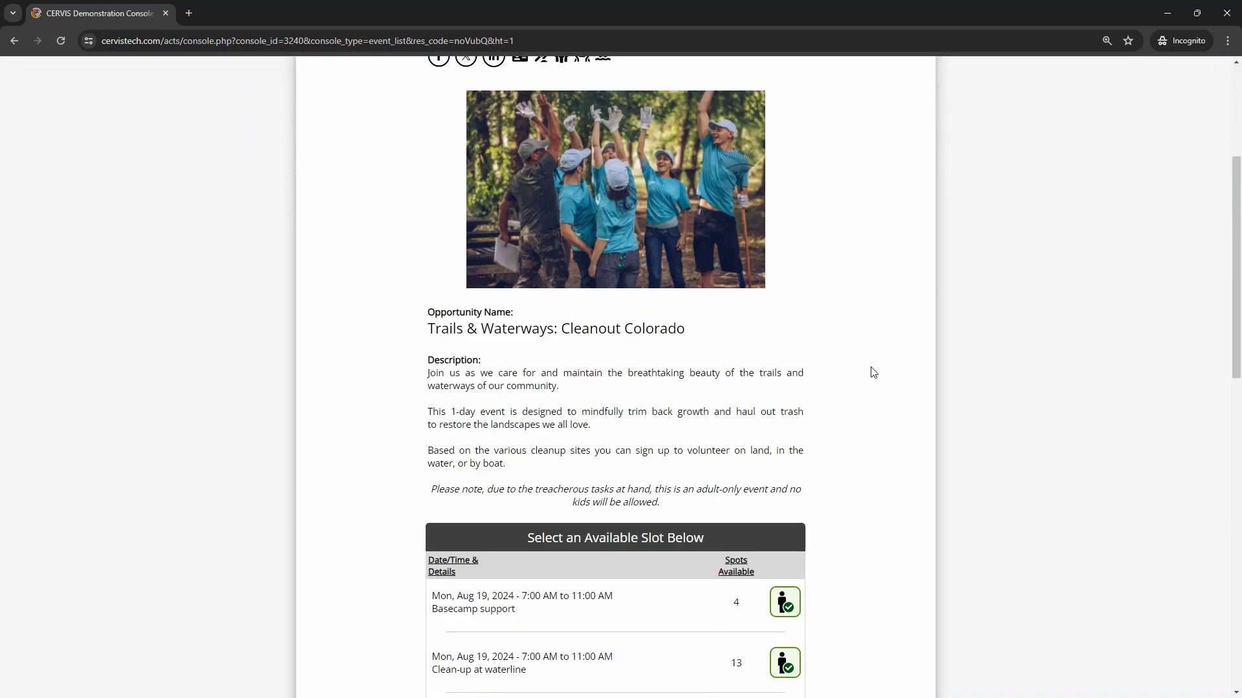
scroll(866, 371, "down", 1)
scroll(867, 371, "down", 10)
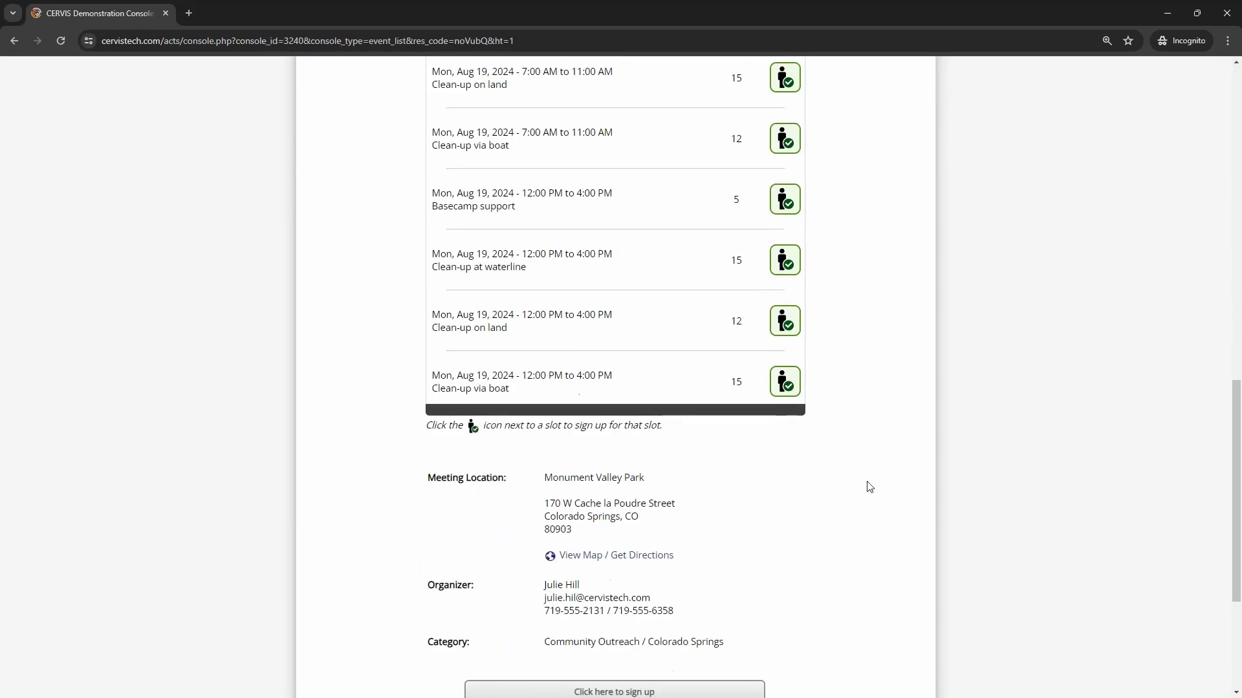
left_click(1227, 13)
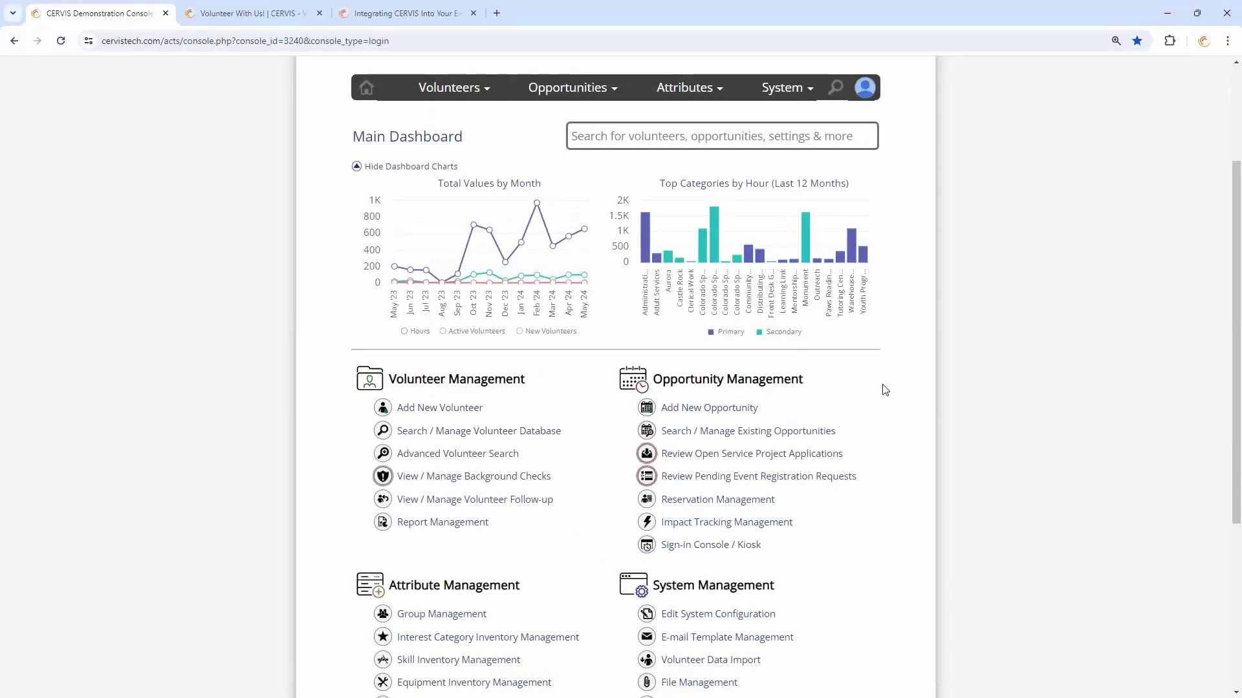
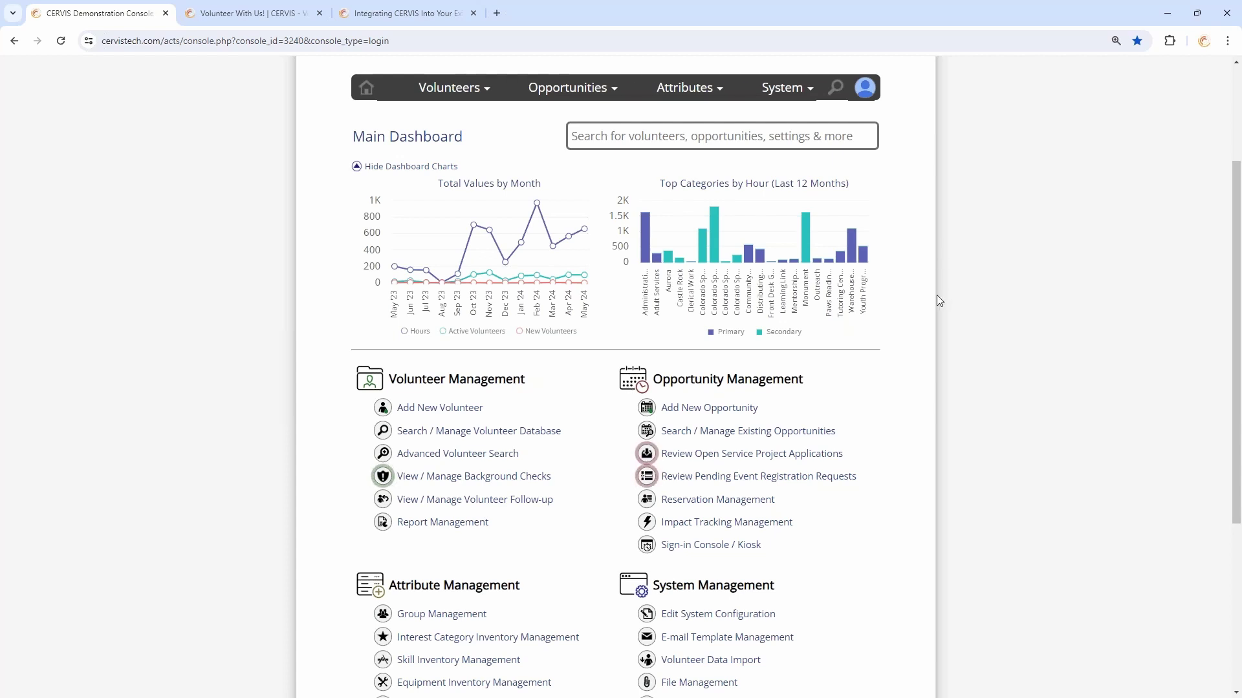
Log out of the CERVIS console from the account avatar menu
scroll(939, 301, "up", 3)
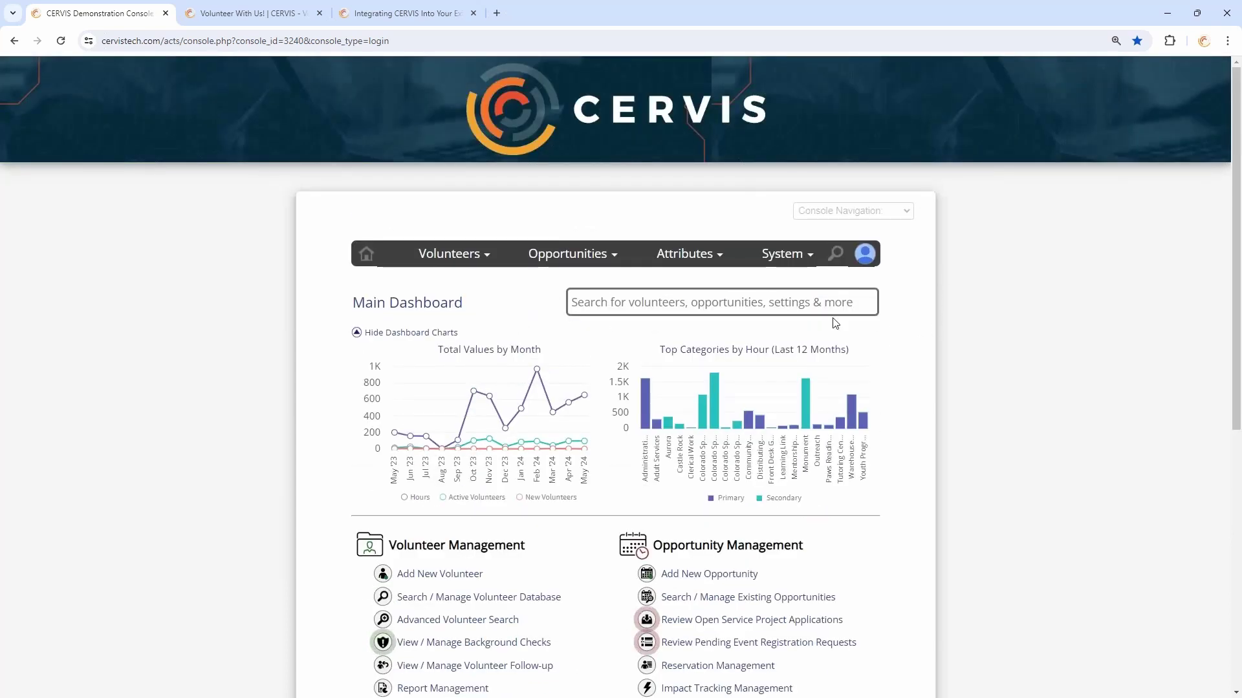
left_click(865, 254)
left_click(864, 254)
left_click(865, 255)
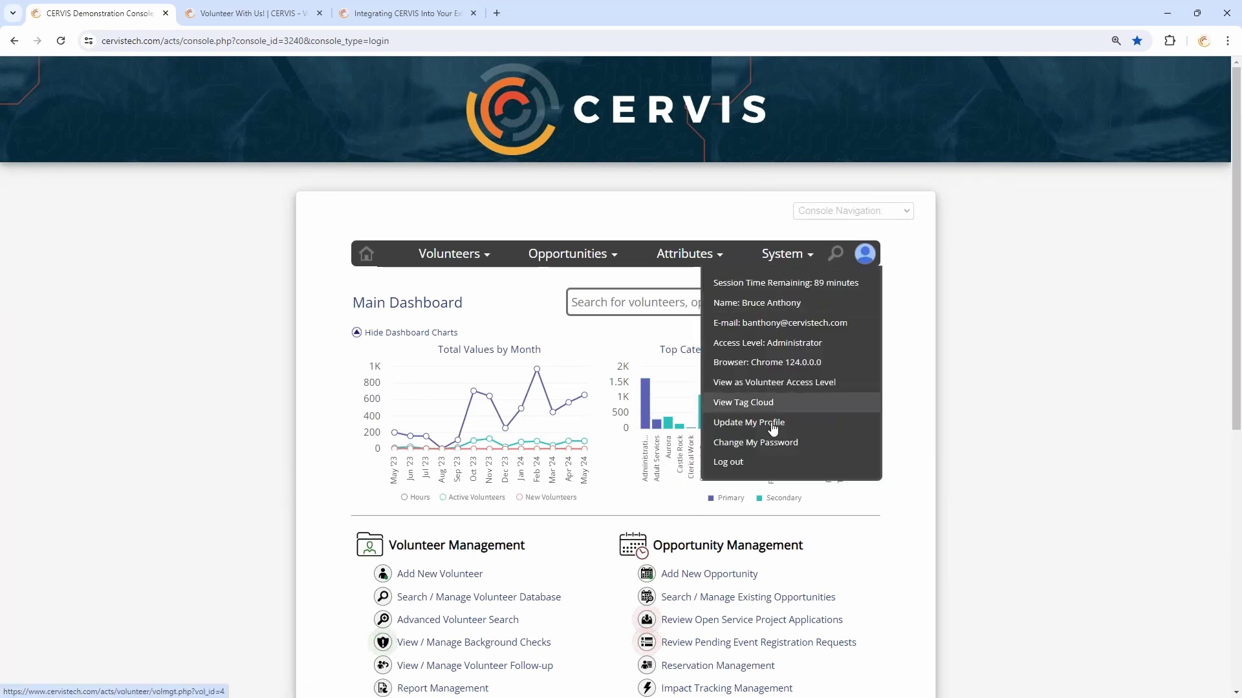
left_click(737, 462)
Load the cerv.is short link in a new tab and reveal the Cleanout Colorado page's full URL
left_click(401, 42)
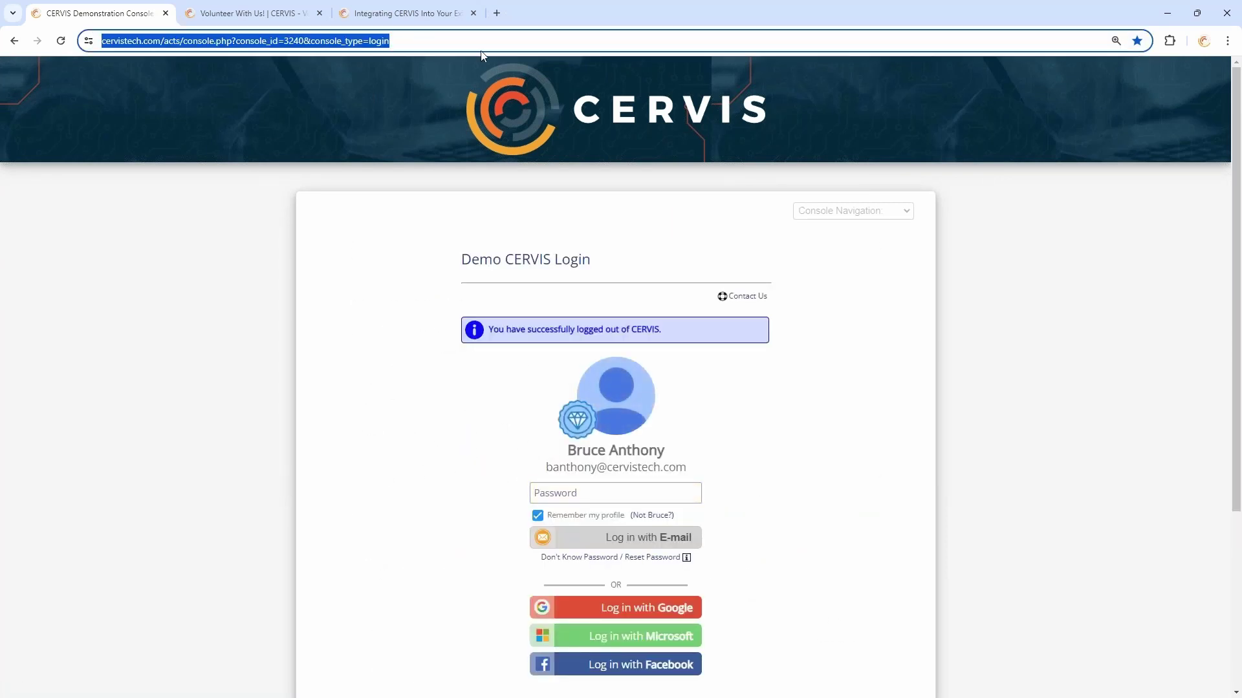
left_click(497, 13)
key("ctrl+v")
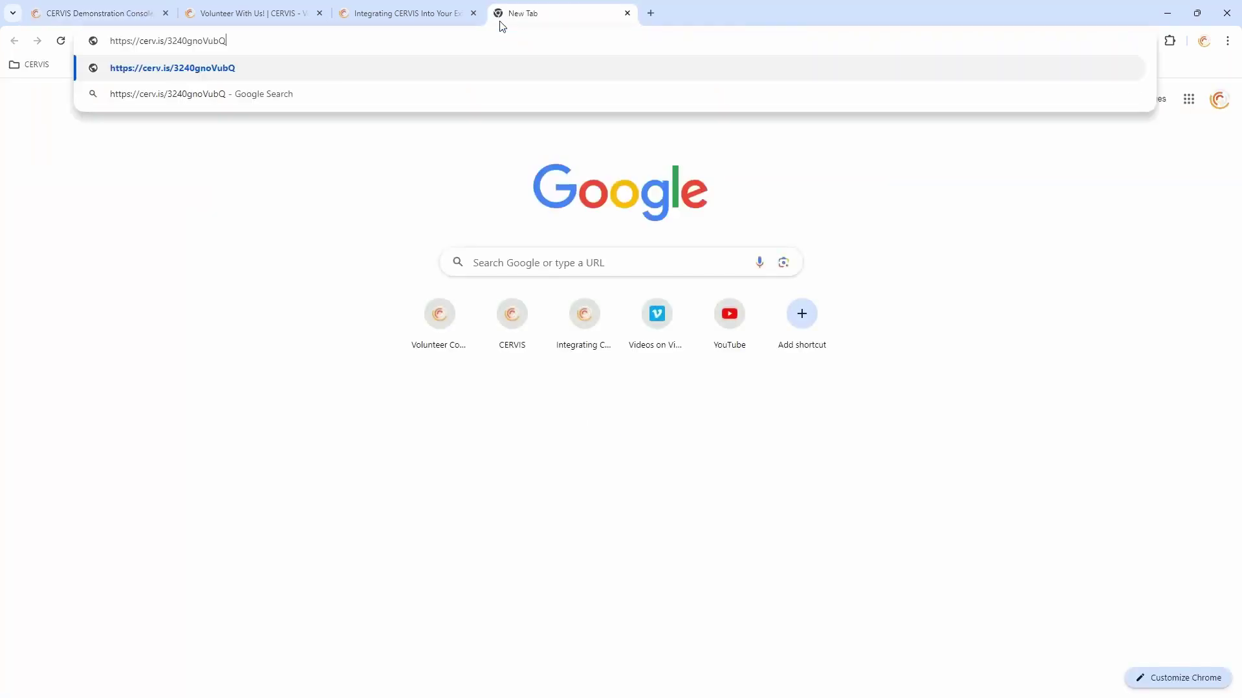
key("Return")
left_click(543, 40)
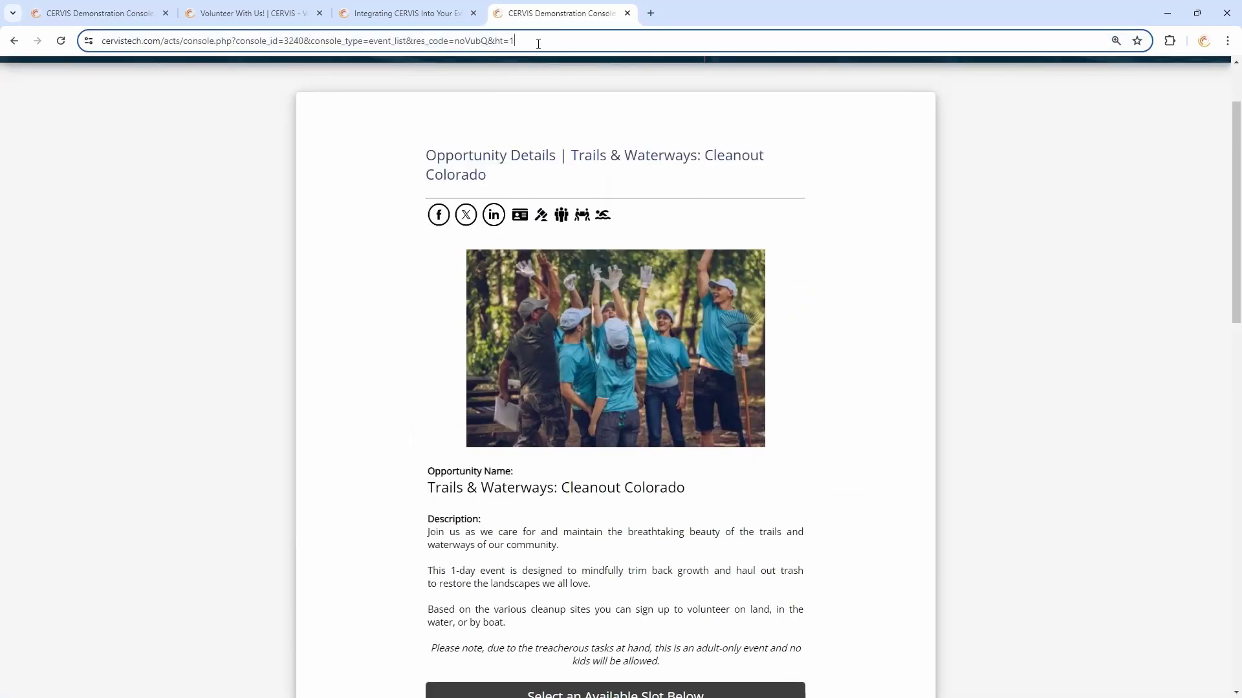
key("End")
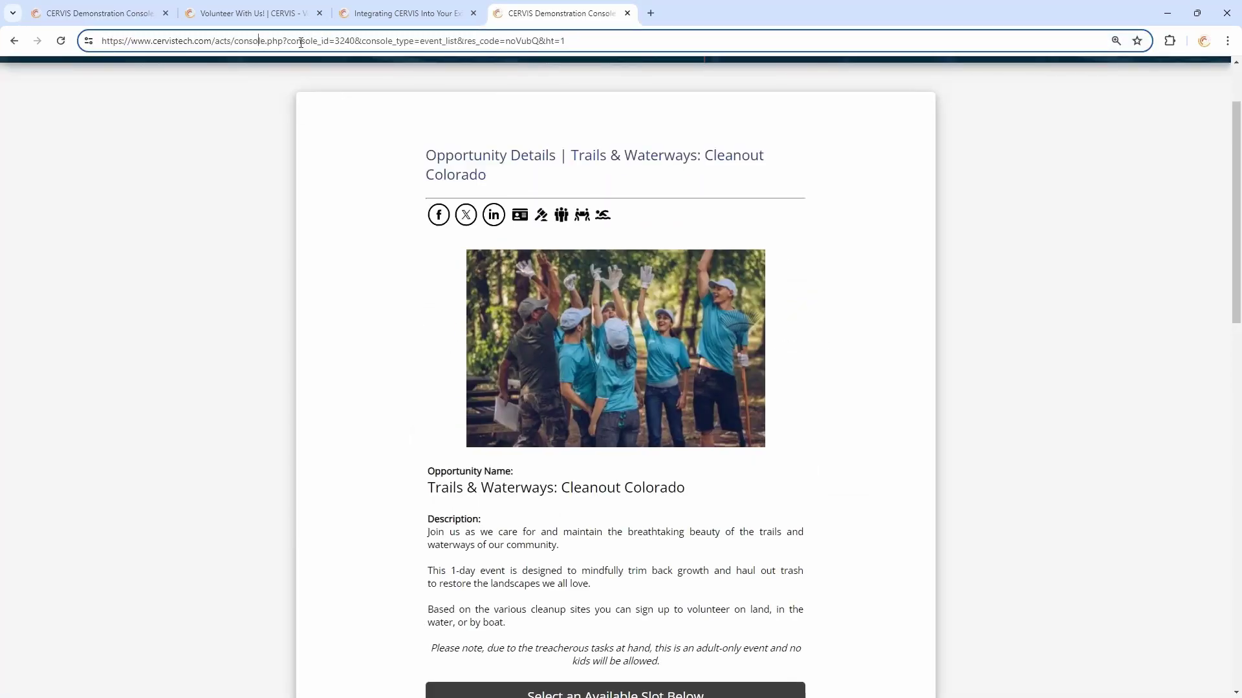
left_click_drag(393, 41, 541, 43)
left_click(569, 41)
Append &source=flyer to the end of the opportunity page's web address
type("&sop")
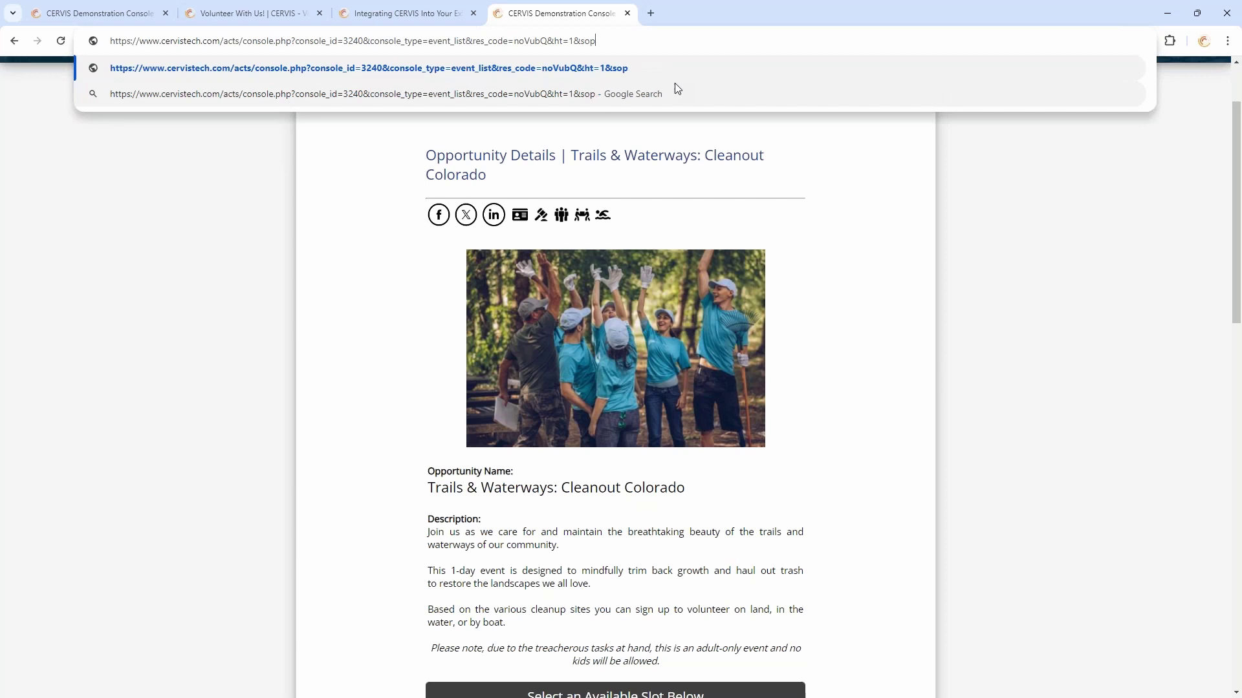
key("BackSpace")
type("urce=flyer")
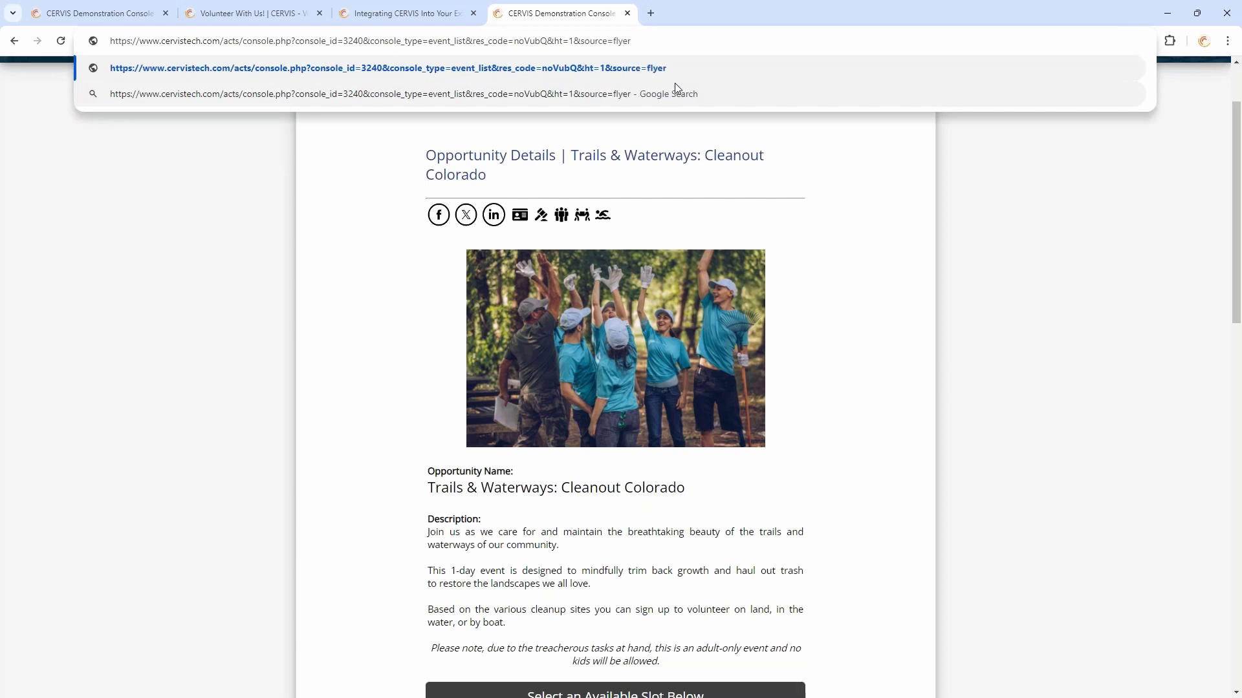
Point out the flyer value, then select the entire flyer-tagged web address
triple_click(654, 39)
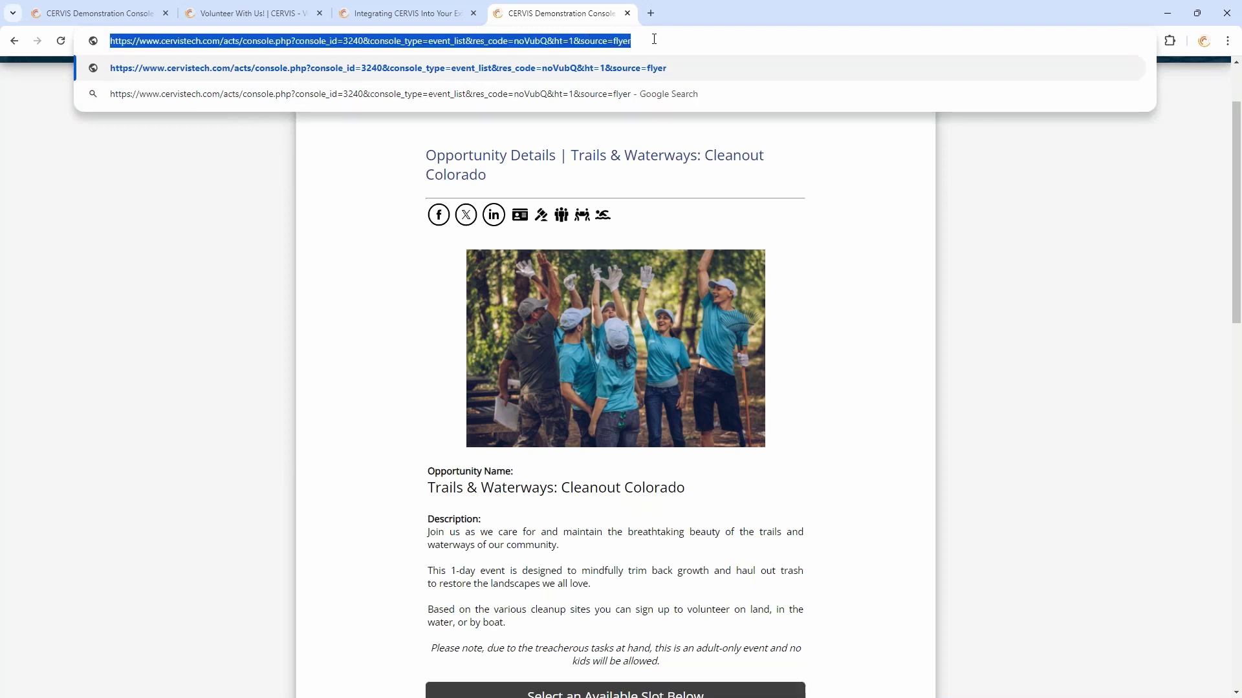
double_click(653, 39)
left_click(915, 238)
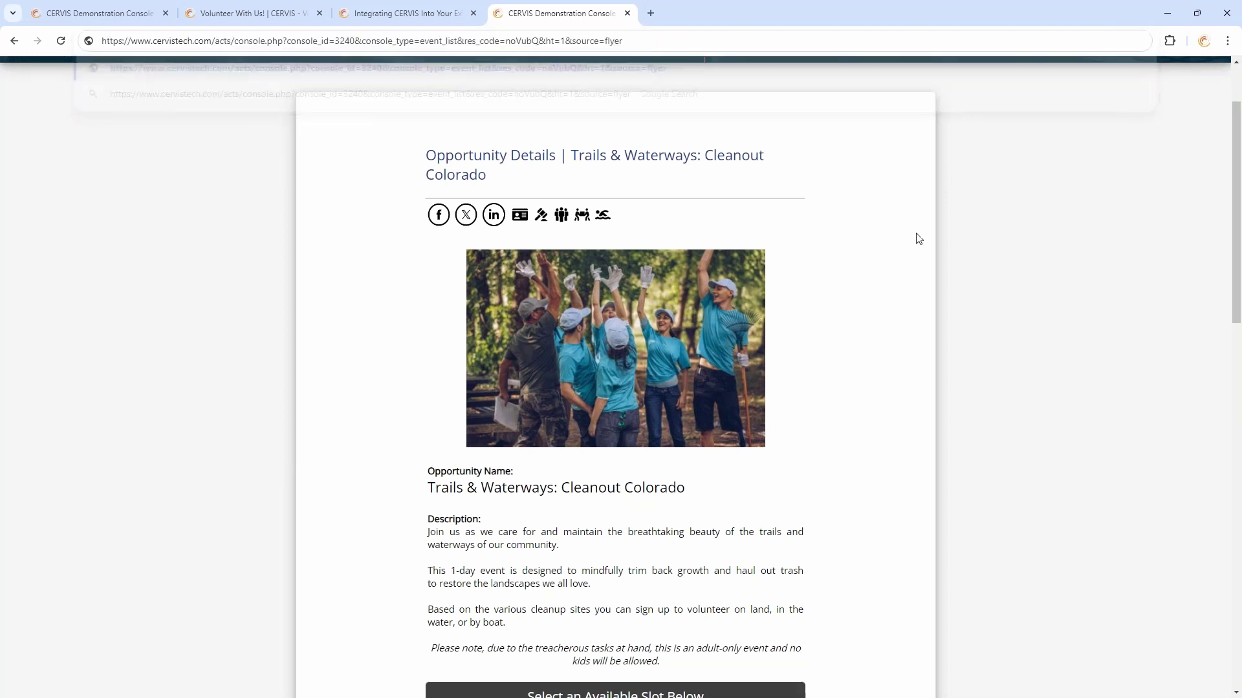
left_click(663, 43)
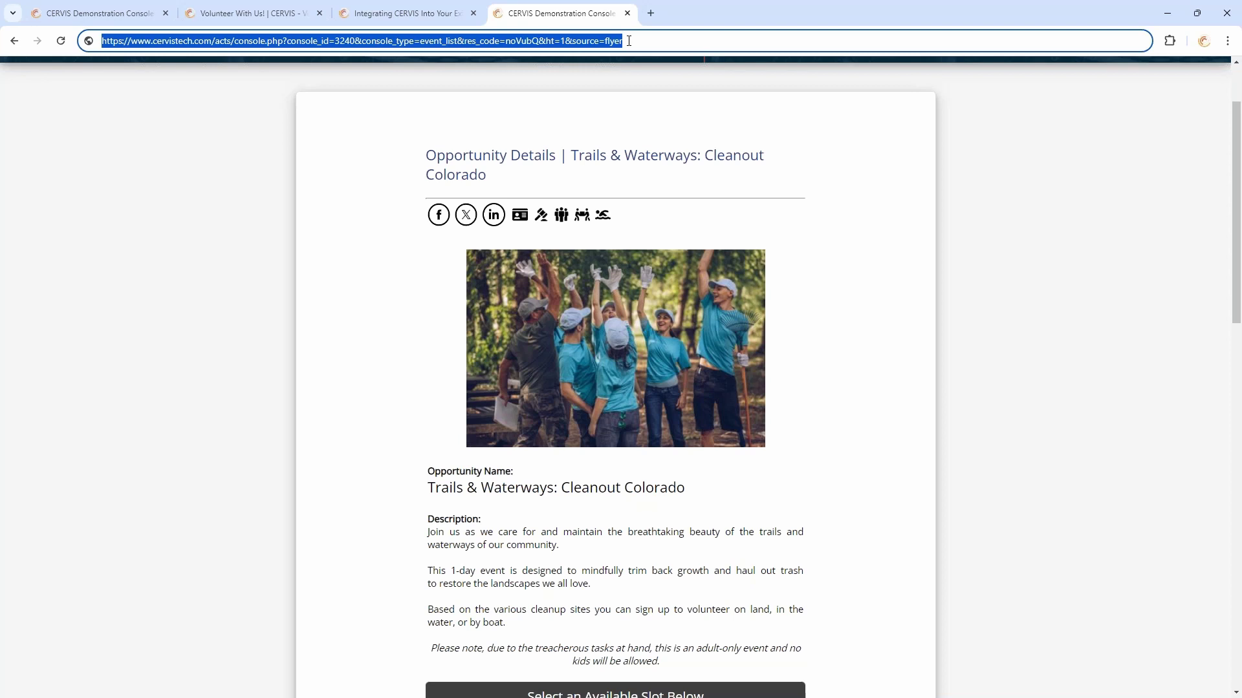
left_click(629, 40)
double_click(618, 41)
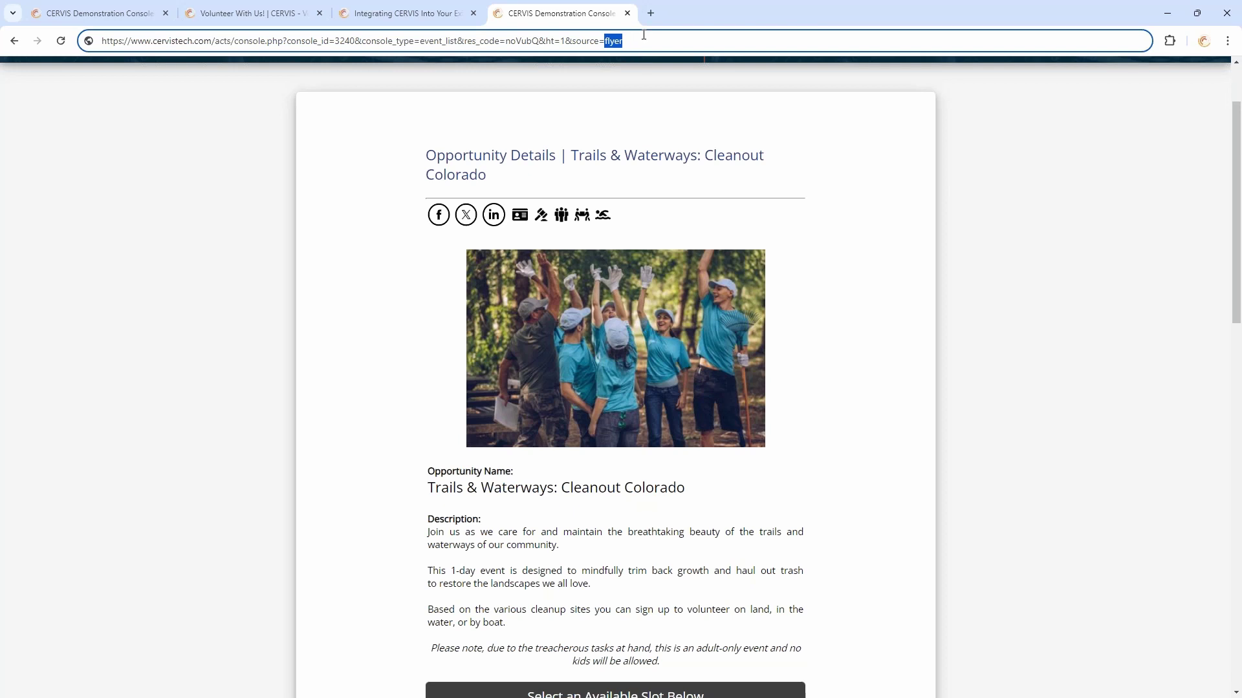
left_click(640, 41)
double_click(611, 41)
left_click(621, 113)
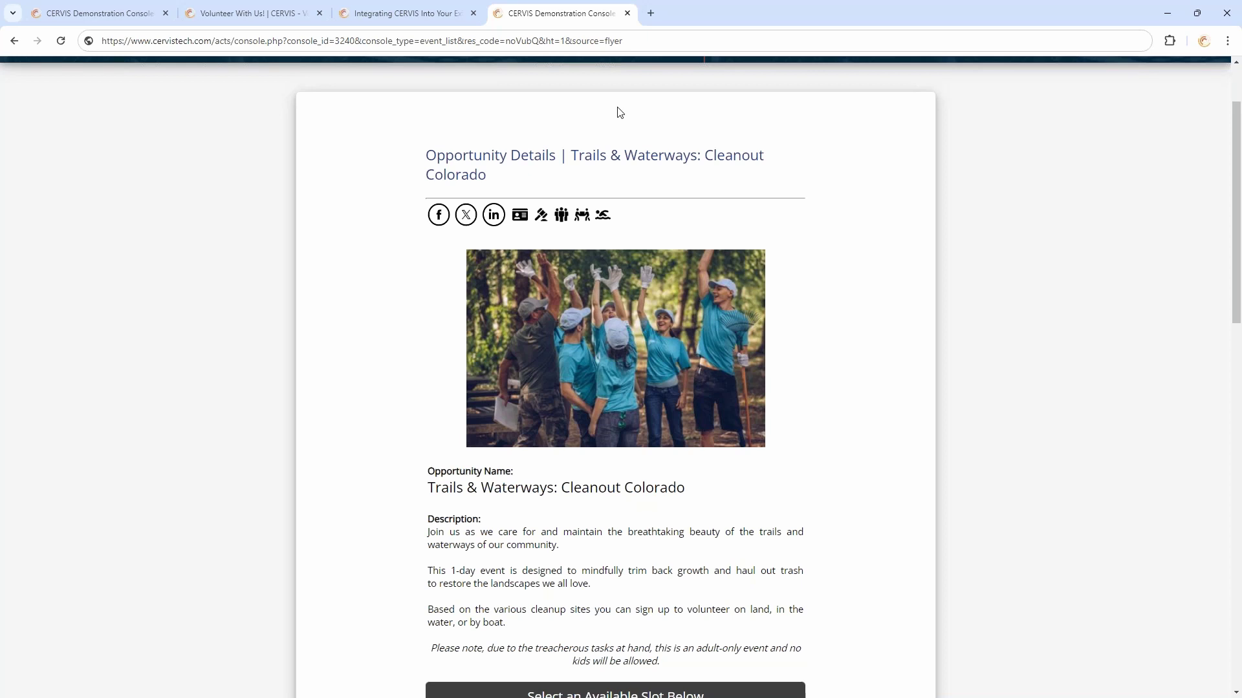
left_click(641, 39)
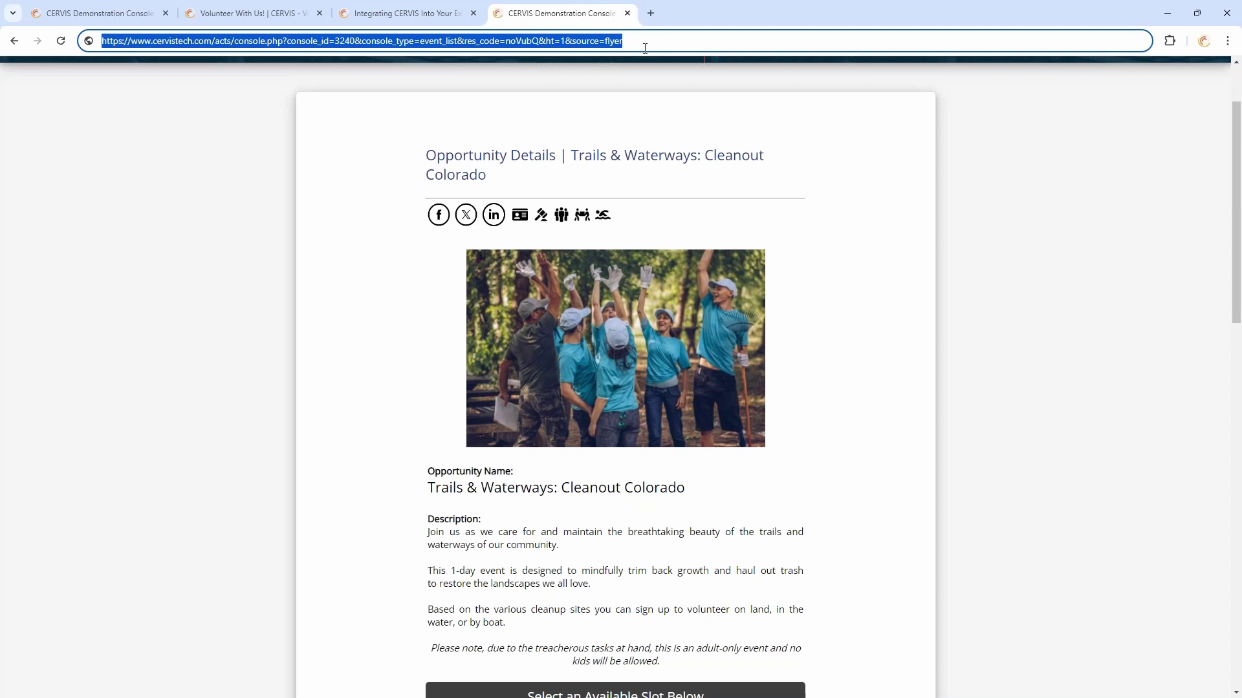
Log back in with Google and generate a QR code for the pasted flyer-tagged link from the dashboard search
left_click(628, 13)
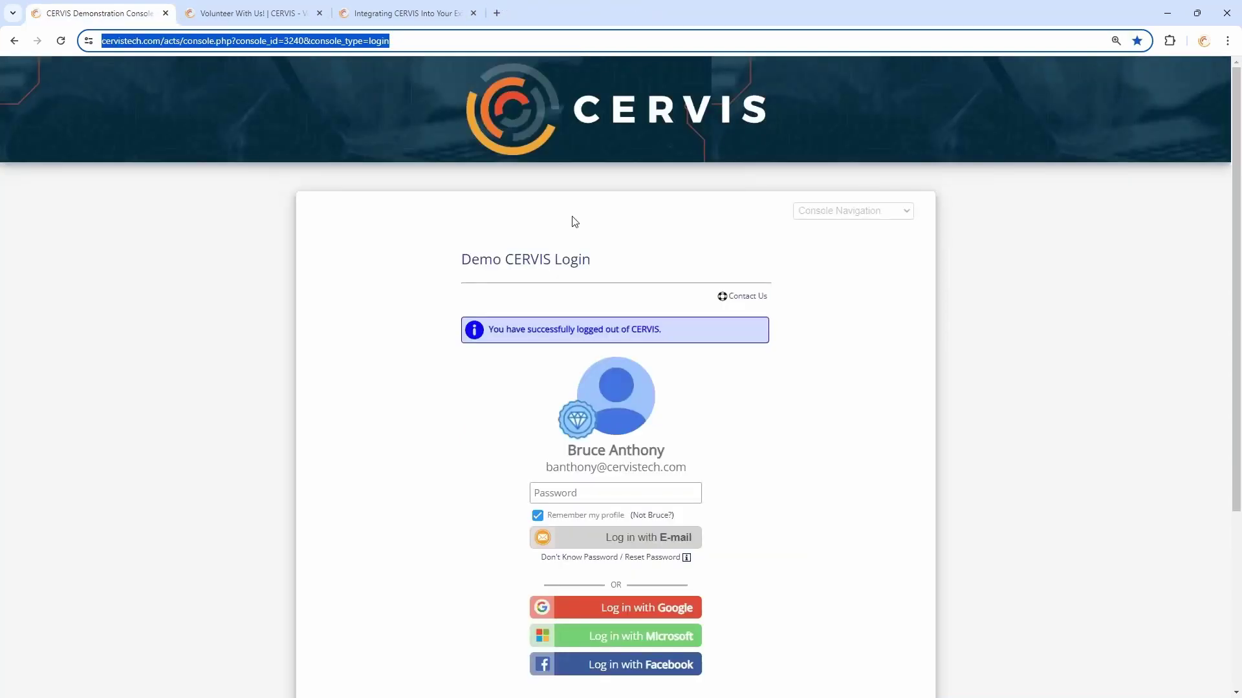
left_click(647, 608)
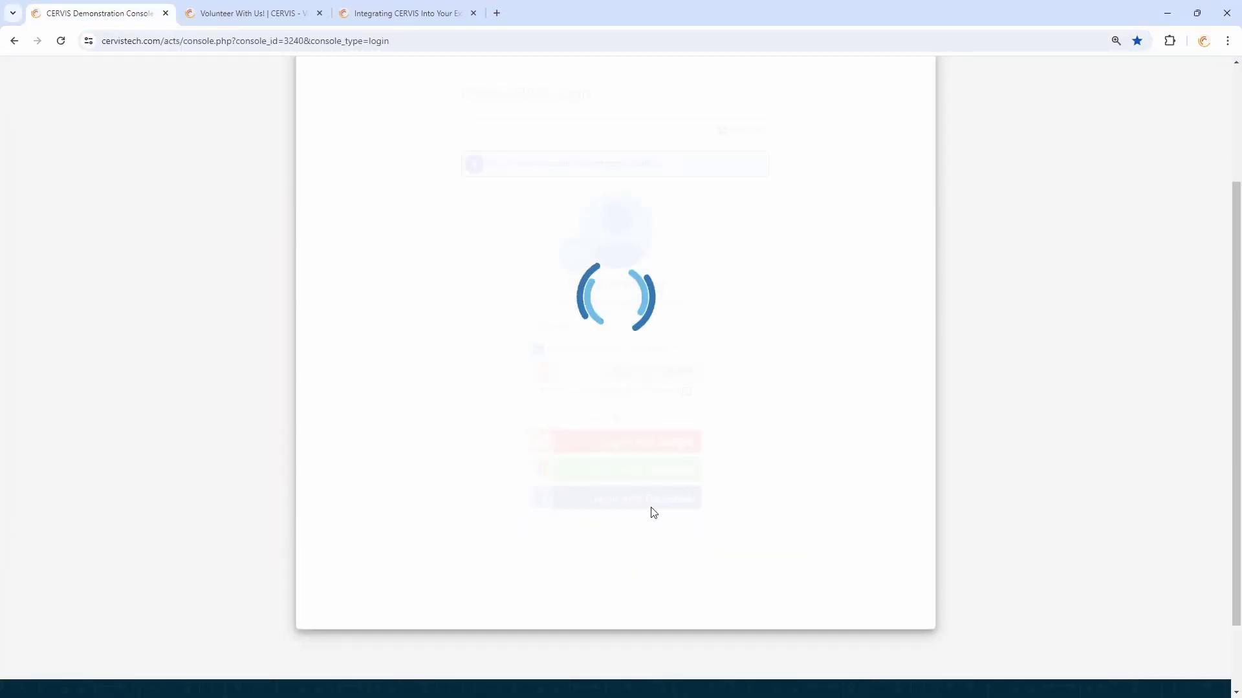
left_click(654, 137)
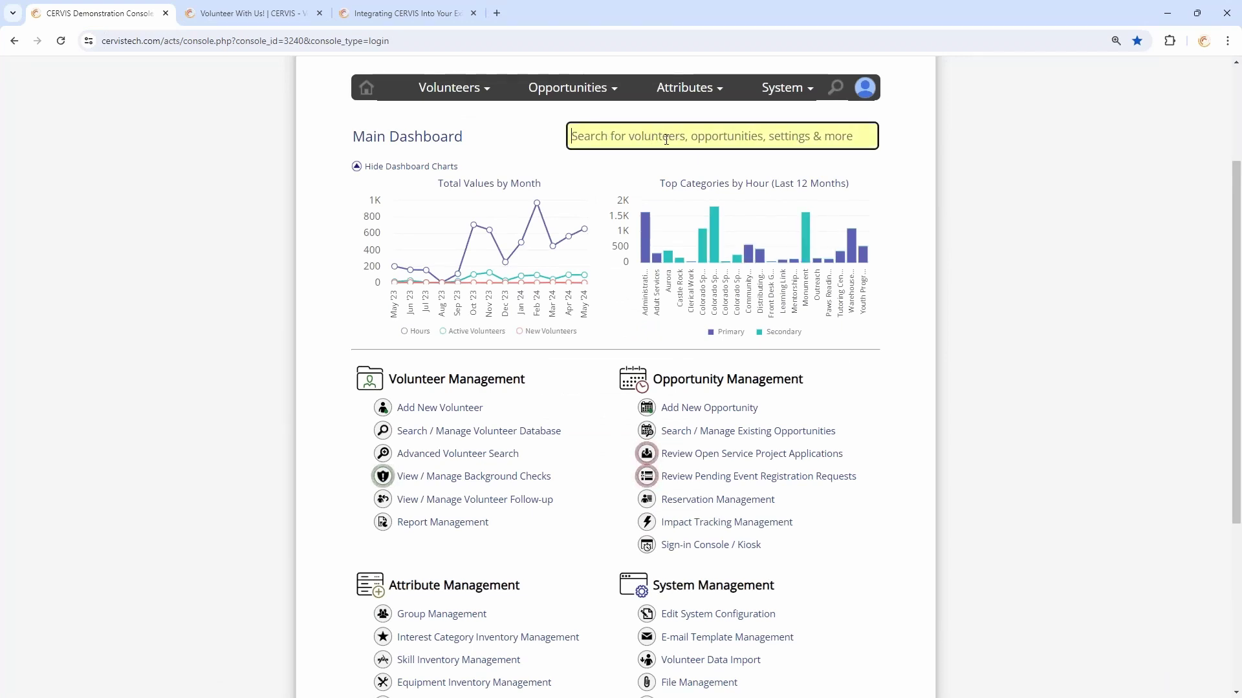
key("ctrl+v")
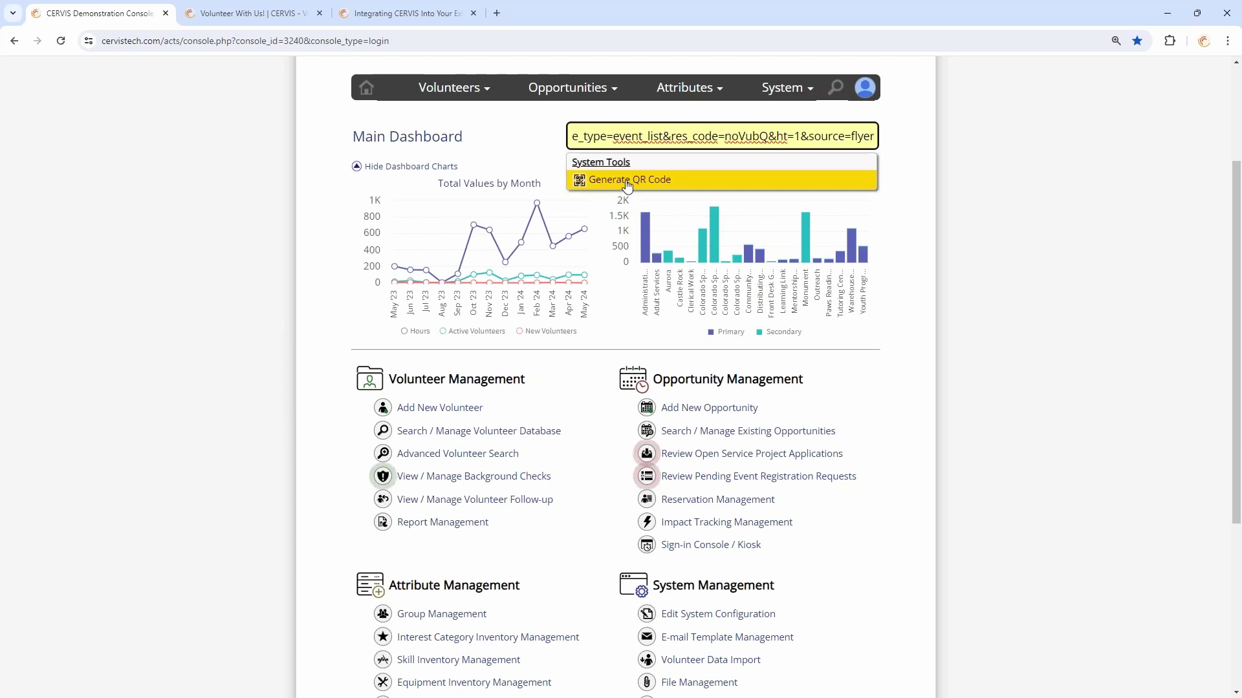
left_click(626, 182)
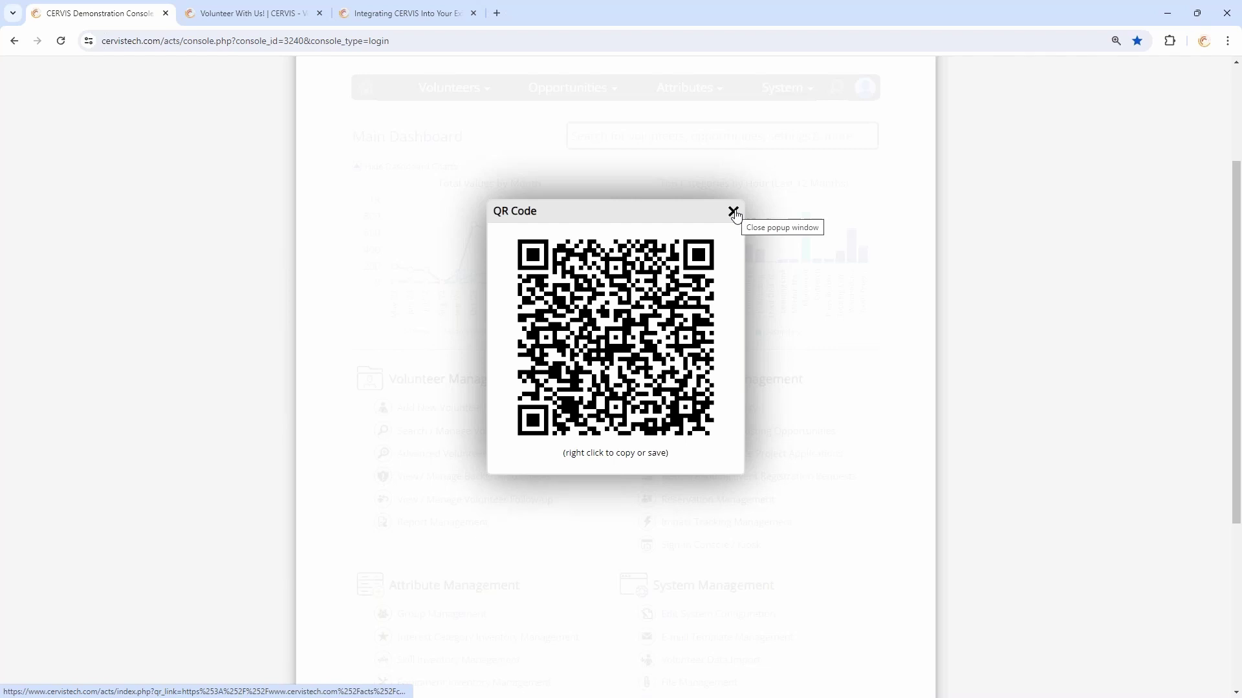
left_click(734, 212)
scroll(589, 367, "down", 4)
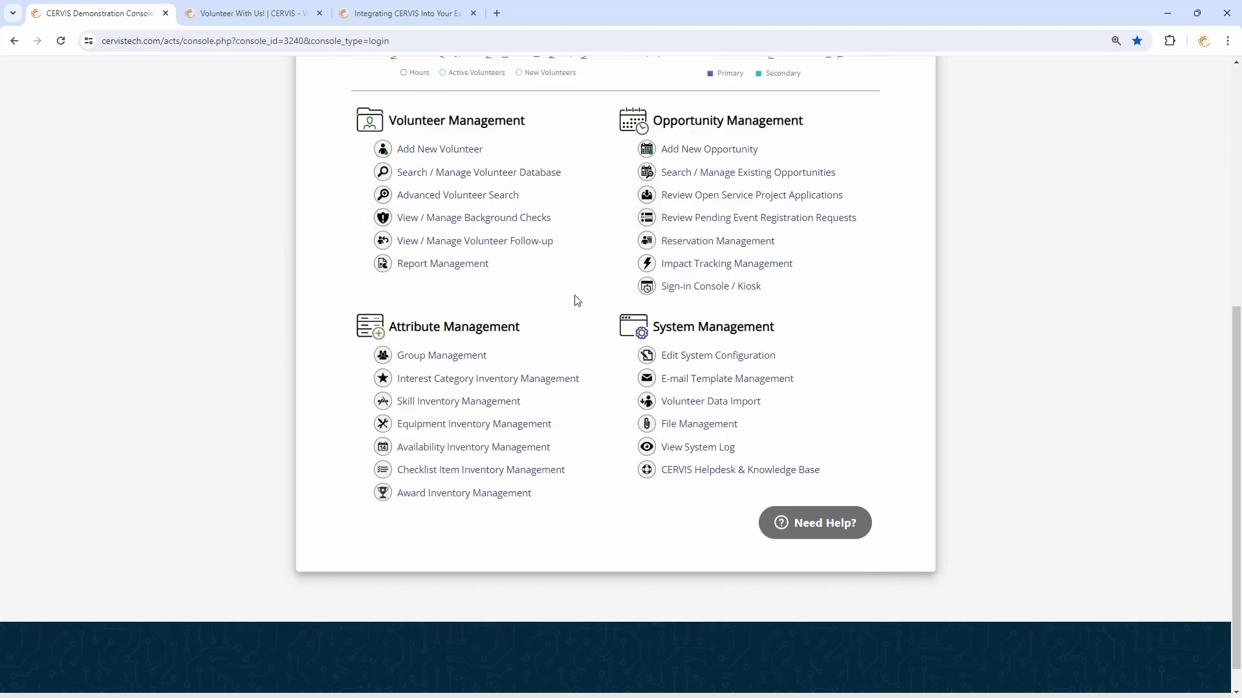
Set the System Settings Source Tracking auto-tag option to Yes, then go back to the Main Dashboard
left_click(686, 358)
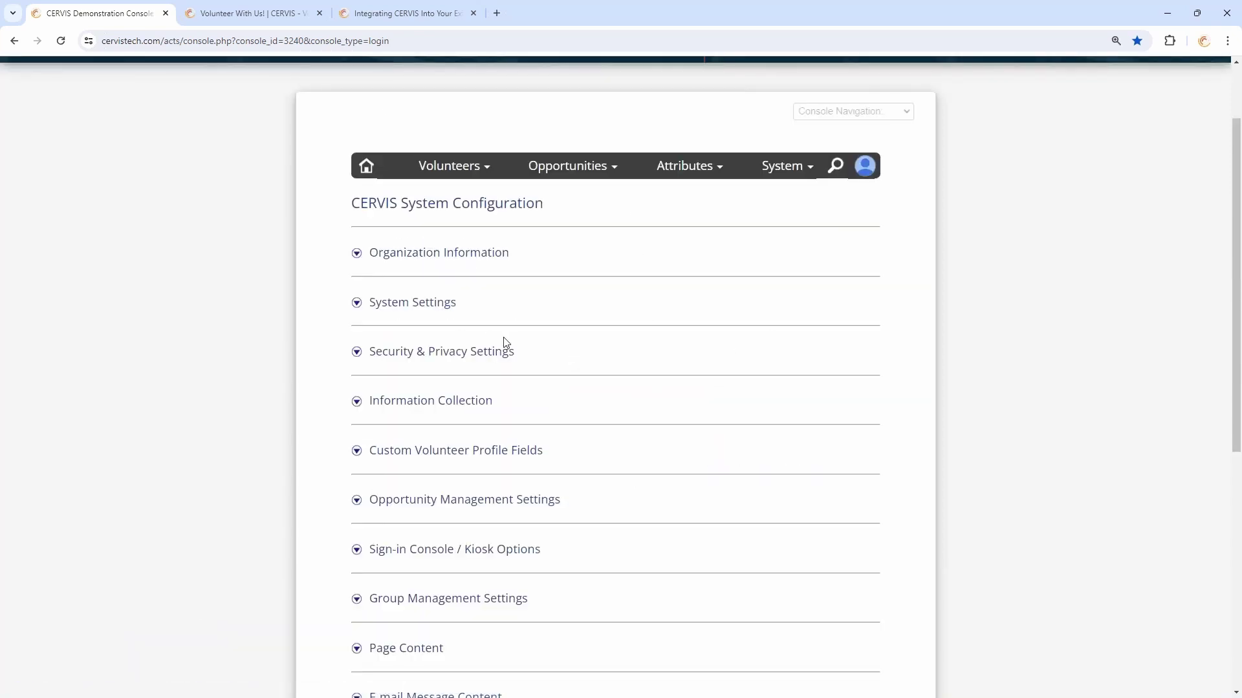
left_click(409, 307)
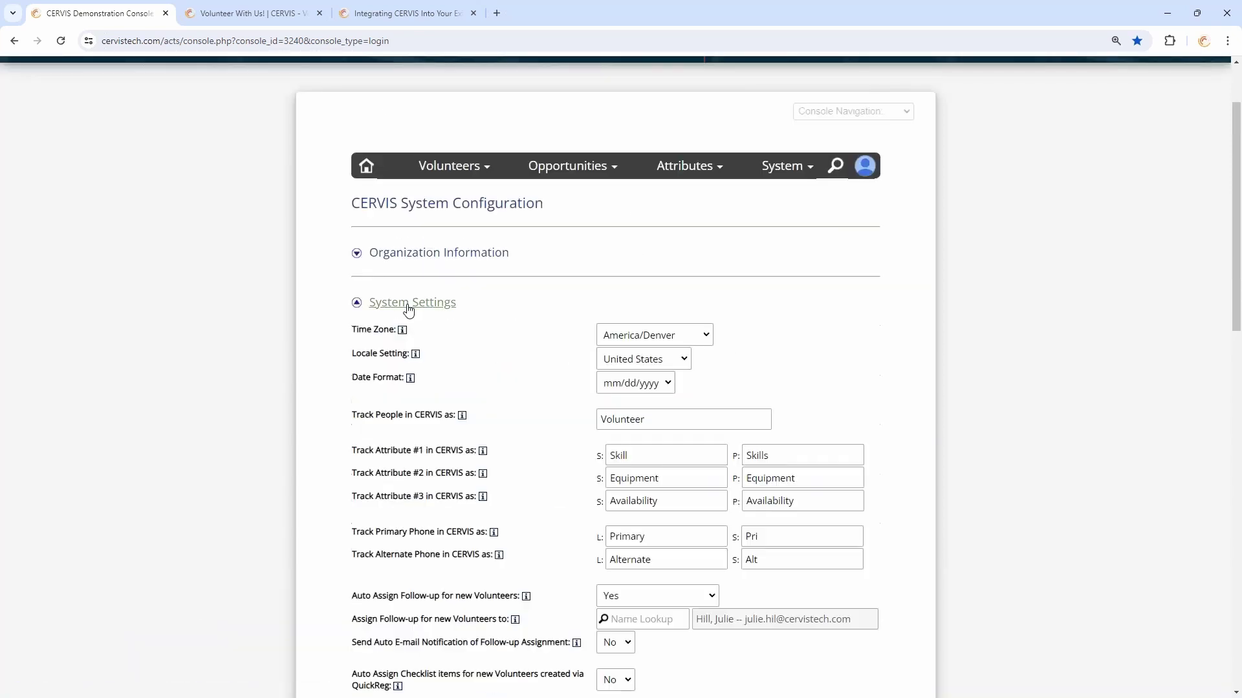
scroll(521, 388, "down", 5)
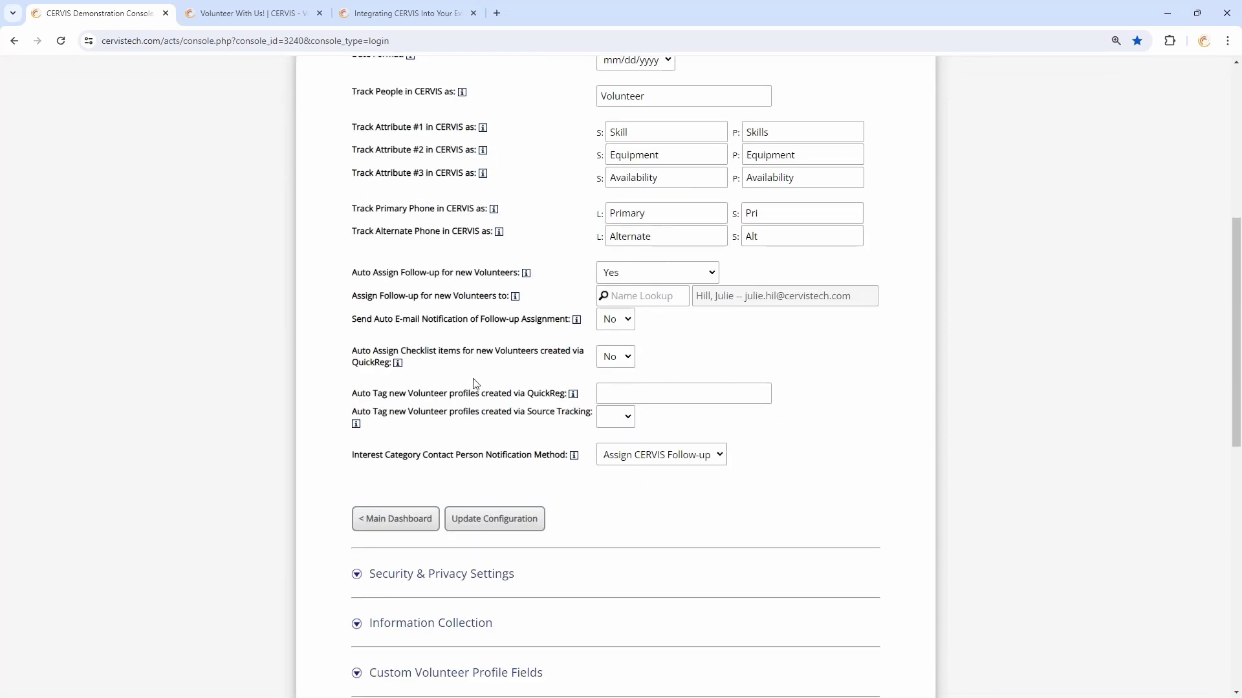
left_click_drag(383, 412, 612, 422)
left_click(629, 419)
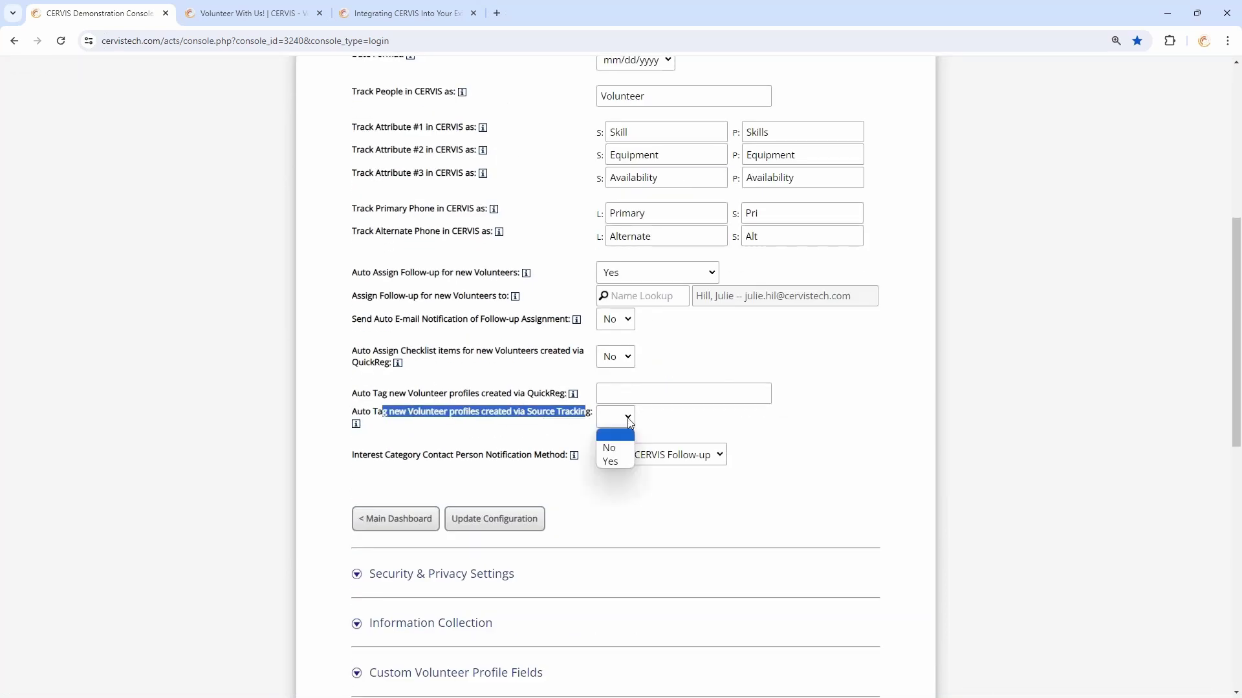
left_click(618, 464)
left_click(535, 415)
left_click_drag(526, 411, 584, 414)
left_click(584, 414)
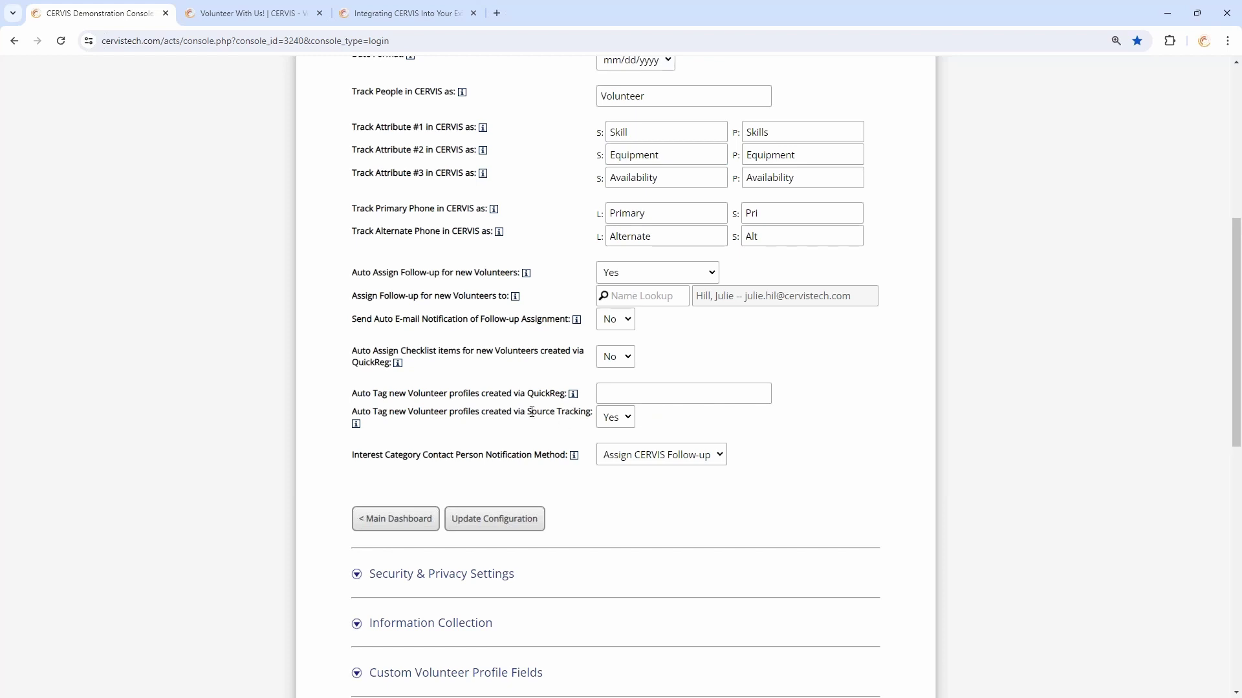
left_click(396, 520)
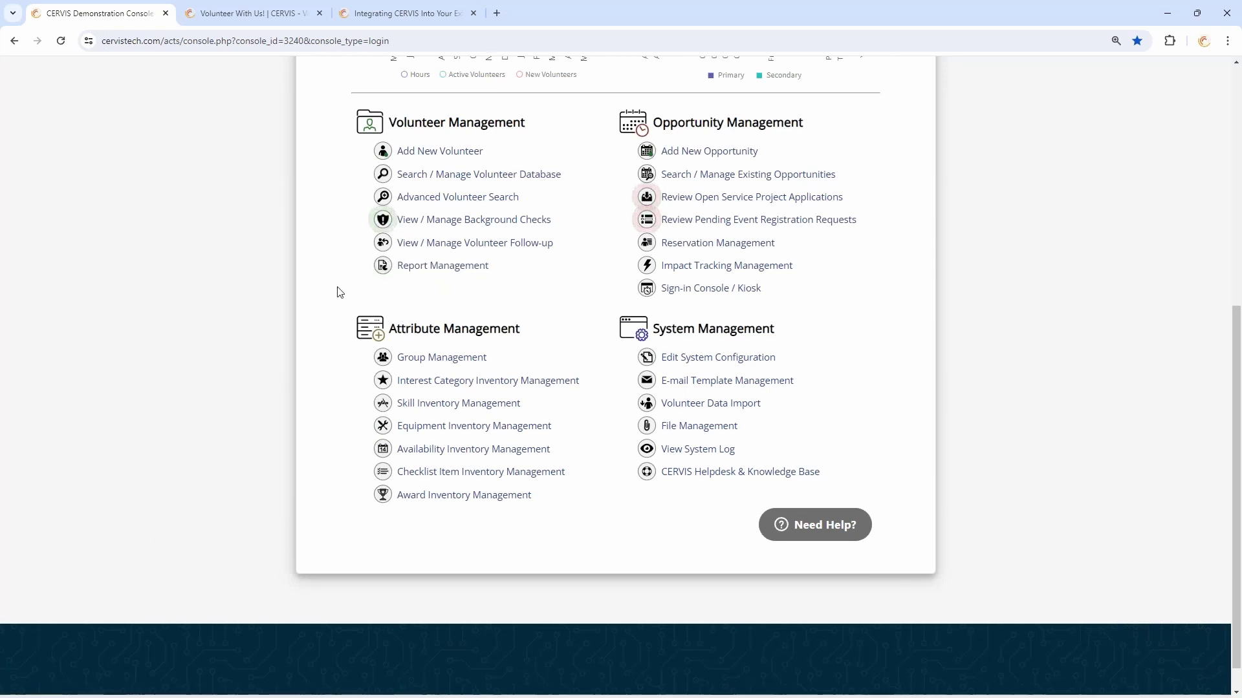
Log out of the demo console and view the integration support article zoomed out
scroll(337, 293, "up", 5)
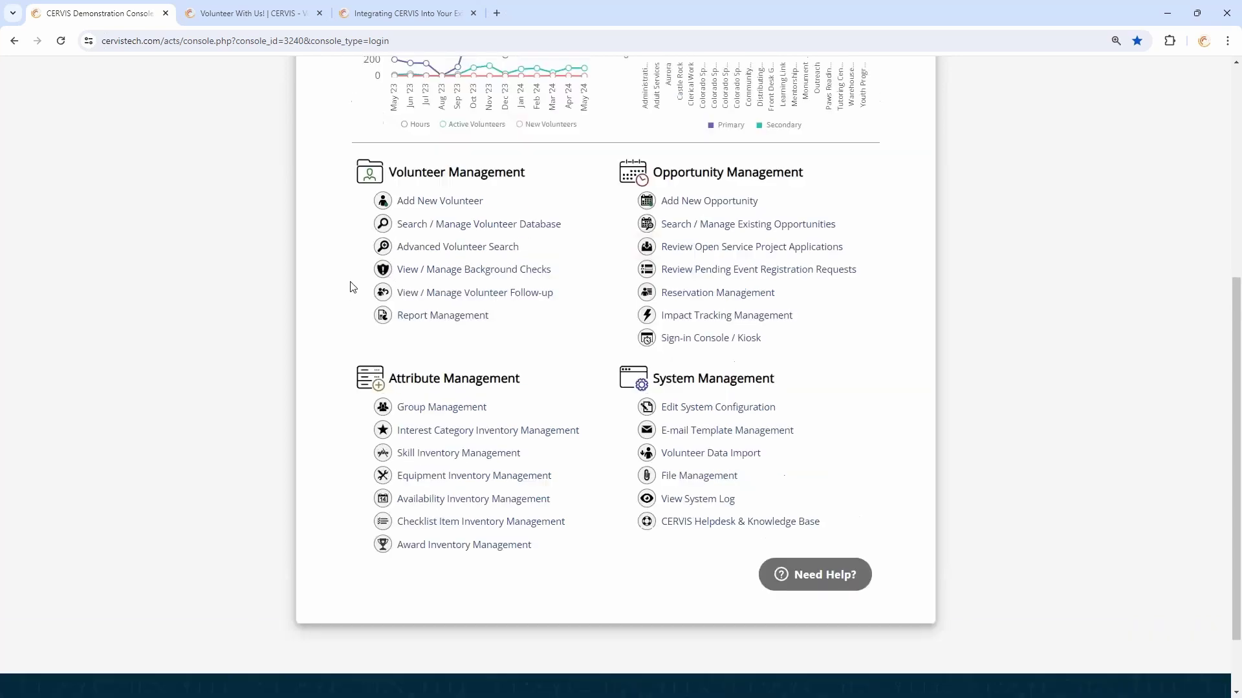
scroll(333, 294, "up", 2)
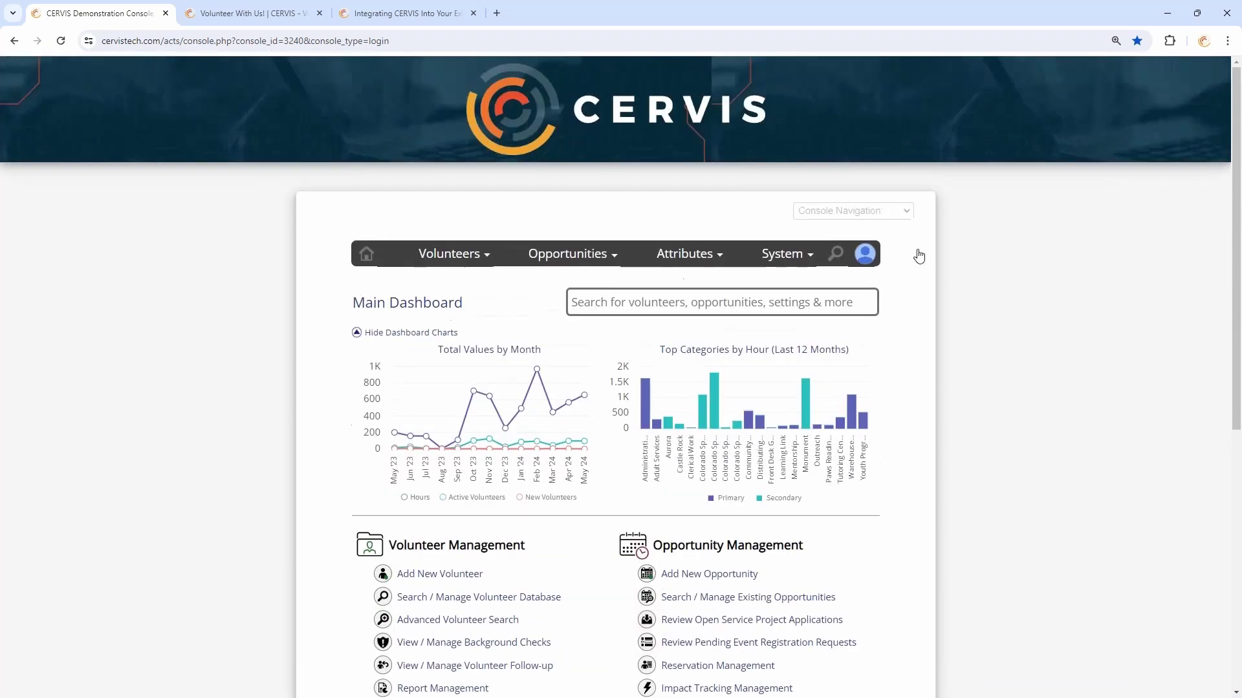
left_click(872, 259)
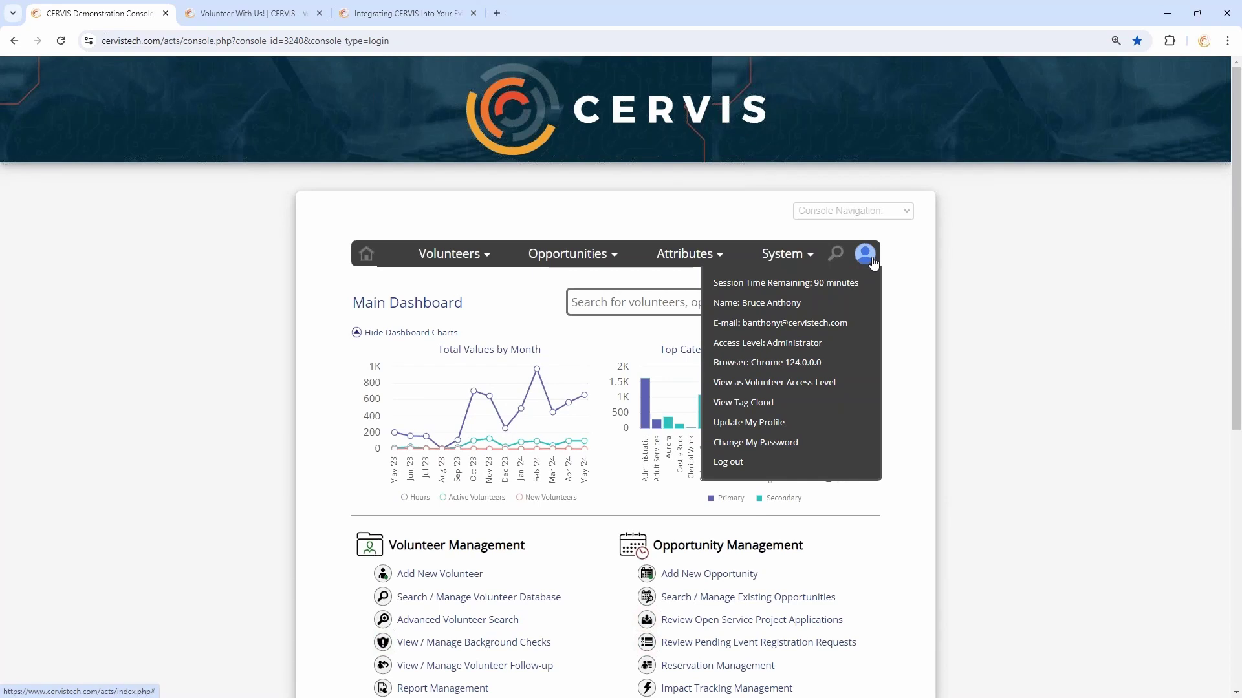
left_click(730, 462)
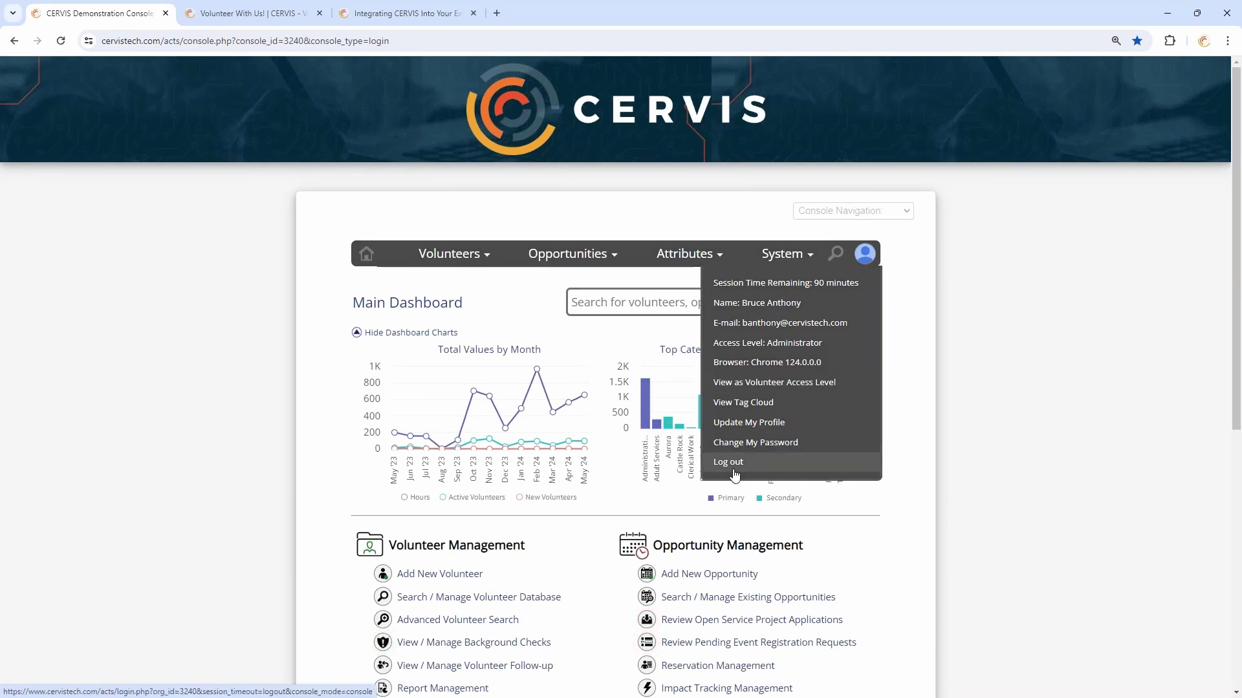
left_click(429, 8)
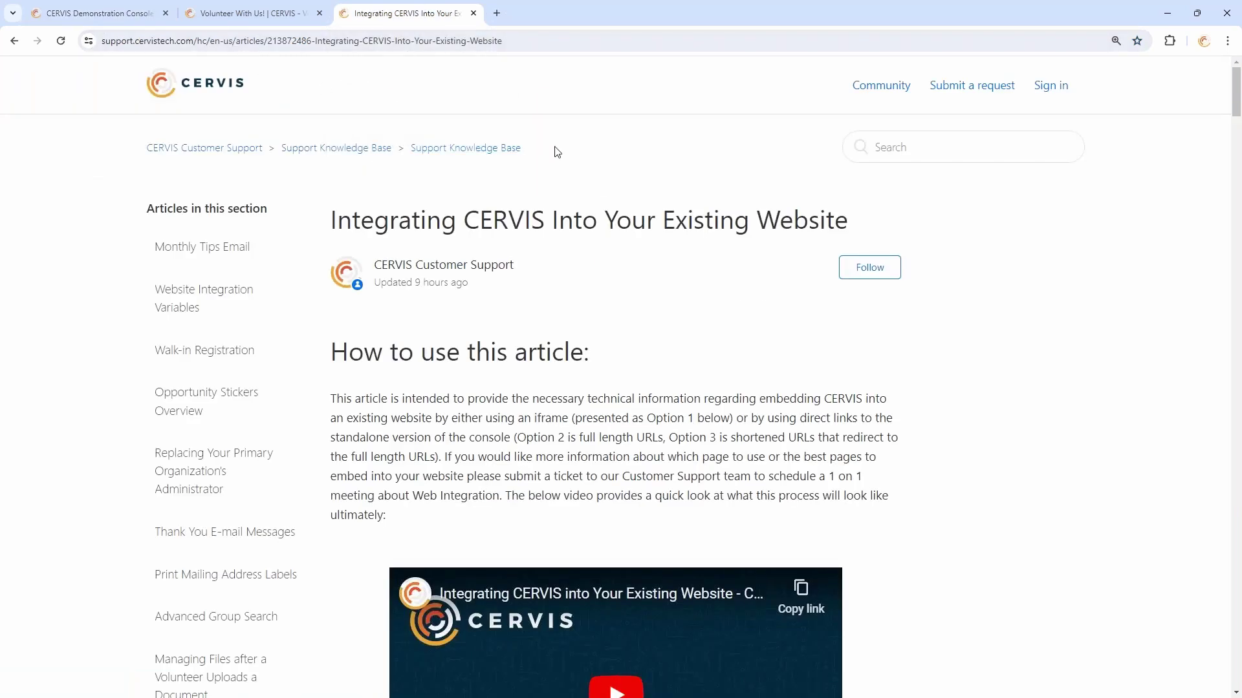
key("ctrl+minus")
key("ctrl+minus")
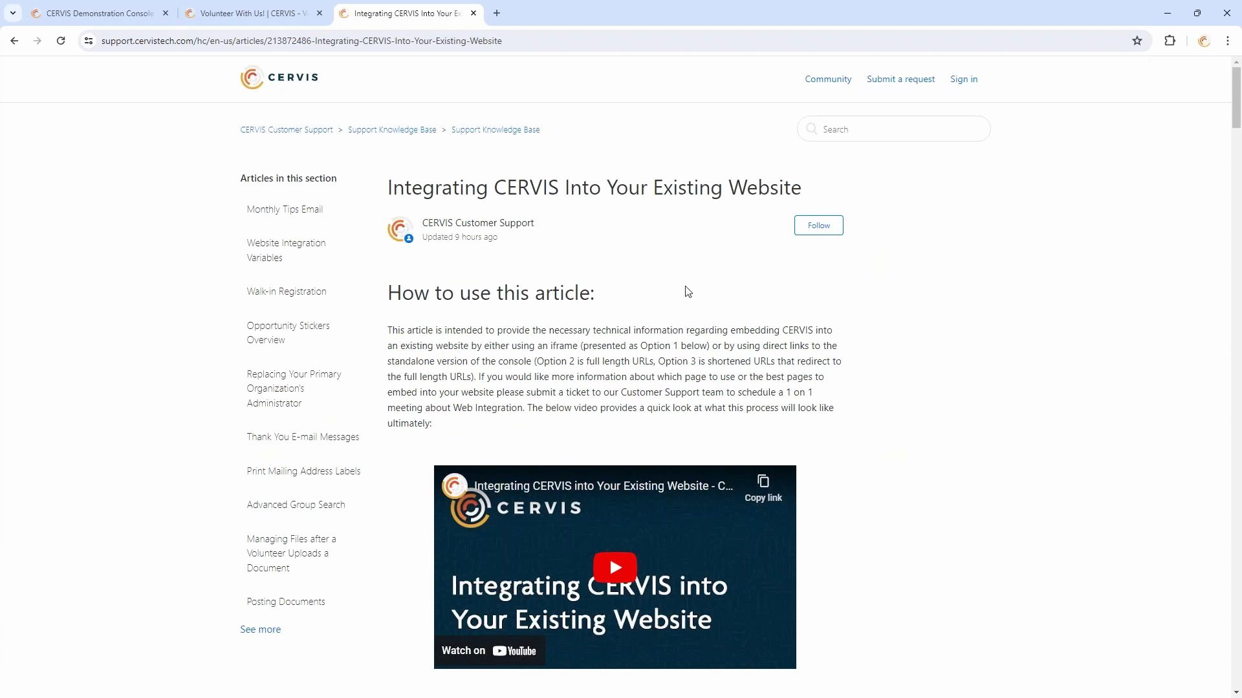
Read through the article's Important Notes and the Option #1/#2 code examples
left_click_drag(392, 187, 757, 188)
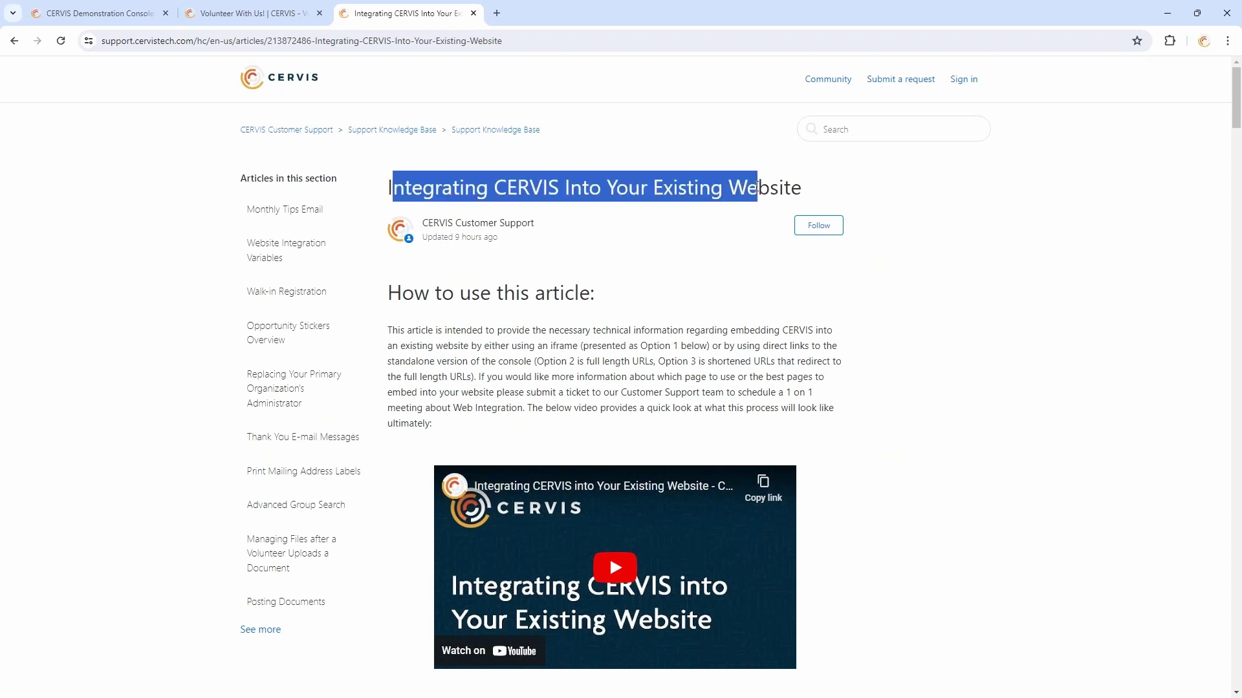
left_click(739, 189)
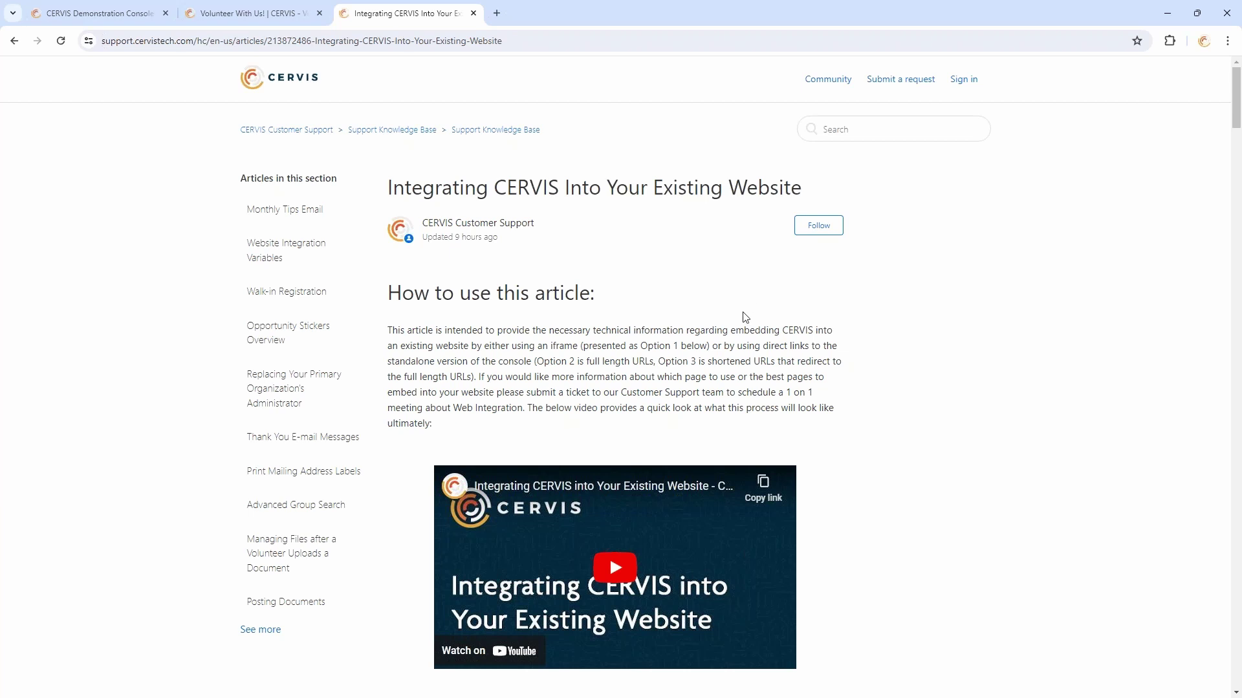
scroll(899, 277, "down", 10)
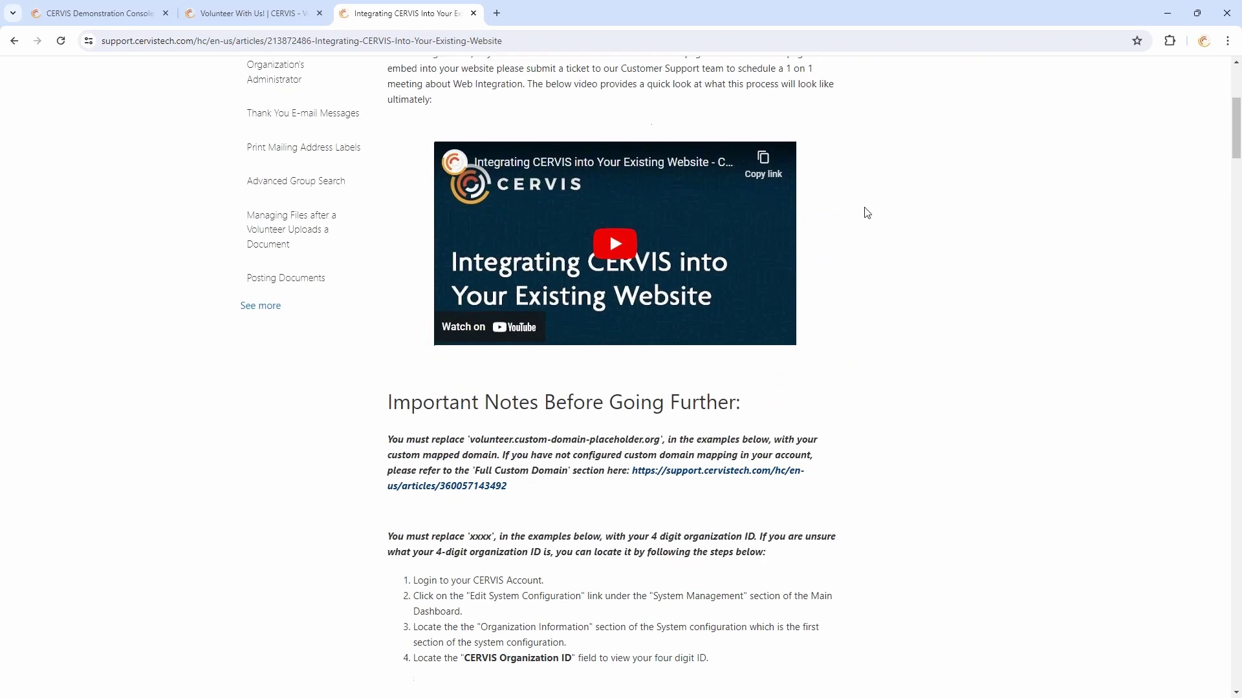
scroll(748, 310, "down", 4)
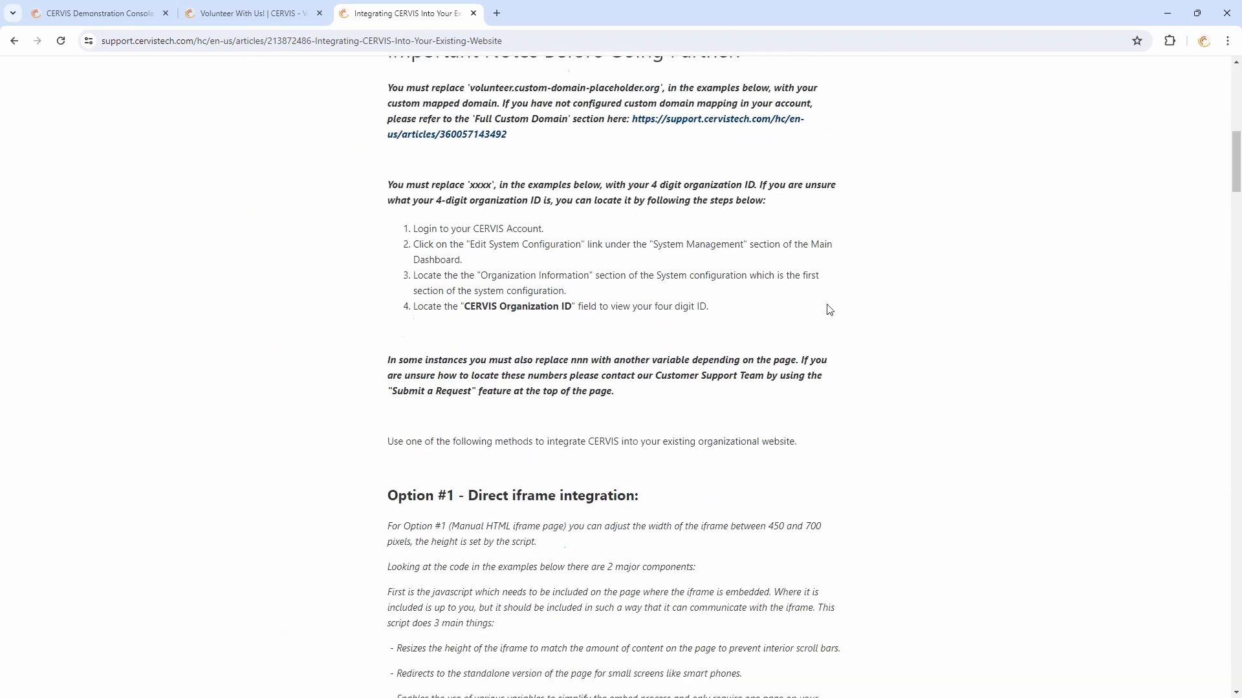
scroll(823, 319, "down", 3)
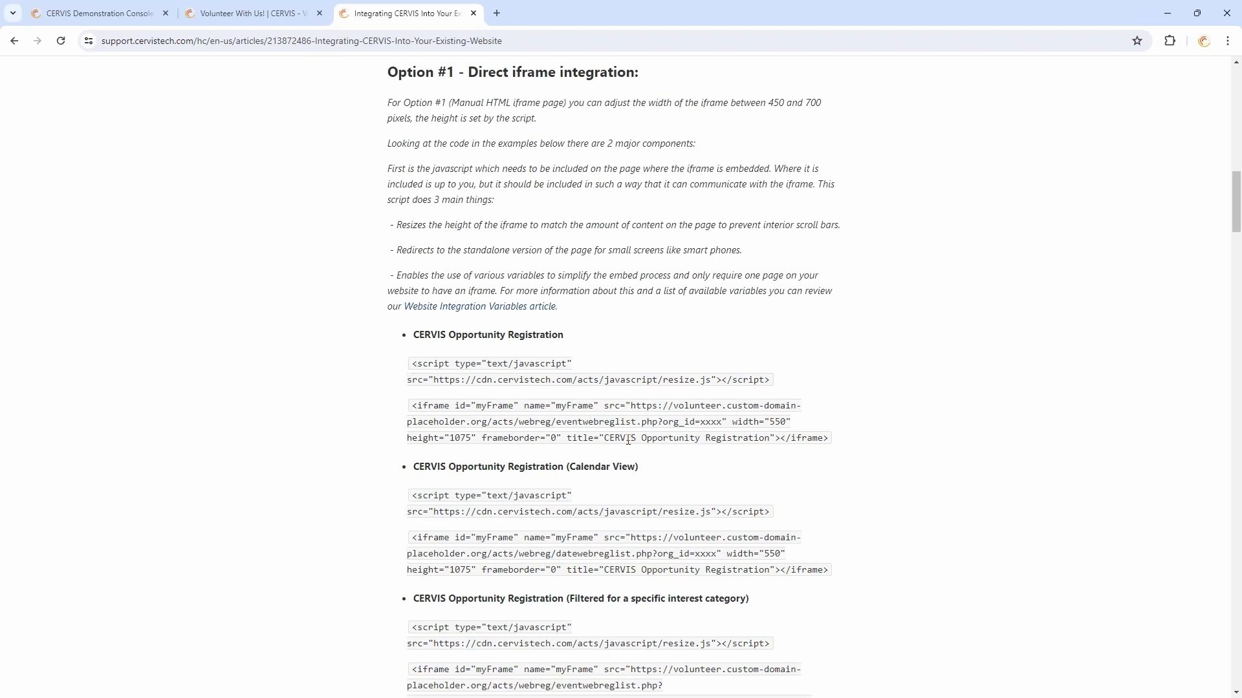
scroll(627, 440, "down", 20)
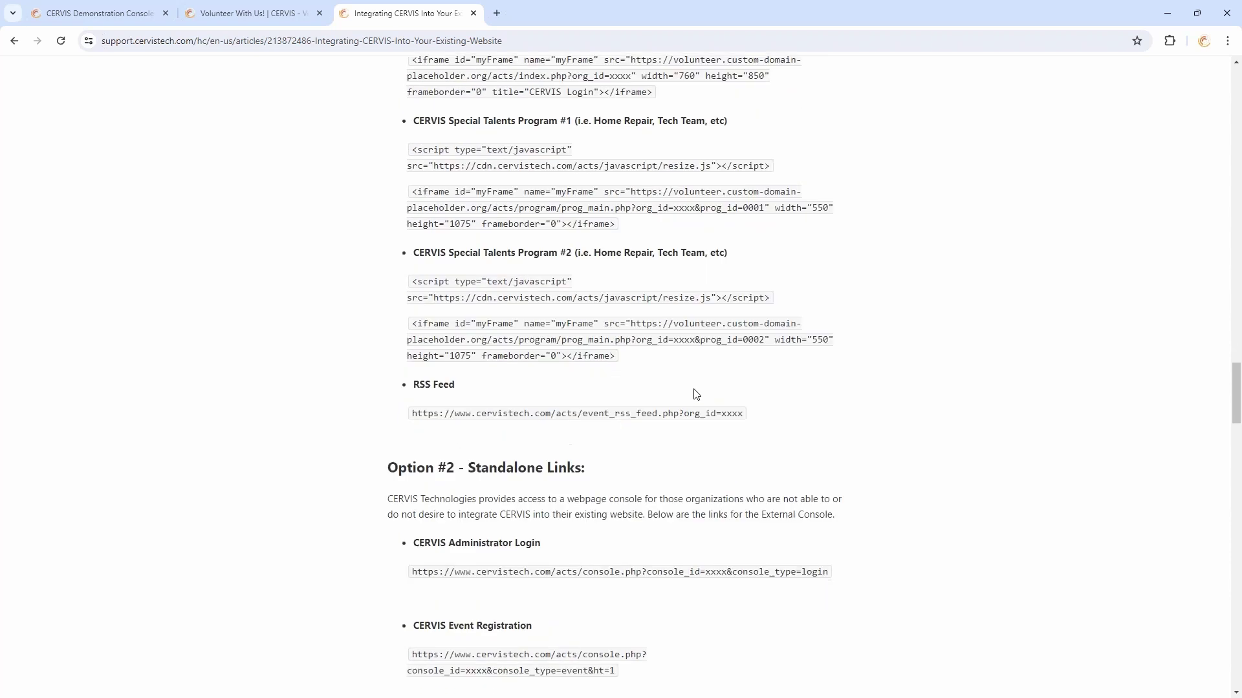
scroll(626, 349, "down", 4)
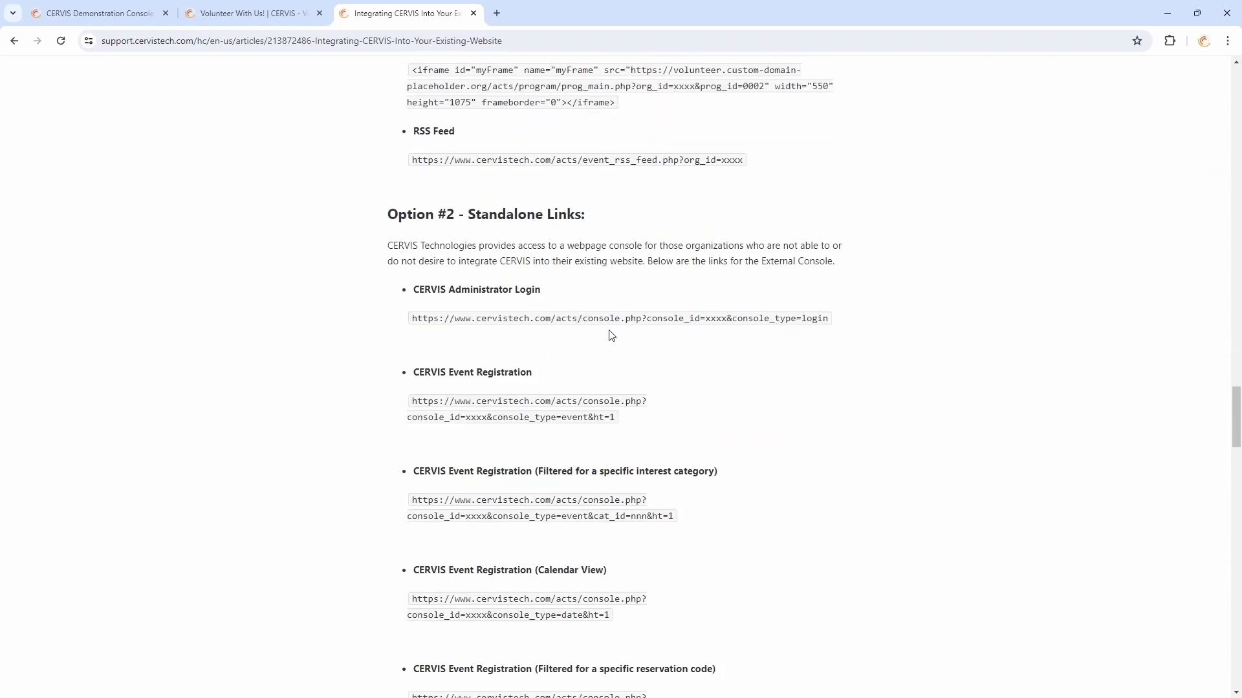
scroll(670, 372, "up", 8)
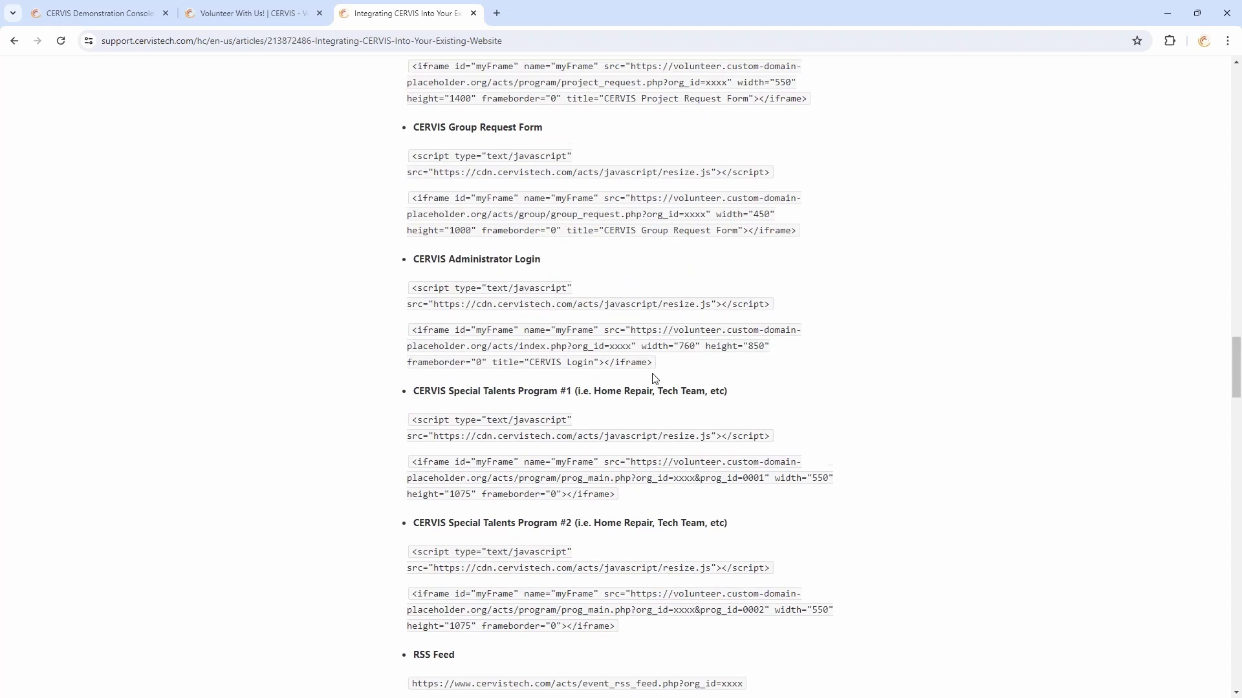
scroll(652, 378, "up", 20)
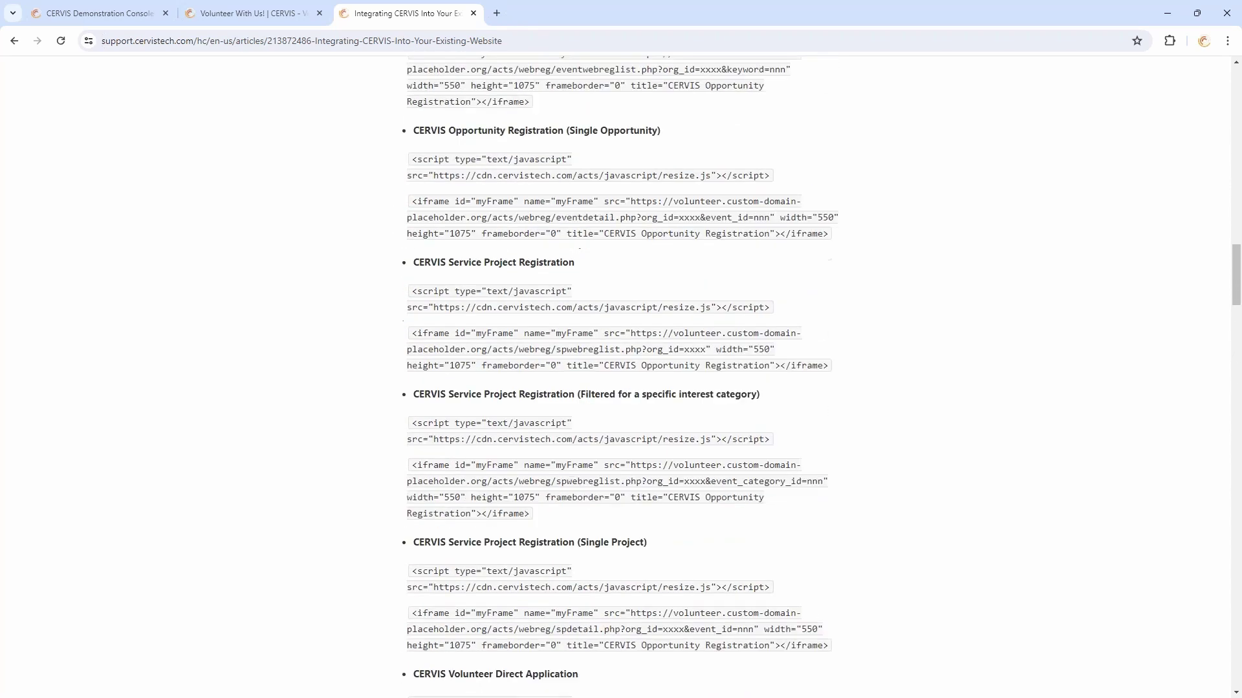
scroll(650, 381, "up", 16)
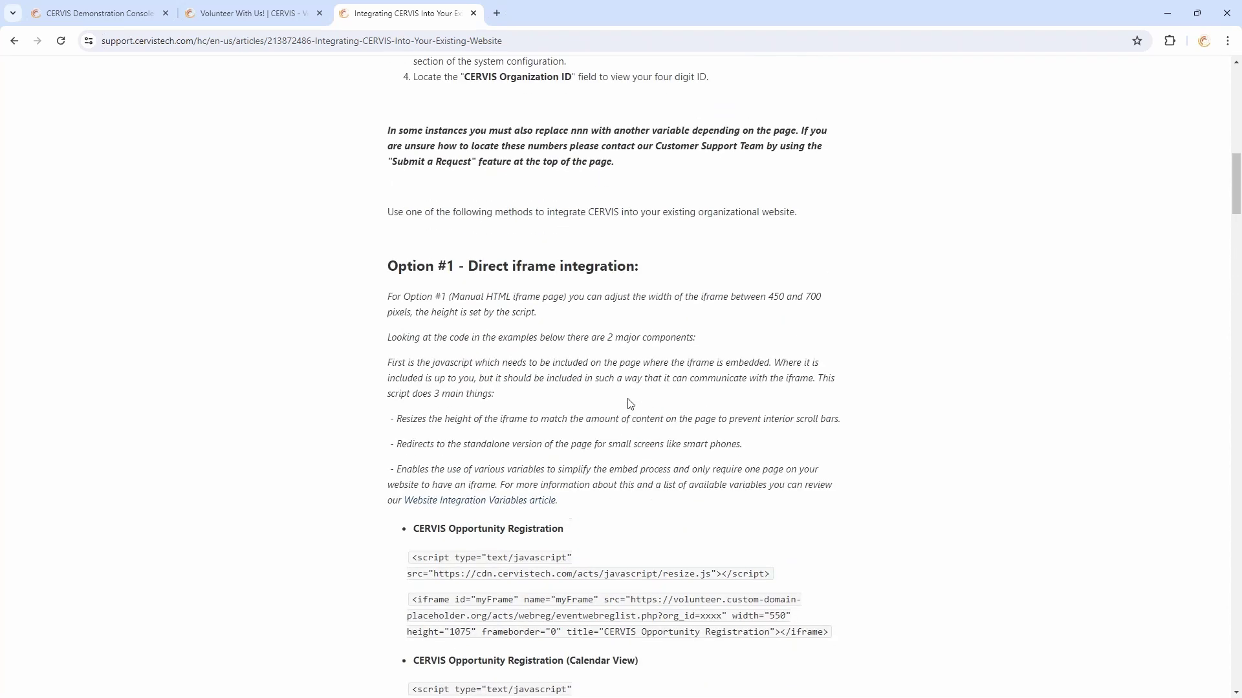
scroll(902, 356, "down", 1)
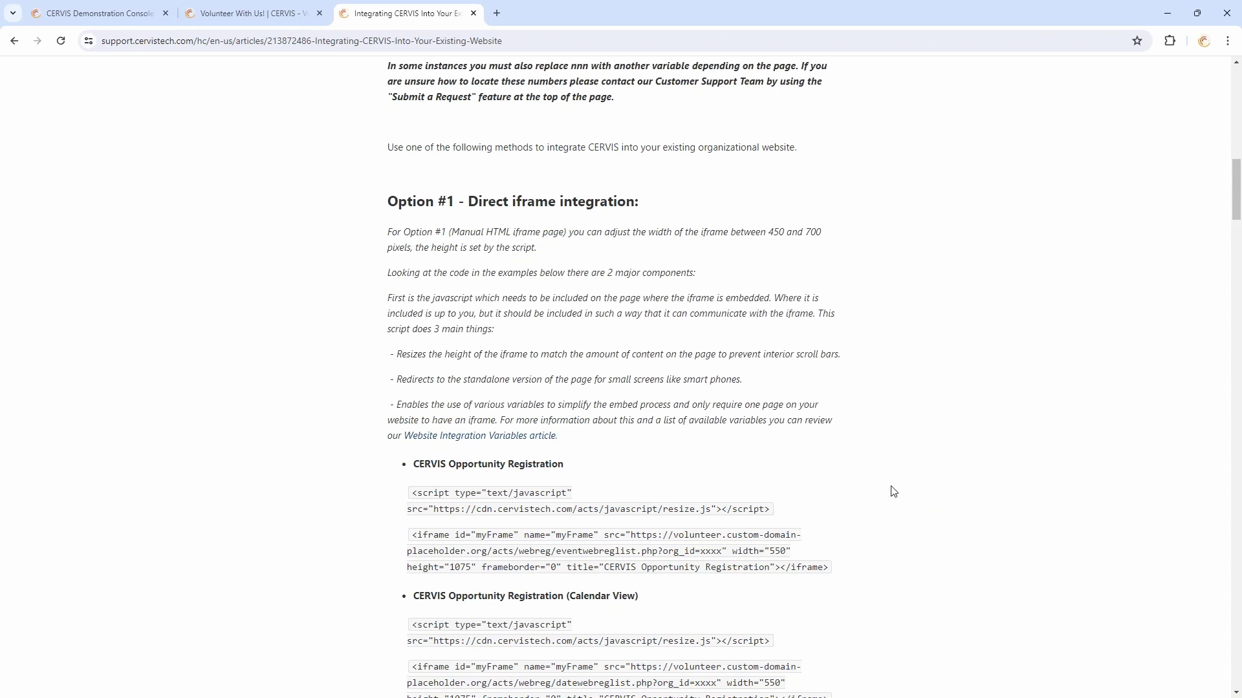
Point out the Full Custom Domain reference, then return to the CERVIS Demonstration Console tab
scroll(912, 505, "up", 5)
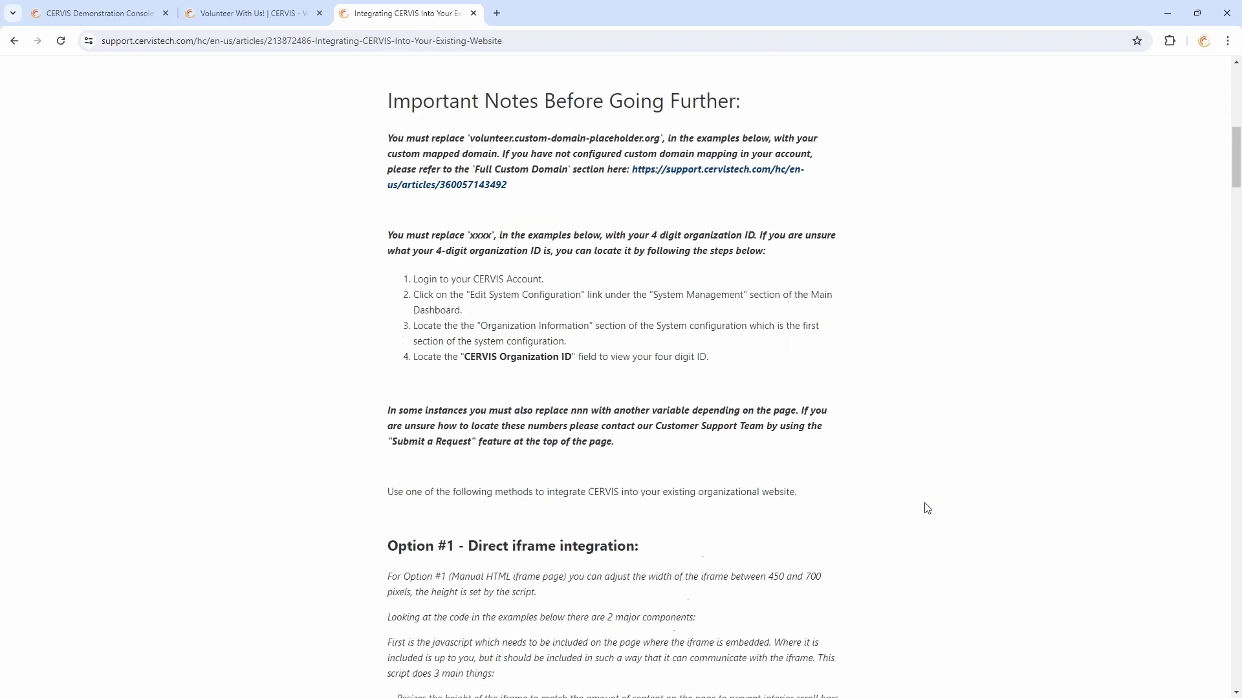
scroll(926, 504, "up", 6)
scroll(926, 460, "up", 3)
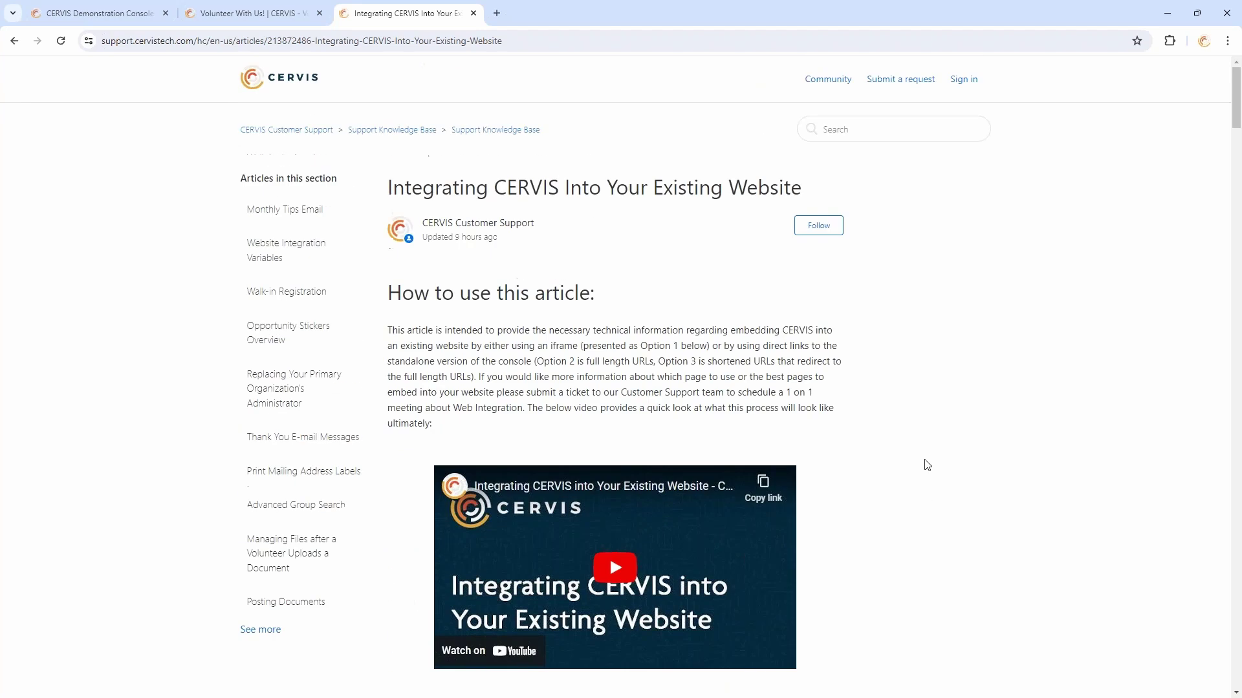
scroll(962, 438, "down", 3)
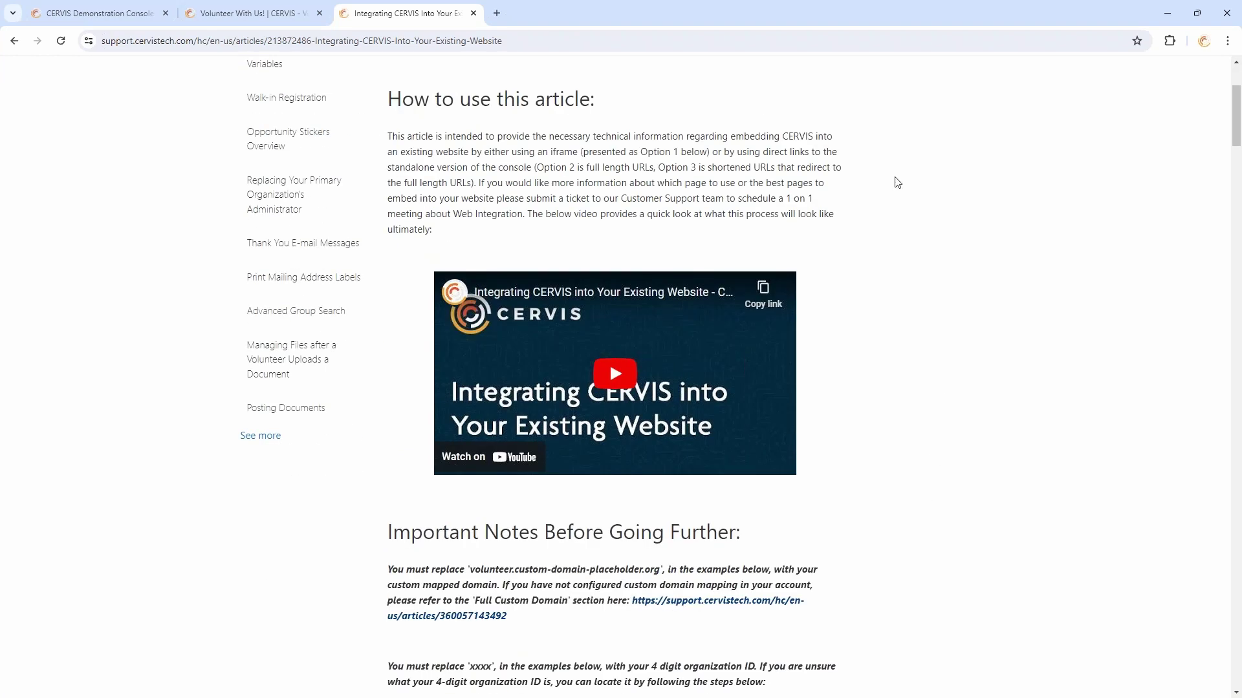
scroll(897, 182, "down", 4)
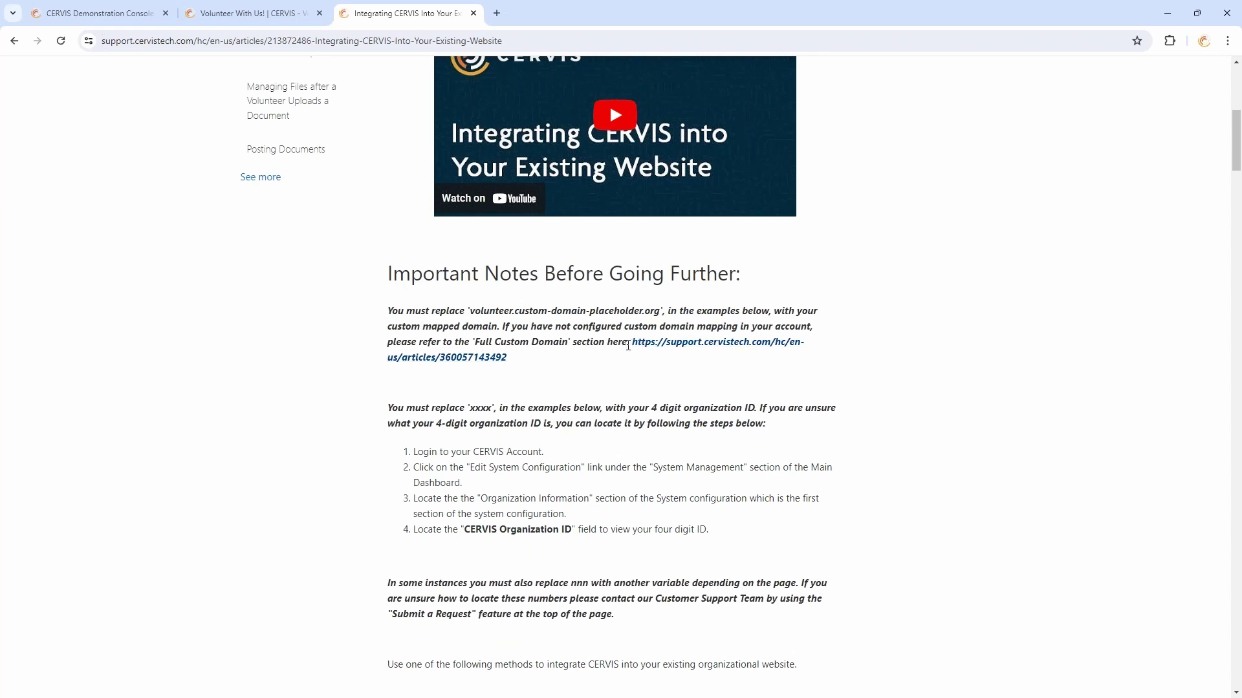
left_click_drag(474, 343, 567, 345)
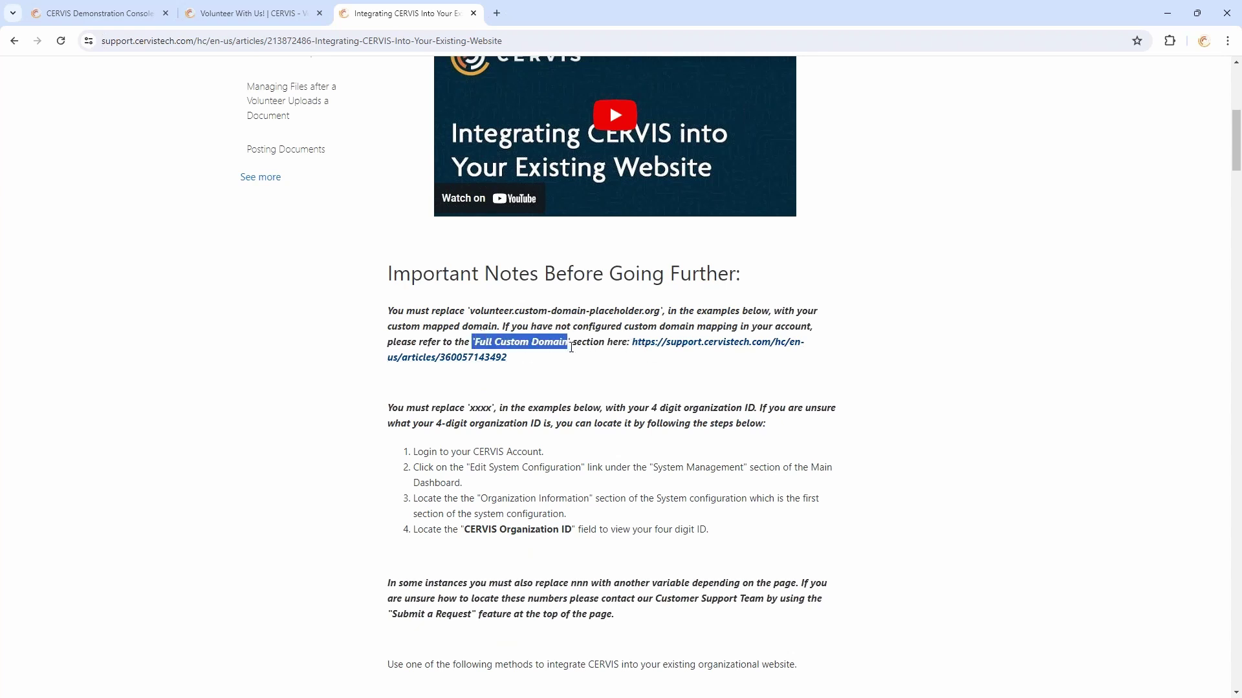
left_click(580, 345)
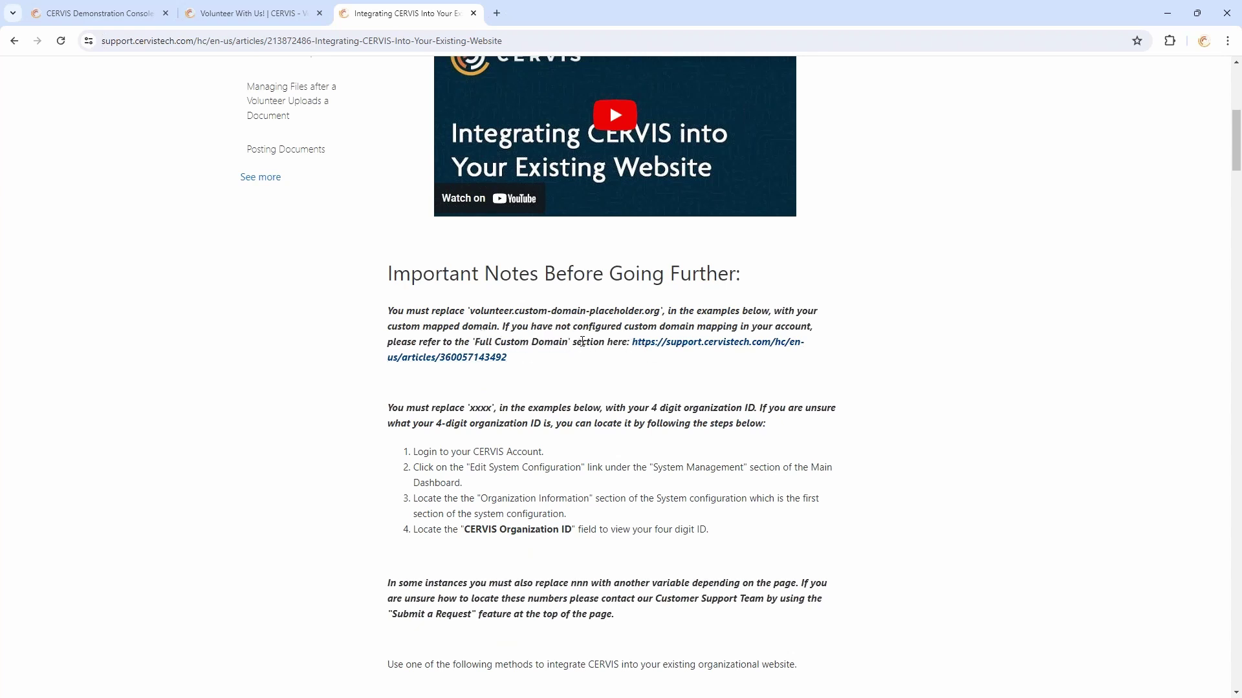
left_click(110, 7)
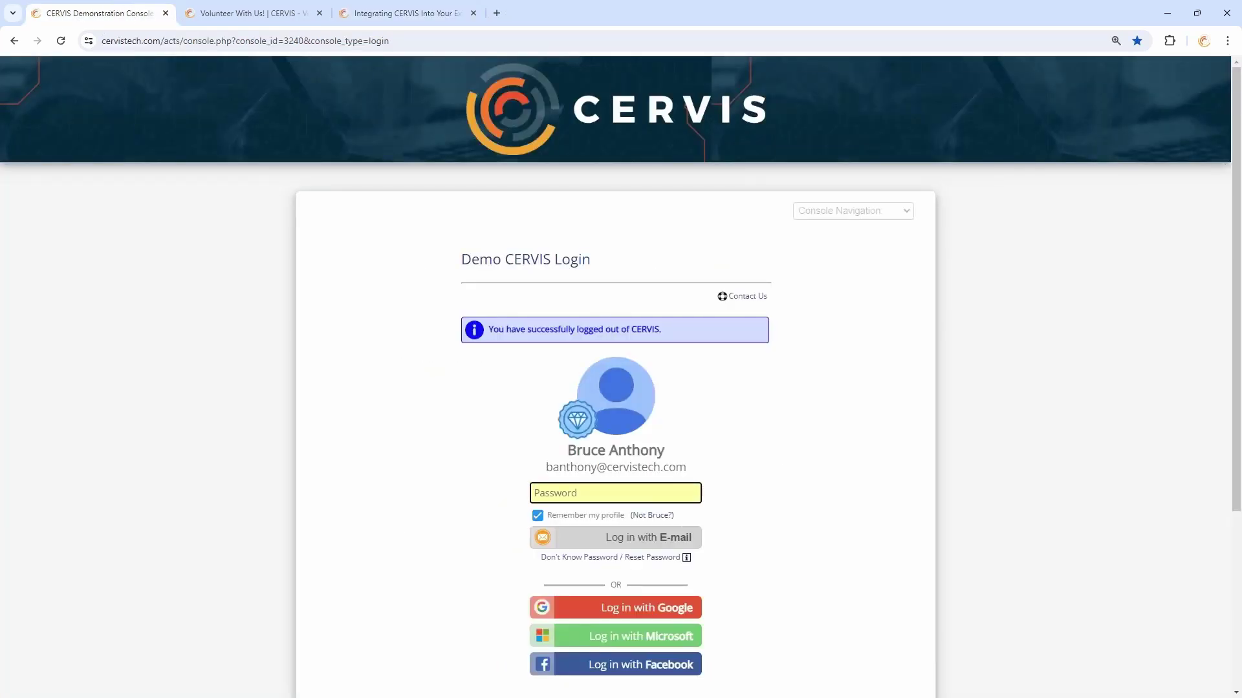
left_click(184, 43)
left_click(167, 43)
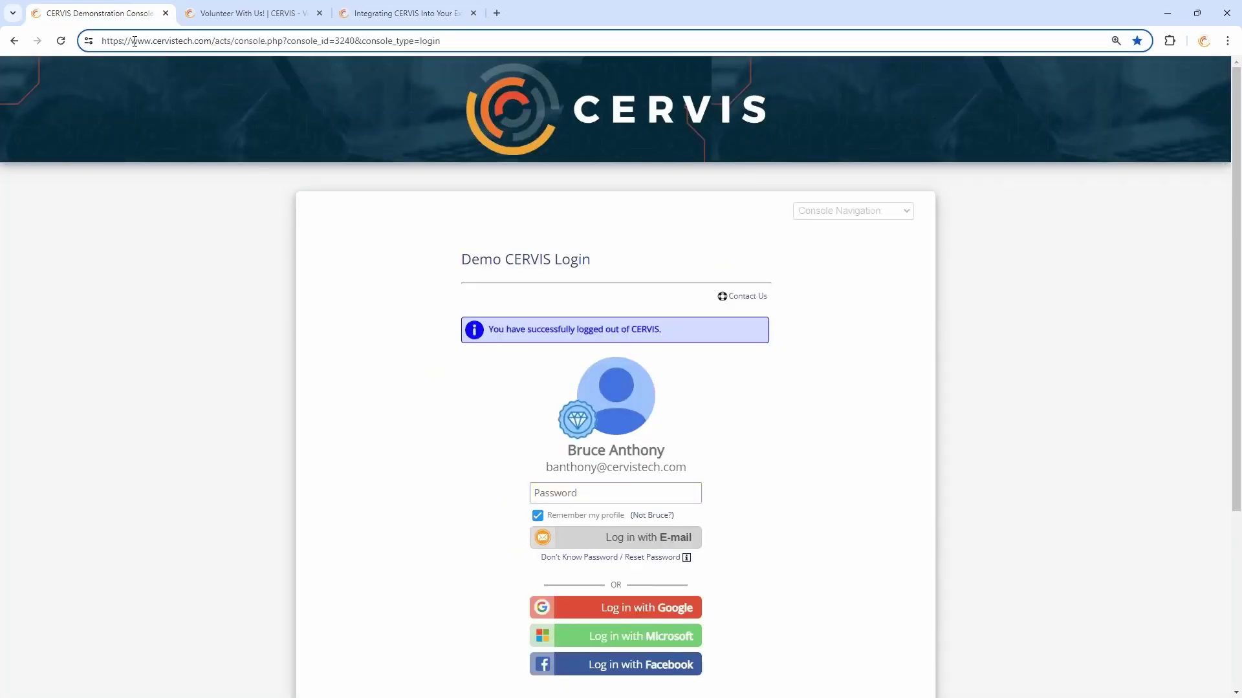
left_click_drag(134, 42, 213, 45)
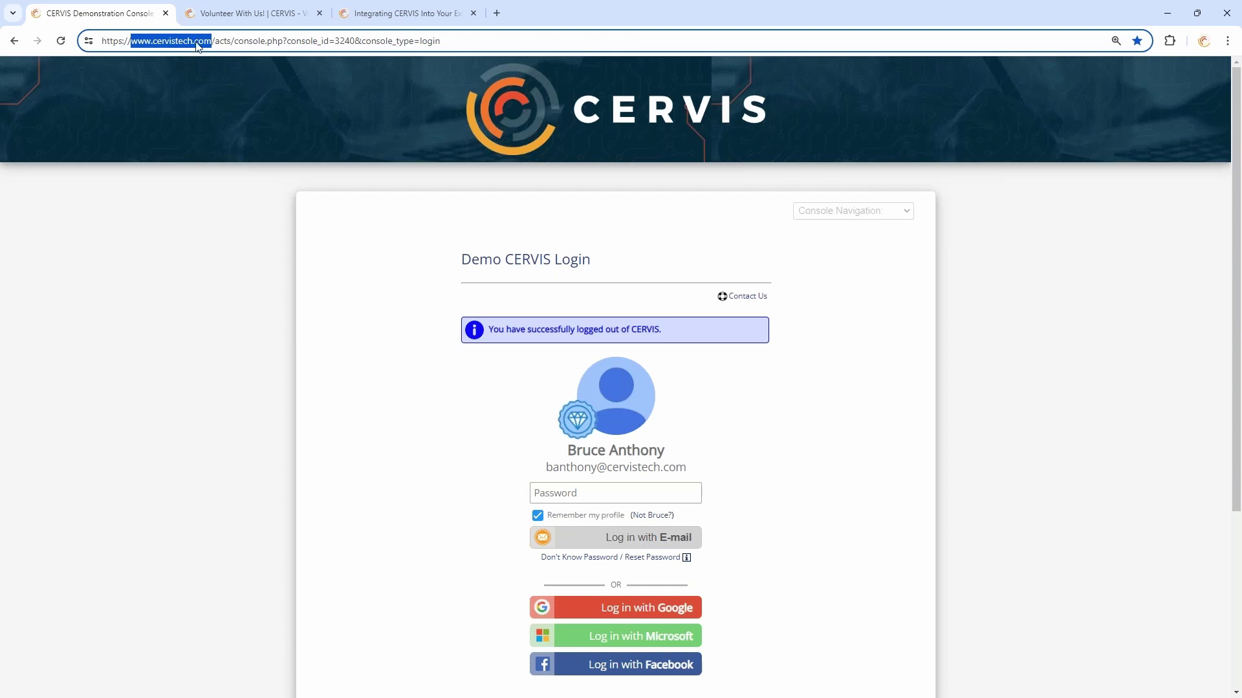
double_click(143, 43)
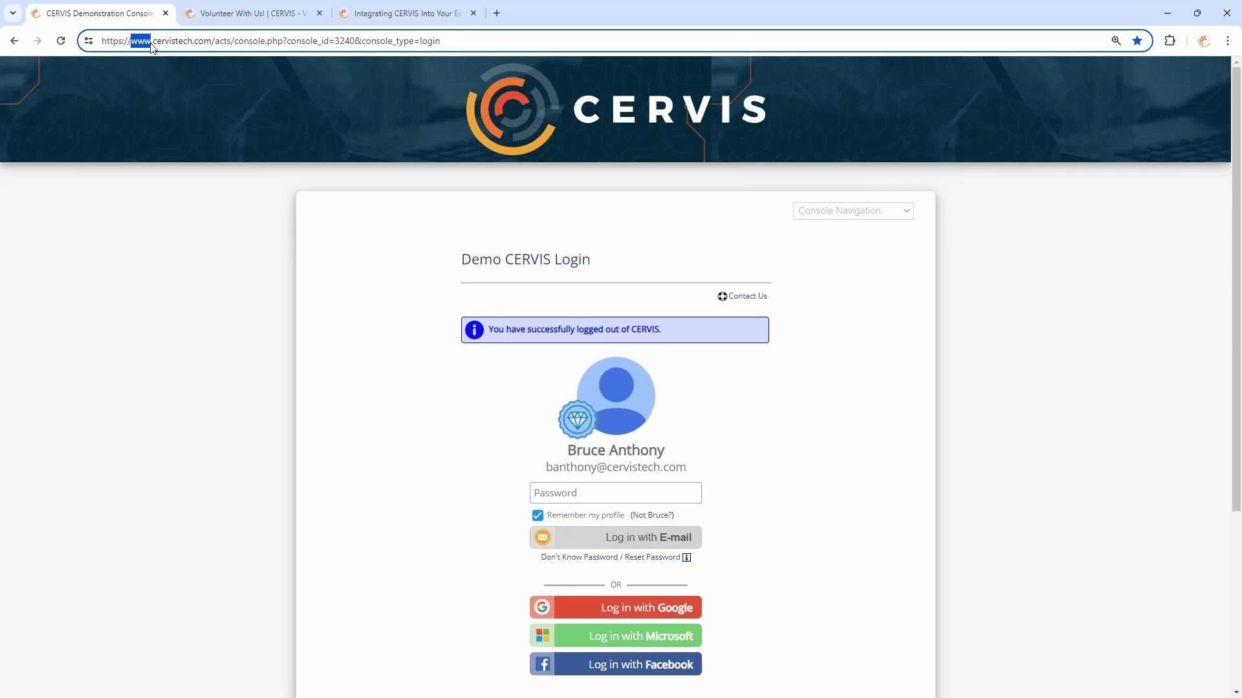
left_click(212, 41)
left_click_drag(212, 41, 131, 40)
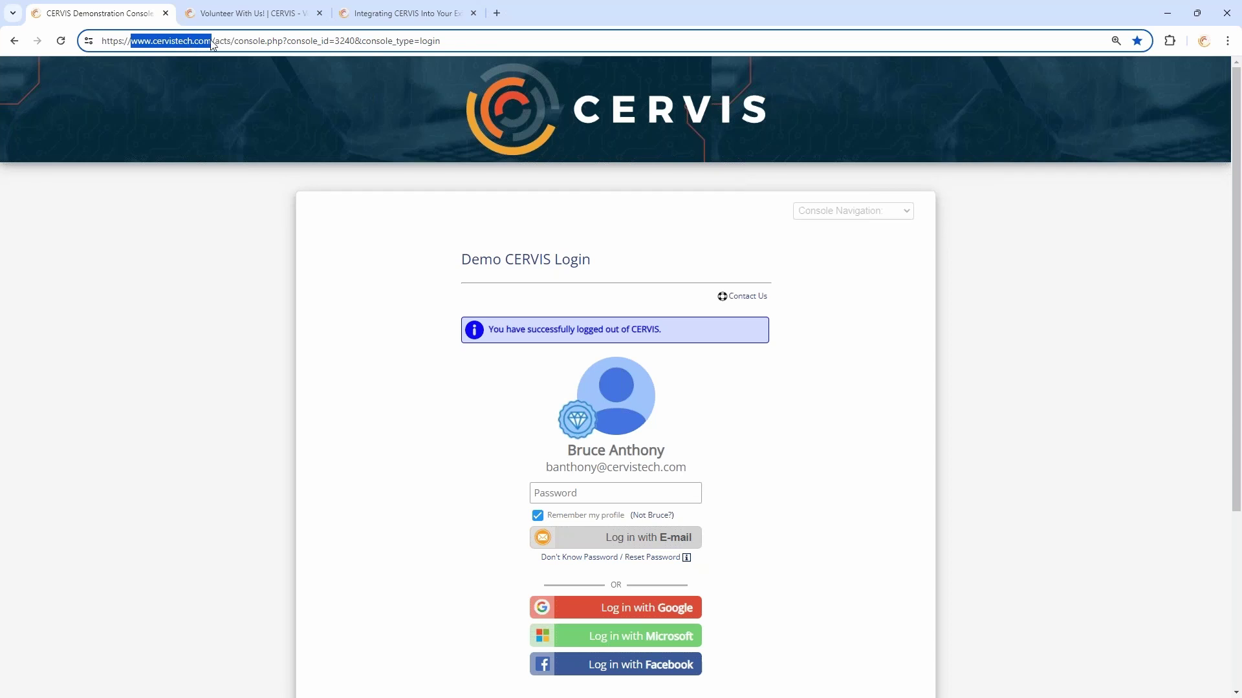
left_click(368, 207)
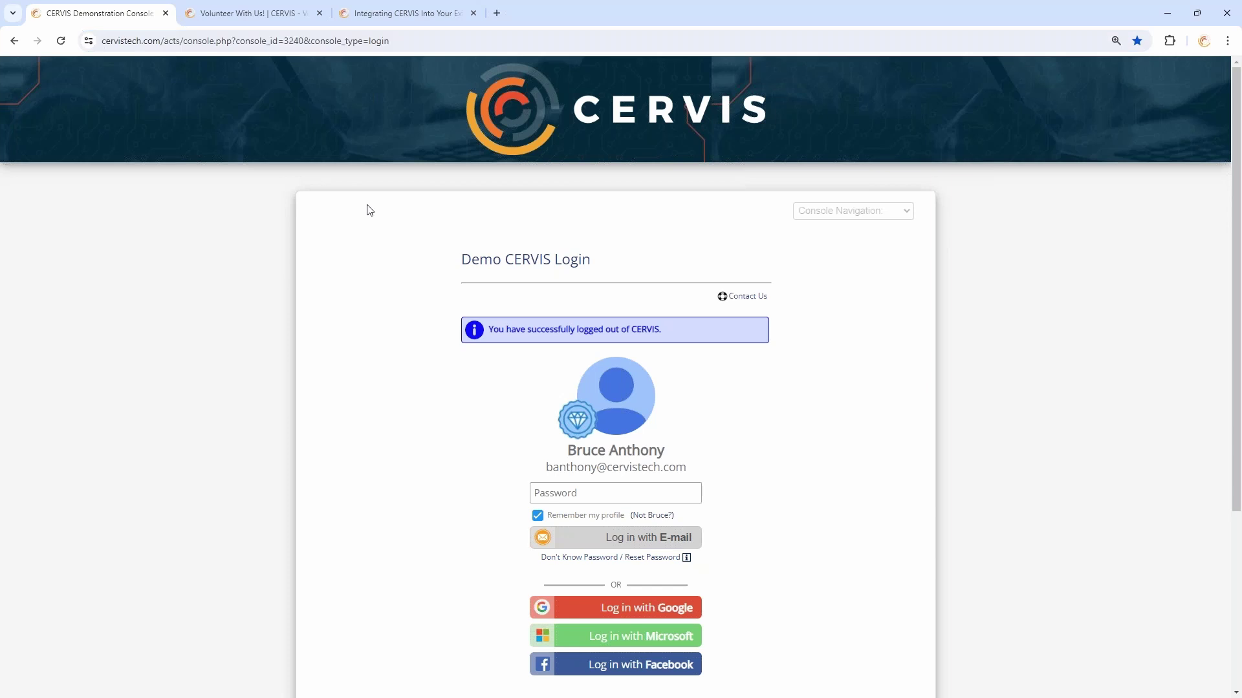
left_click(194, 41)
left_click(164, 42)
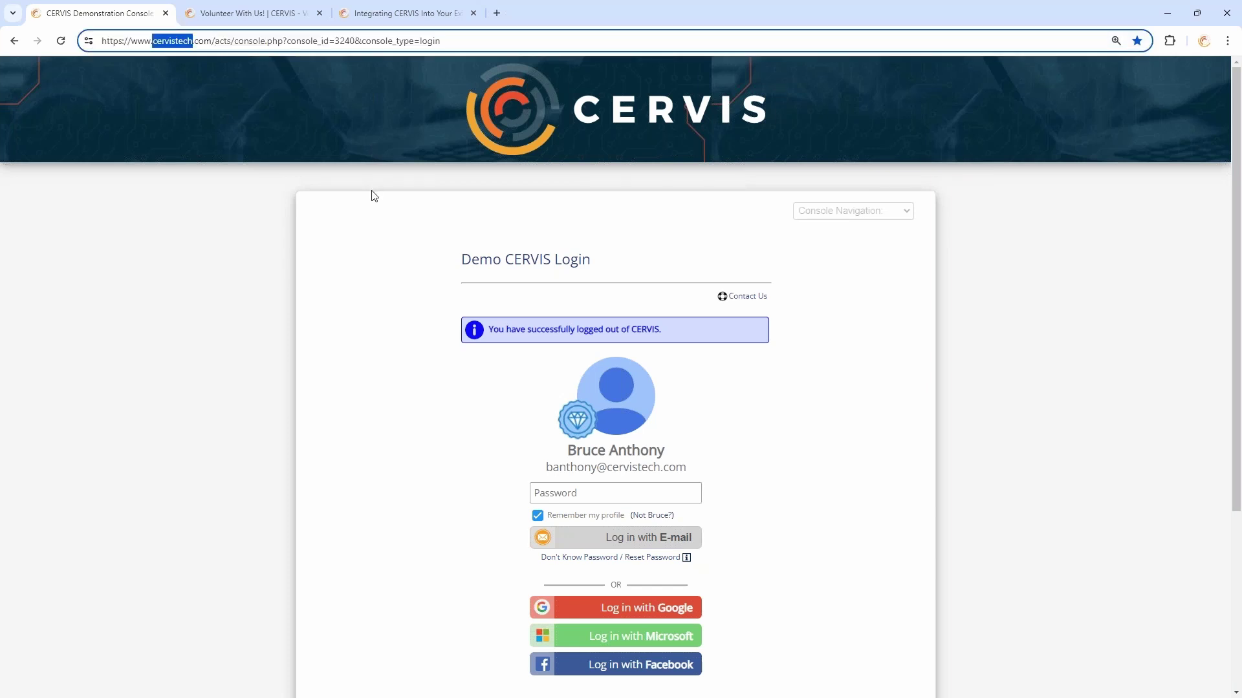
left_click(284, 12)
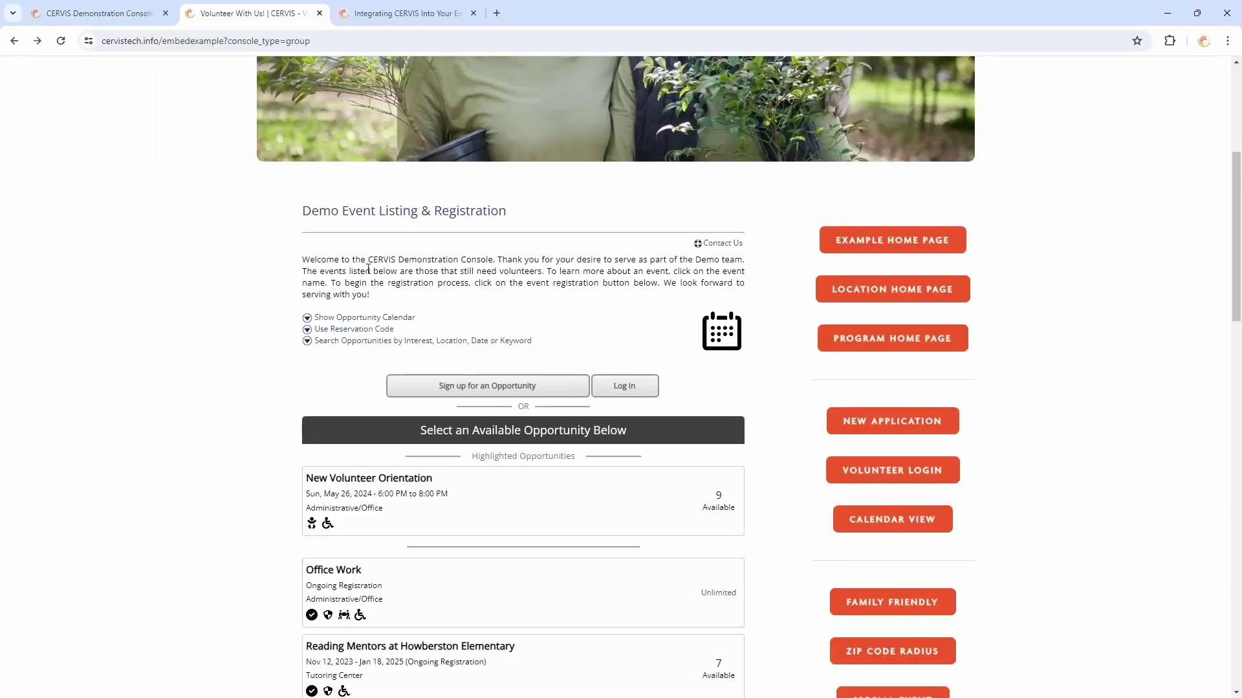
left_click(387, 8)
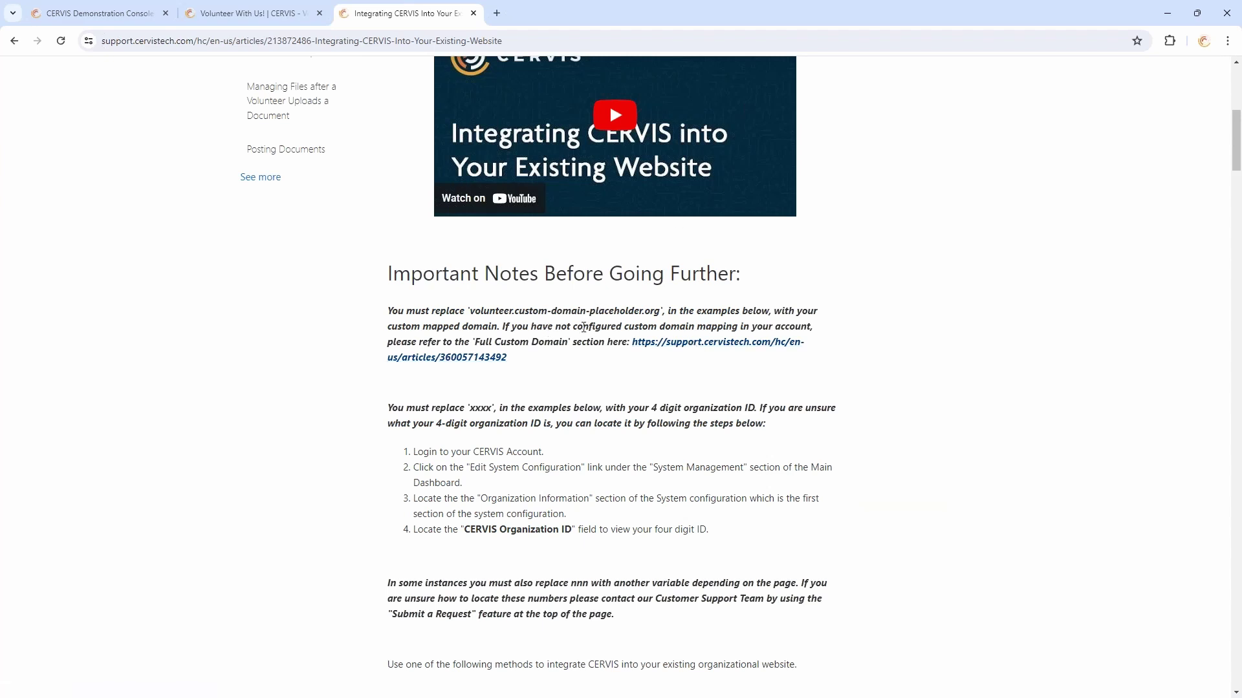
scroll(573, 327, "down", 5)
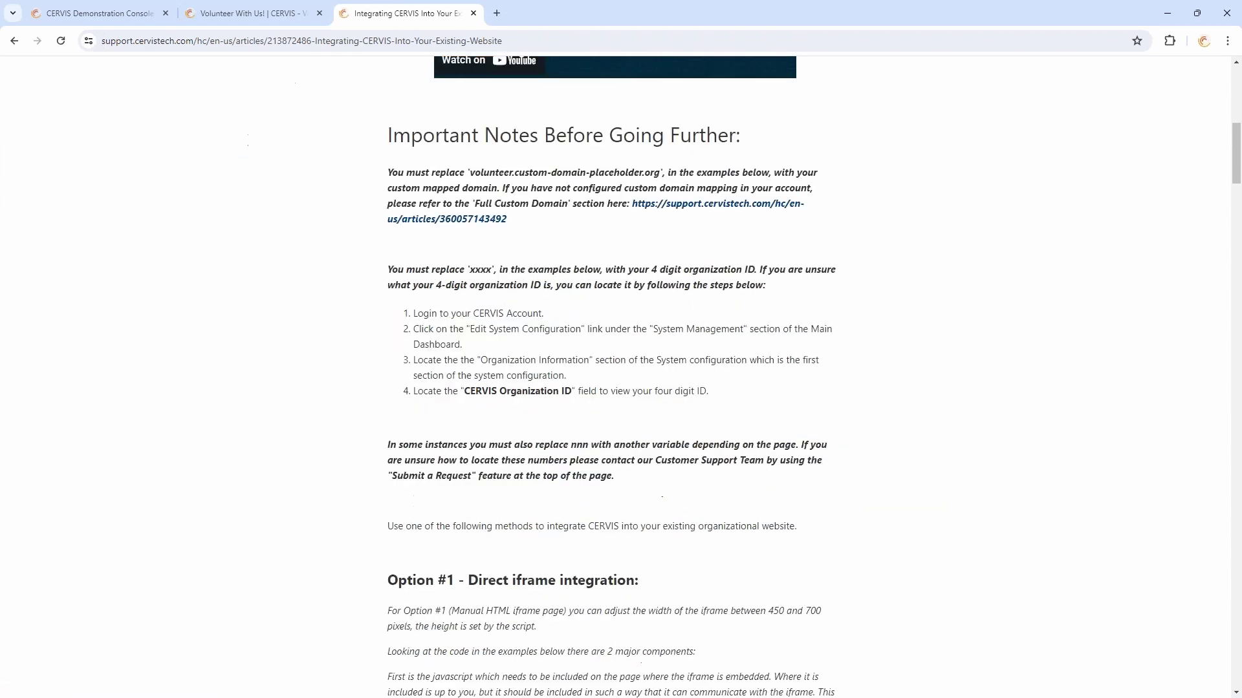
scroll(834, 375, "down", 6)
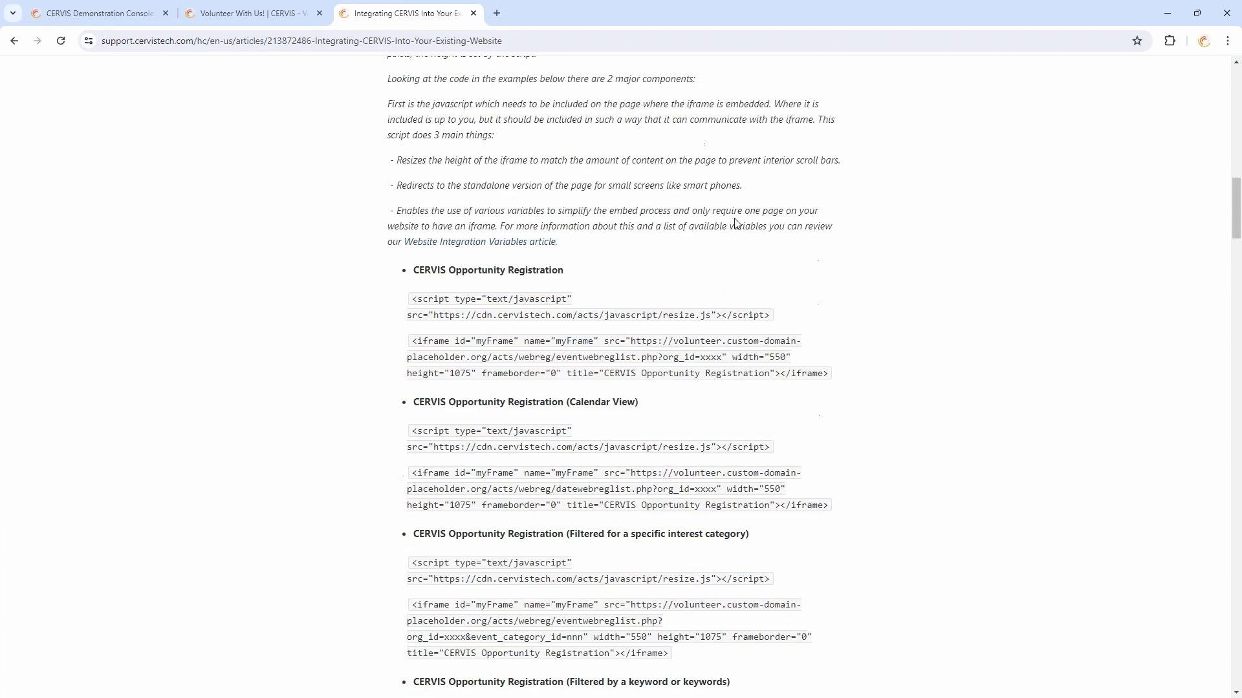
scroll(683, 293, "up", 2)
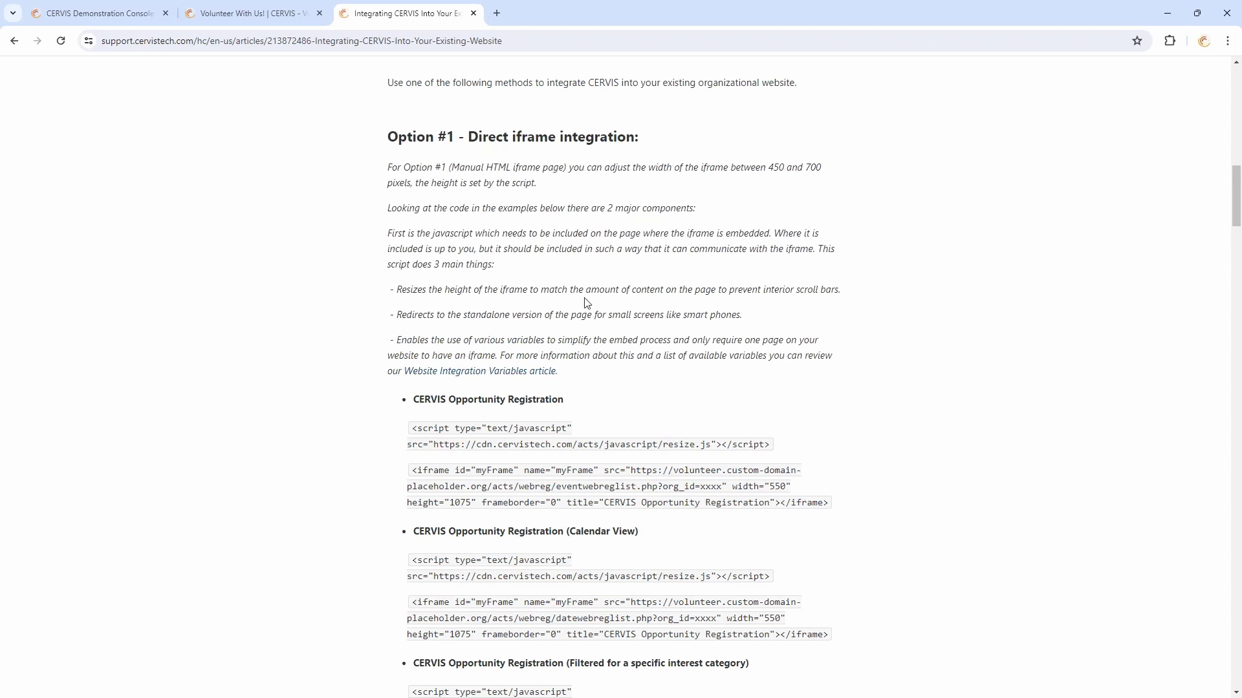
left_click(256, 12)
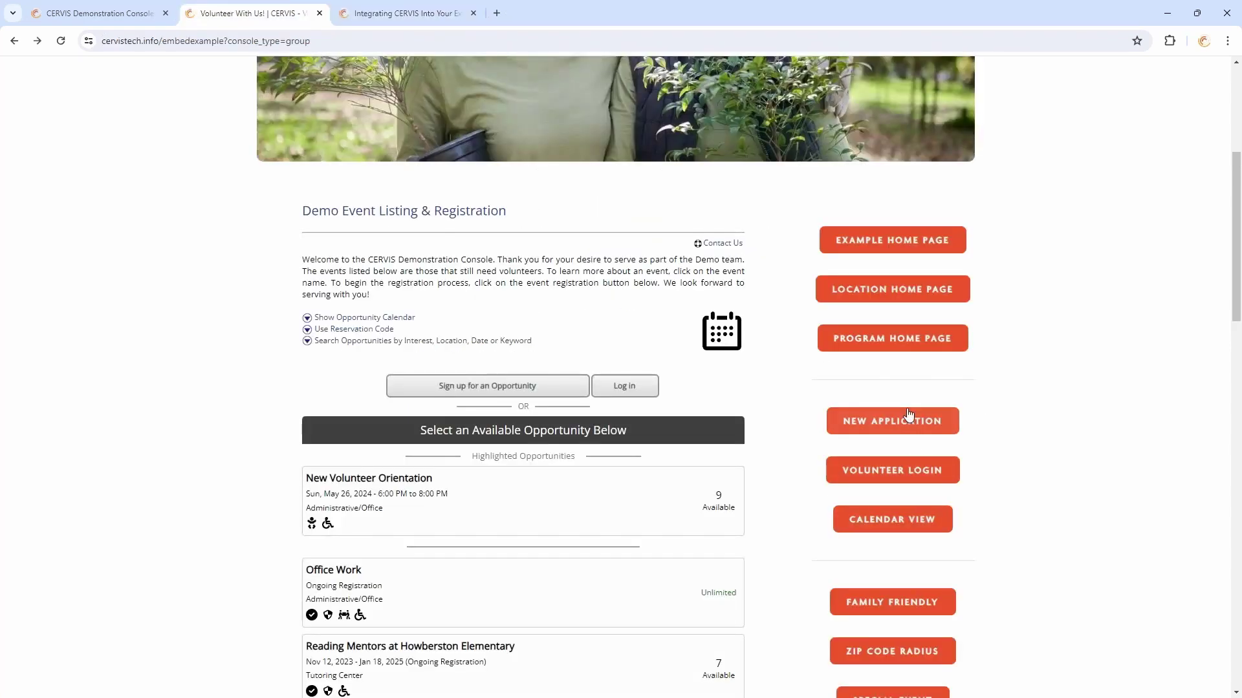
scroll(979, 455, "down", 2)
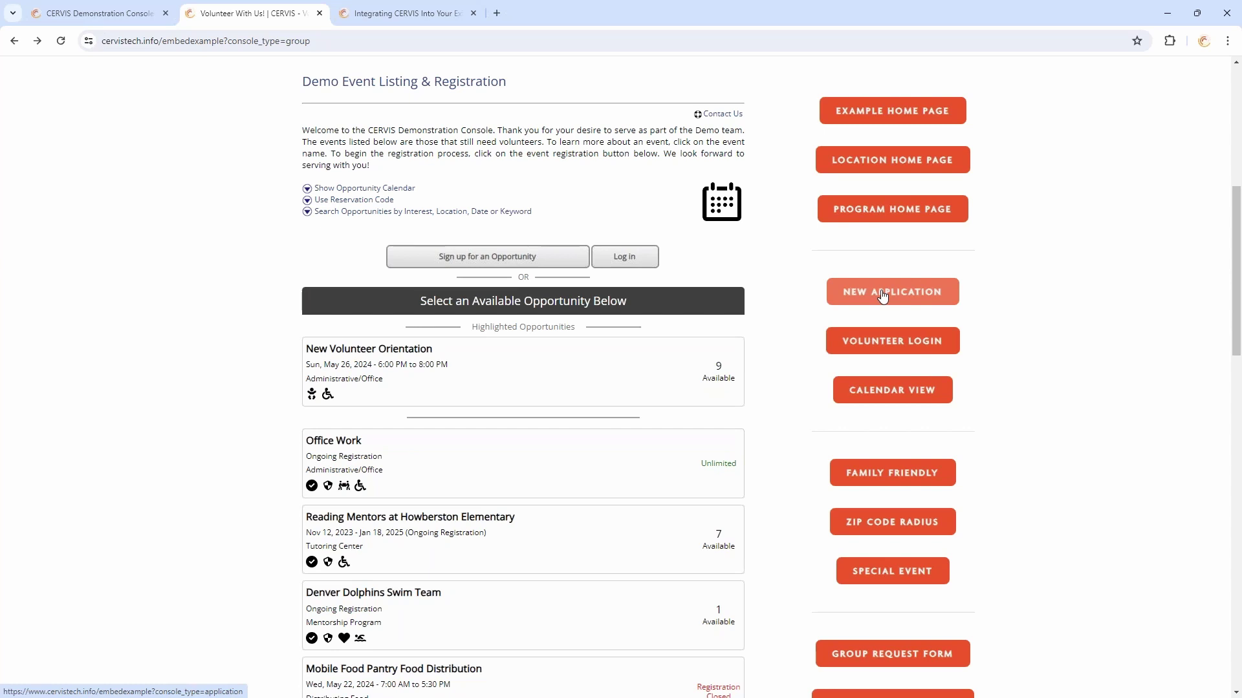
left_click(245, 45)
scroll(297, 78, "up", 3)
left_click(255, 41)
double_click(271, 42)
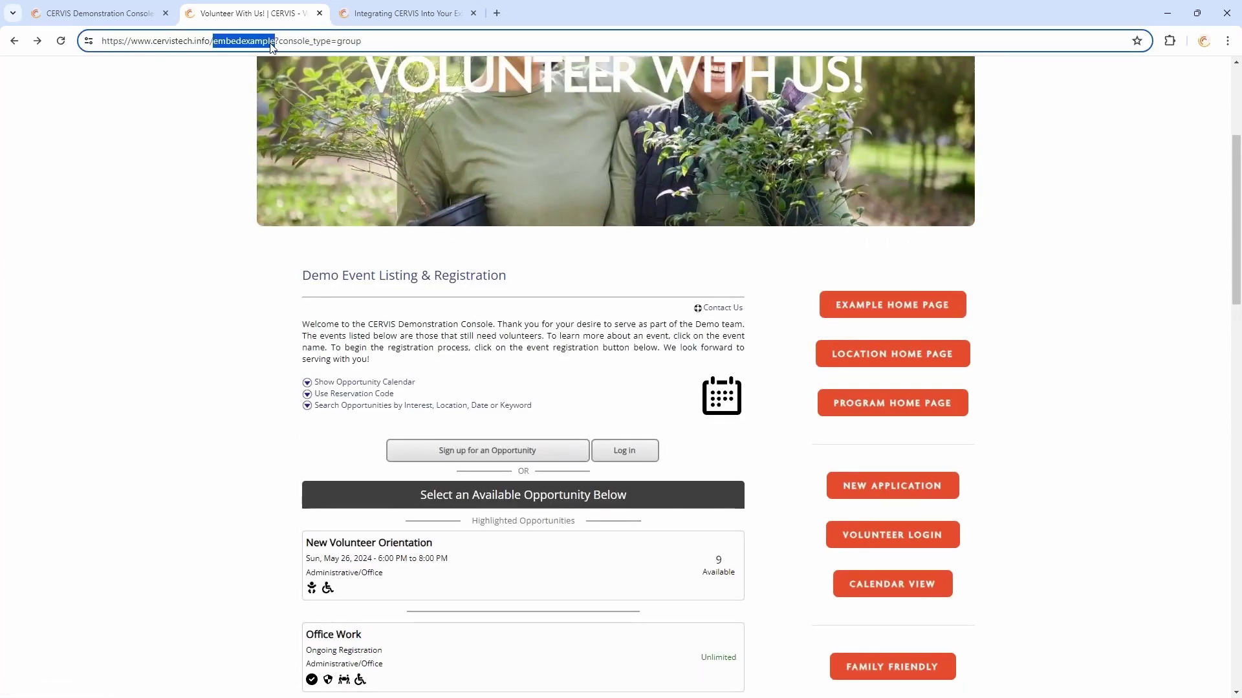
left_click_drag(276, 41, 527, 39)
key("BackSpace")
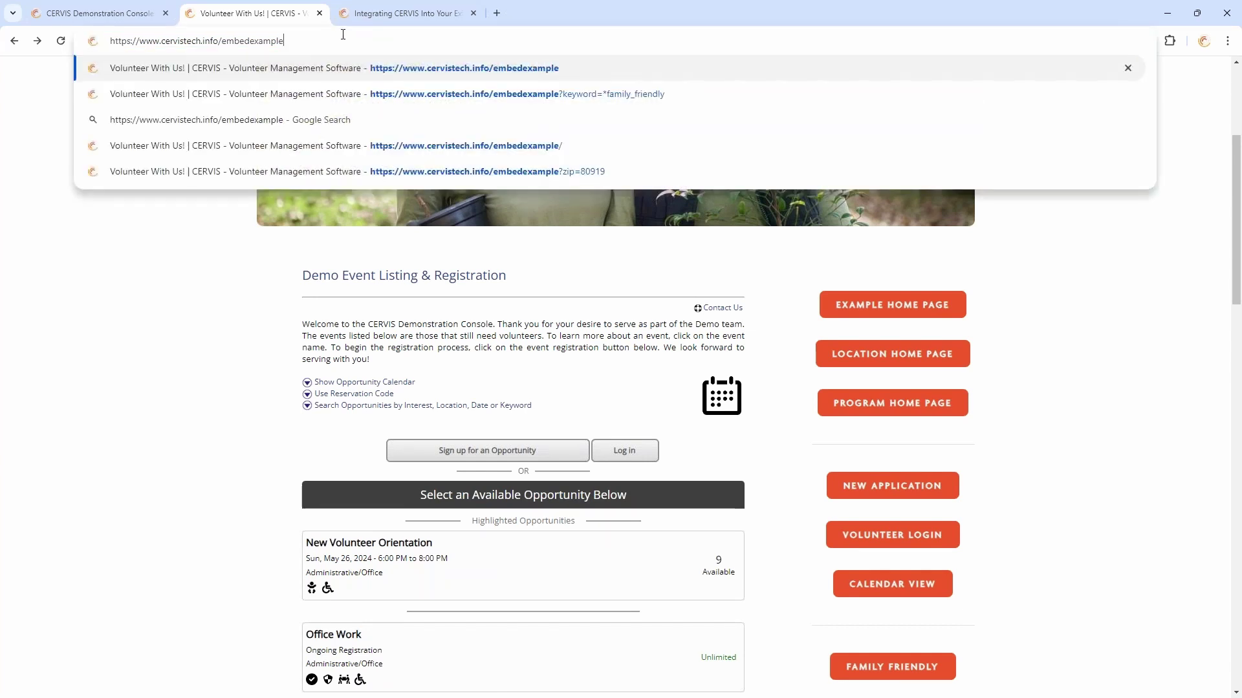
key("ctrl+a")
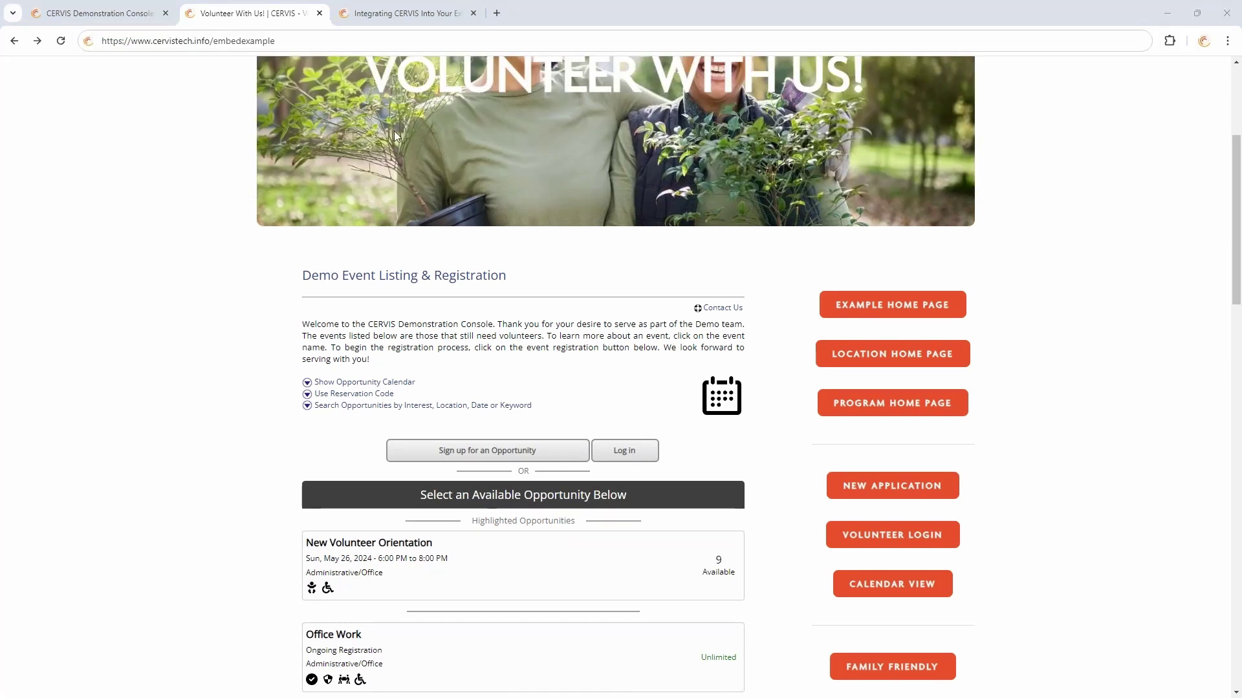
Open the VOLUNTEER LOGIN page on the embed example
left_click(353, 41)
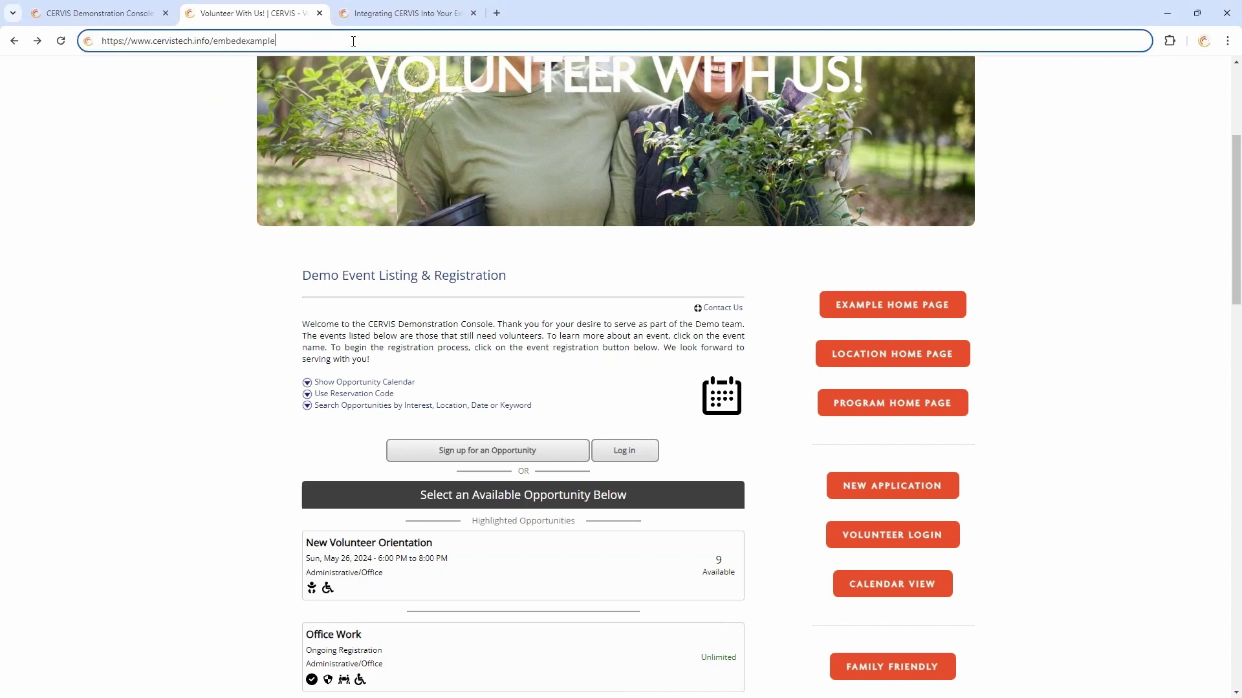
left_click(405, 349)
scroll(883, 326, "down", 3)
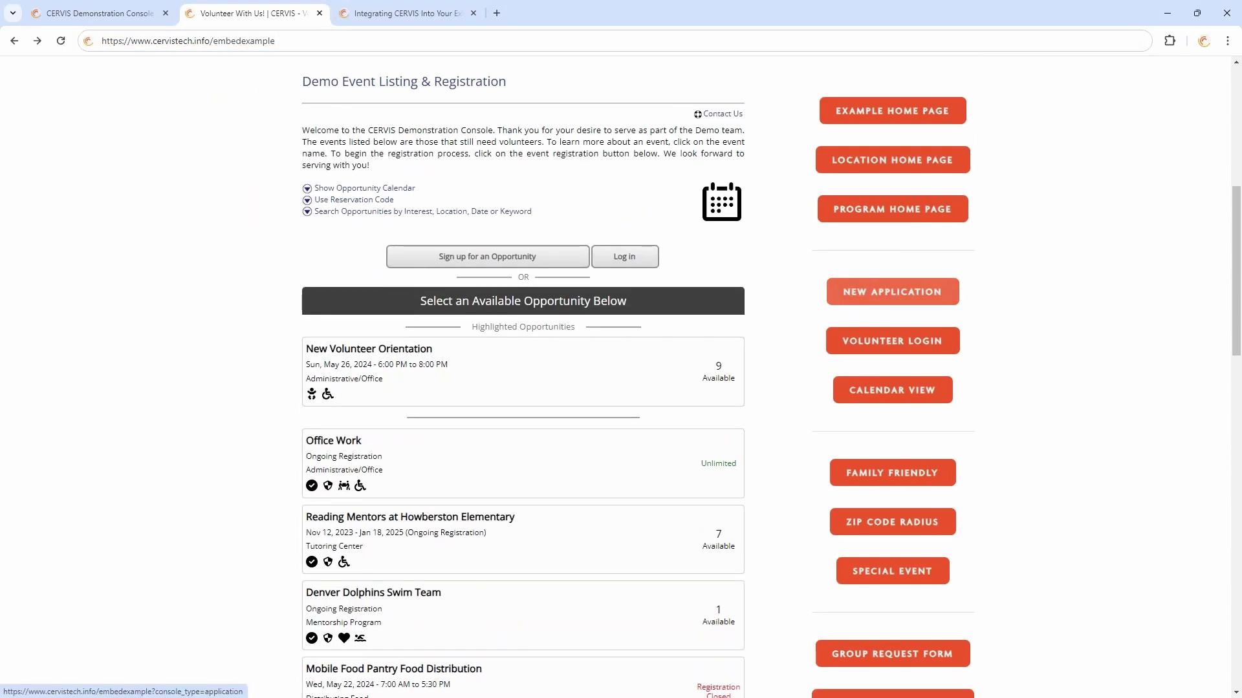
left_click(914, 344)
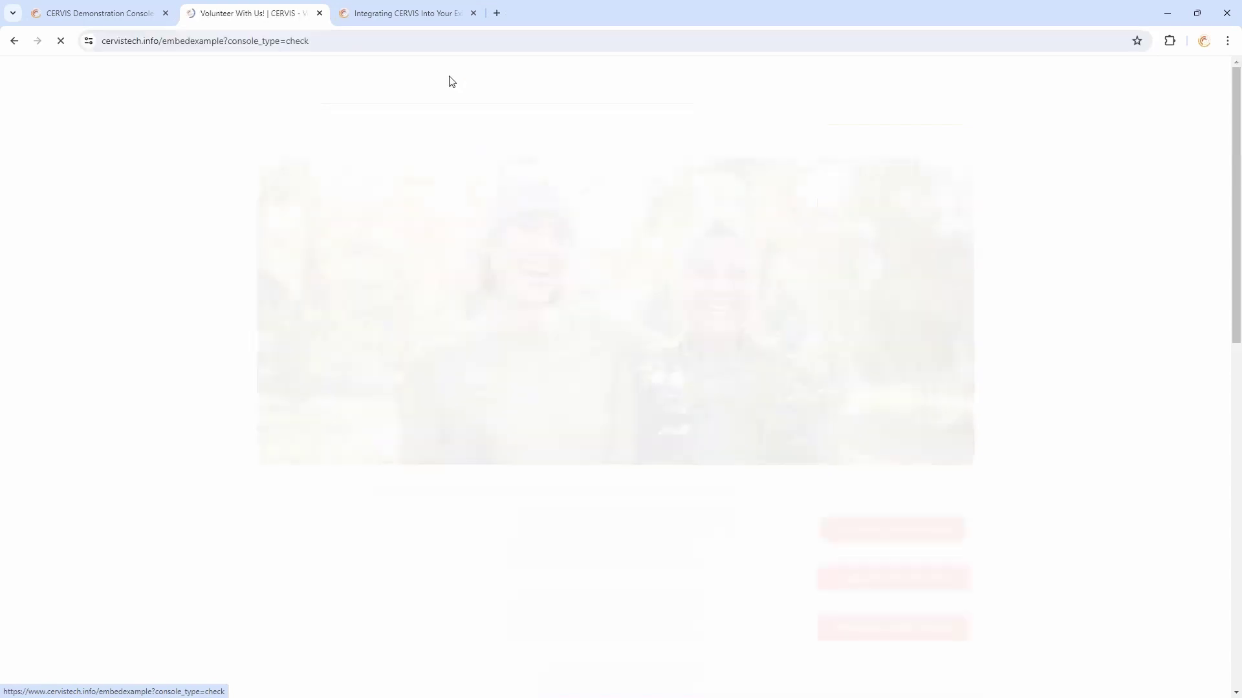
Point out console_type=check in the new address, then return to the Integrating CERVIS article
left_click(216, 41)
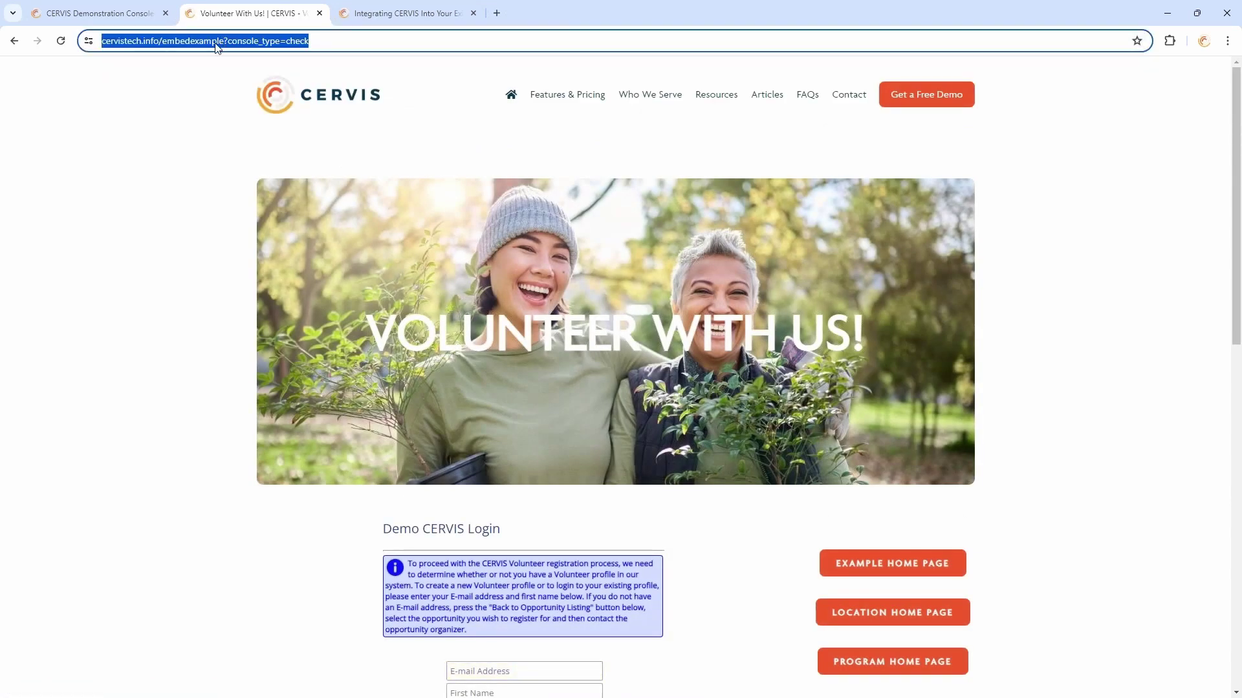
left_click(216, 41)
left_click_drag(270, 41, 408, 44)
left_click(288, 40)
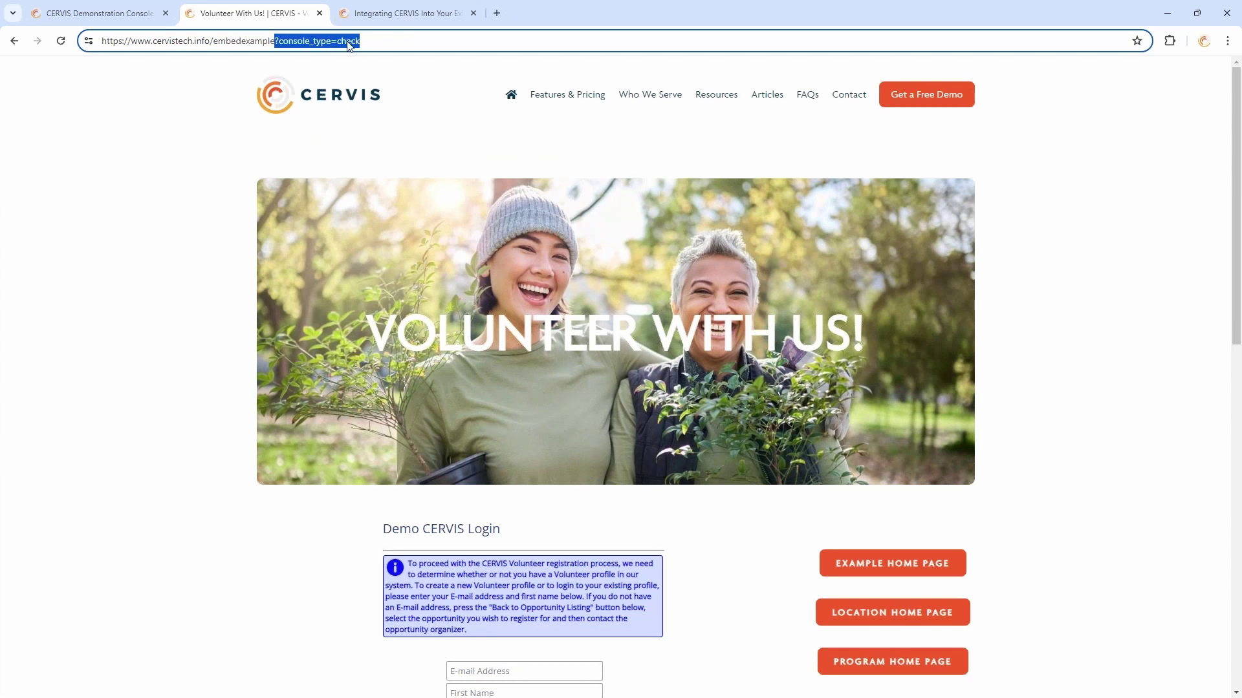
left_click(374, 45)
left_click_drag(380, 44, 281, 53)
left_click(406, 13)
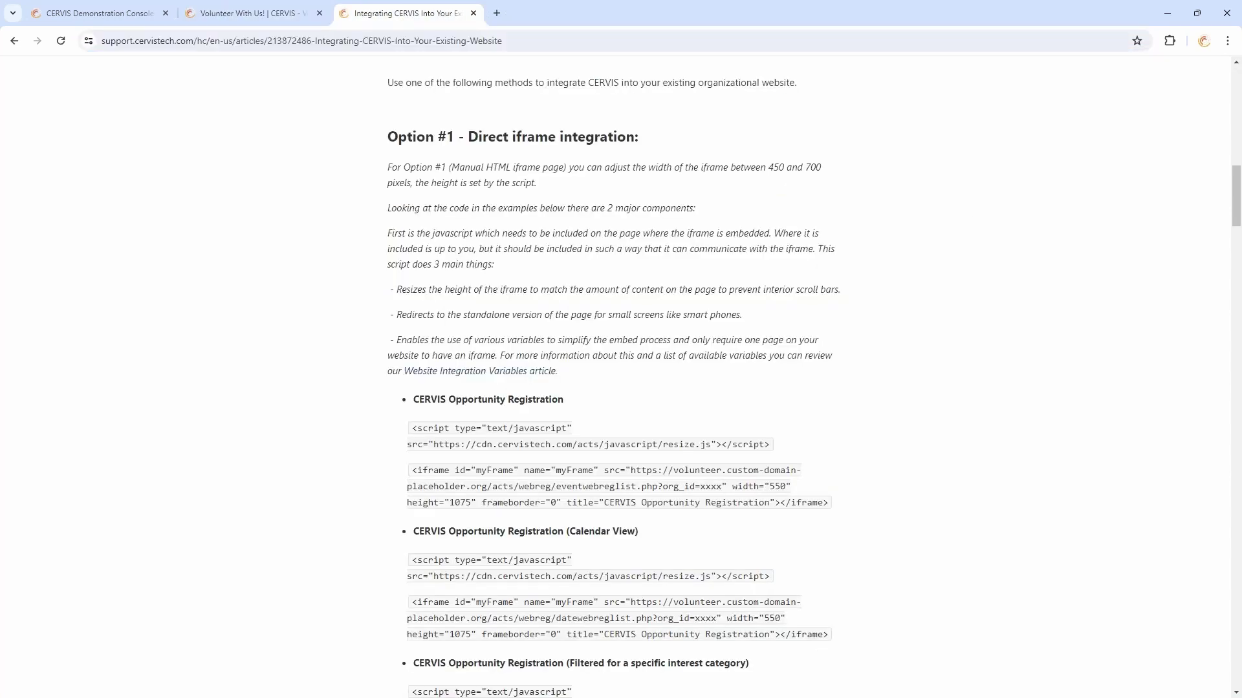
Open and scroll through the Website Integration Variables article, then return to the Volunteer With Us! tab
left_click(485, 379)
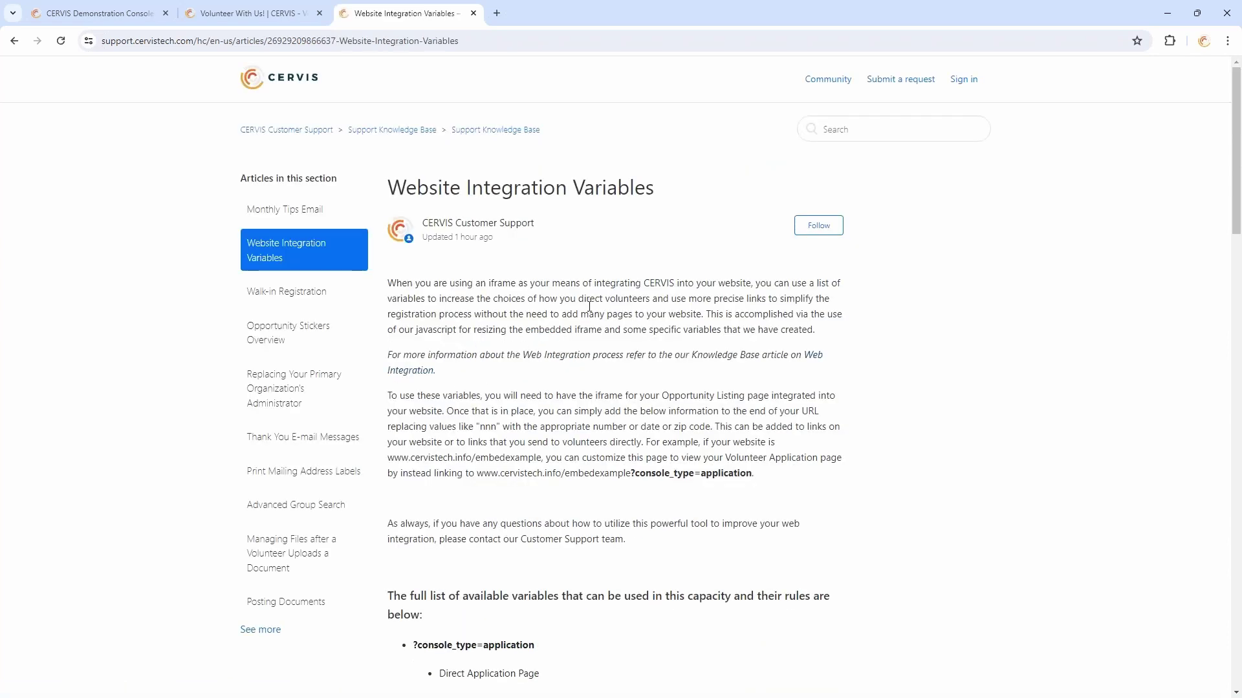
scroll(485, 379, "down", 3)
scroll(515, 269, "down", 3)
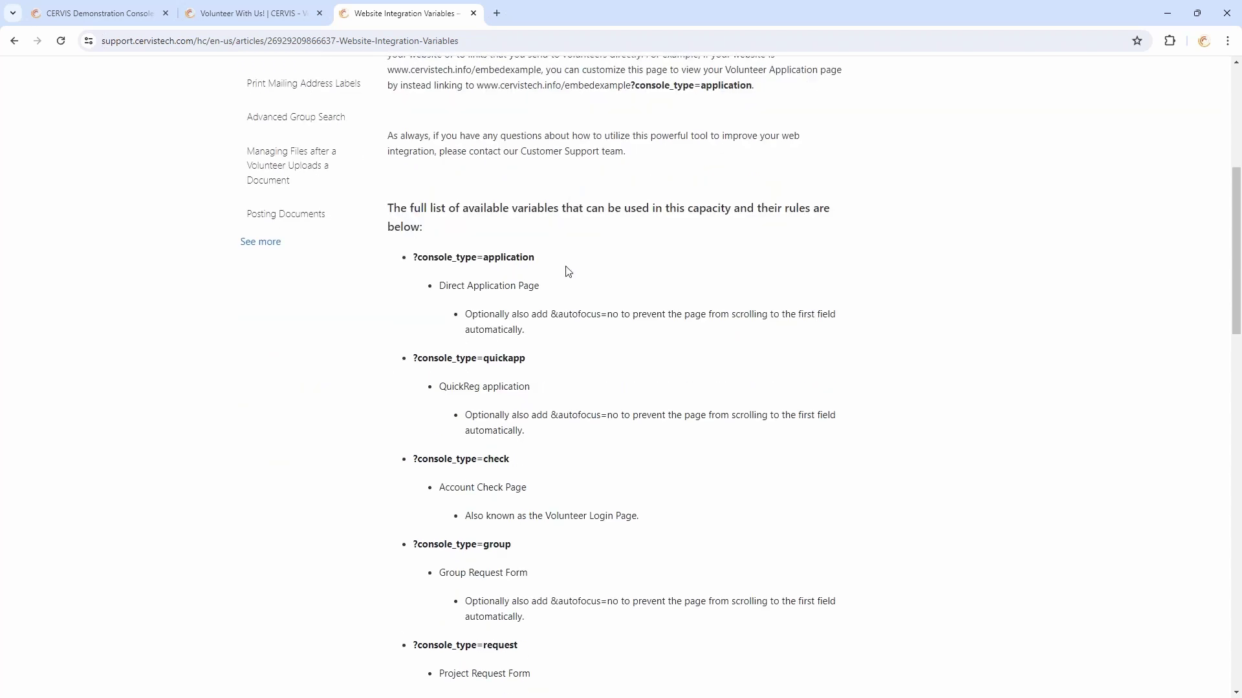
scroll(551, 233, "down", 2)
scroll(537, 220, "down", 2)
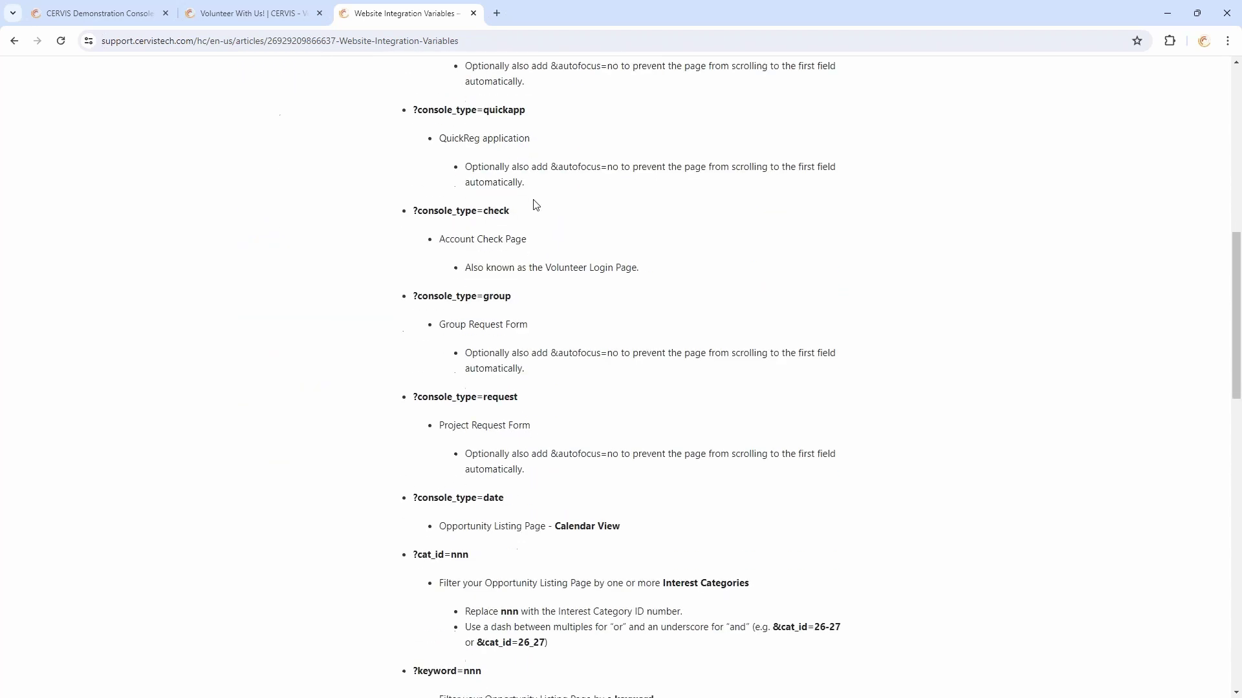
scroll(543, 233, "down", 4)
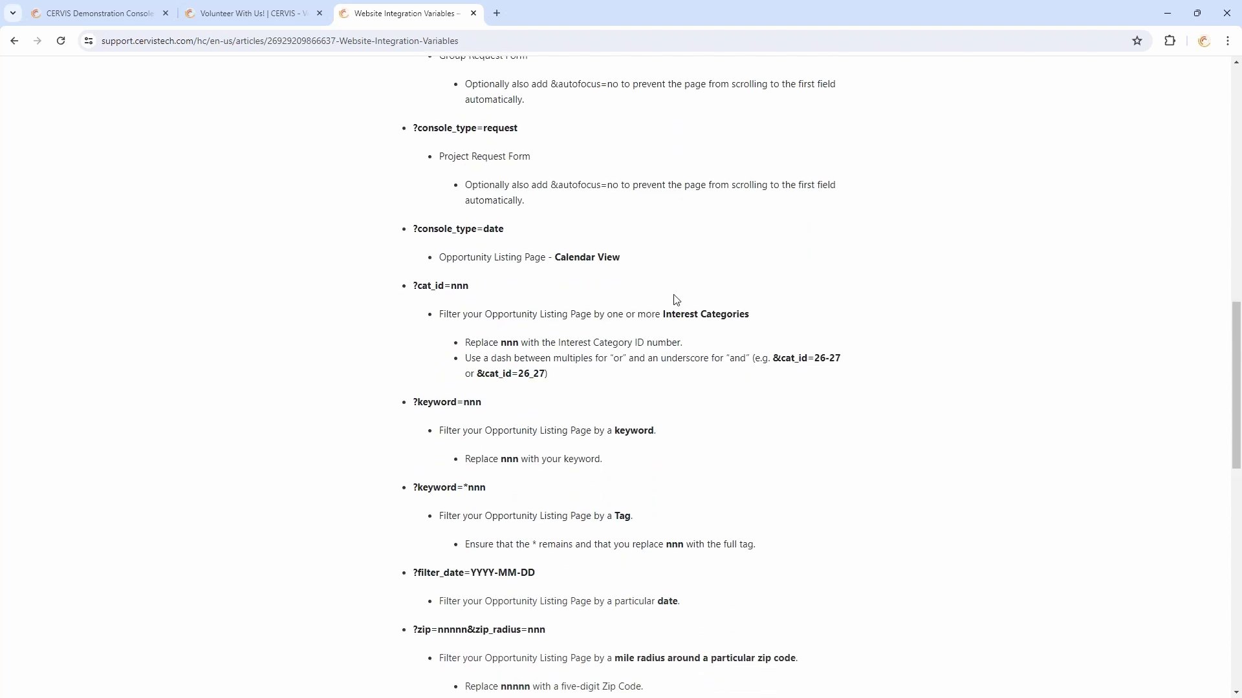
scroll(752, 338, "down", 10)
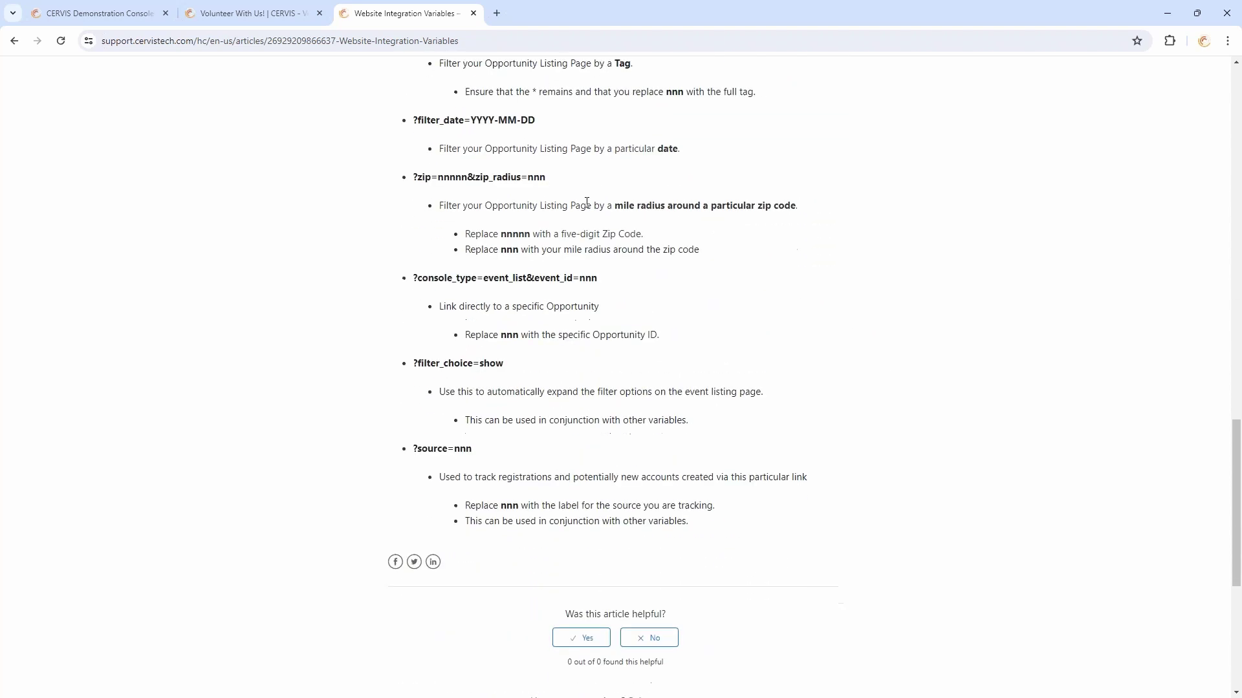
scroll(582, 355, "up", 13)
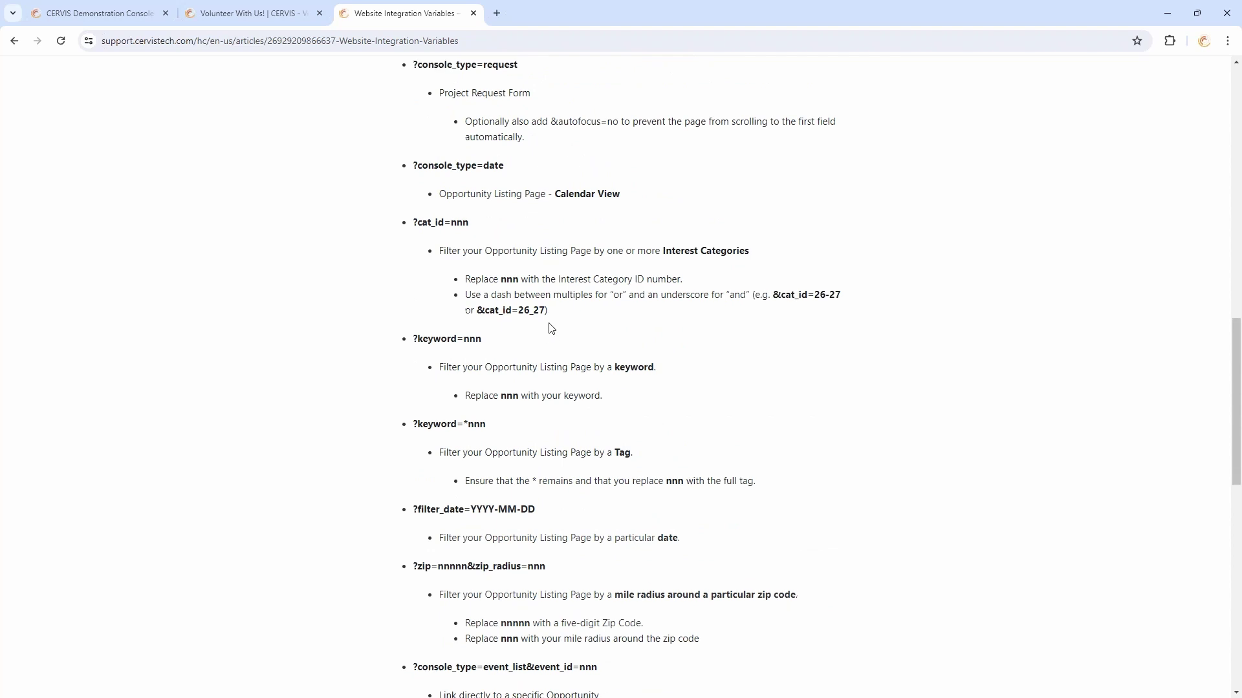
scroll(551, 332, "up", 5)
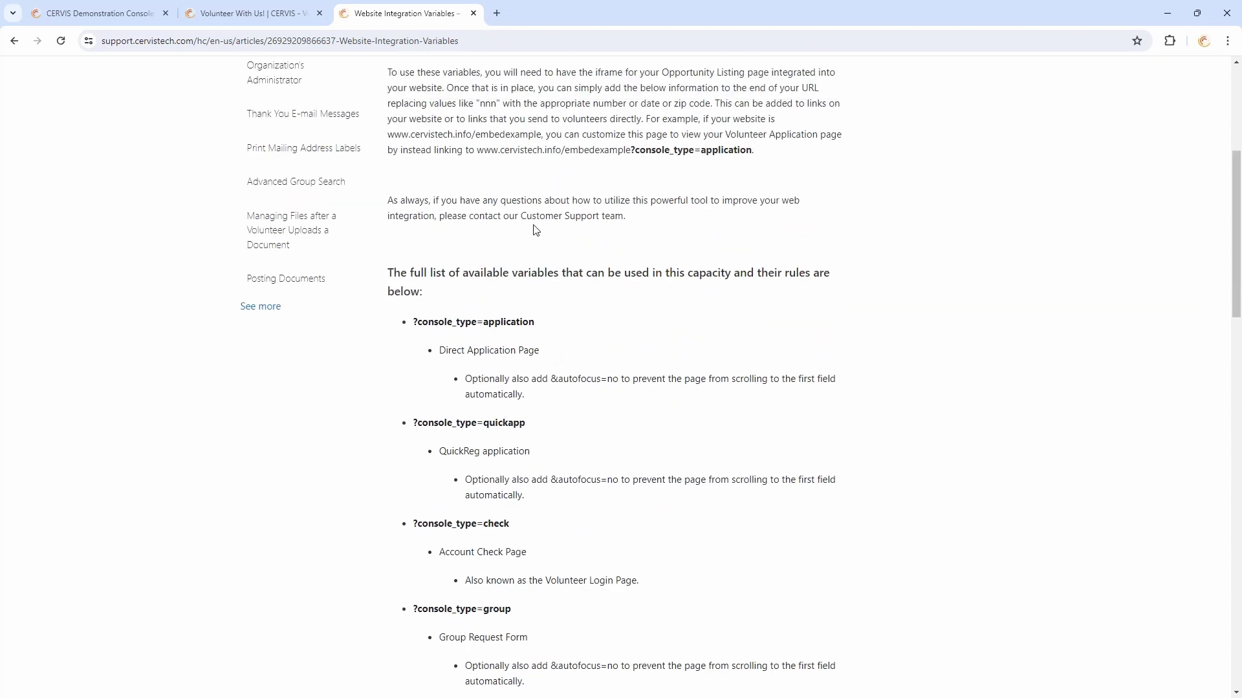
scroll(534, 233, "up", 3)
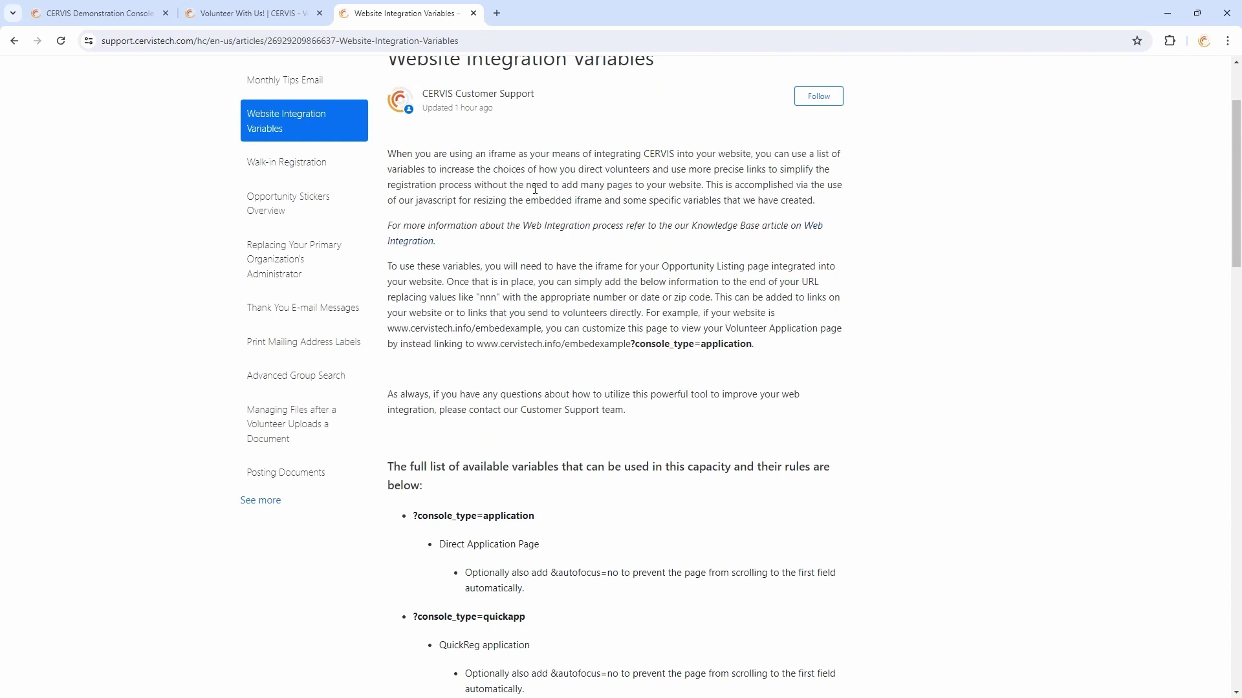
scroll(455, 232, "up", 2)
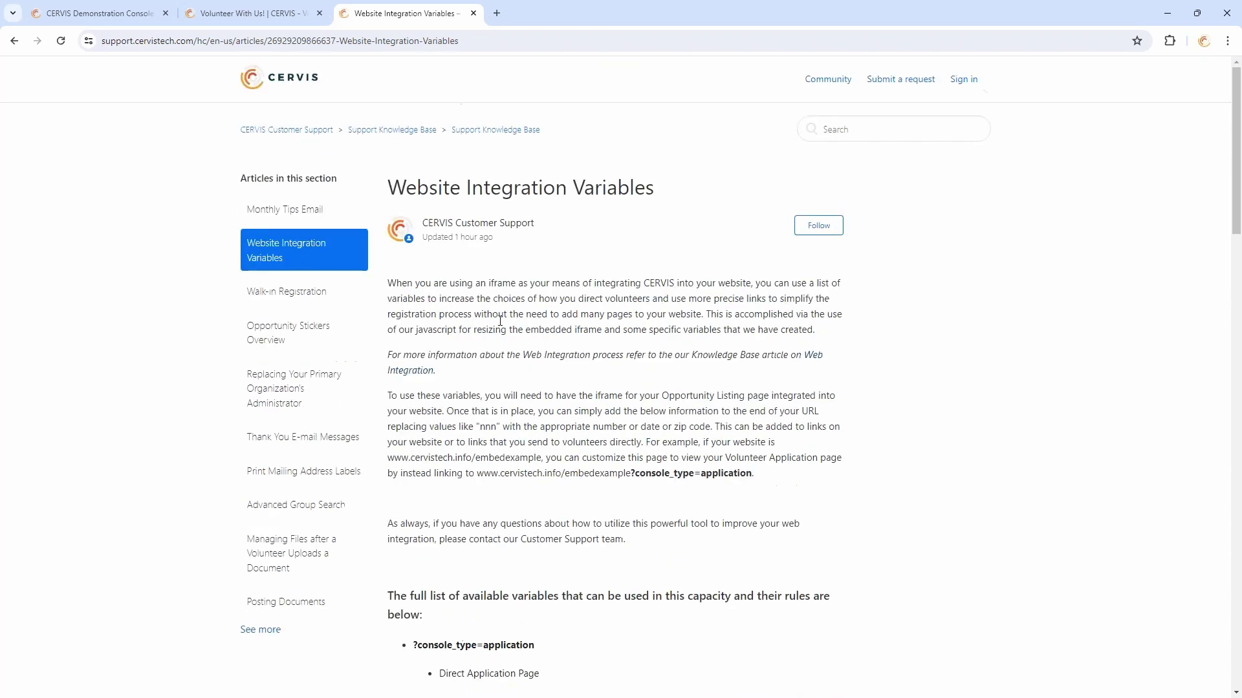
left_click(244, 14)
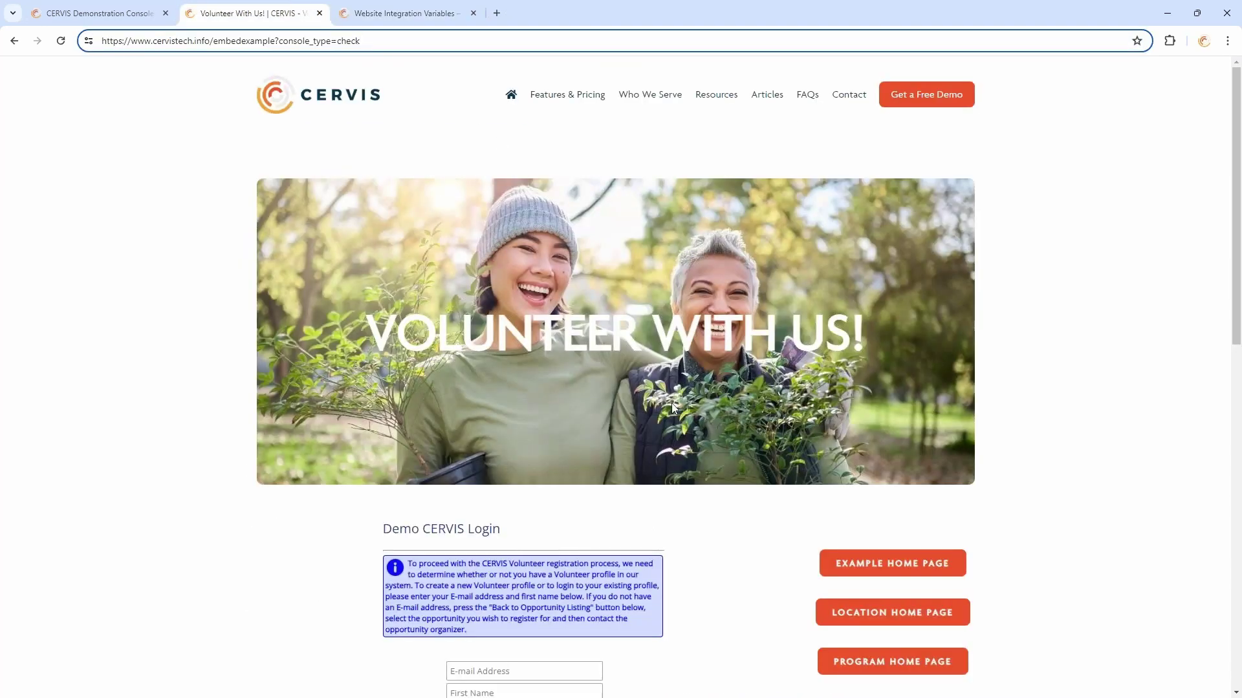
Return from the login form to the embedded opportunity listing
scroll(672, 402, "down", 4)
left_click(497, 489)
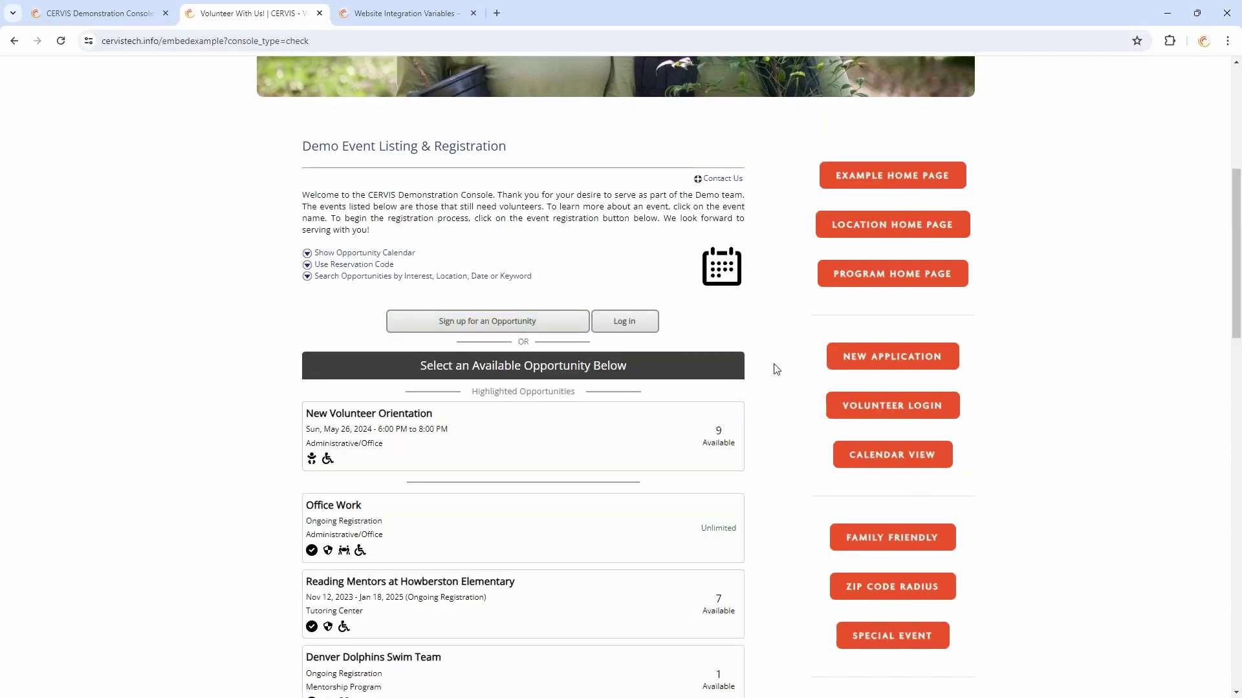
scroll(773, 363, "down", 2)
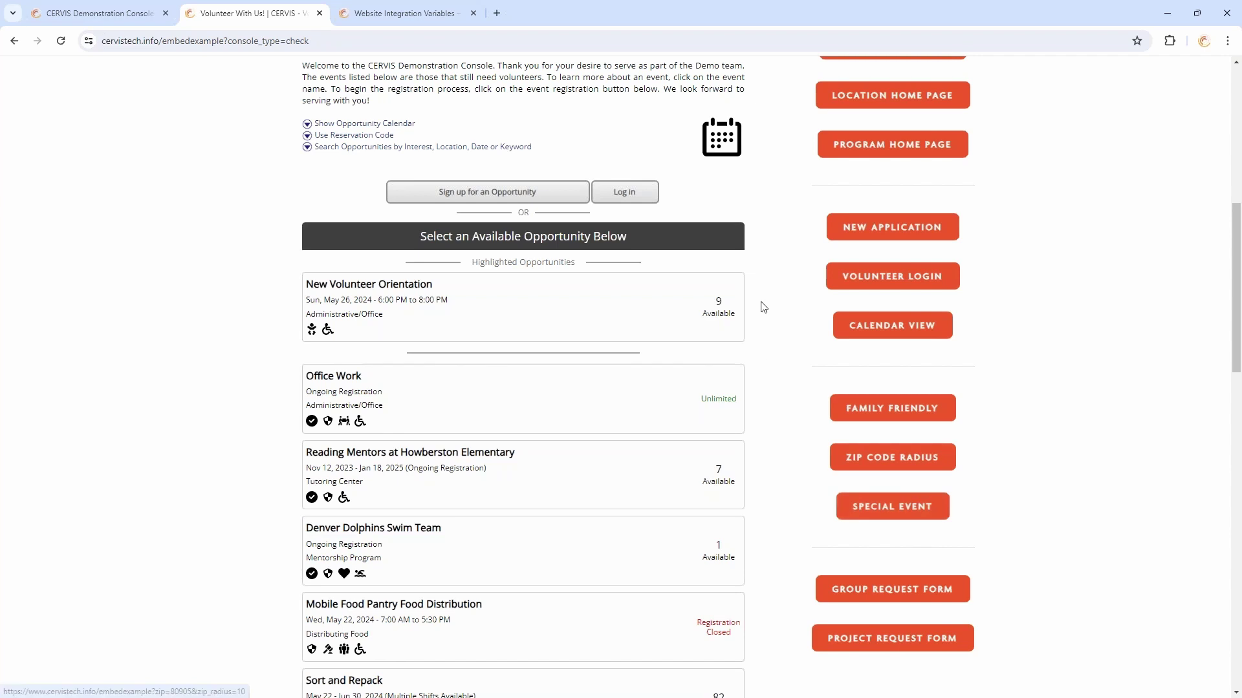
scroll(801, 388, "up", 2)
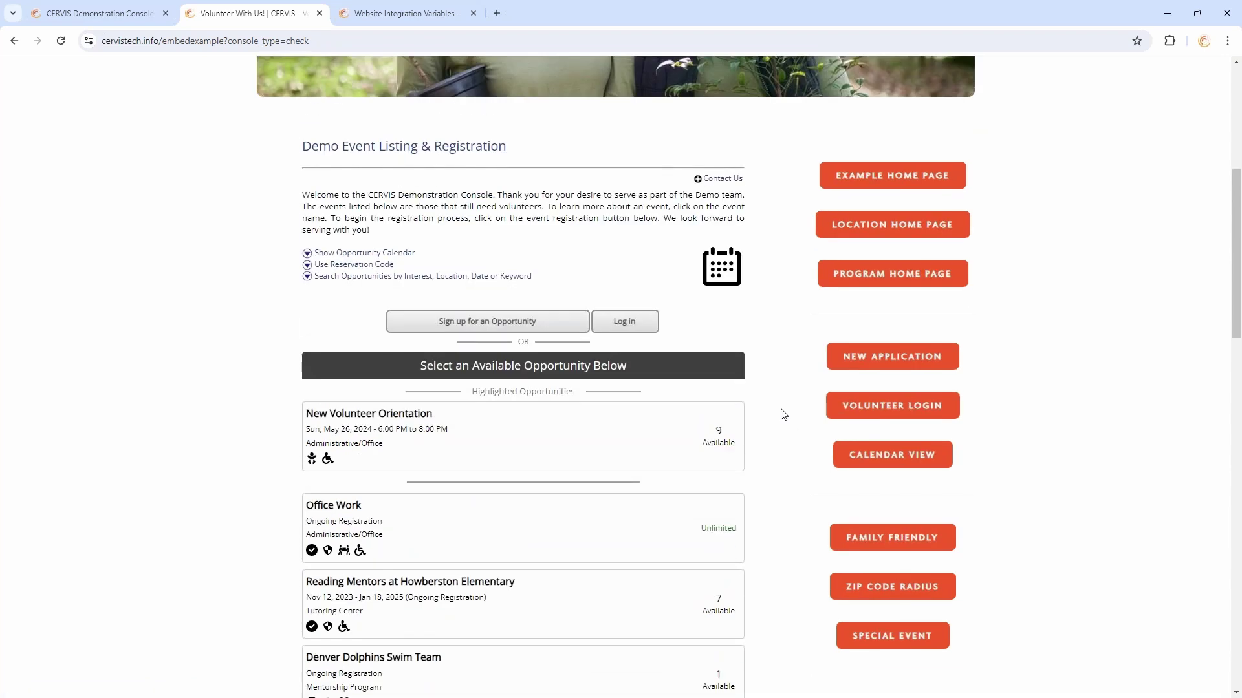
Inspect the page URL, then filter to family-friendly and within 10 miles of zip 80905
double_click(220, 41)
left_click(199, 41)
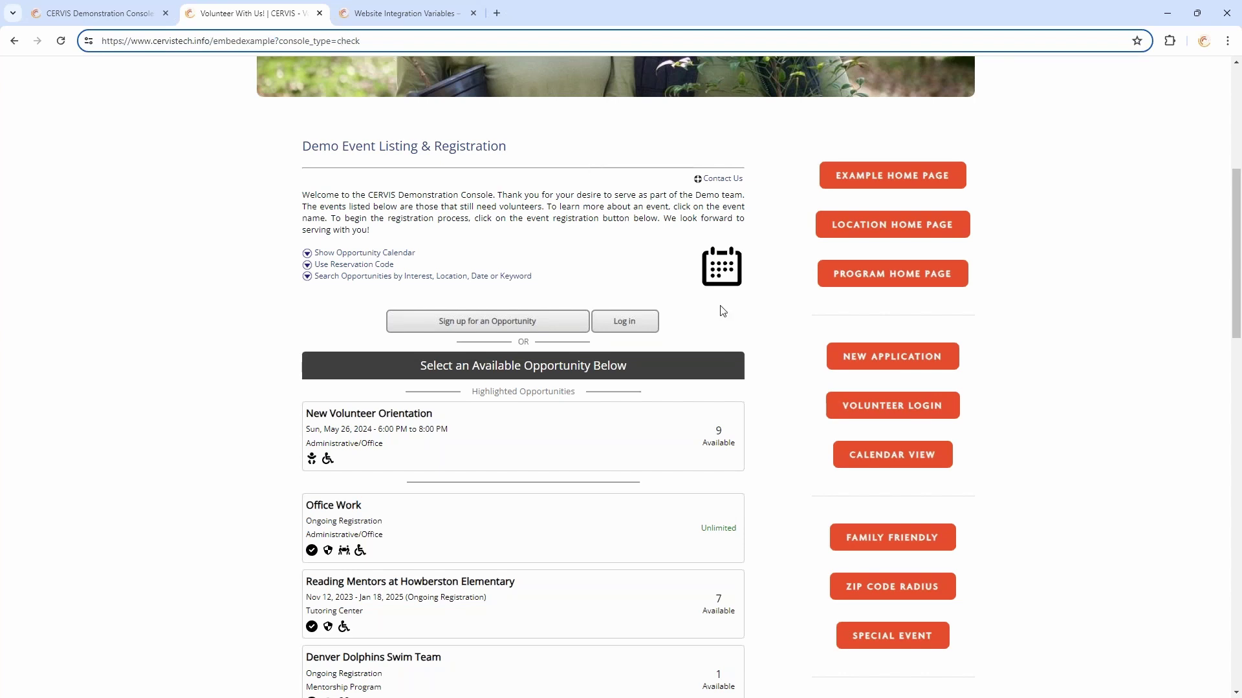
left_click(929, 541)
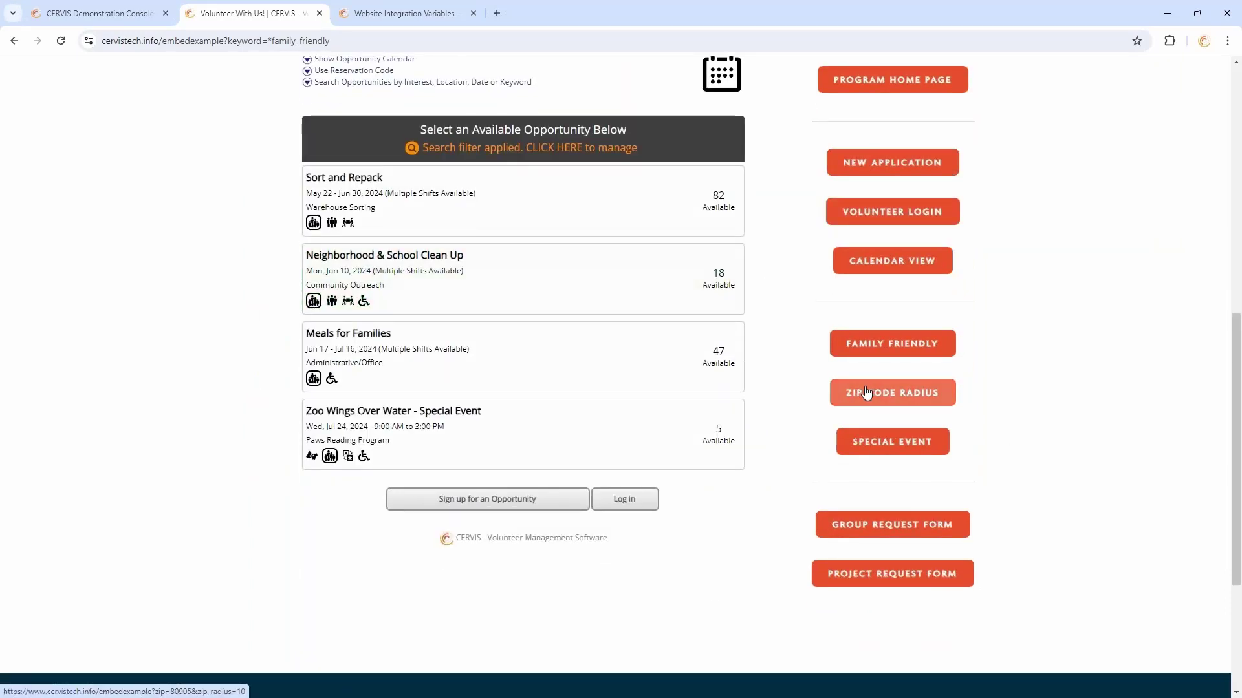
left_click(876, 399)
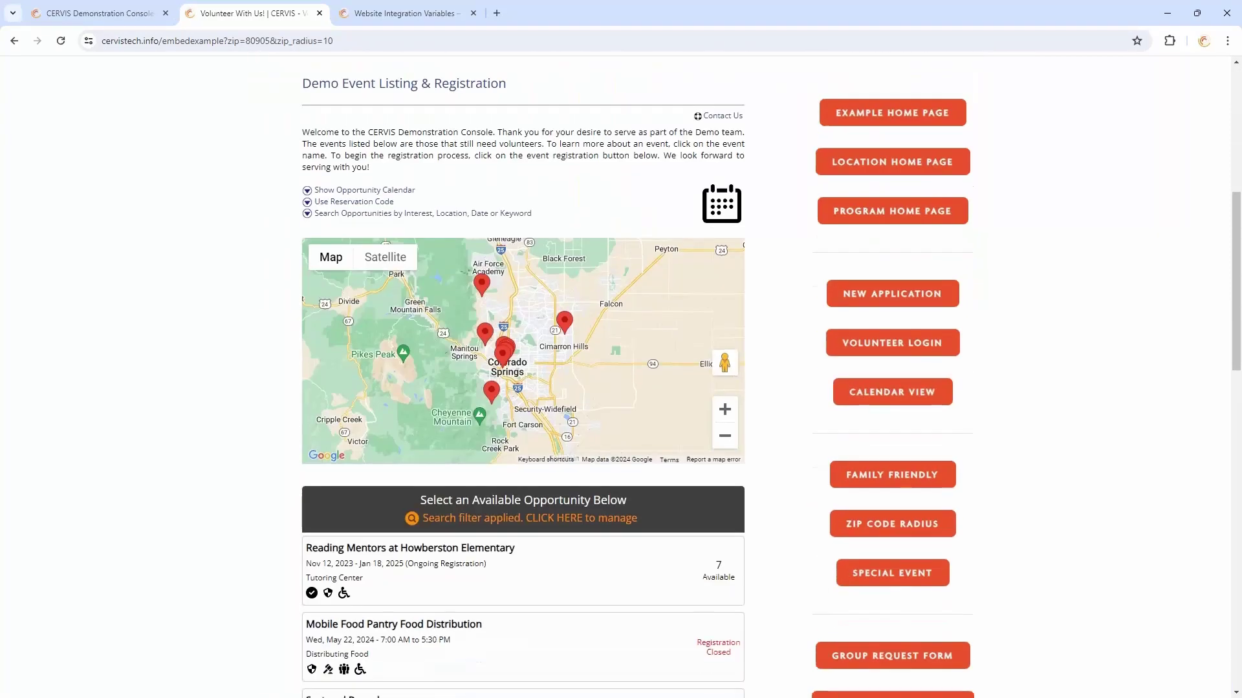
left_click(273, 41)
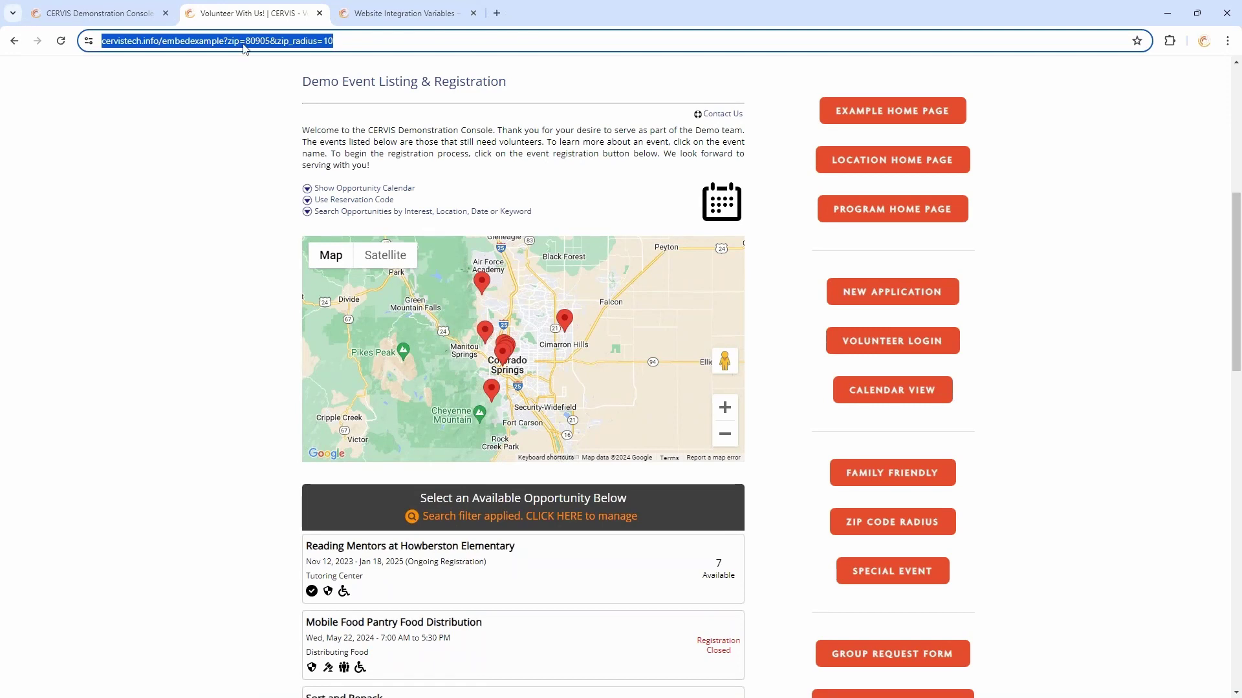
left_click(273, 41)
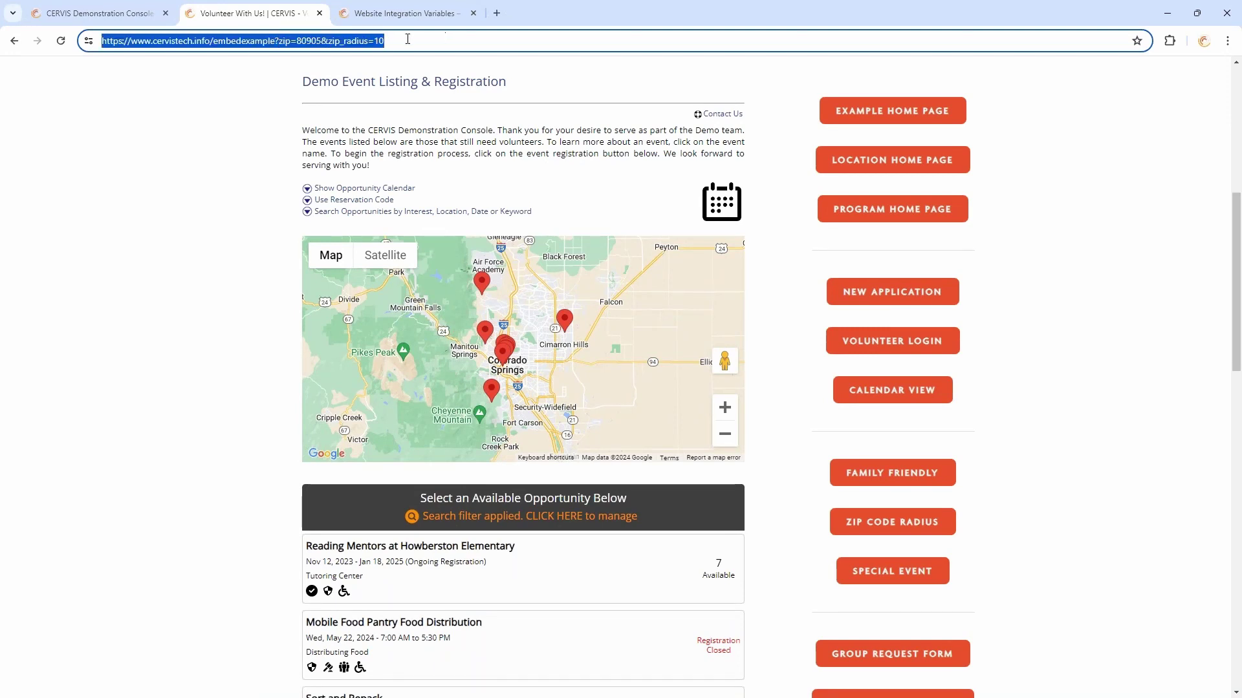
left_click_drag(386, 41, 277, 46)
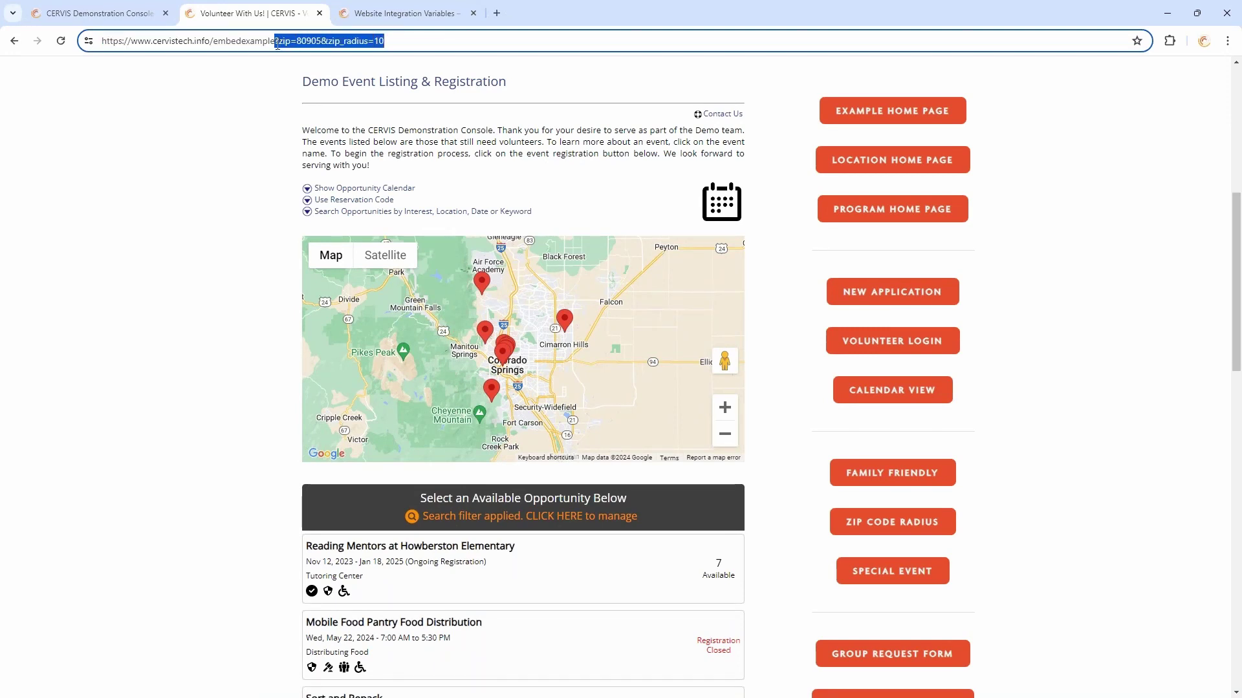
left_click(408, 40)
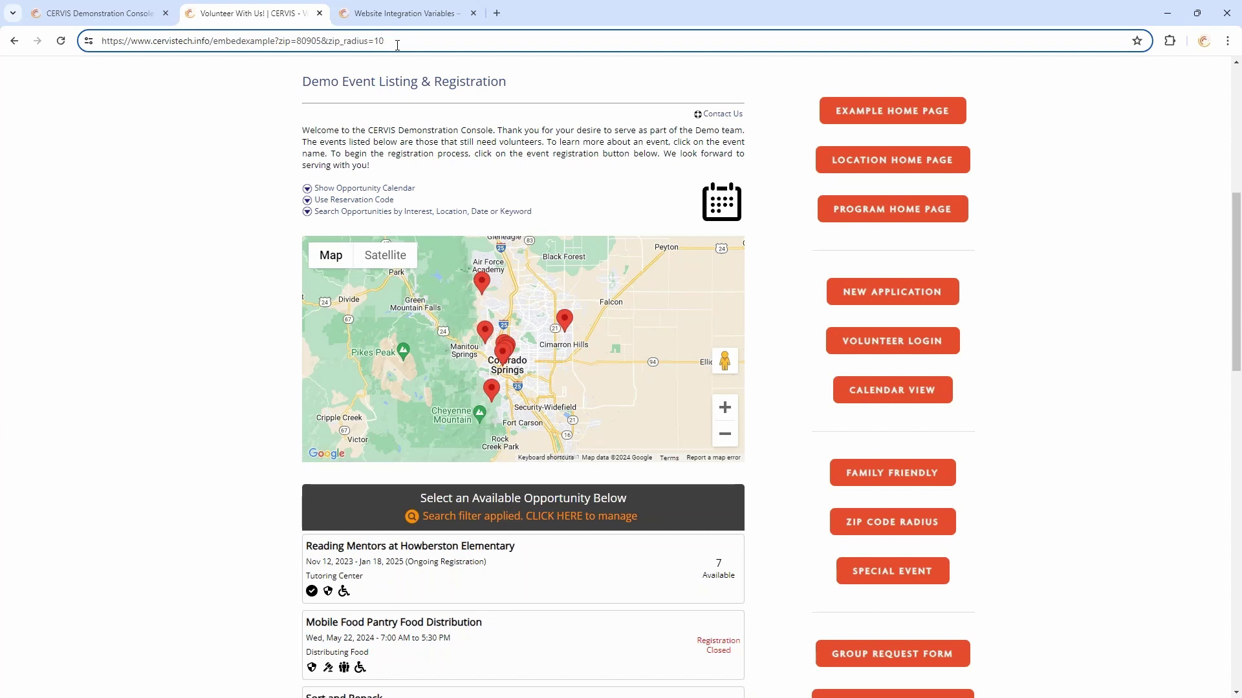
left_click(417, 146)
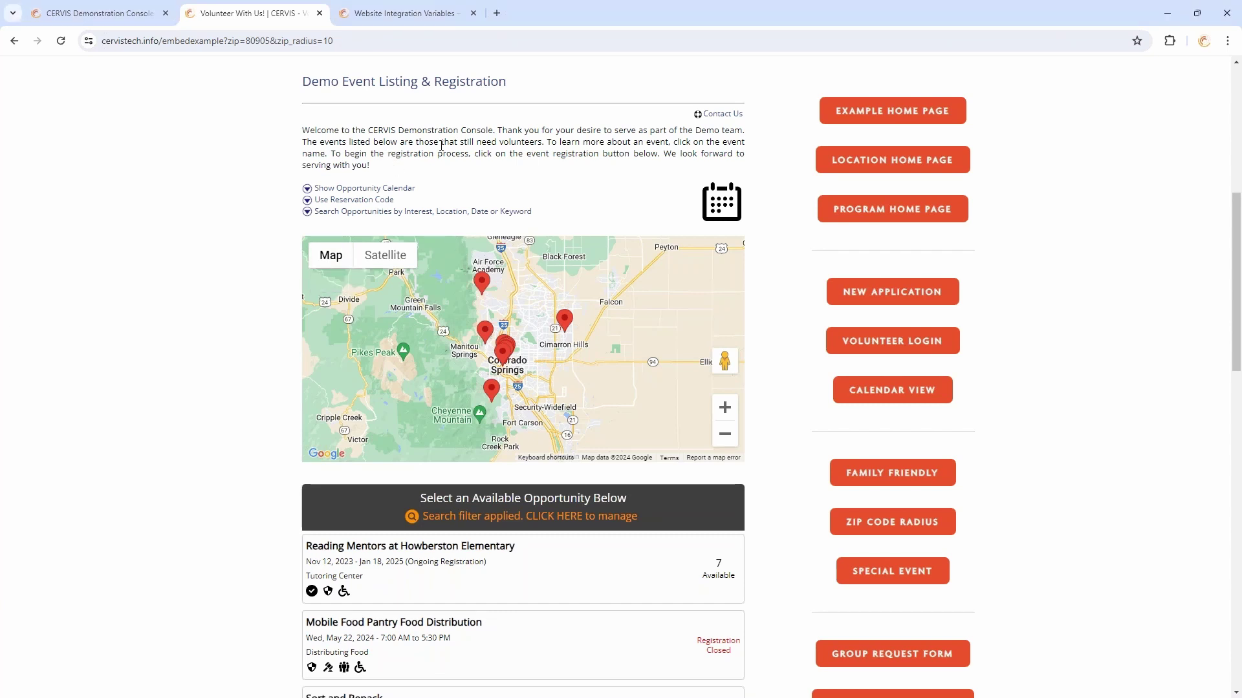
scroll(469, 145, "up", 2)
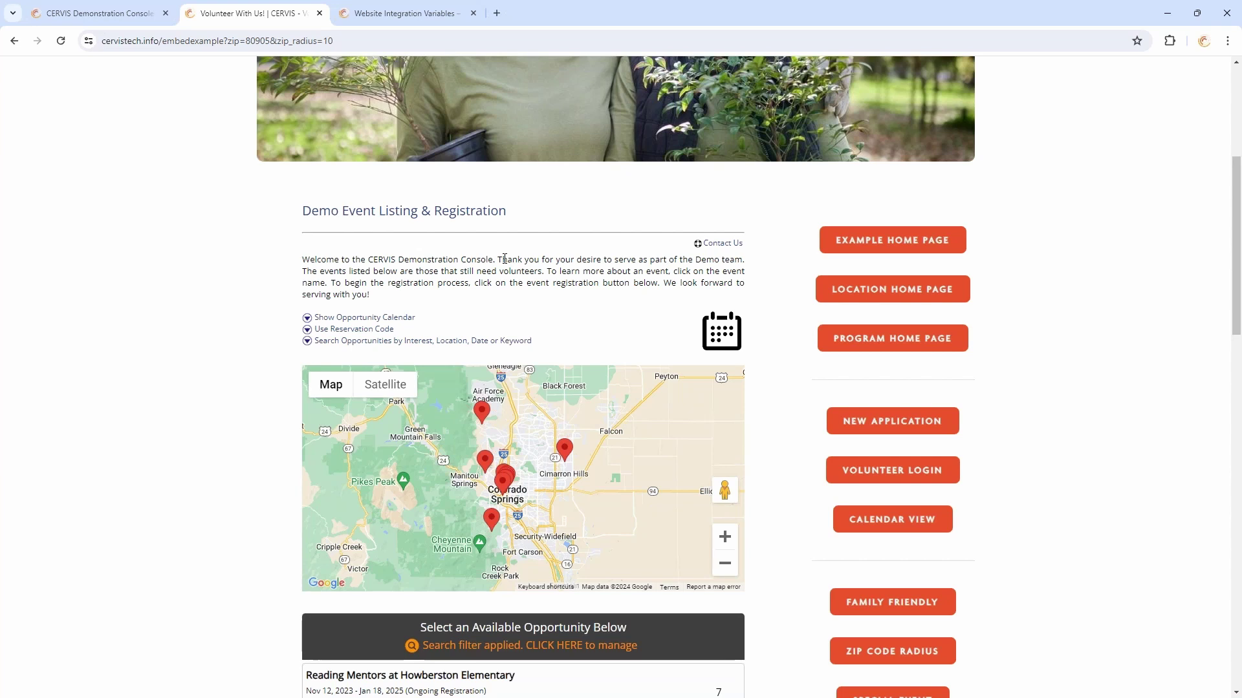
Sign back into the CERVIS Demonstration Console with Google
left_click(100, 13)
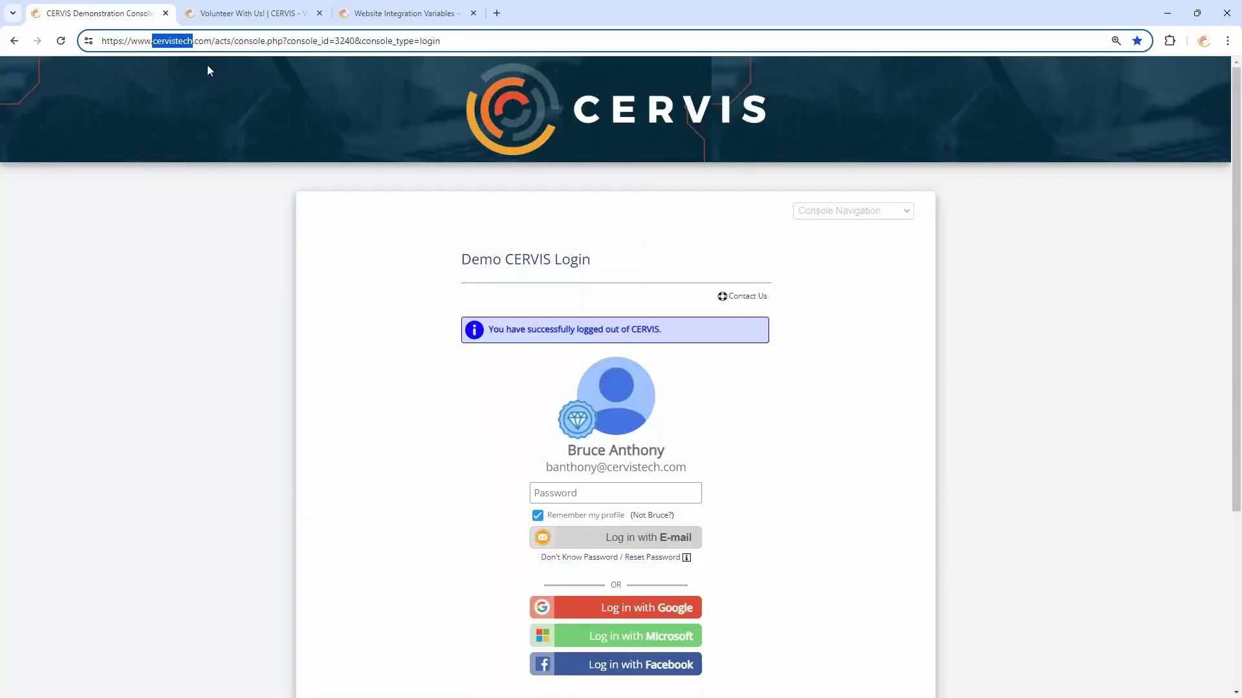
left_click(661, 610)
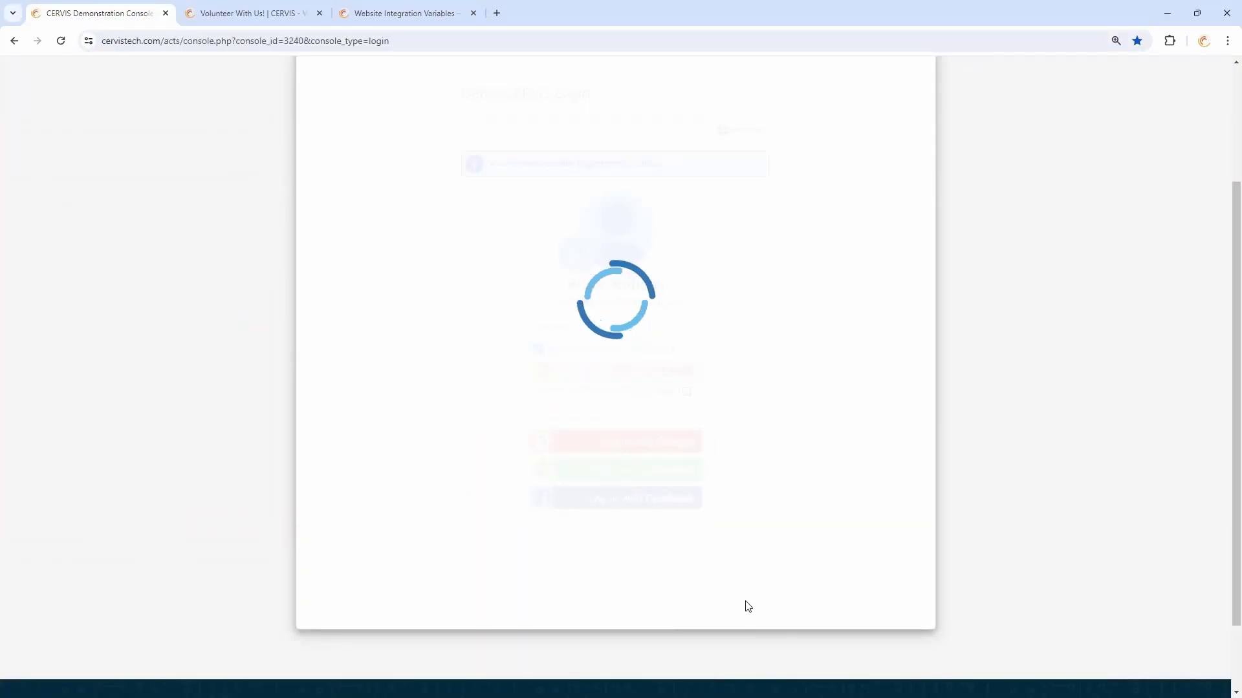
scroll(876, 583, "down", 4)
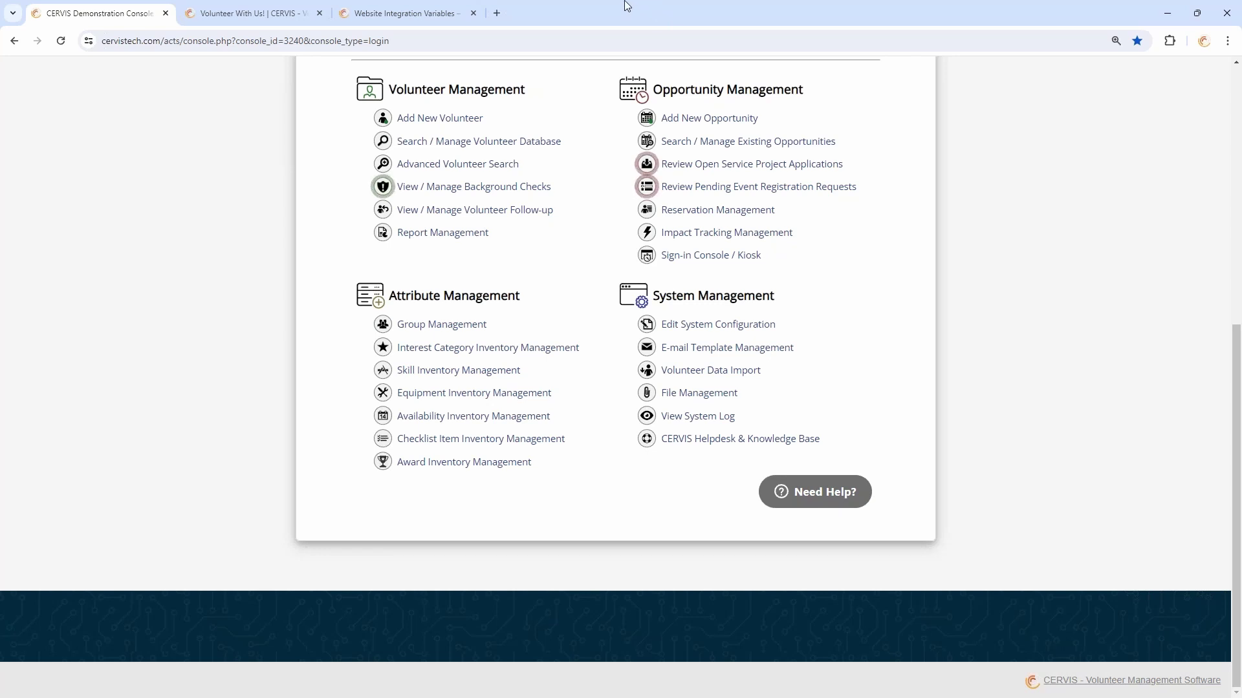
Load video.cervistech.com in a new browser tab
left_click(502, 14)
type("video.cervistech.")
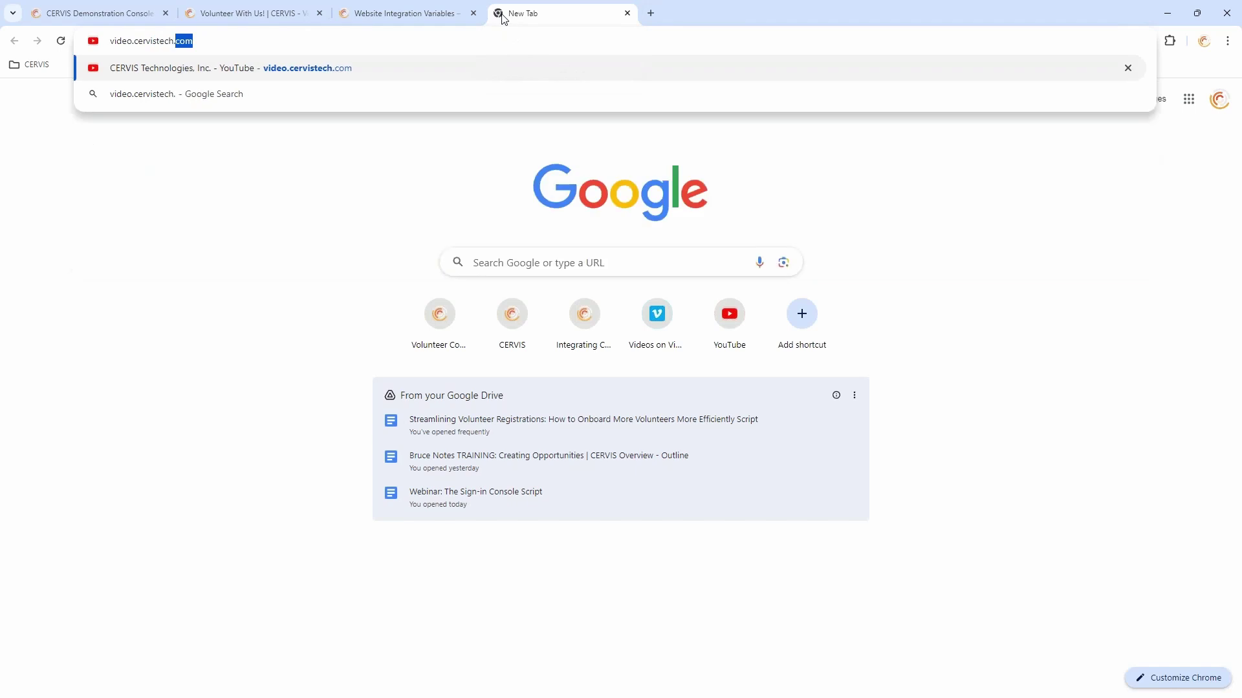
key("Return")
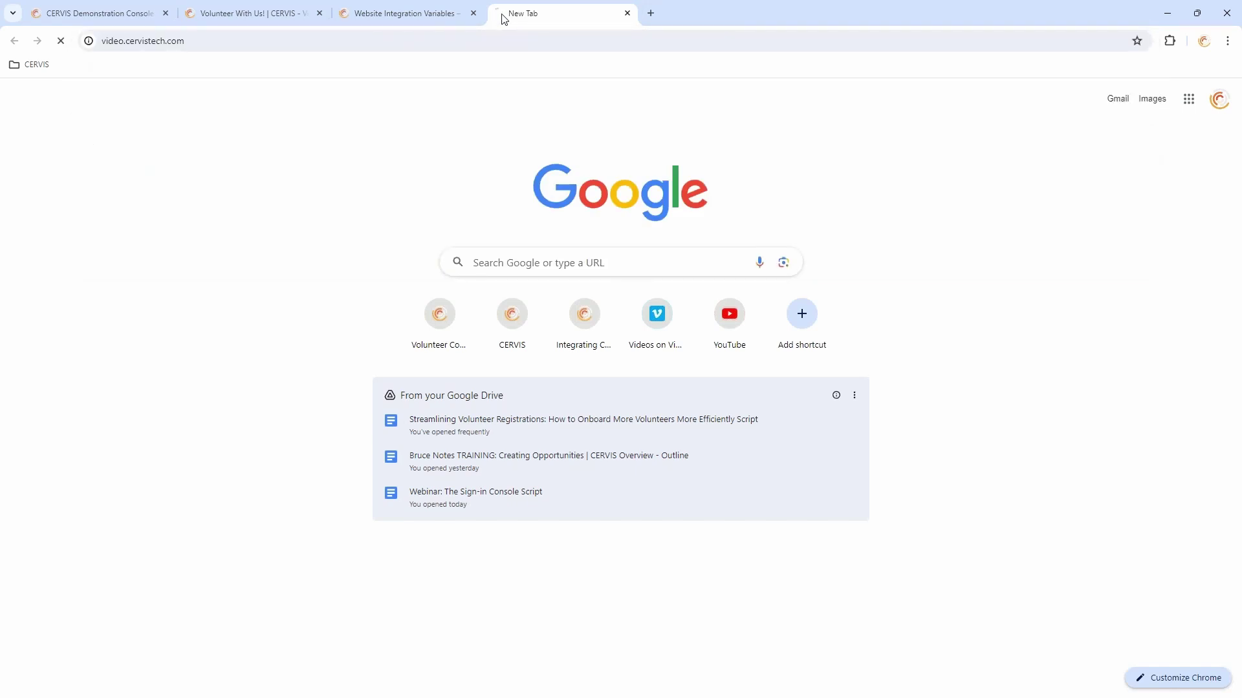